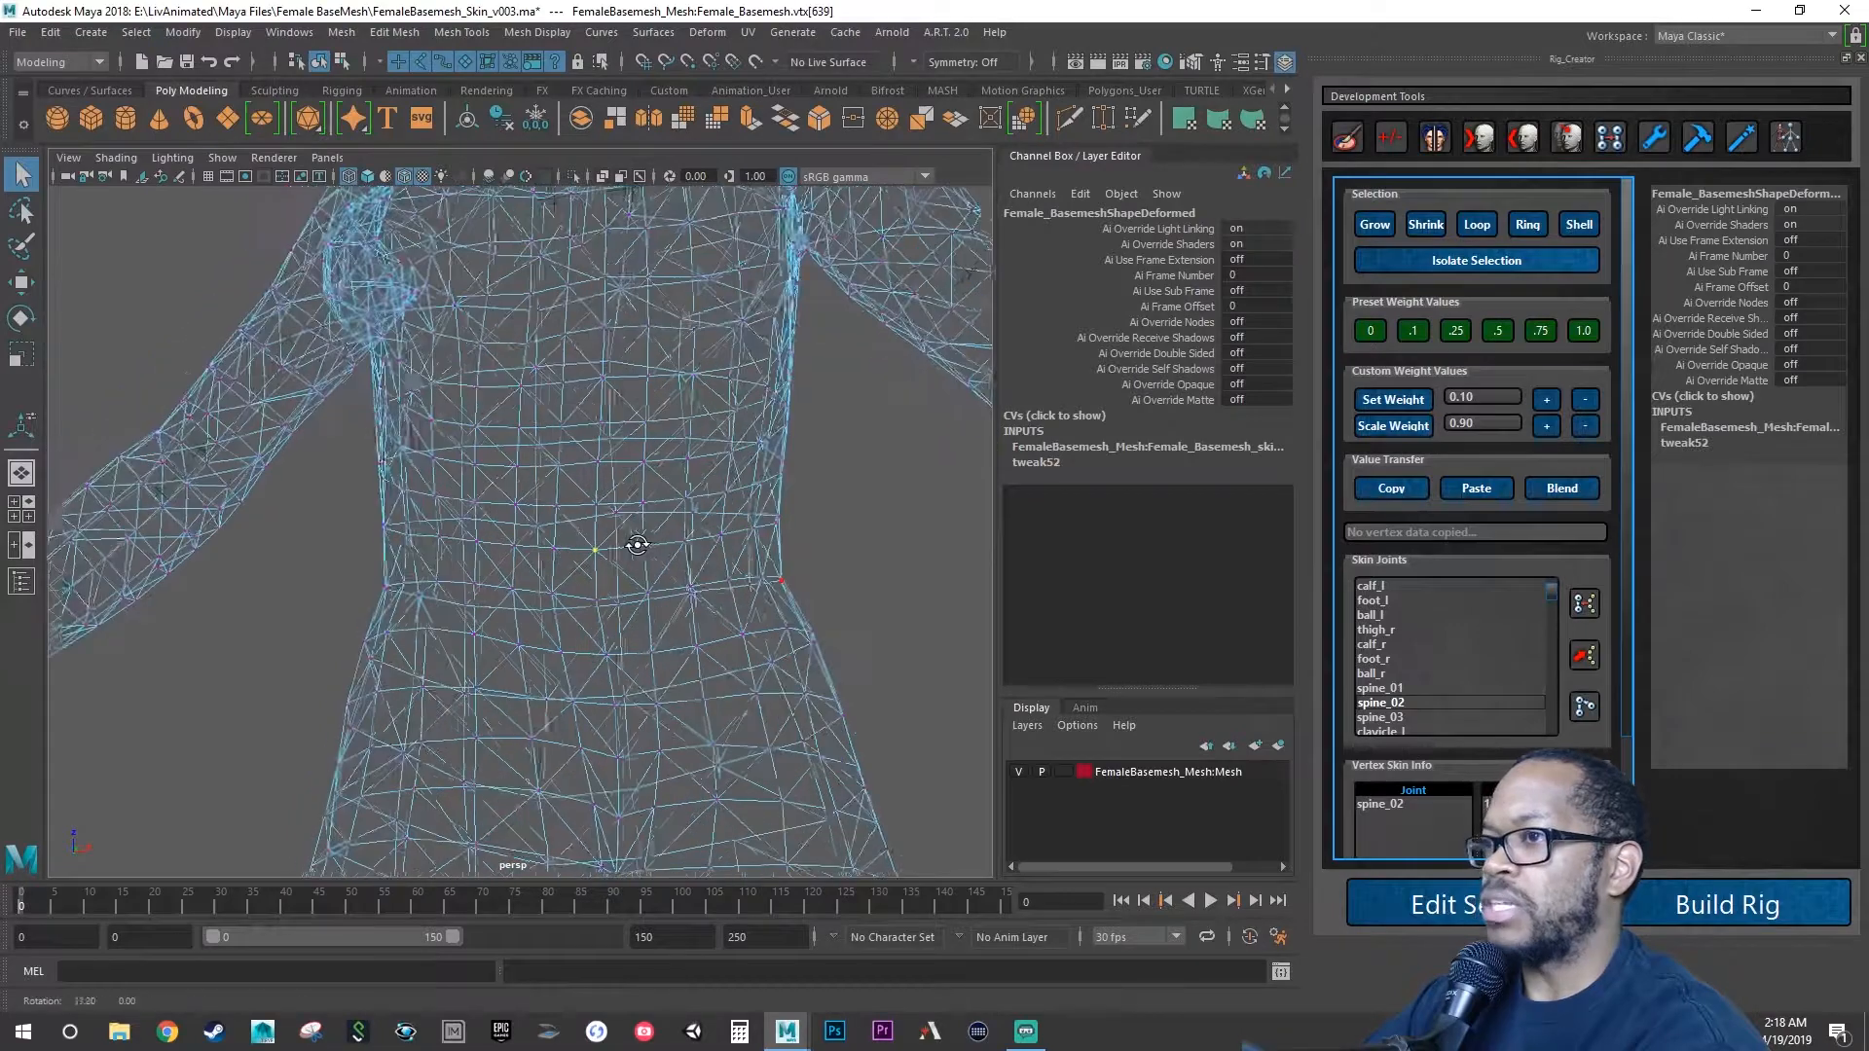
Show the skeleton joints inside the wireframe body in the viewport.
left_click(220, 158)
left_click(244, 472)
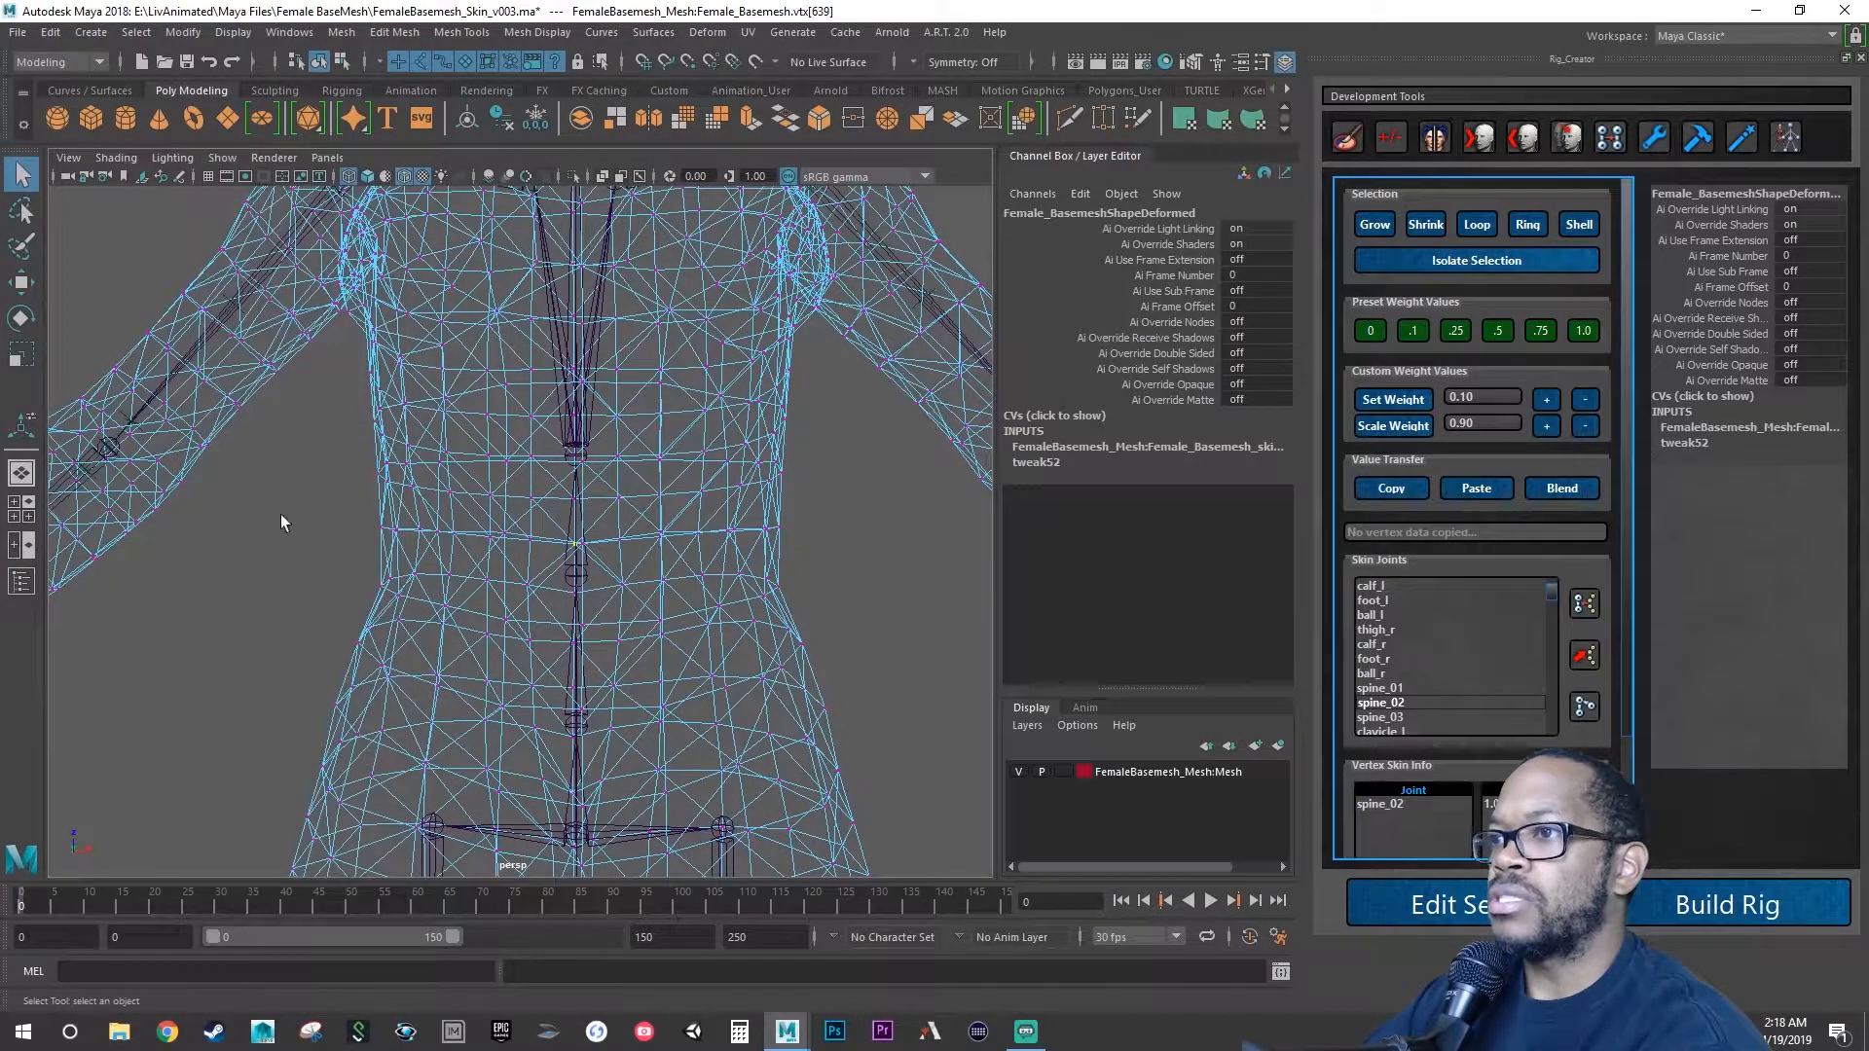
Examine the spine joints against the surrounding torso vertices, from the hips up to the shoulders.
middle_click_drag(282, 522, 562, 511, "alt")
scroll(569, 584, "up", 5)
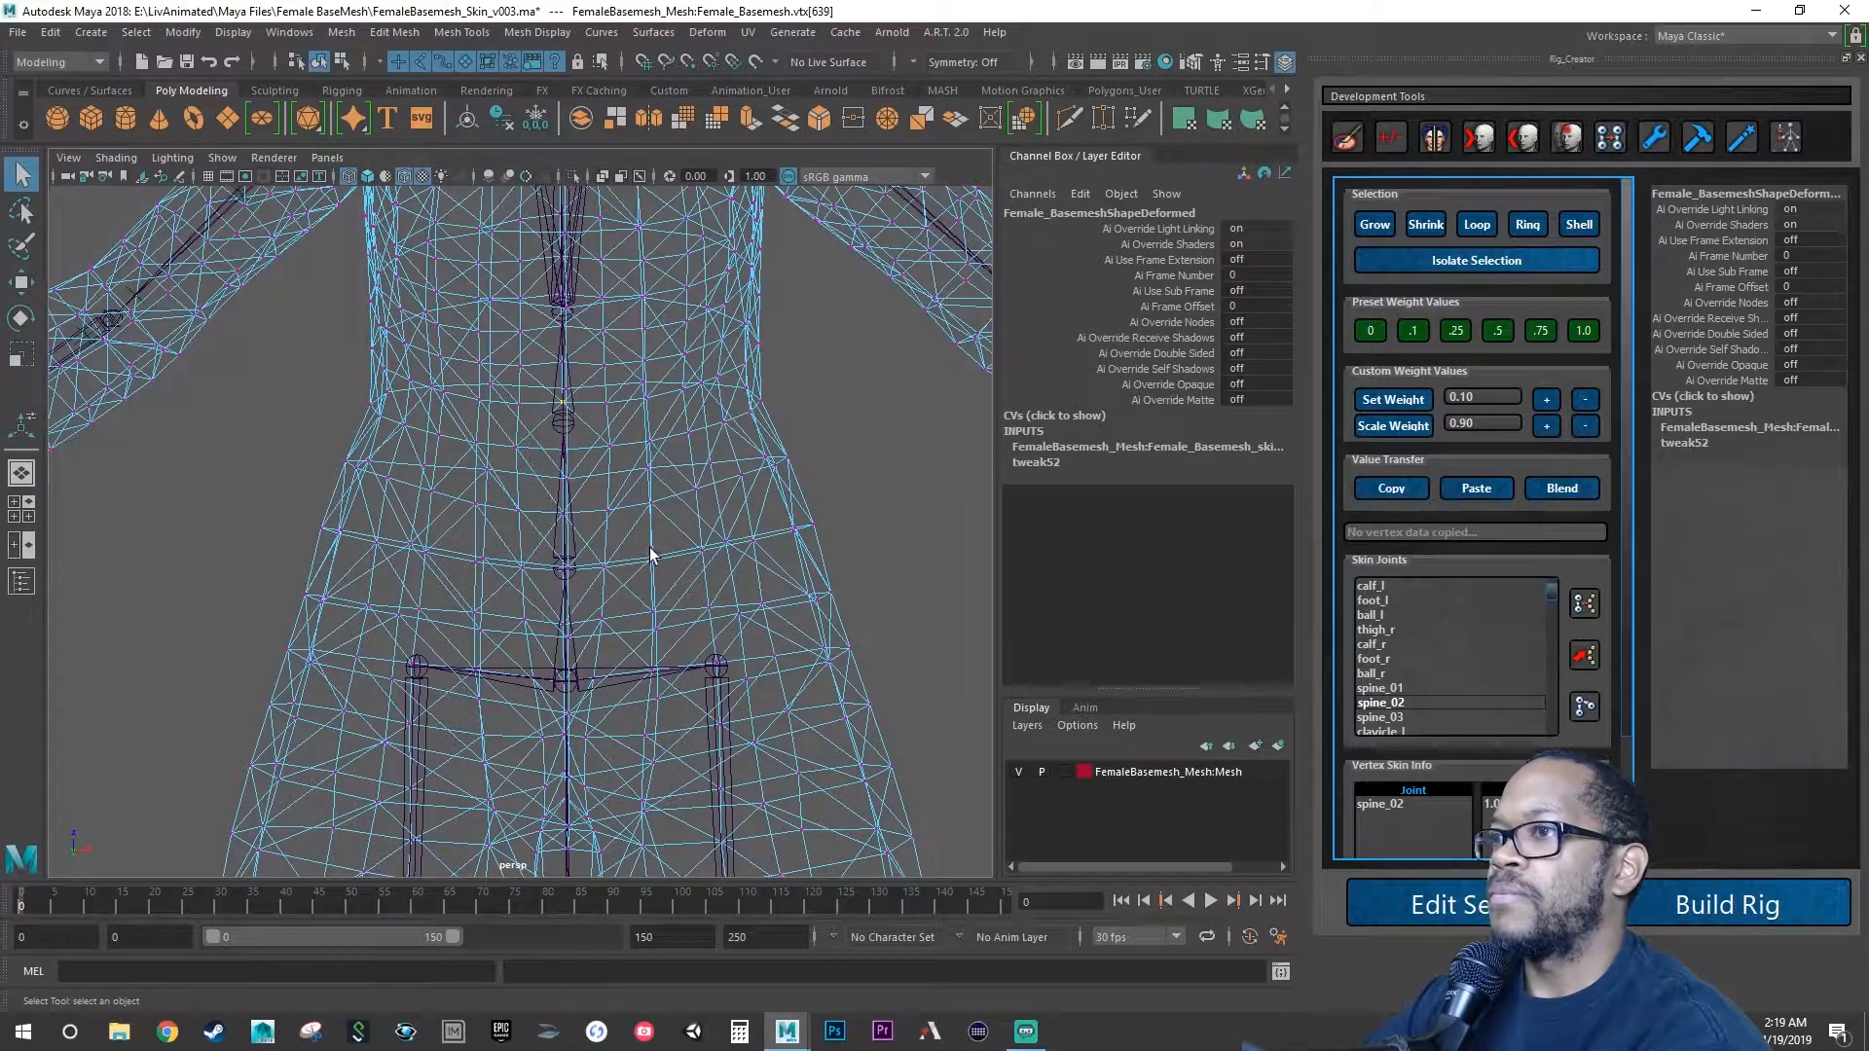
middle_click_drag(610, 523, 610, 646, "alt")
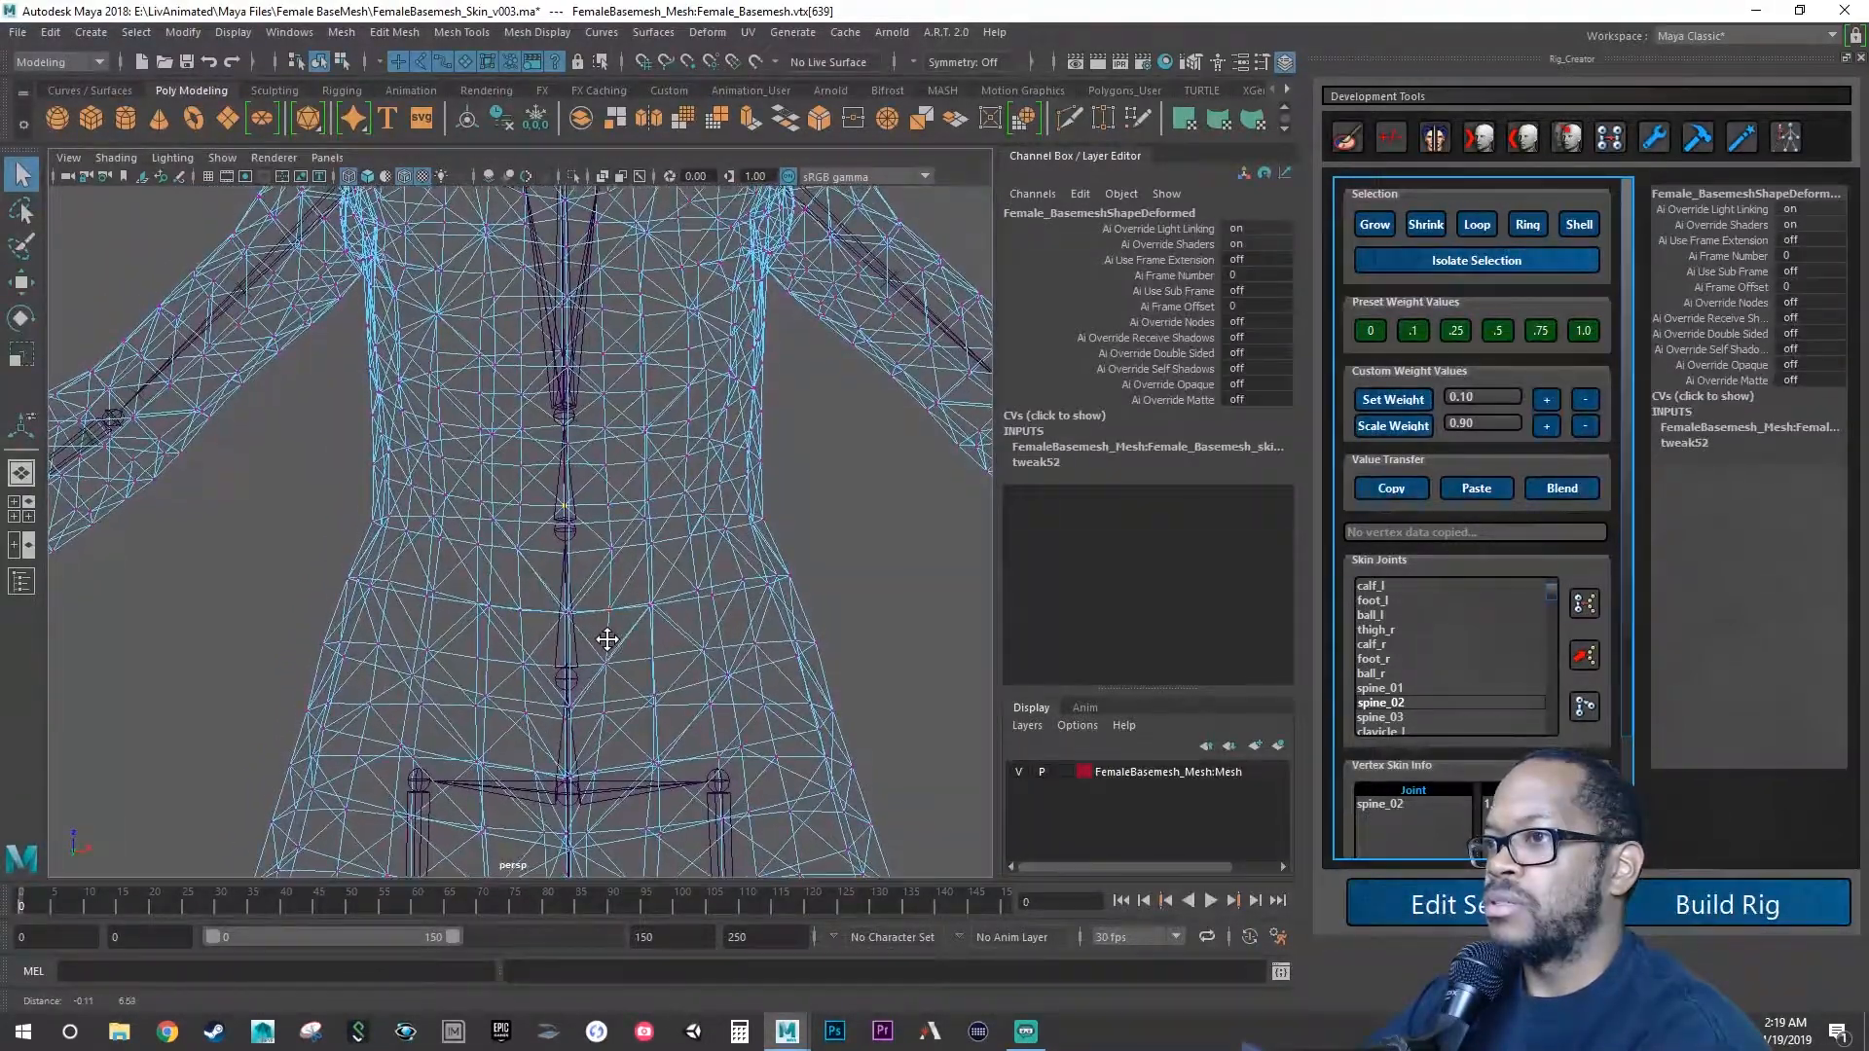
left_click_drag(564, 562, 491, 551, "alt")
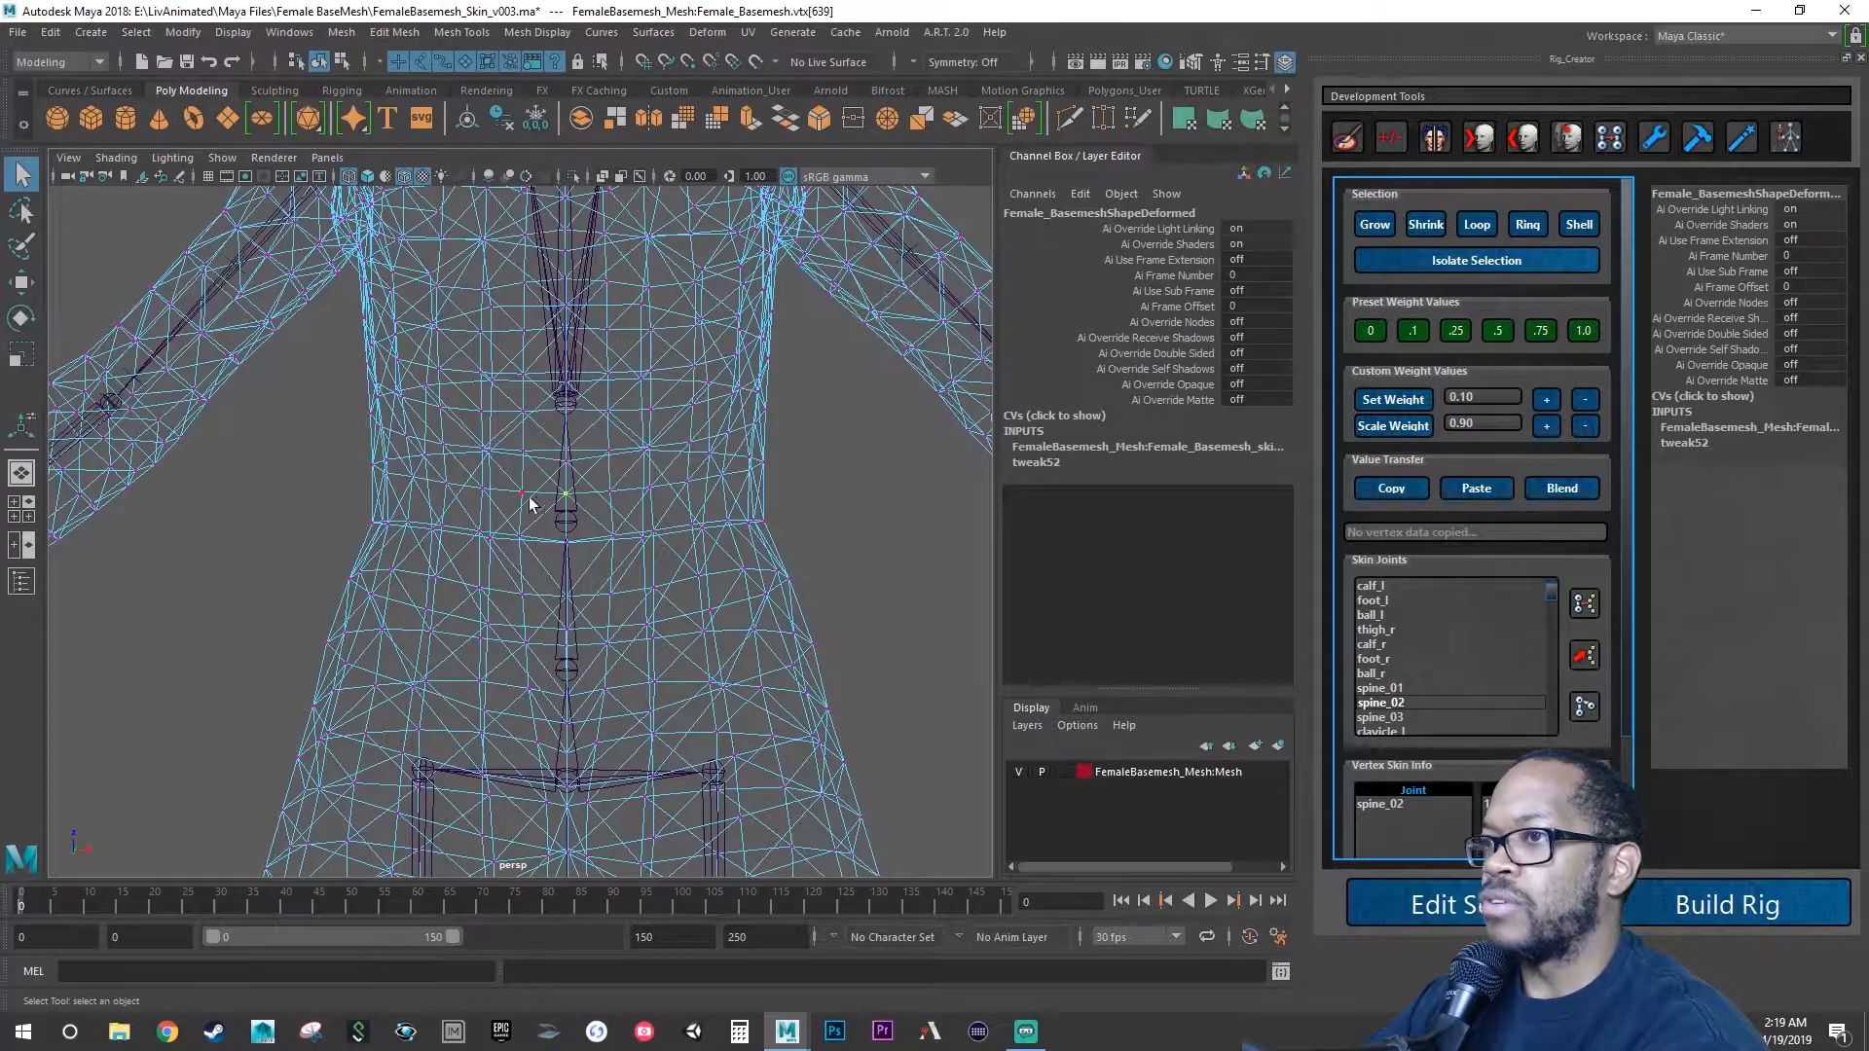
left_click_drag(528, 501, 531, 506, "alt")
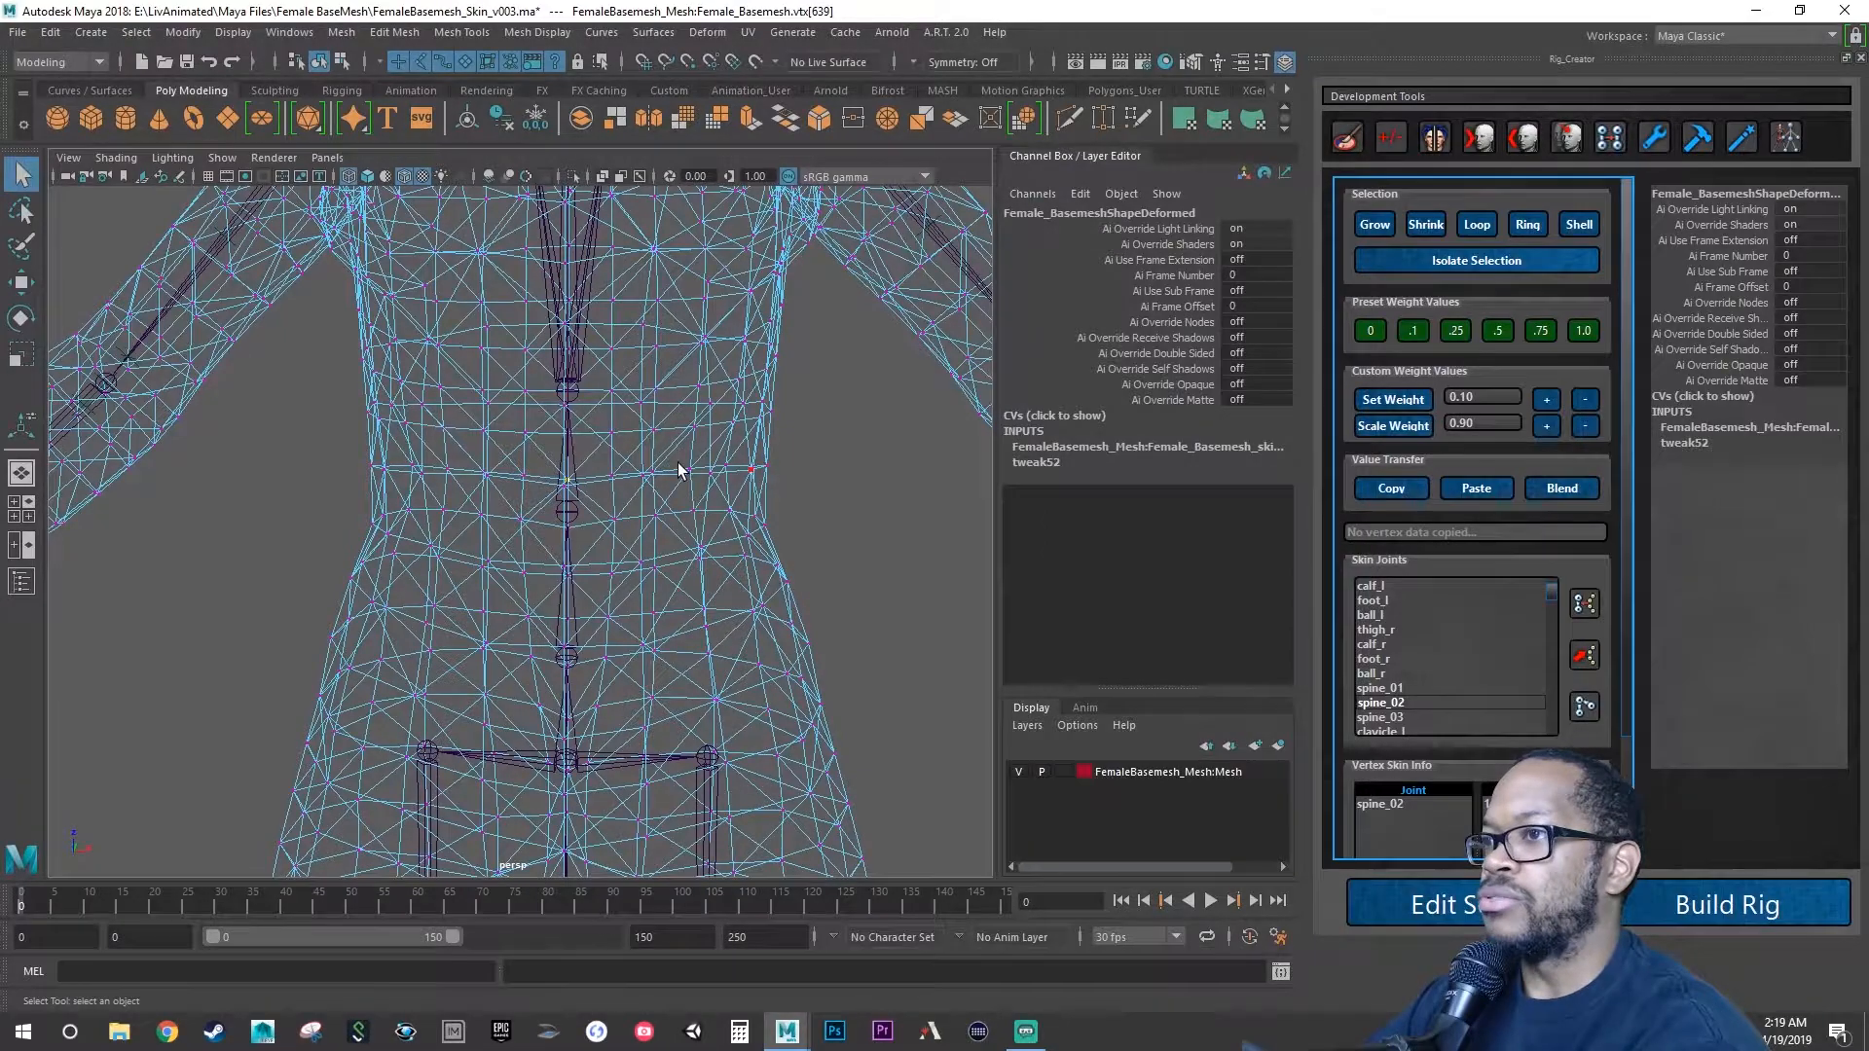
middle_click_drag(679, 471, 684, 529, "alt")
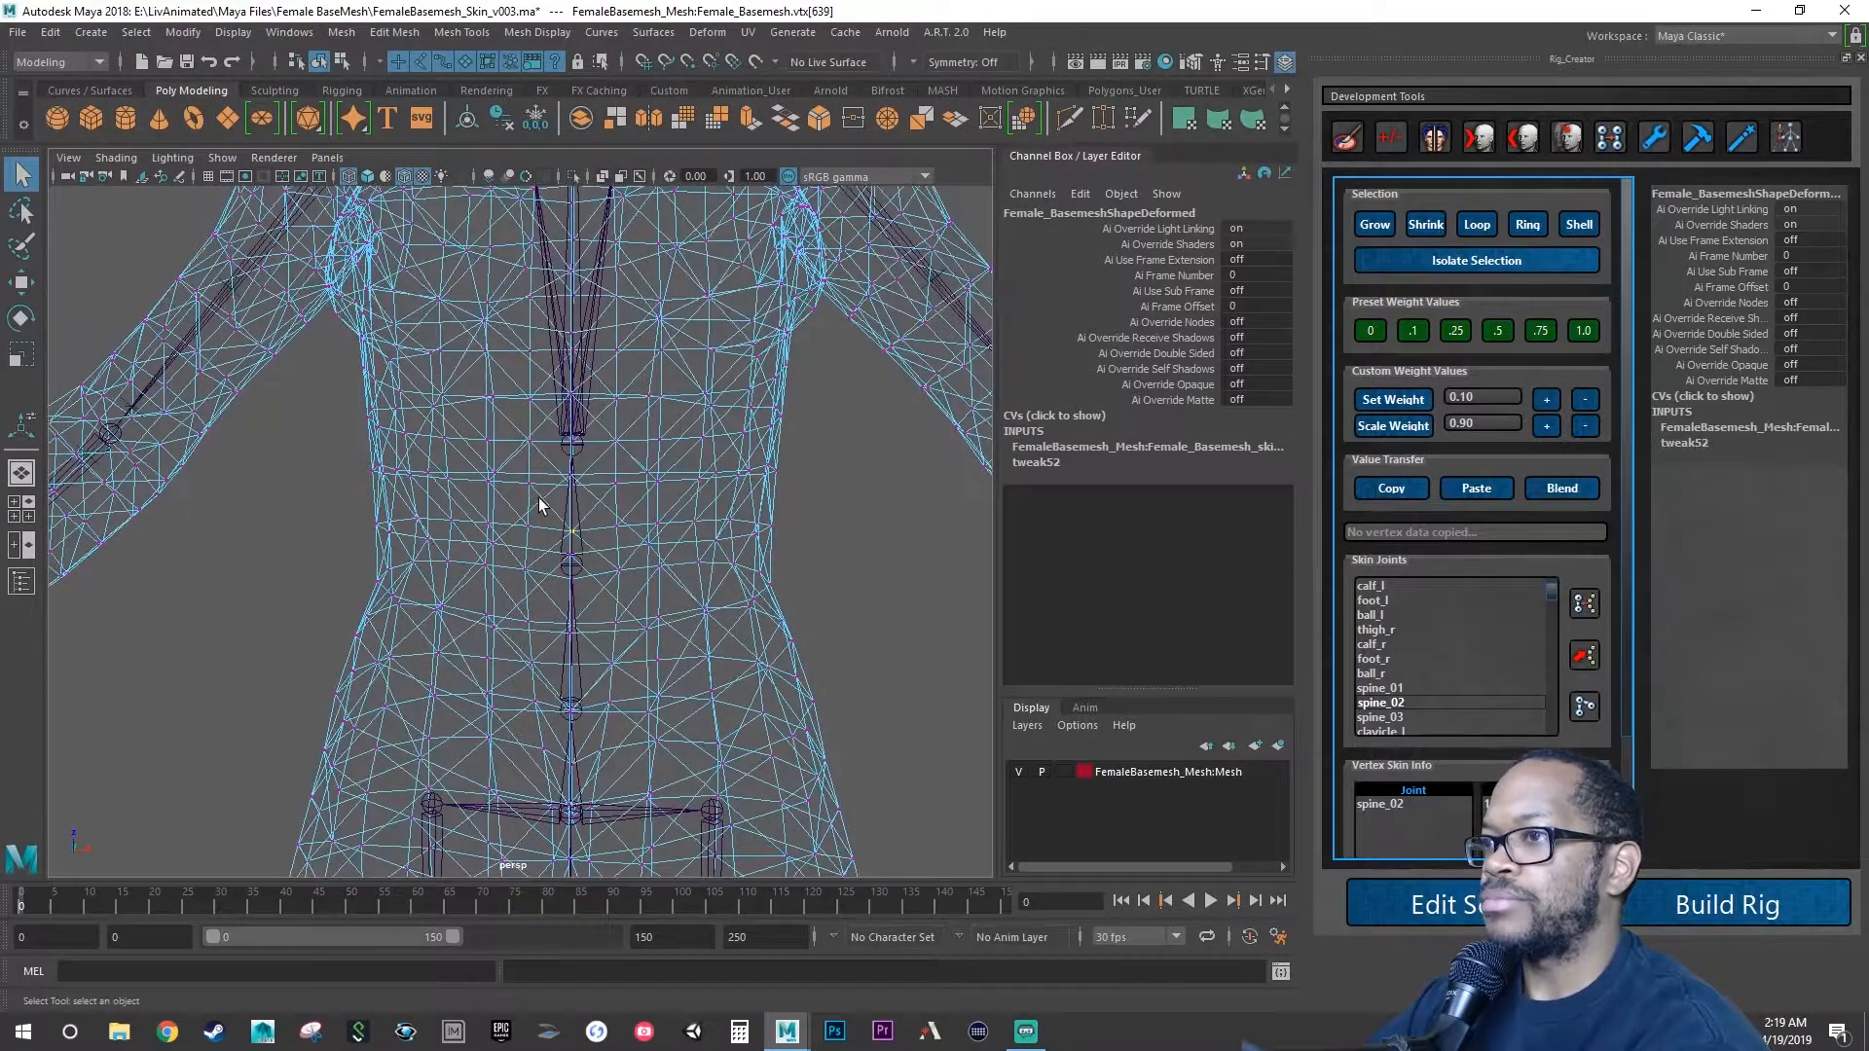
left_click_drag(539, 498, 623, 487, "alt")
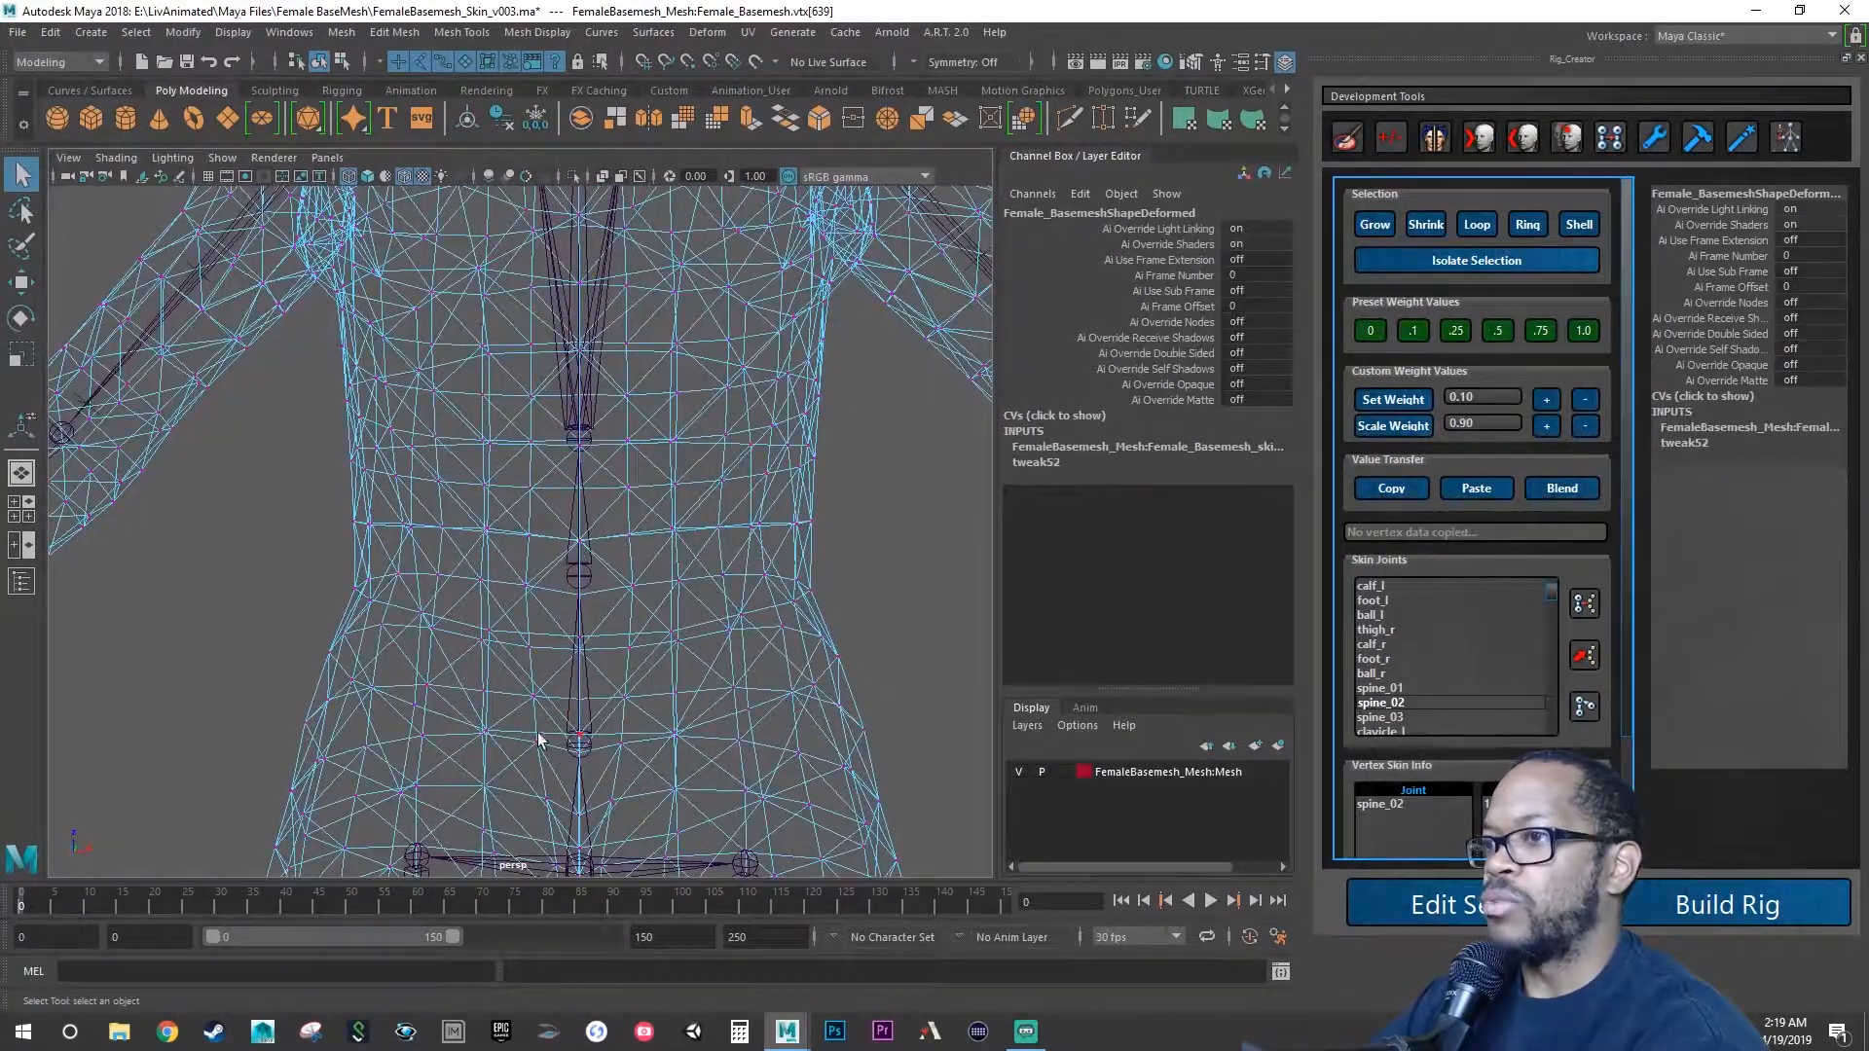
left_click_drag(614, 543, 609, 581, "alt")
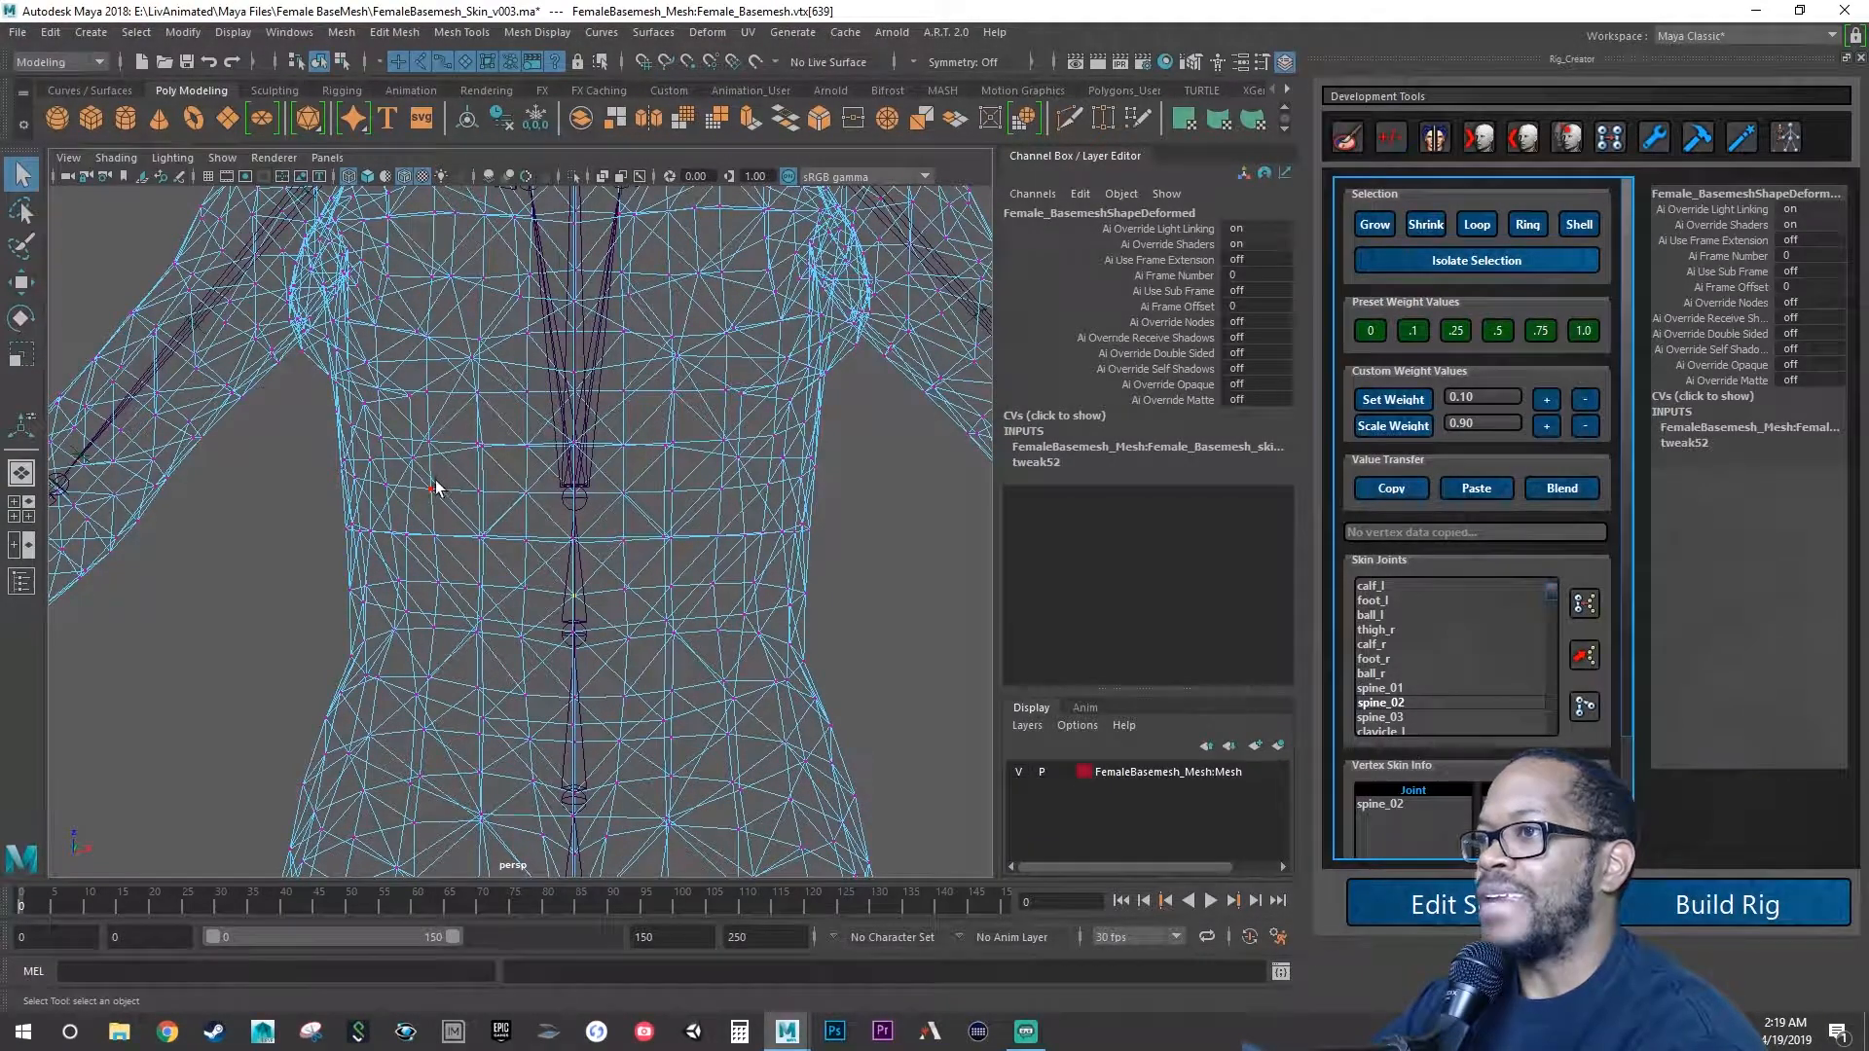
middle_click_drag(607, 459, 563, 559, "alt")
right_click_drag(563, 559, 517, 567, "alt")
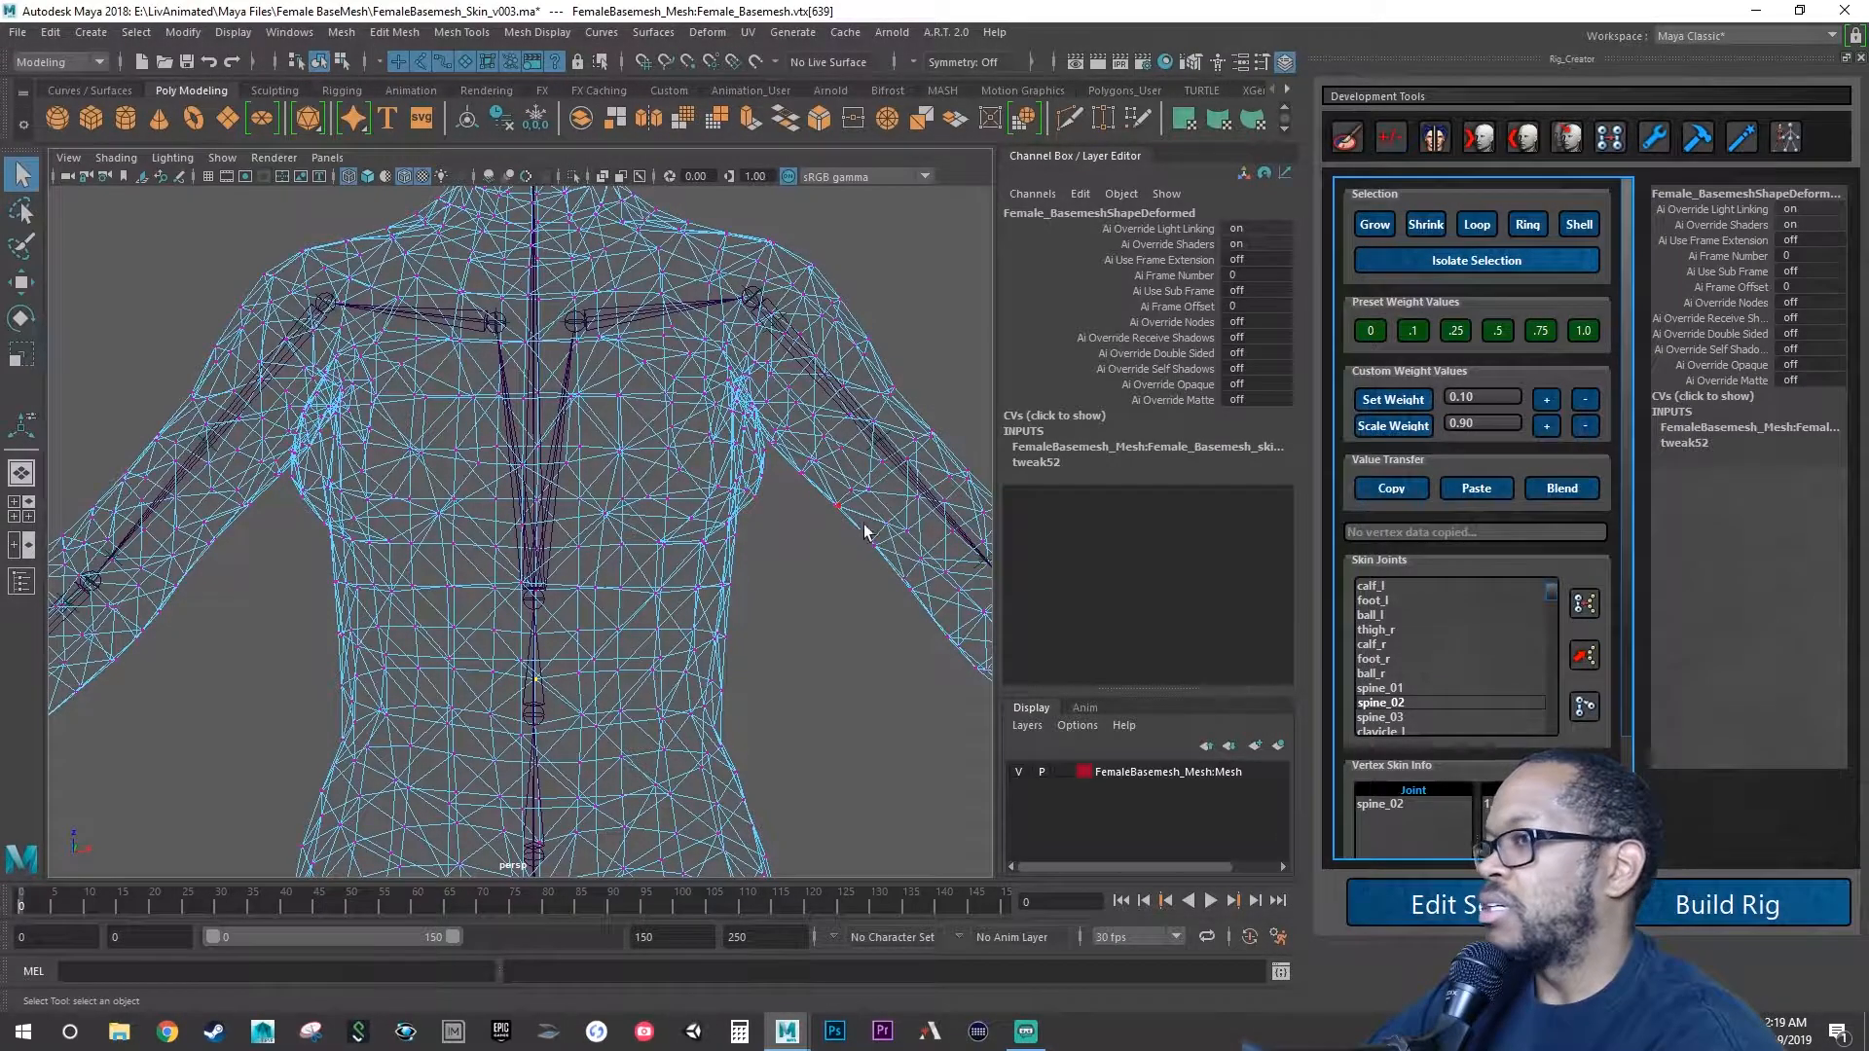
right_click_drag(769, 506, 734, 513, "alt")
left_click_drag(734, 513, 798, 563, "alt")
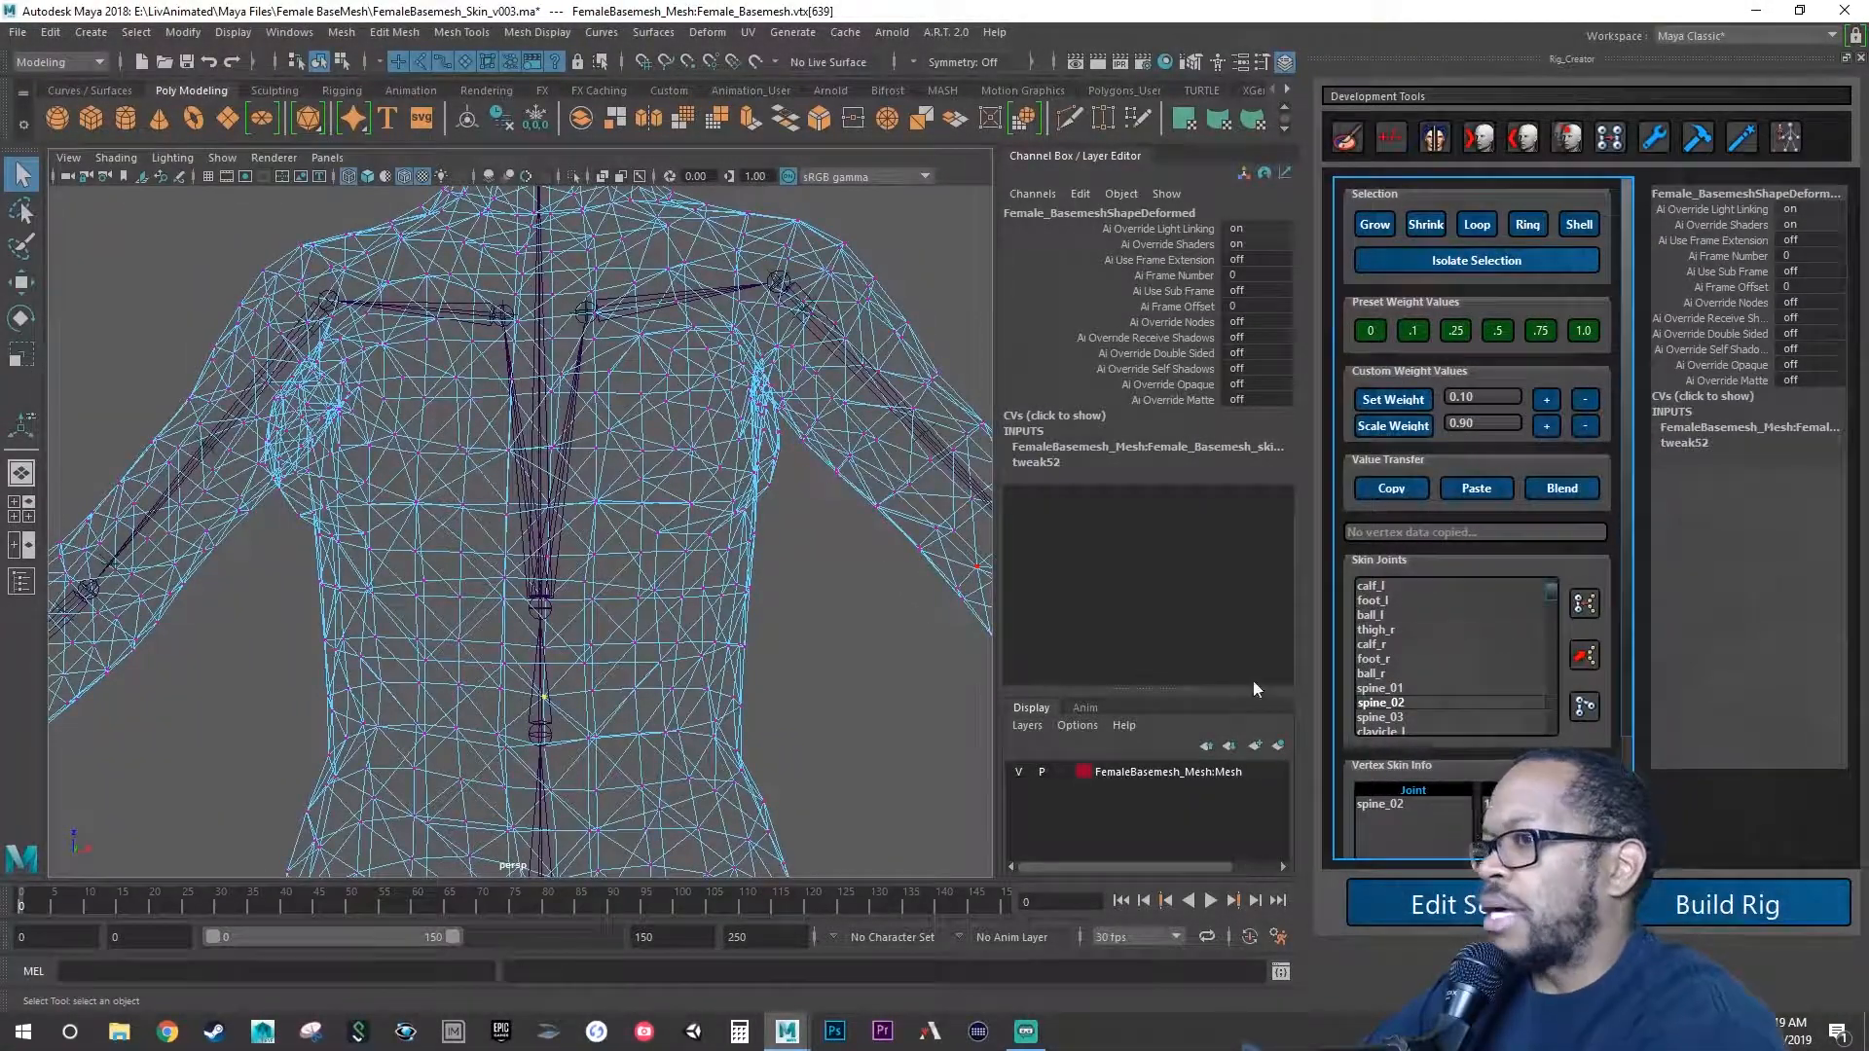
middle_click_drag(774, 658, 793, 572, "alt")
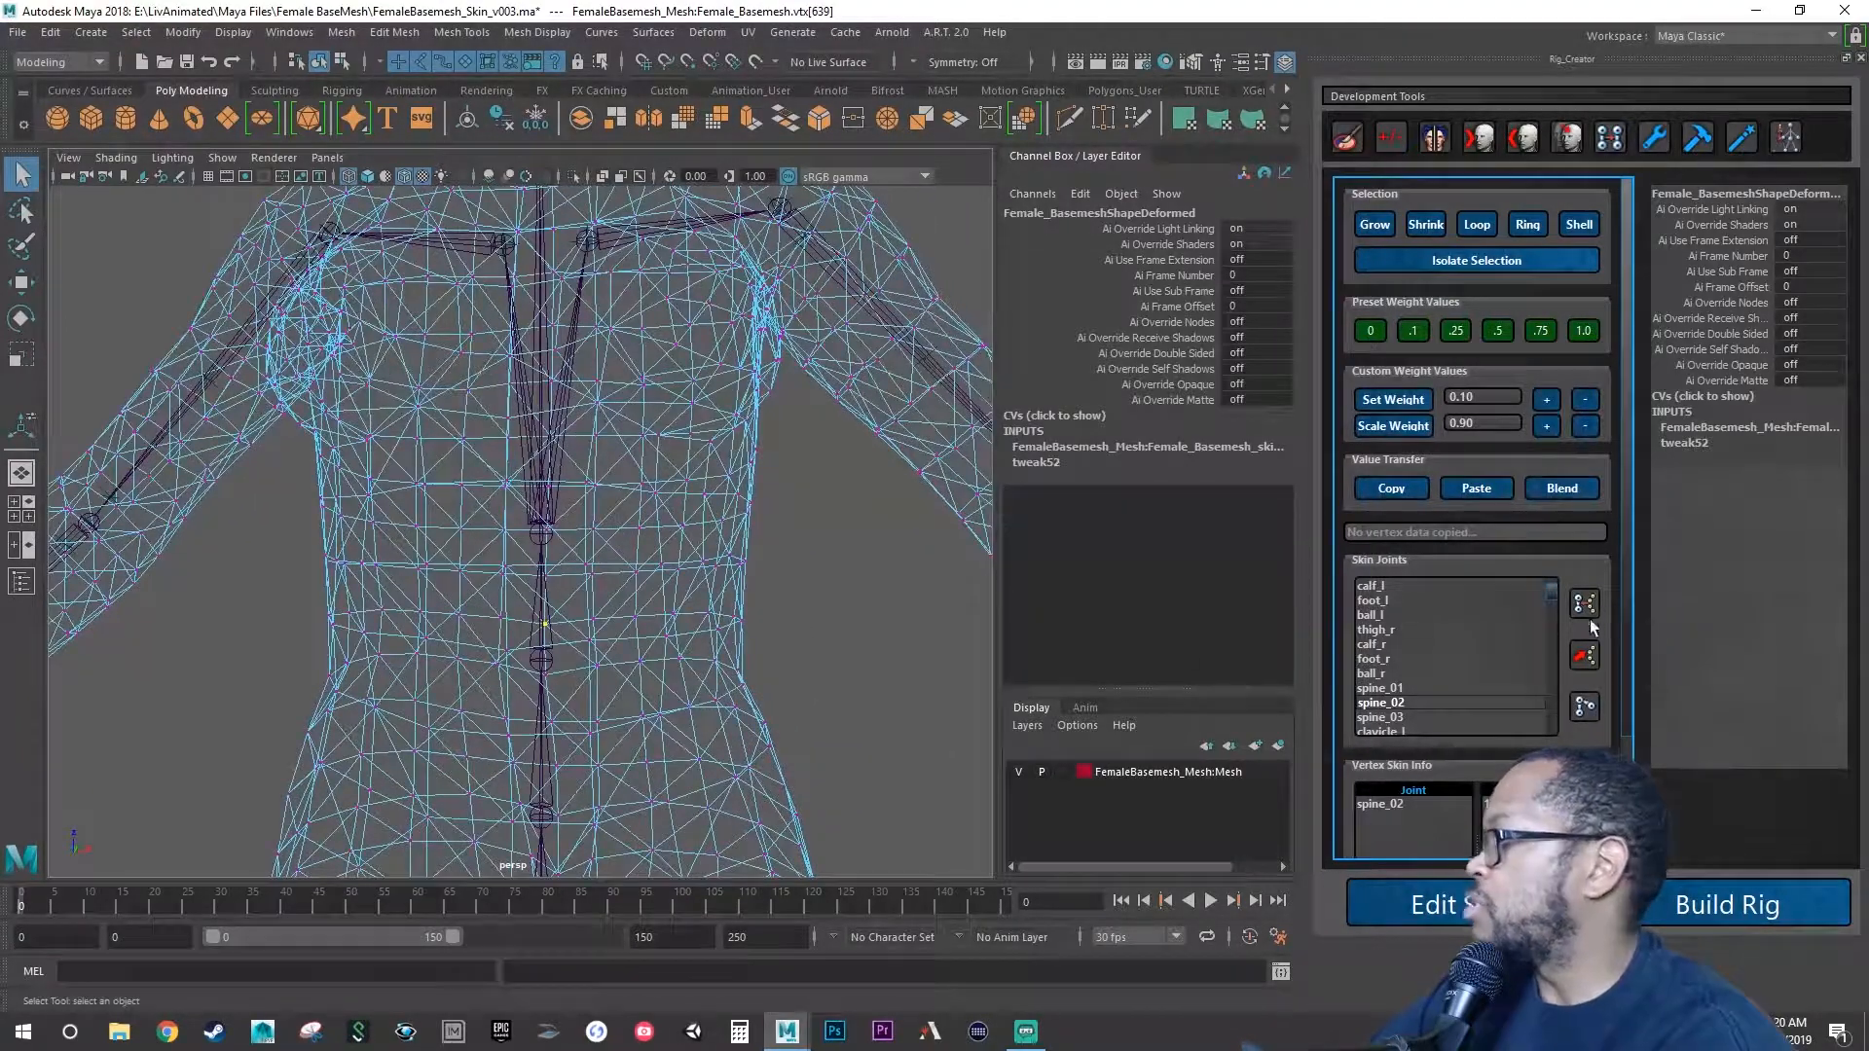
mouse_move(621, 666)
left_mouse_down("alt")
mouse_move(605, 665)
mouse_move(650, 664)
left_mouse_up("alt")
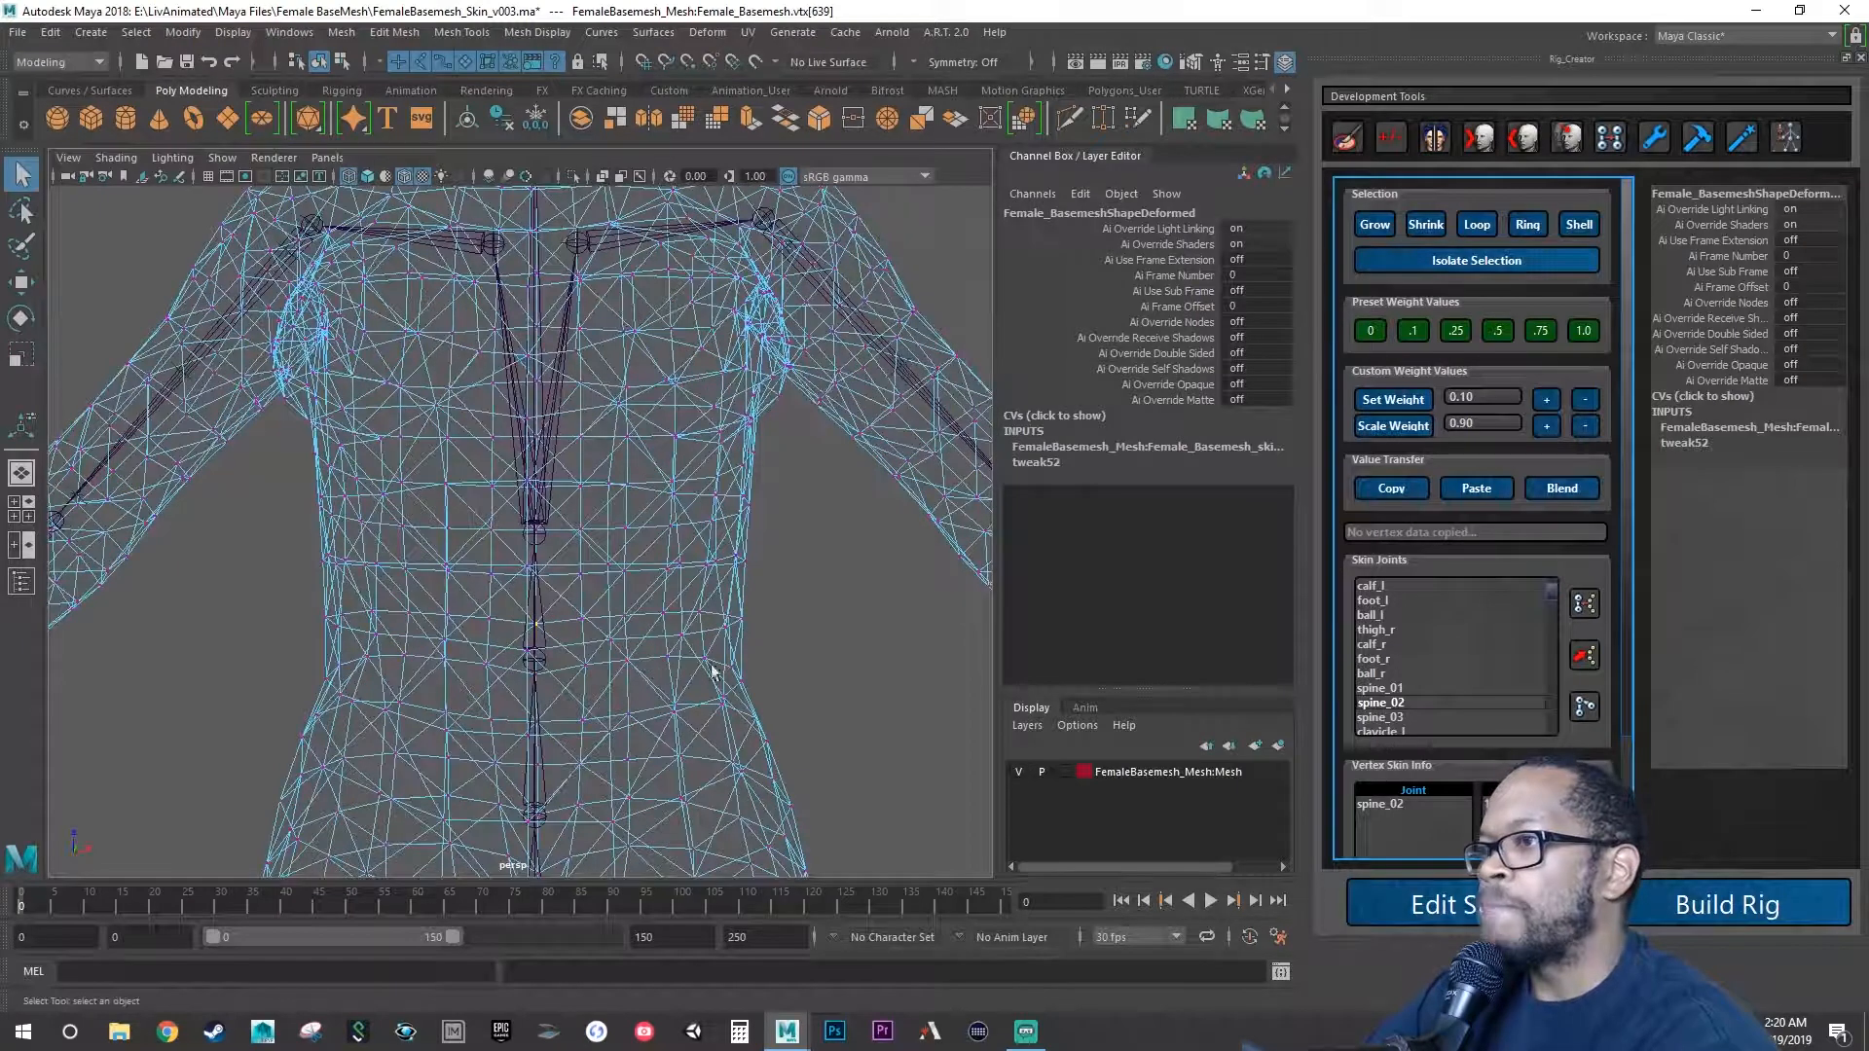
Pick two vertices on the side of the torso and select every vertex influenced by the spine_01 joint.
left_click(1396, 688)
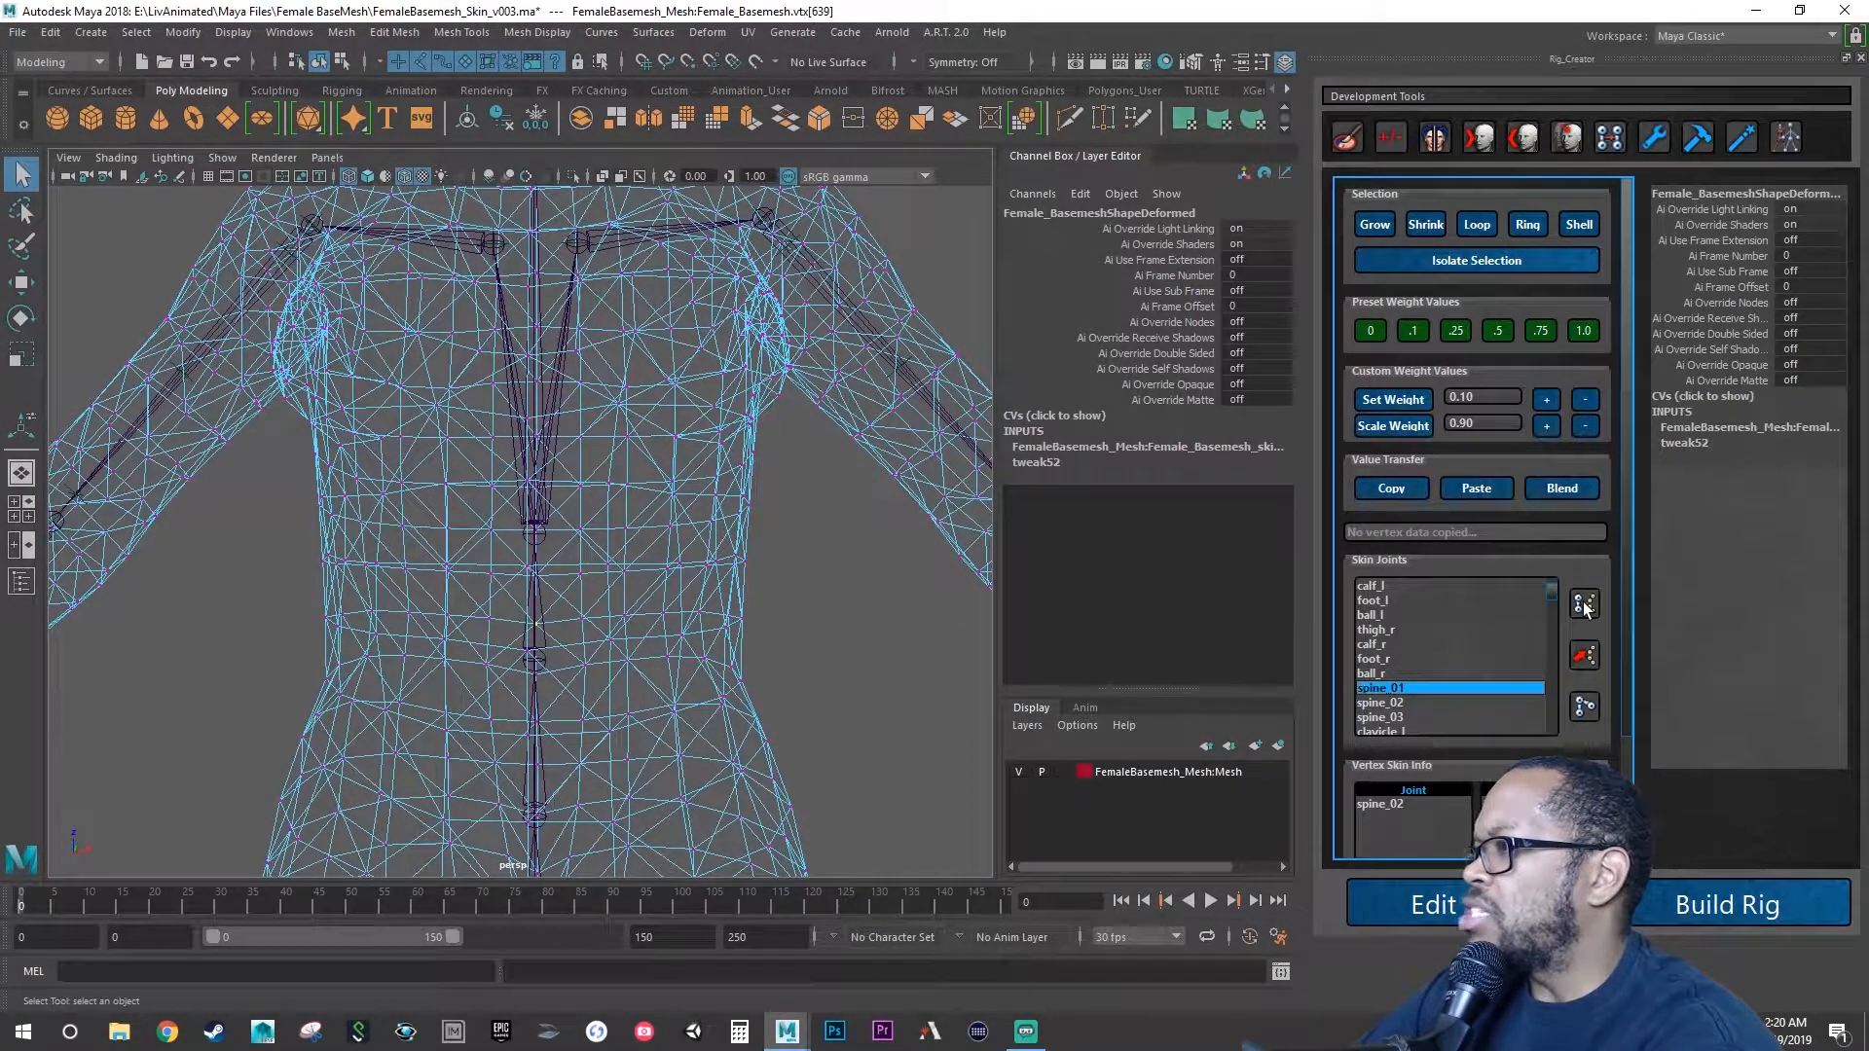
left_click(1587, 667)
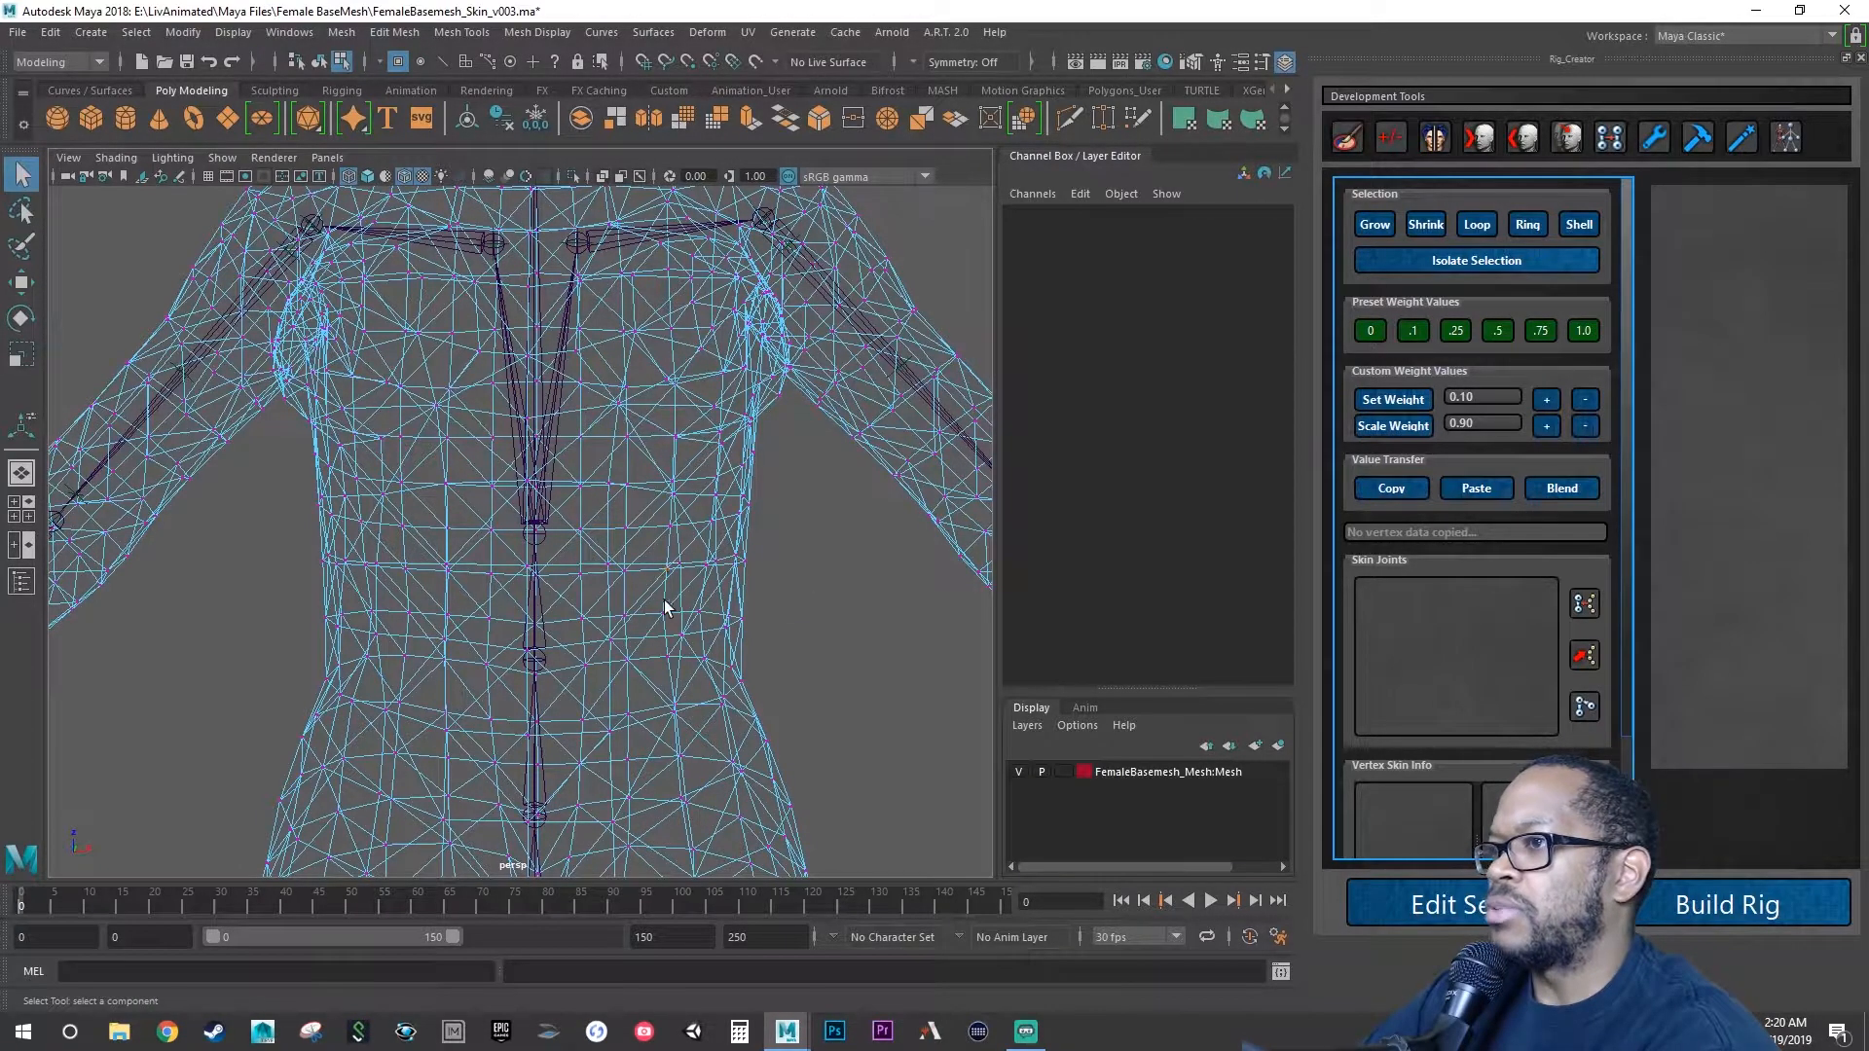
left_click_drag(665, 608, 716, 555)
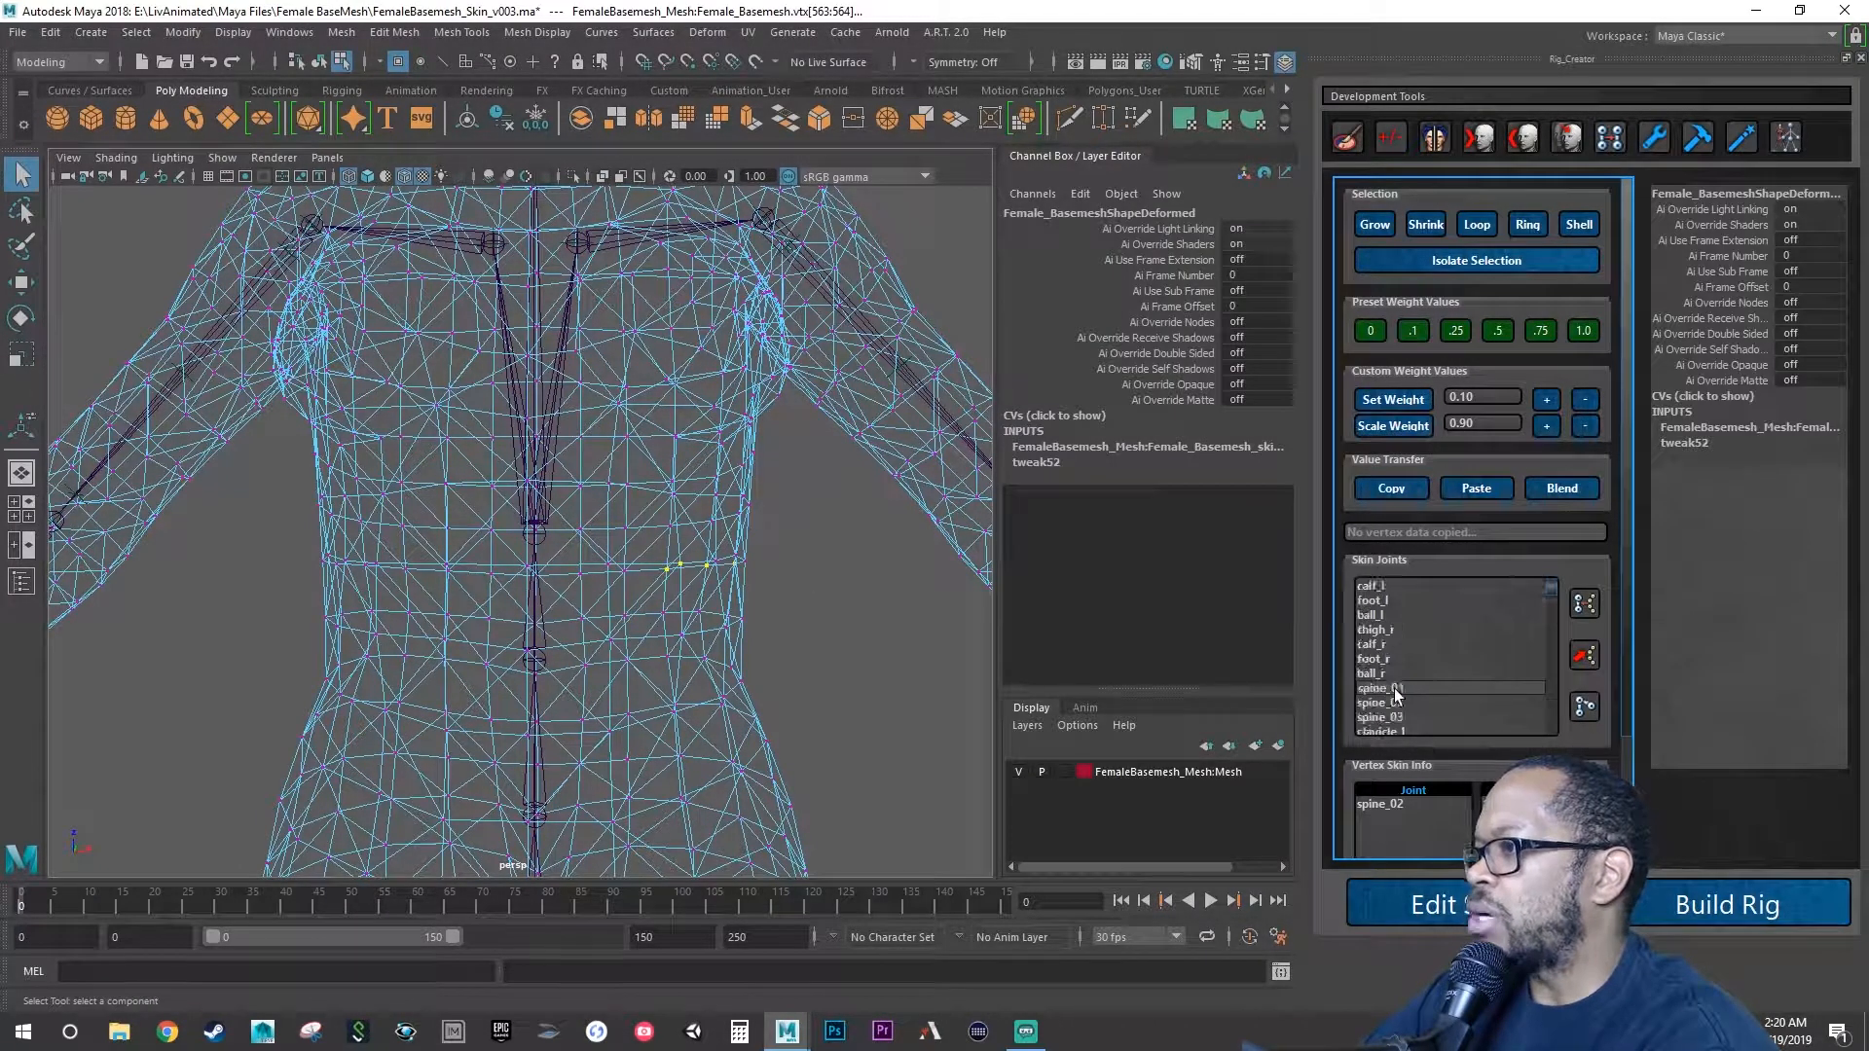
left_click(1396, 688)
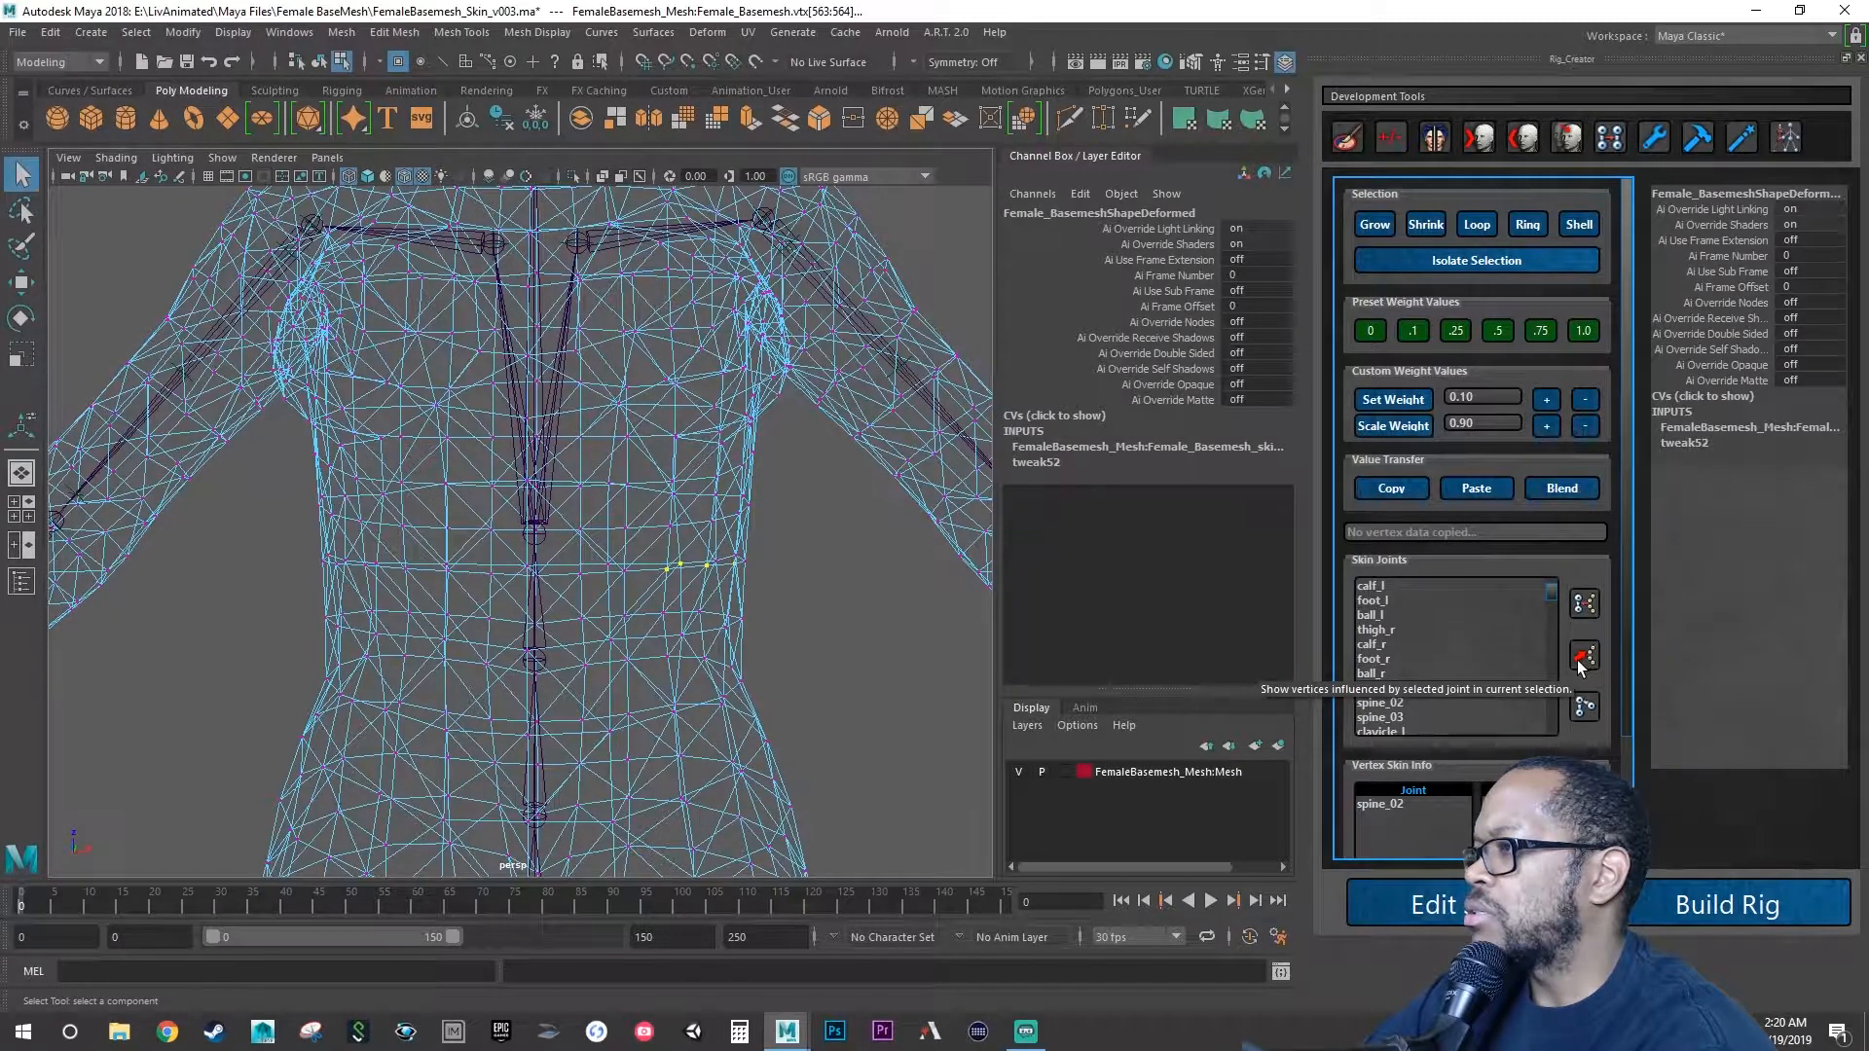
left_click(1584, 605)
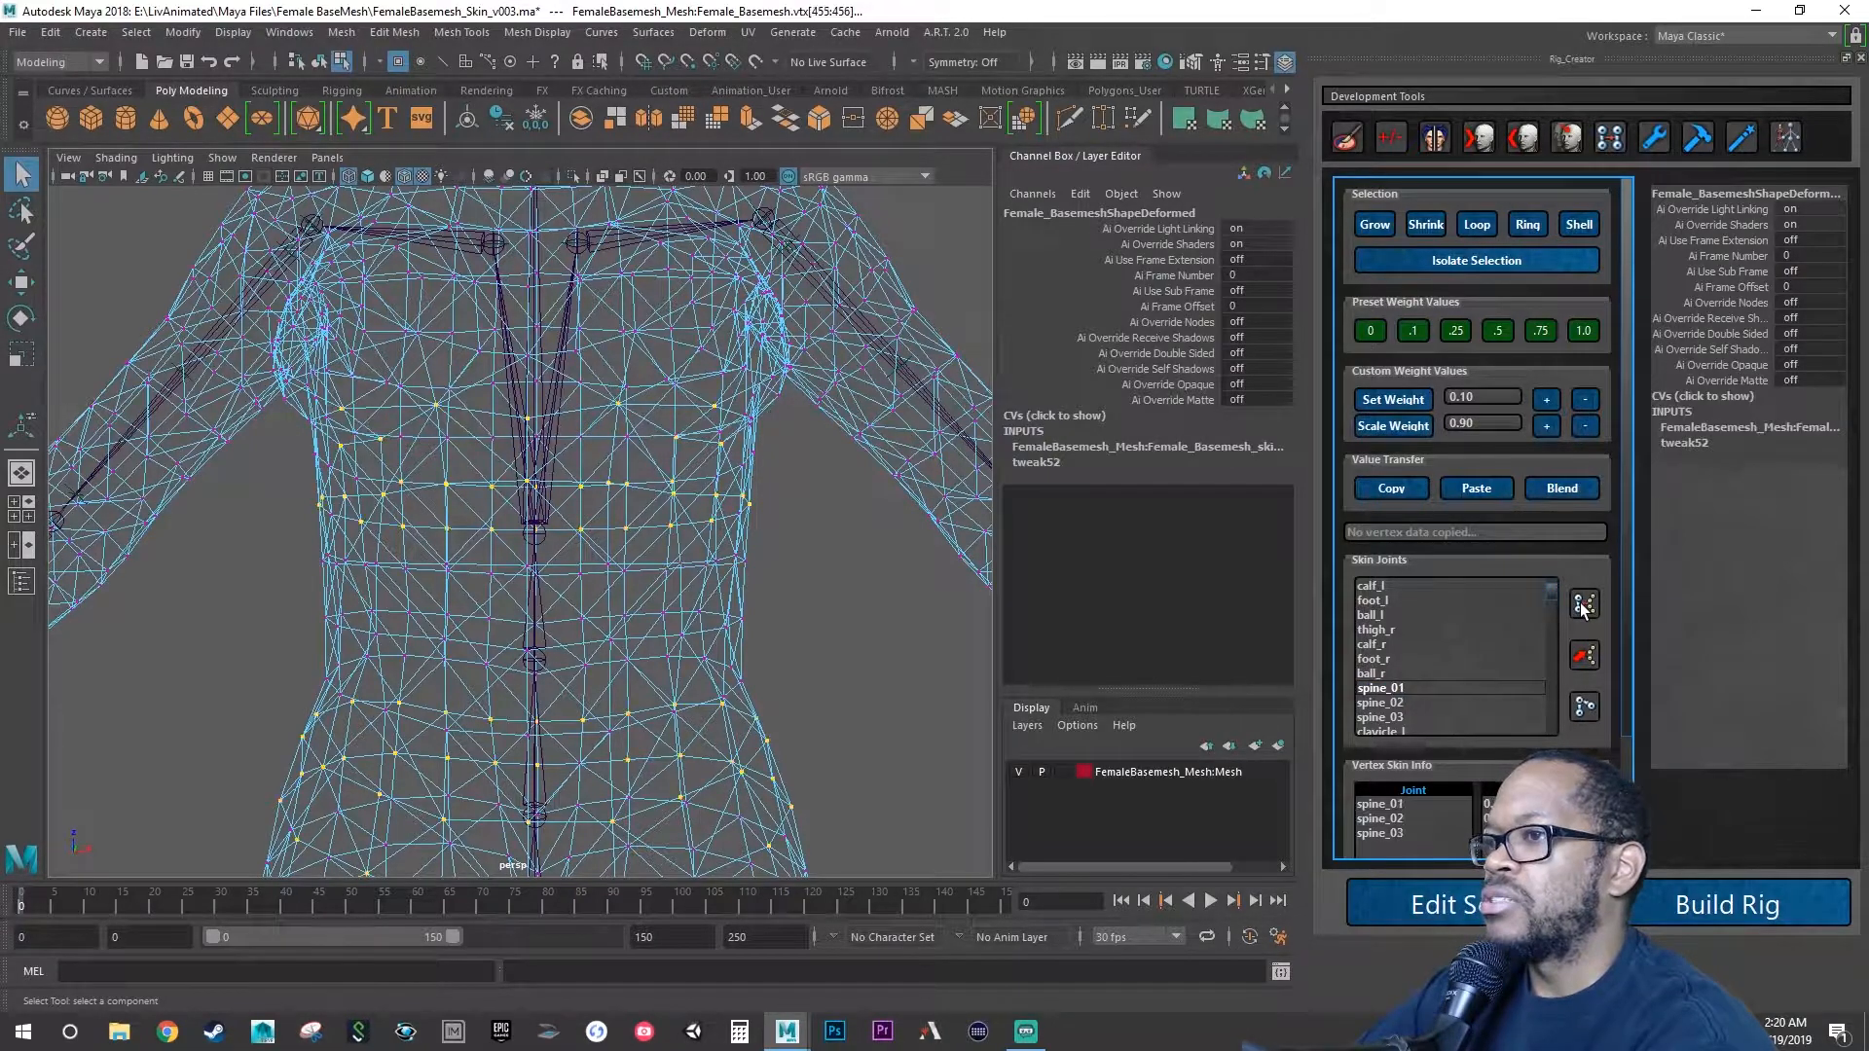
right_click_drag(877, 613, 754, 607, "alt")
middle_click_drag(754, 607, 753, 559, "alt")
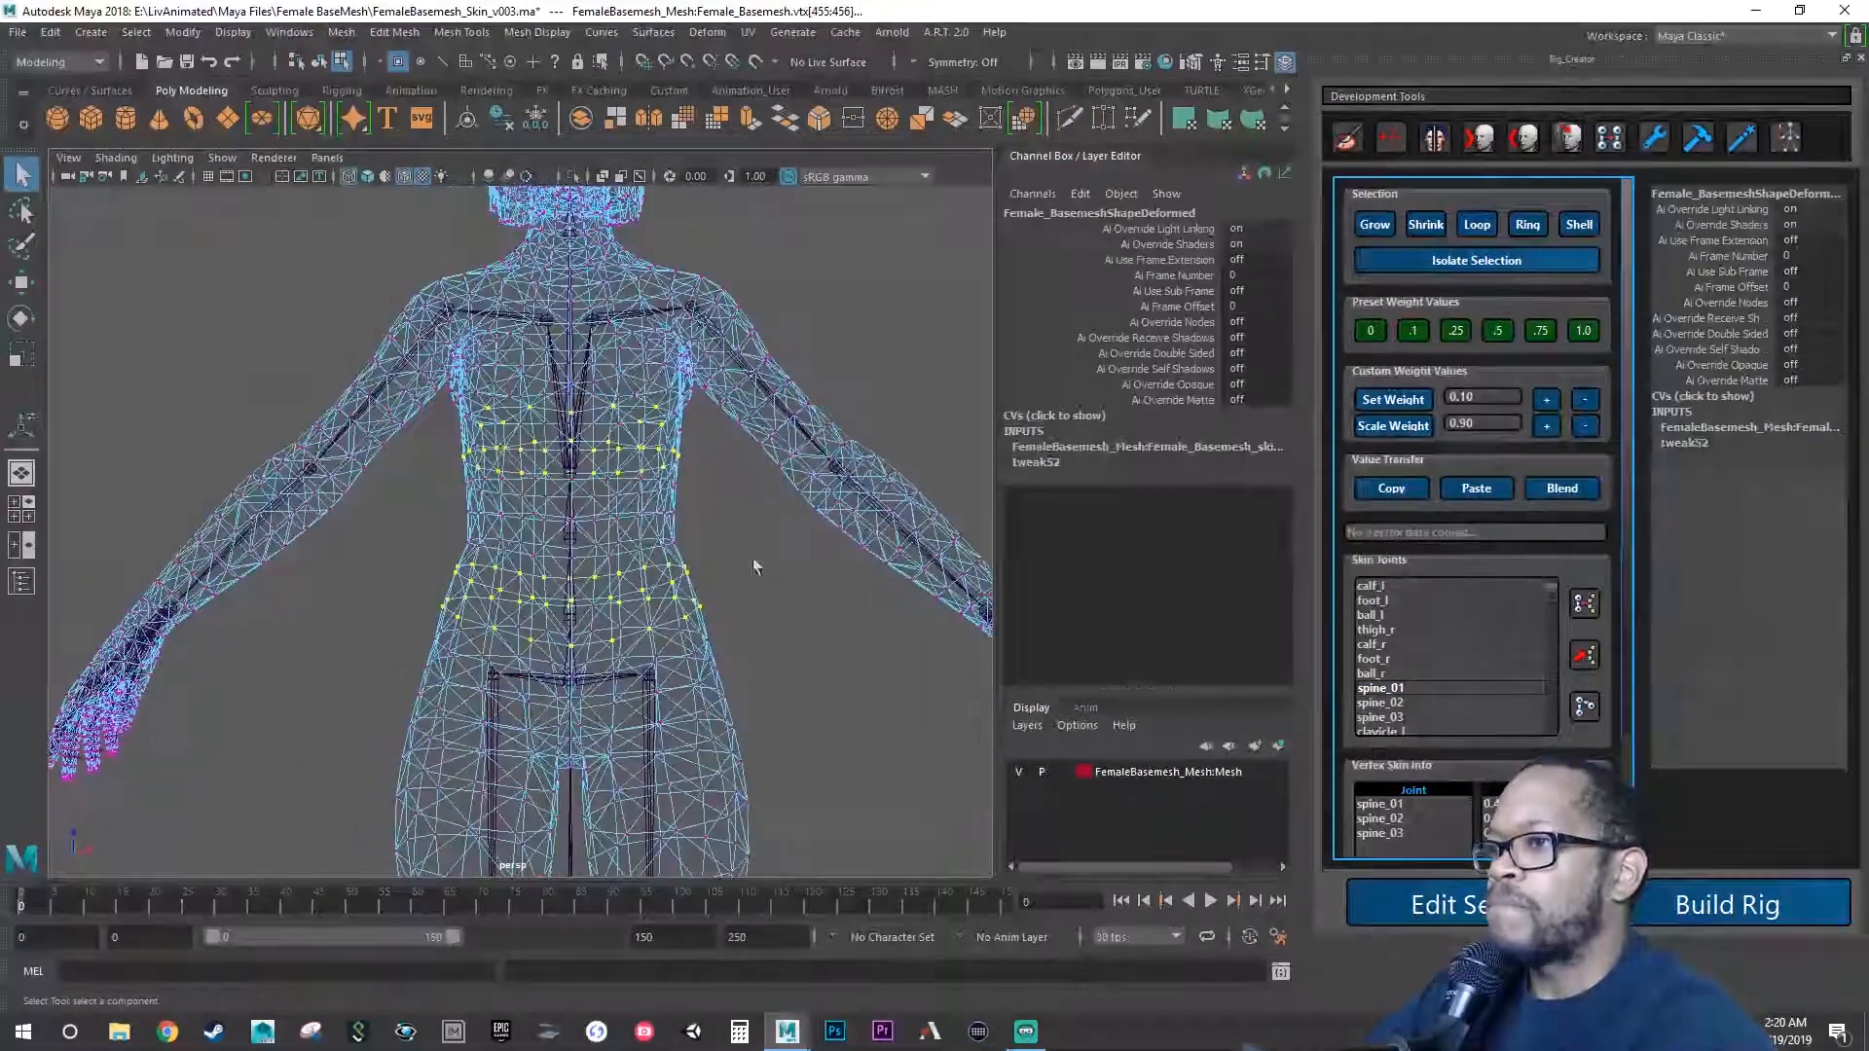
right_click_drag(754, 560, 755, 586, "alt")
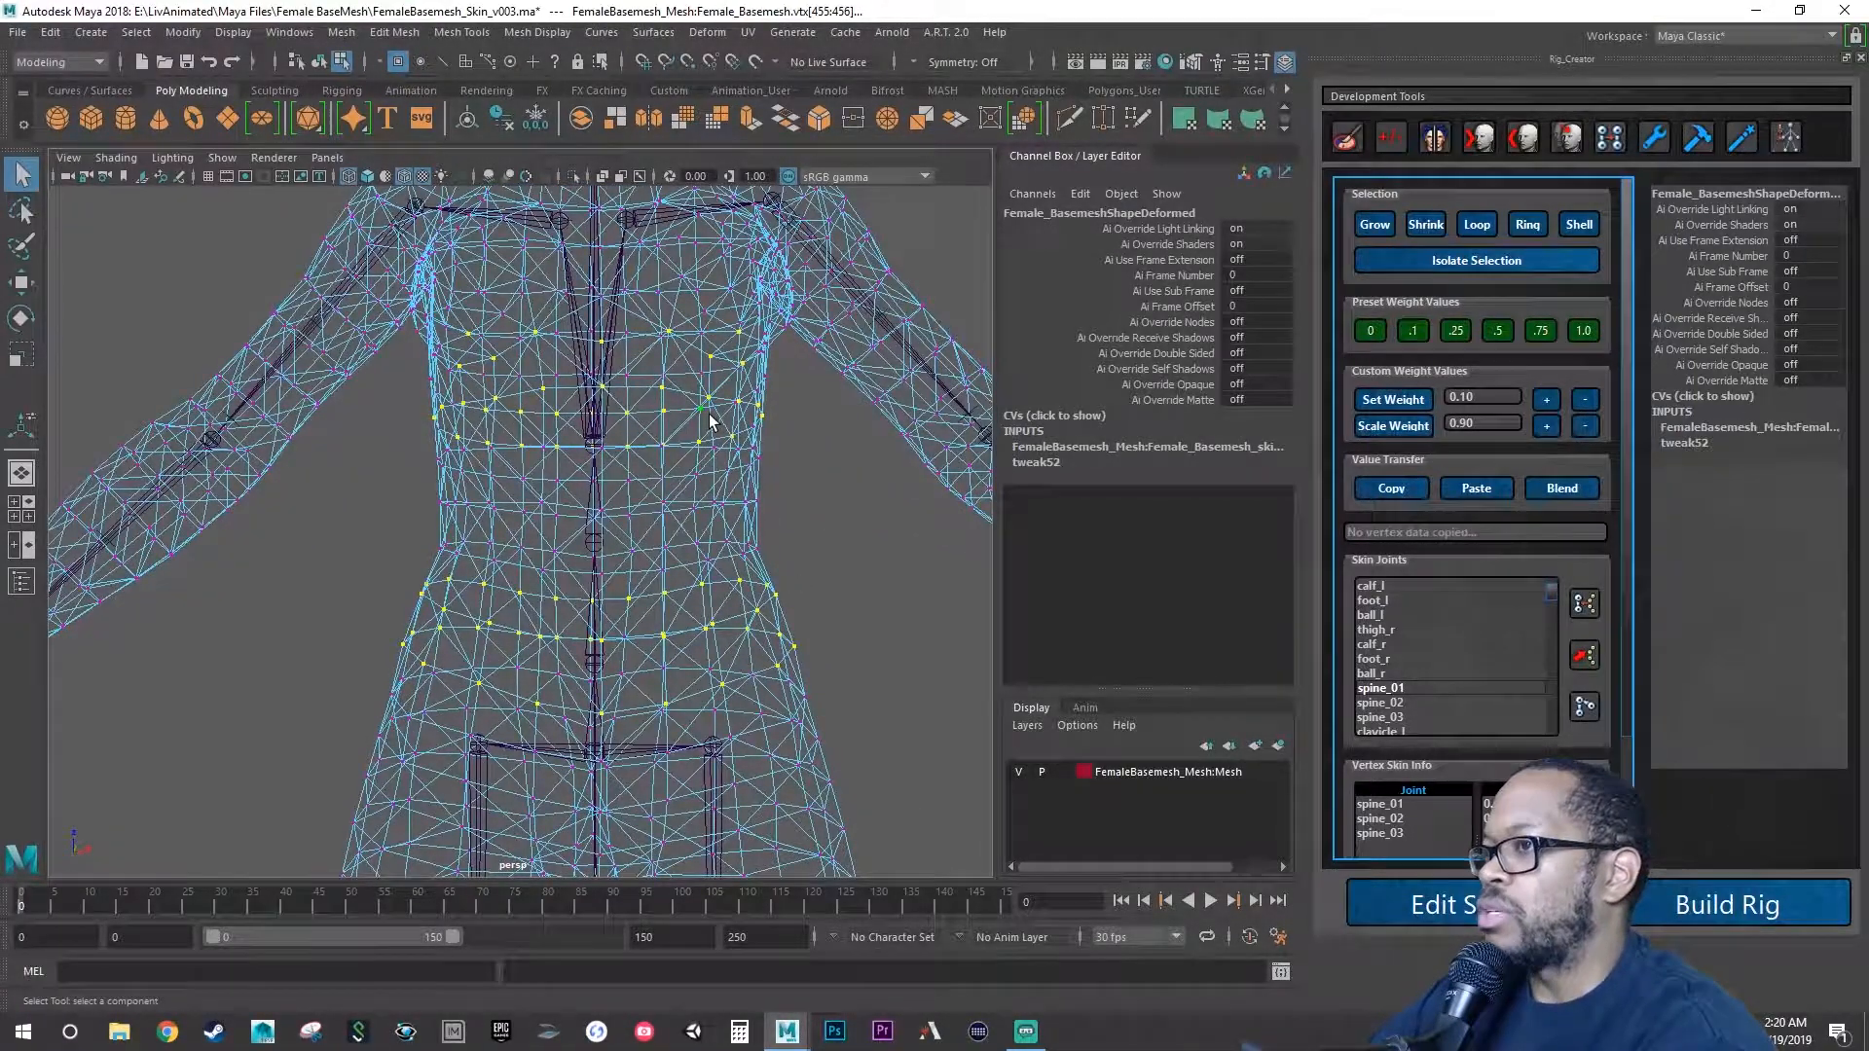
mouse_move(654, 611)
left_mouse_down("alt")
mouse_move(646, 584)
mouse_move(649, 604)
left_mouse_up("alt")
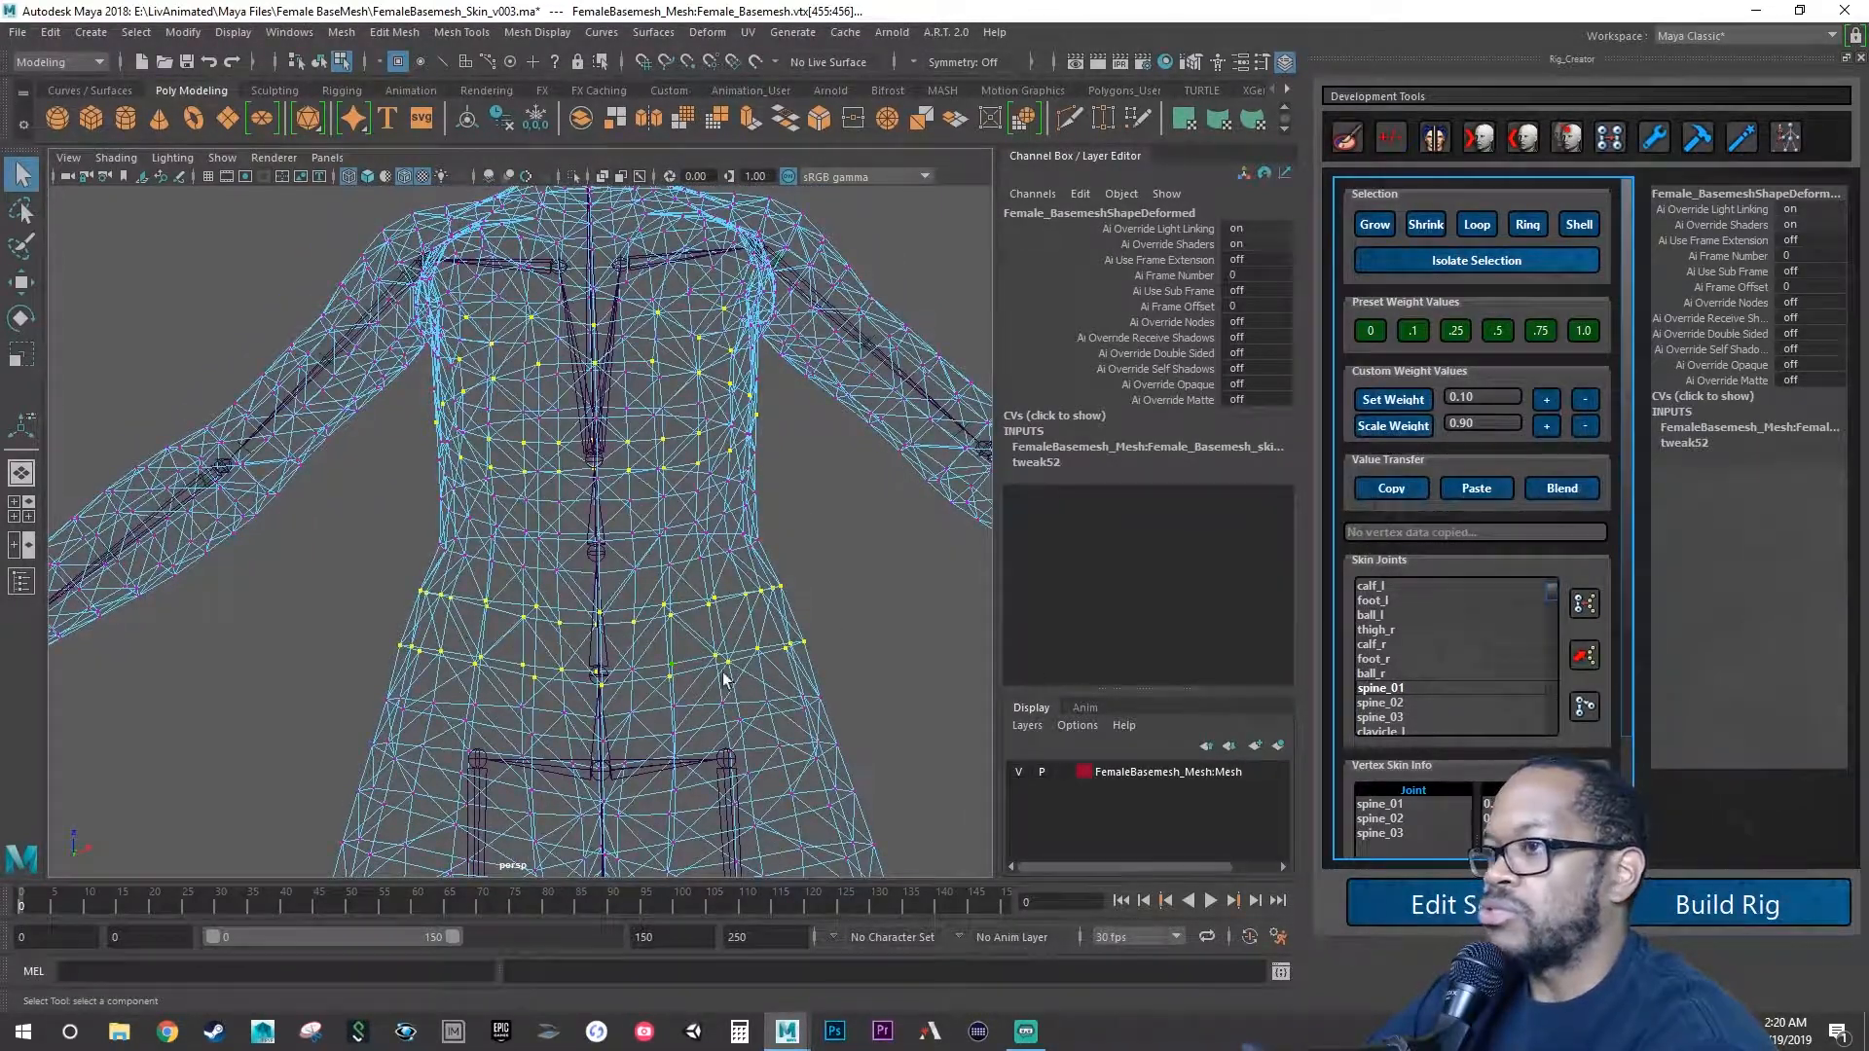
left_click(1382, 688)
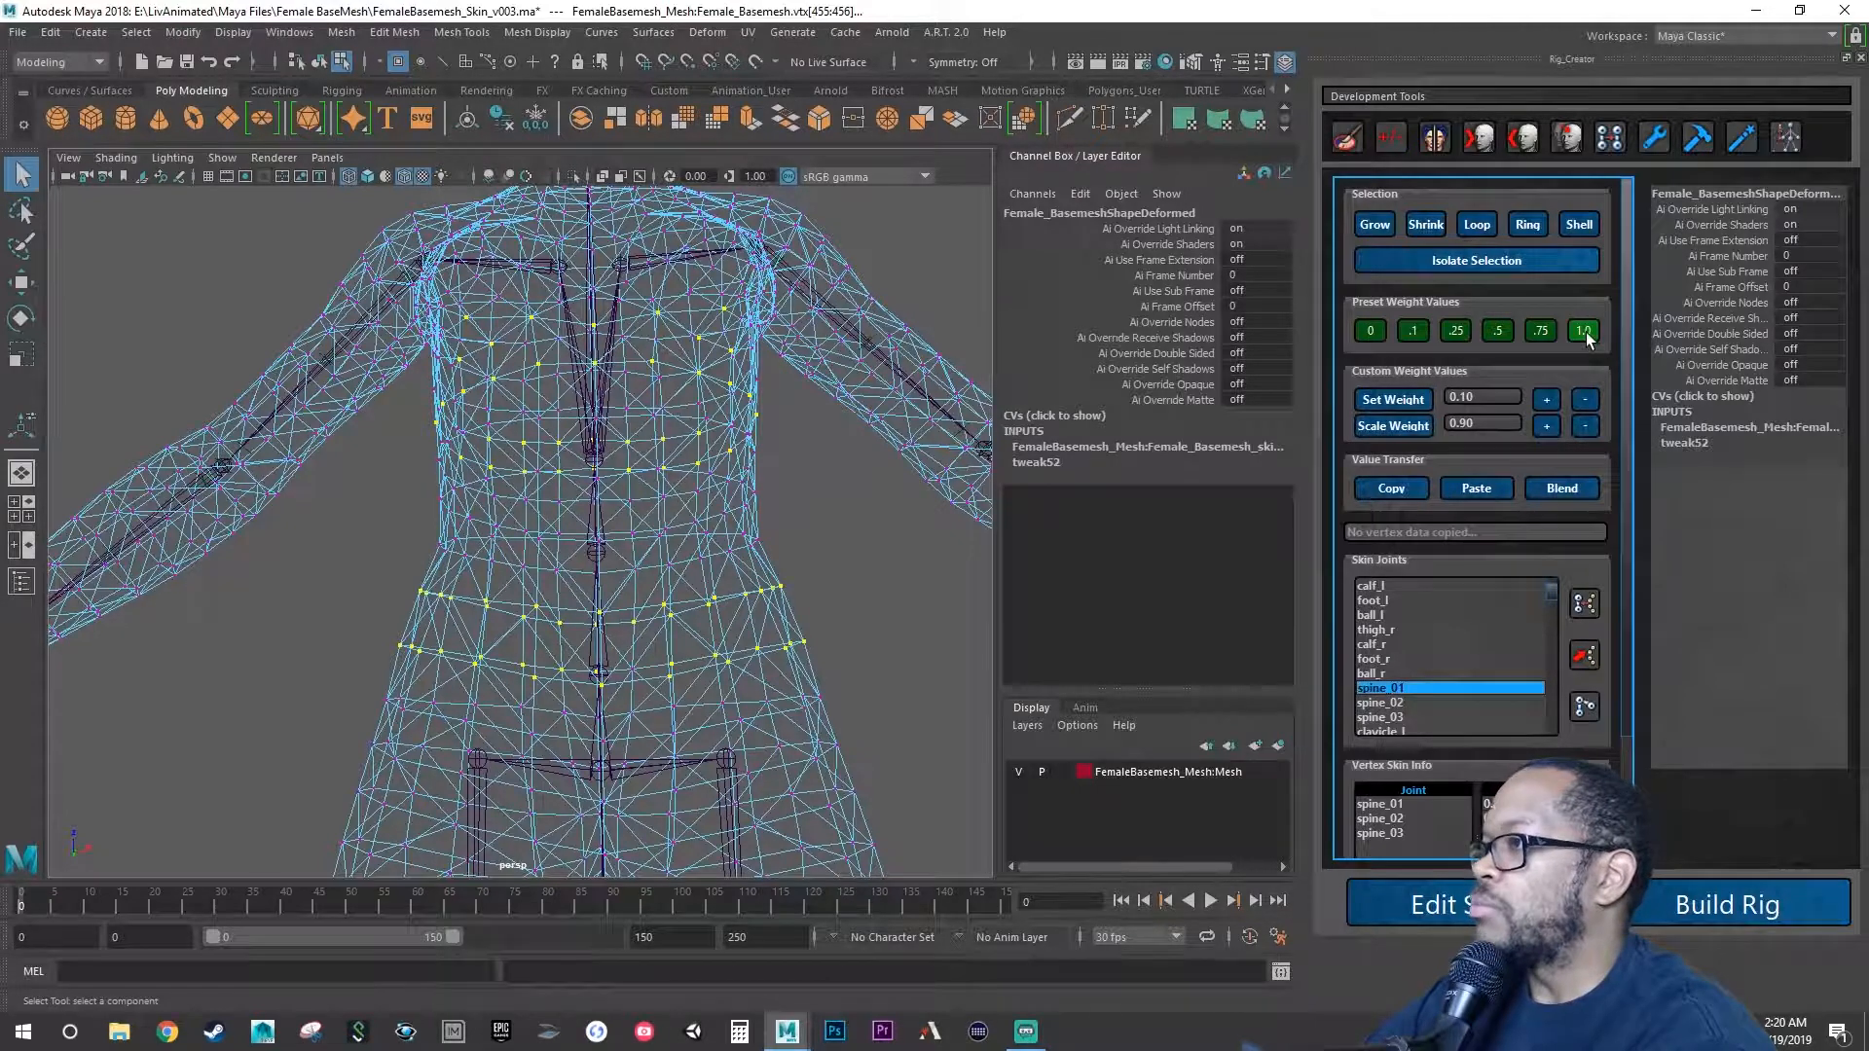
Select all vertices influenced by the spine_02 joint and inspect their spread over the torso.
left_click(1421, 700)
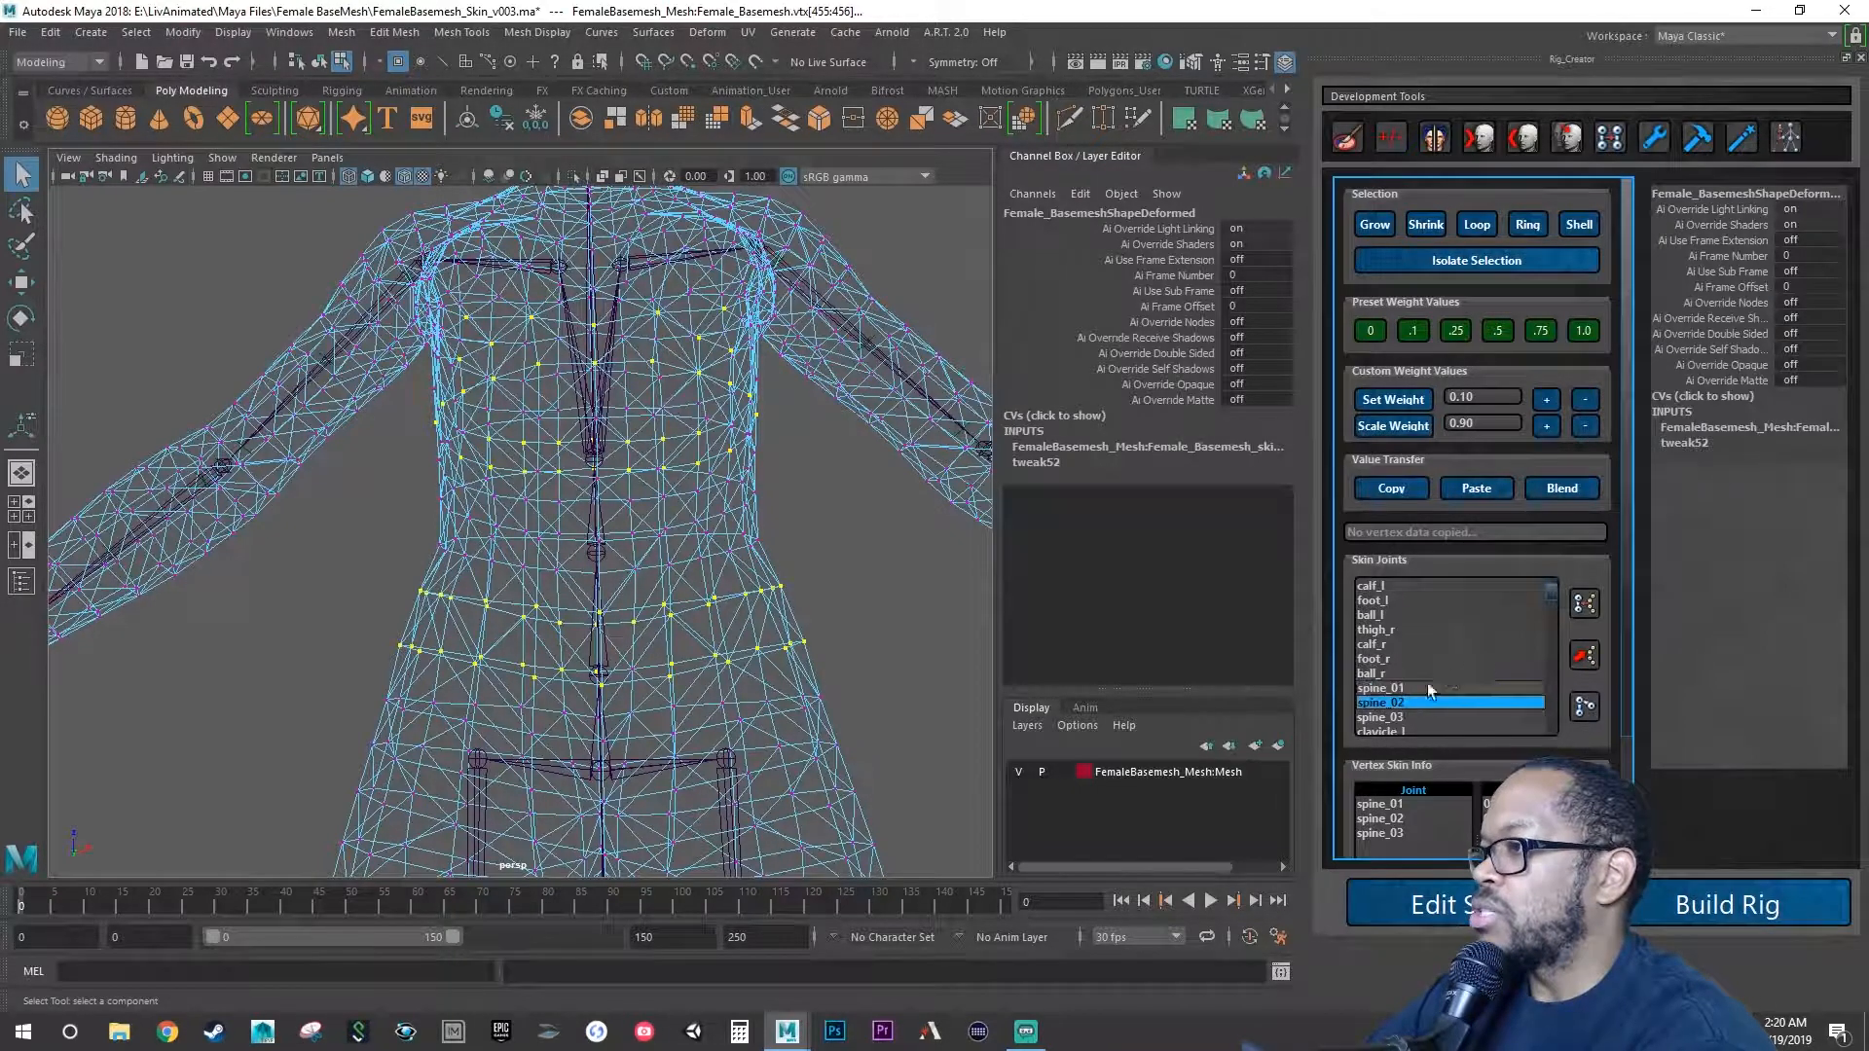
left_click(1585, 603)
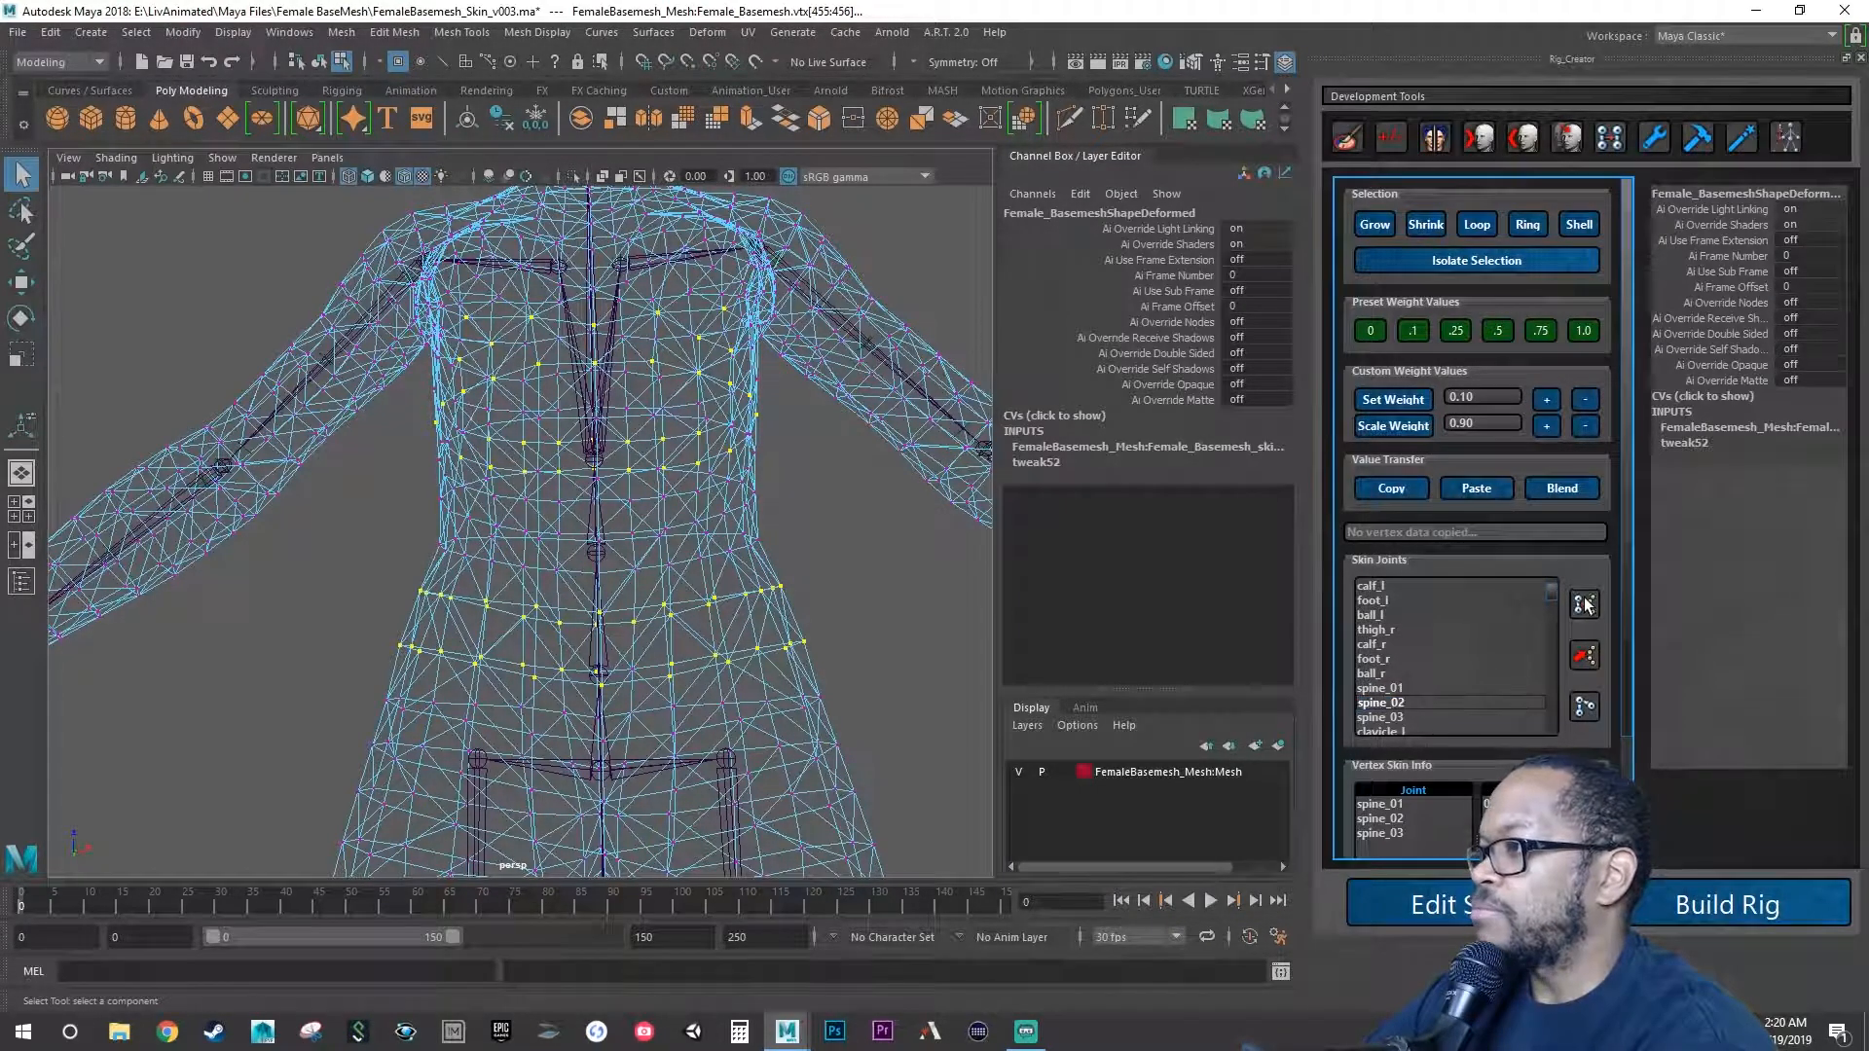
left_click_drag(787, 530, 693, 321, "alt")
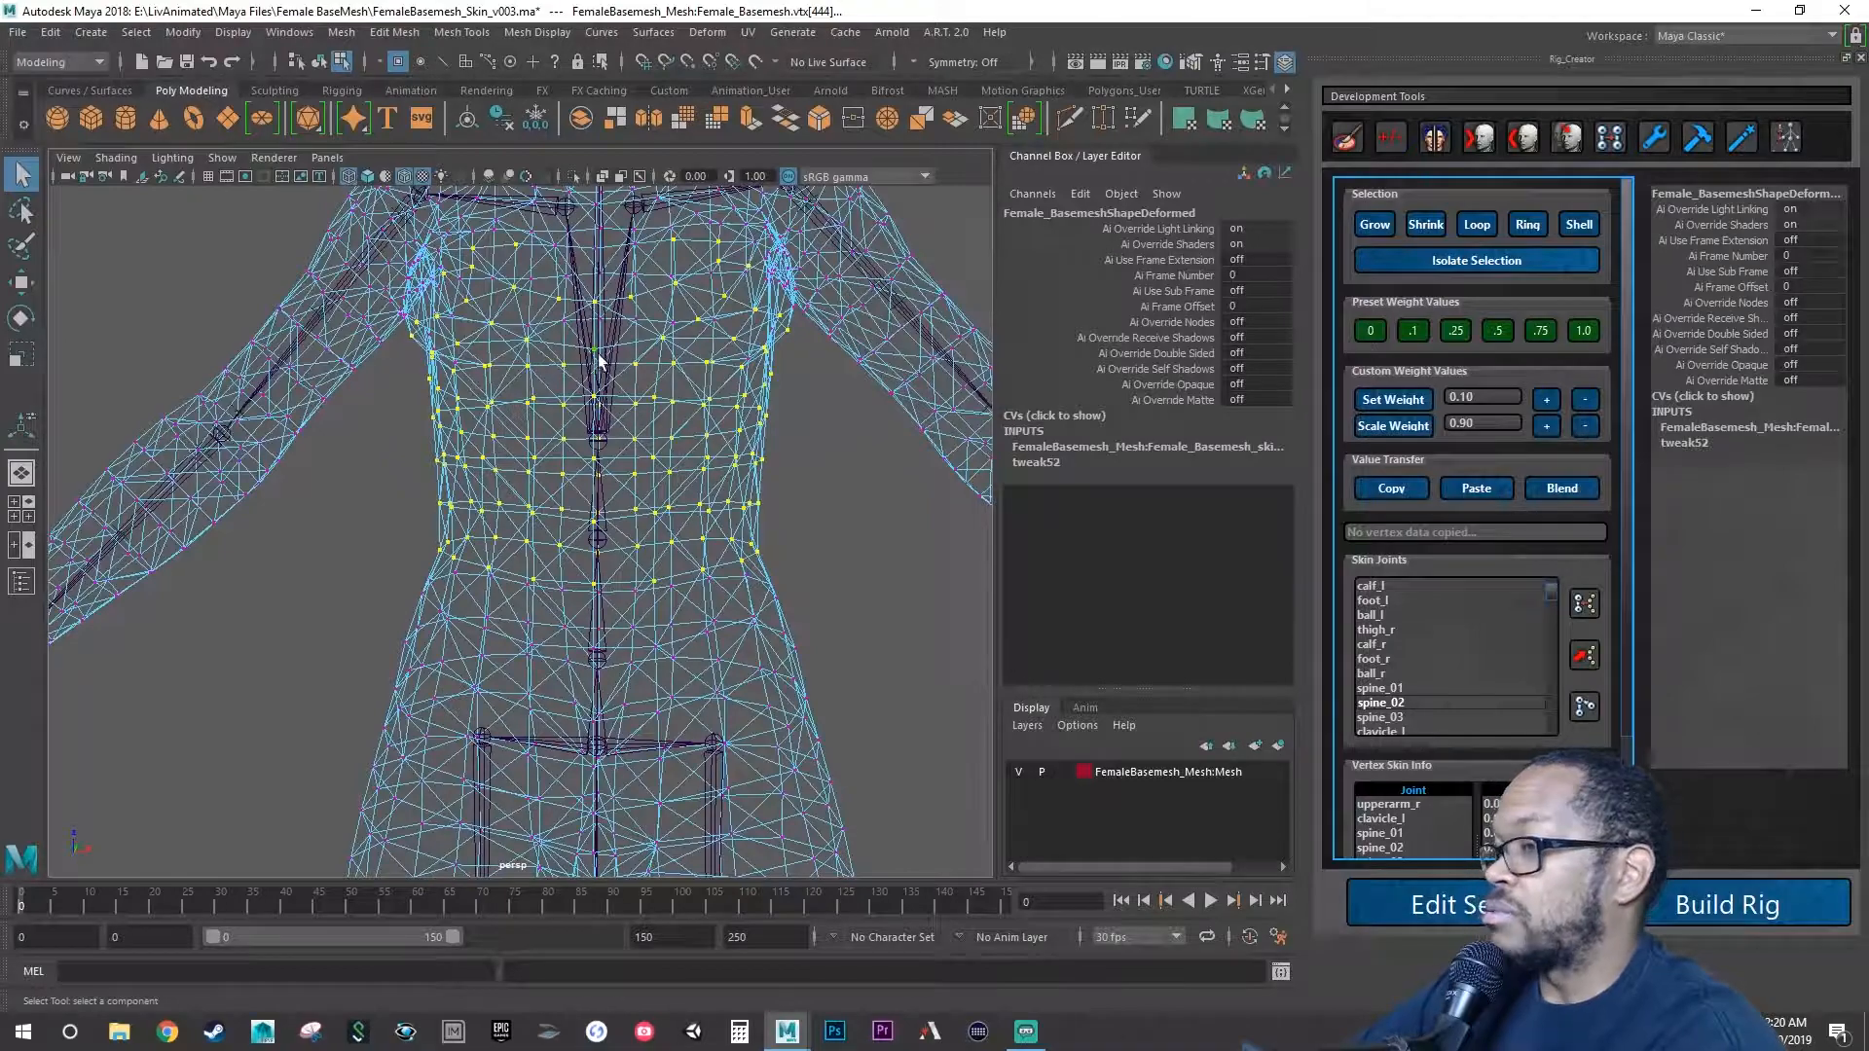
left_click_drag(603, 545, 534, 523, "alt")
left_click_drag(657, 508, 543, 496, "alt")
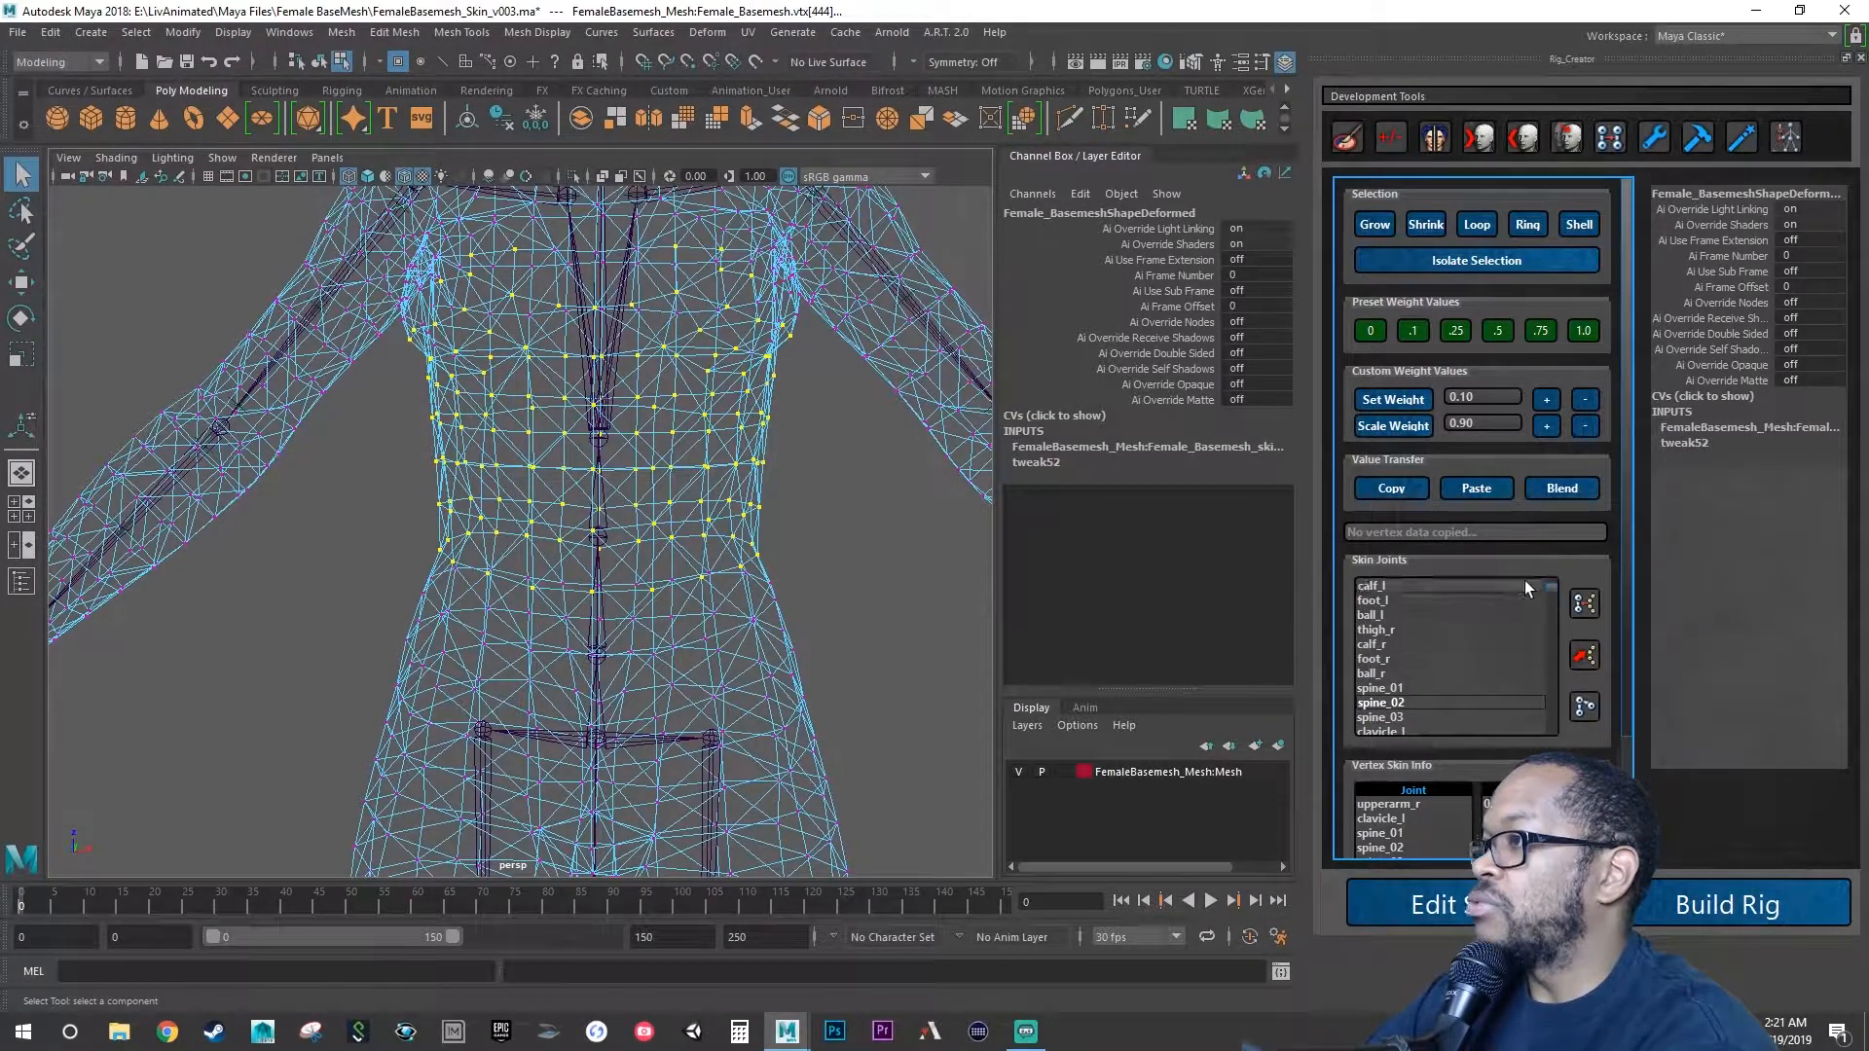
left_click(1585, 333)
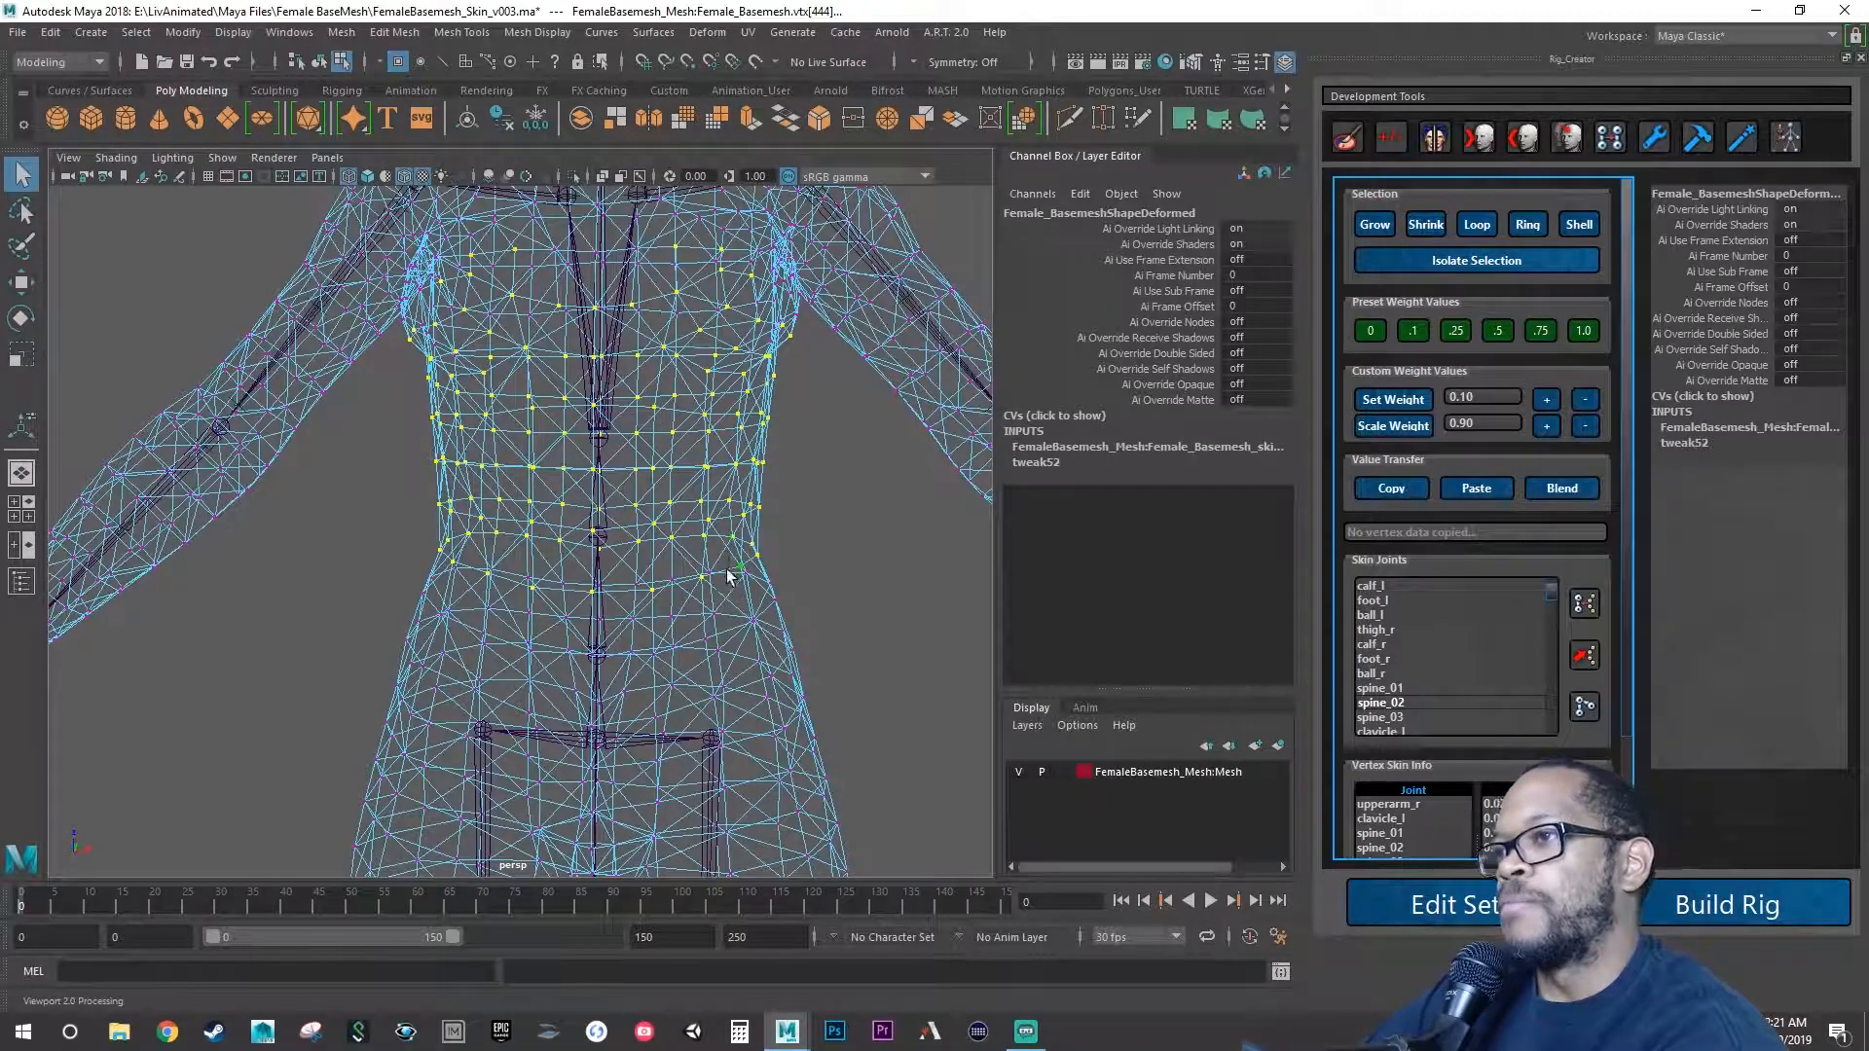
left_click_drag(728, 575, 731, 638, "alt")
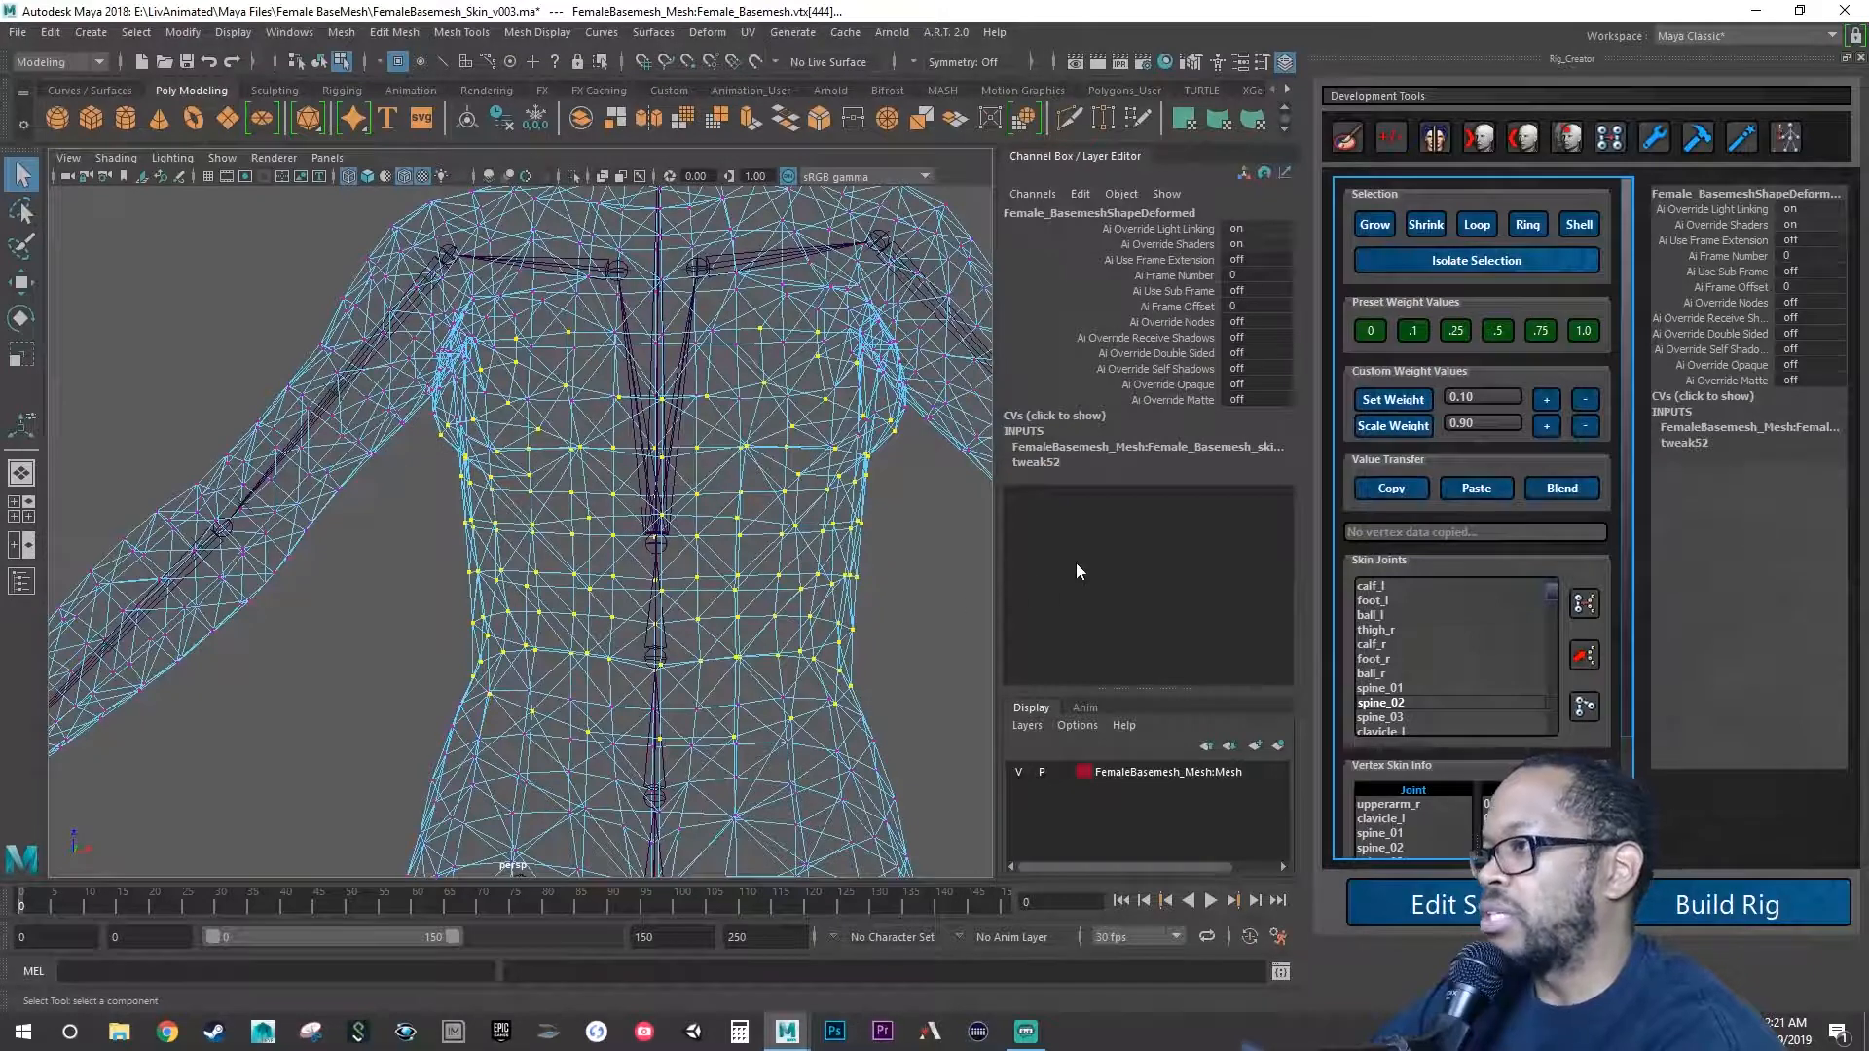
Clear the vertex selection and hide the joints in the viewport.
left_click(884, 571)
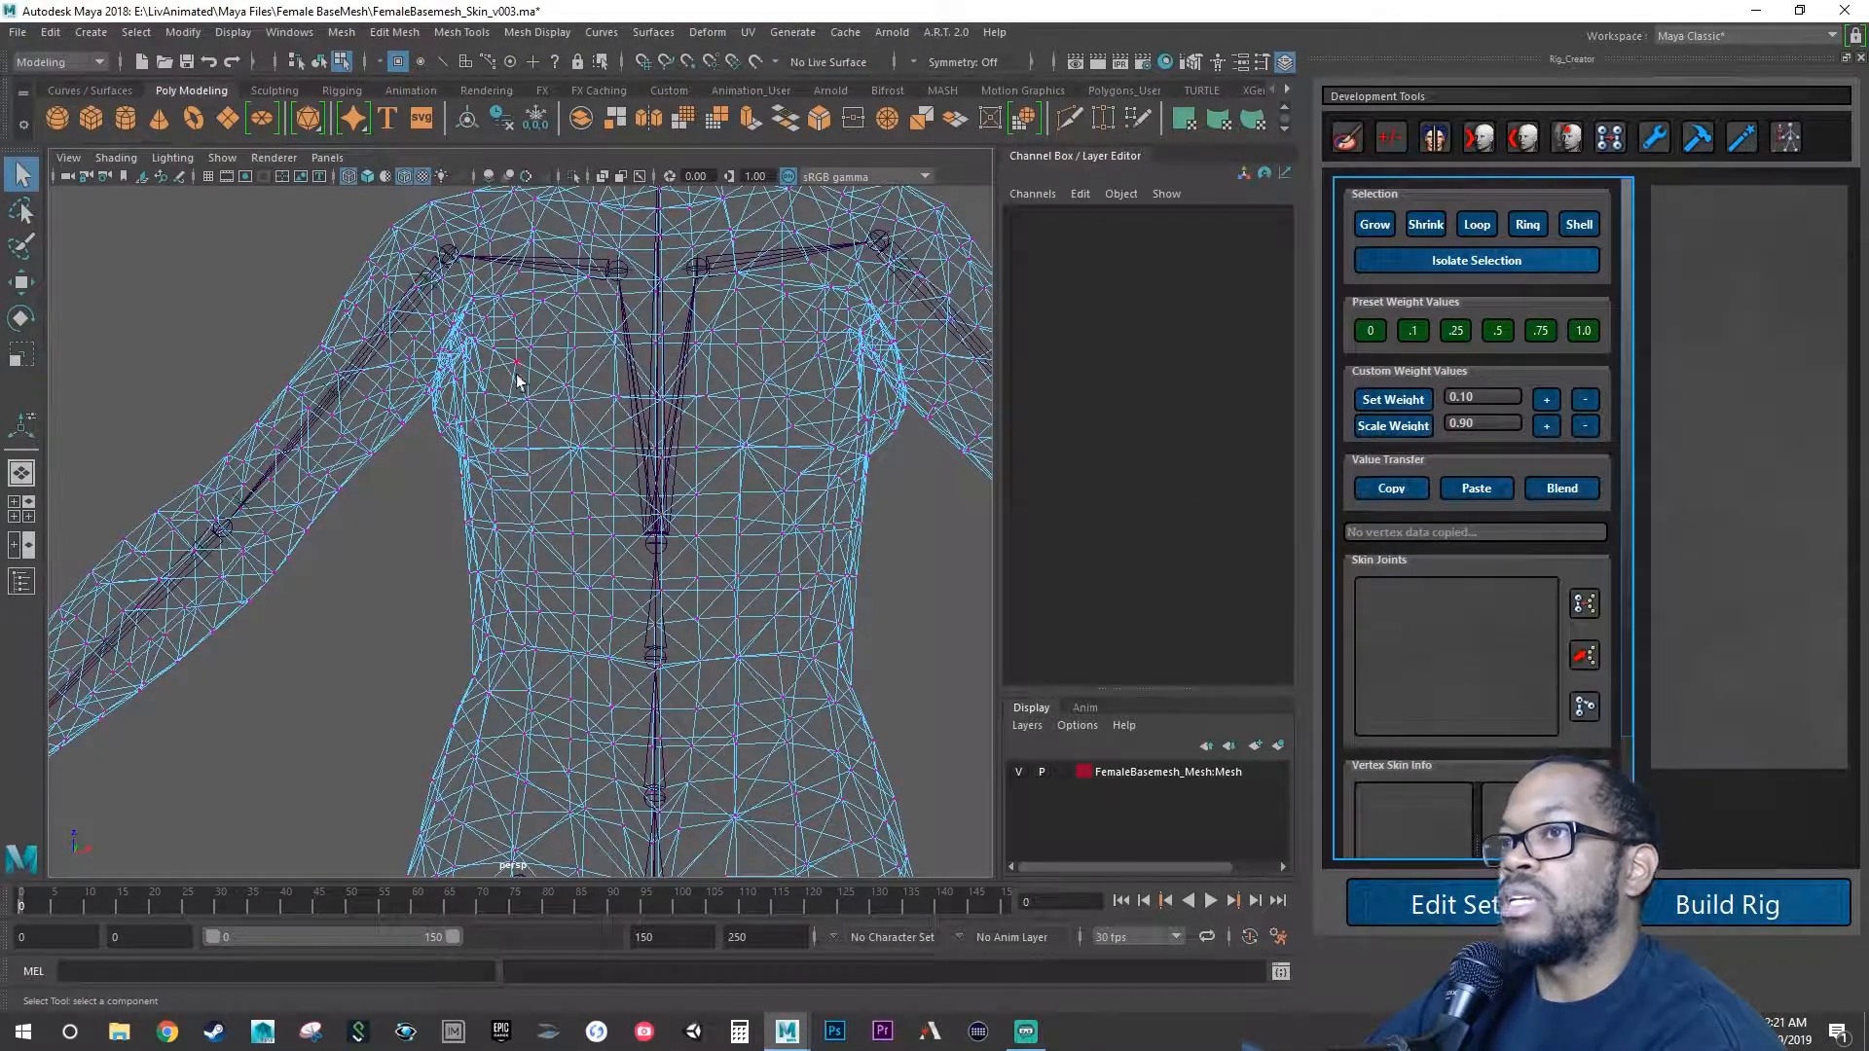
left_click_drag(576, 420, 575, 426, "alt")
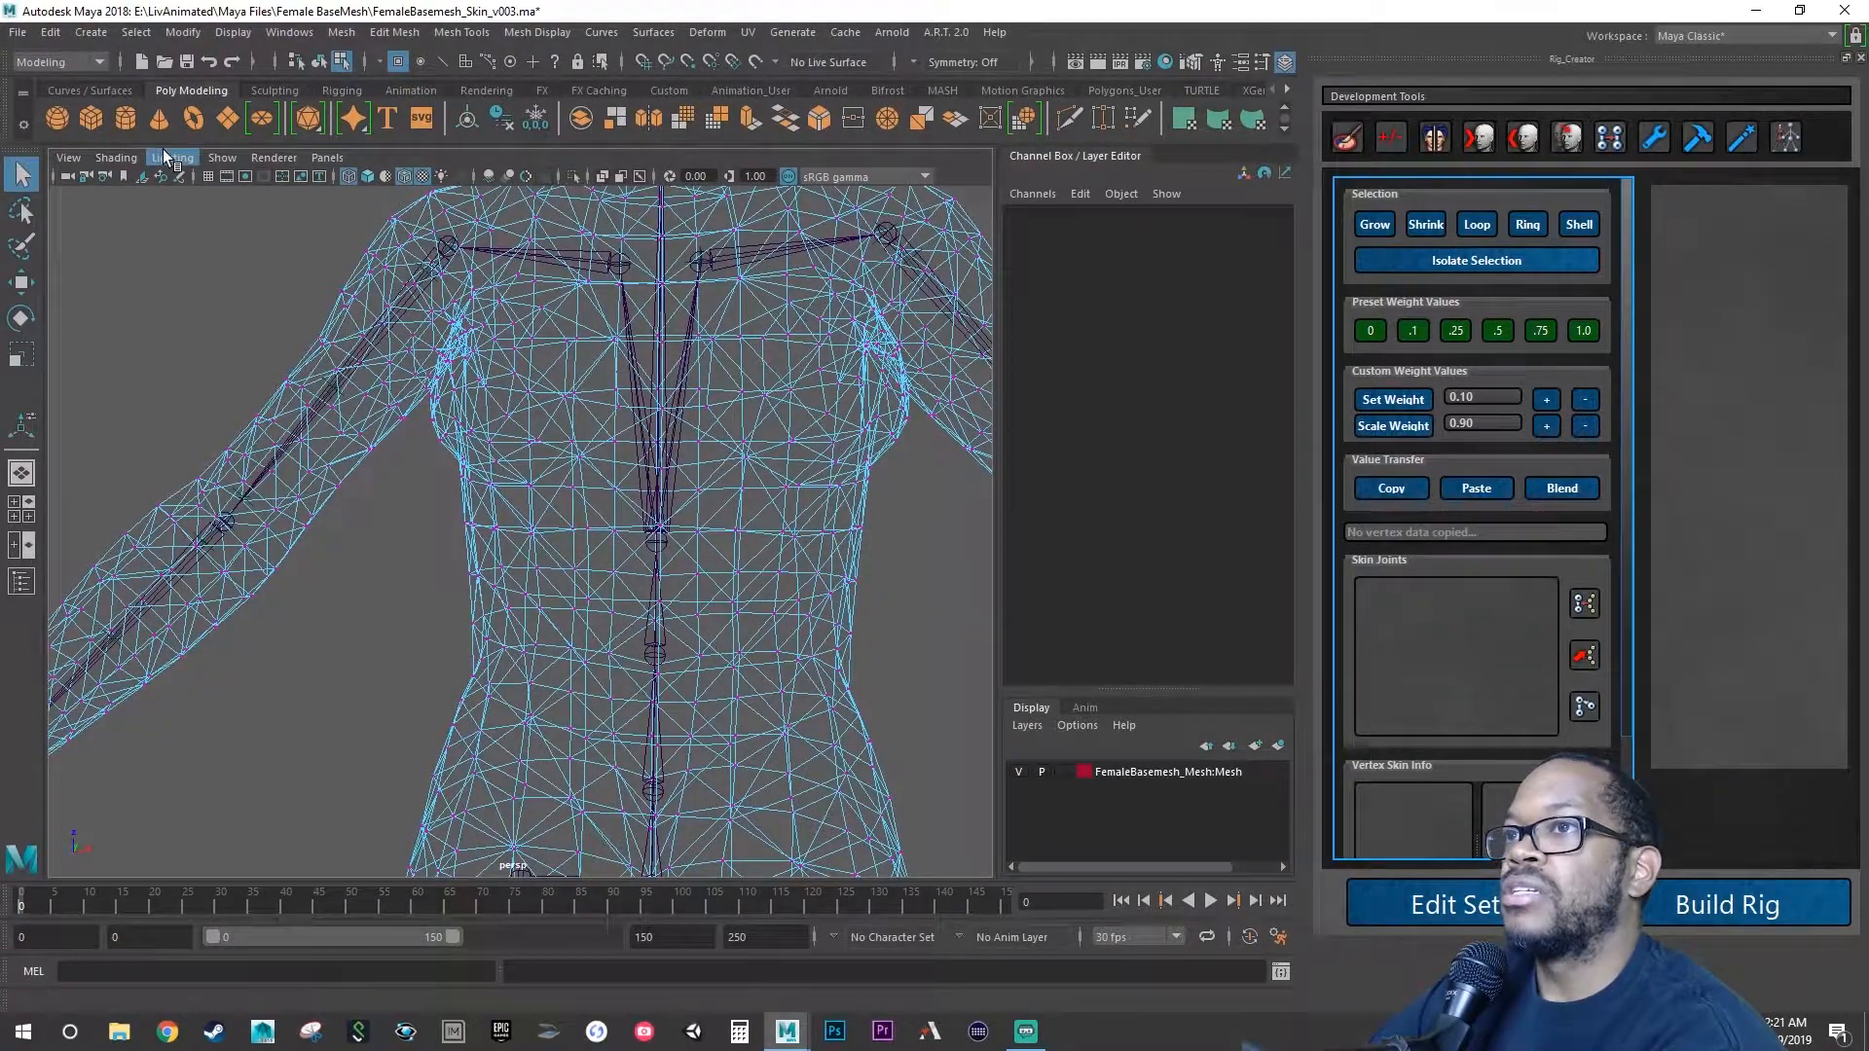
left_click(222, 157)
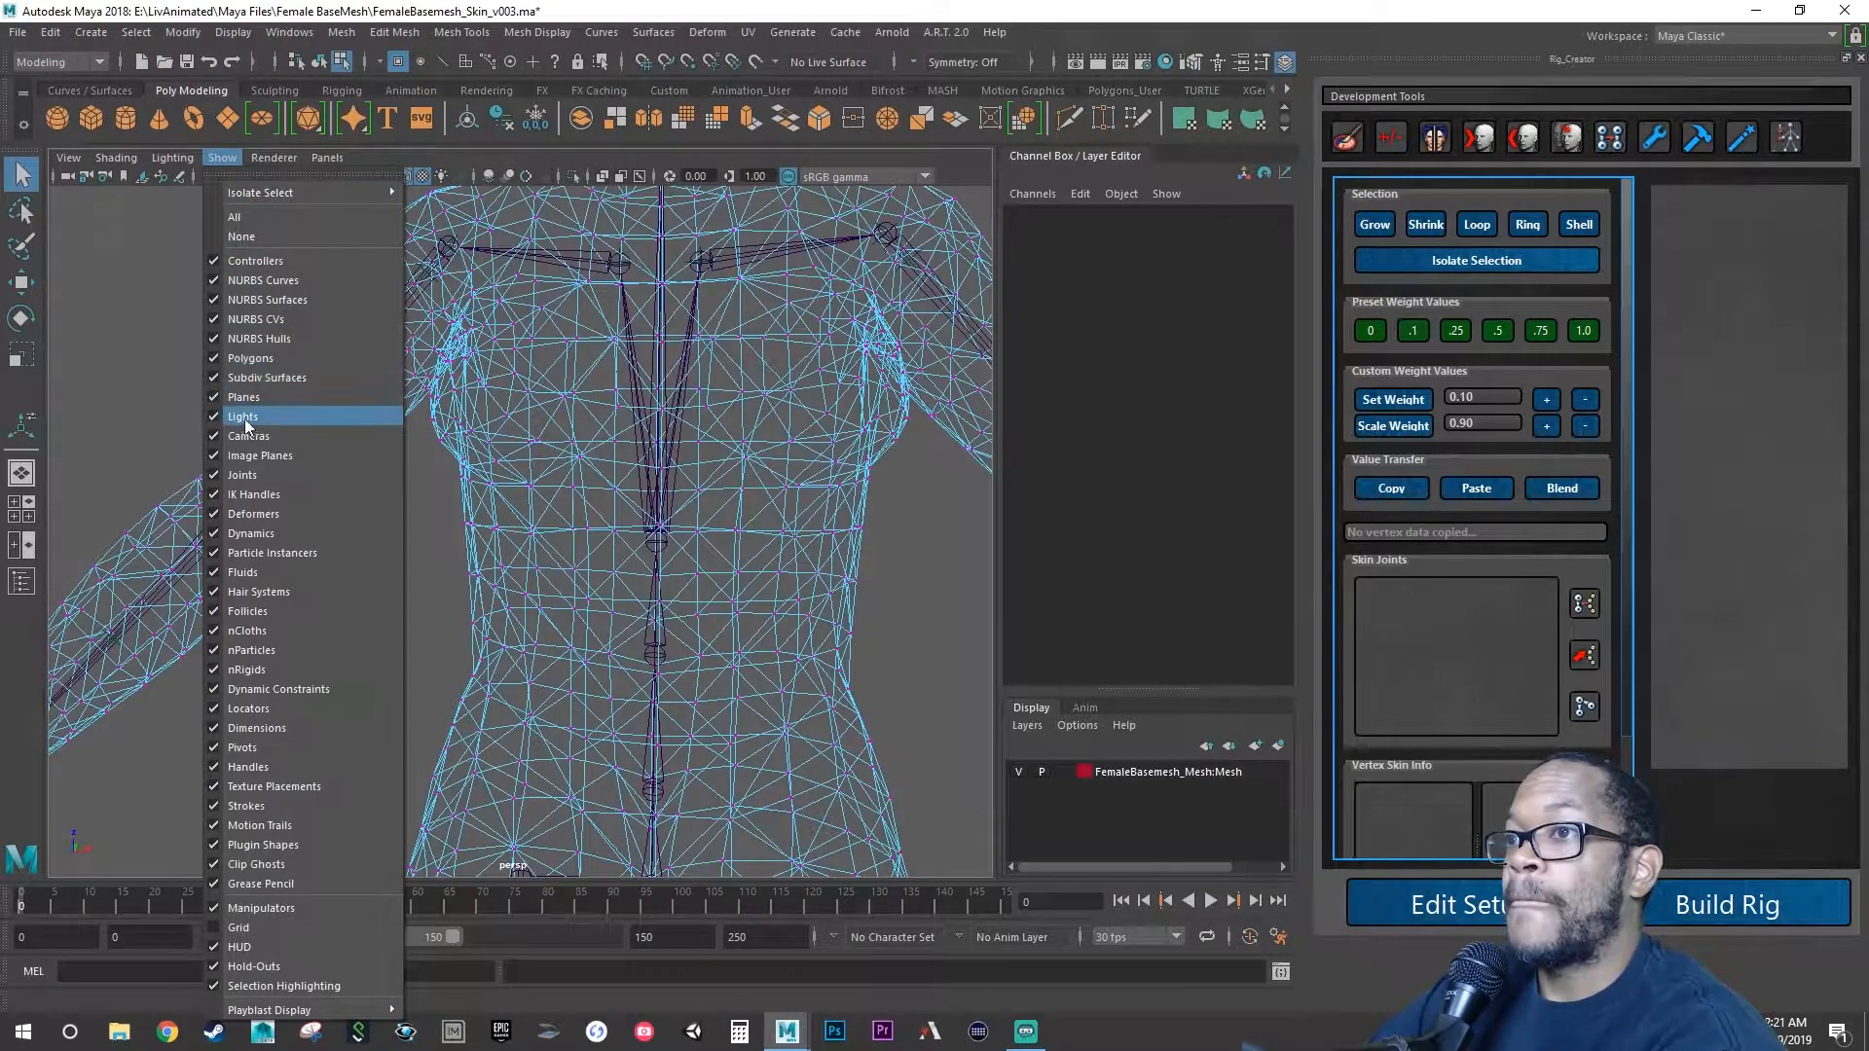
left_click(251, 475)
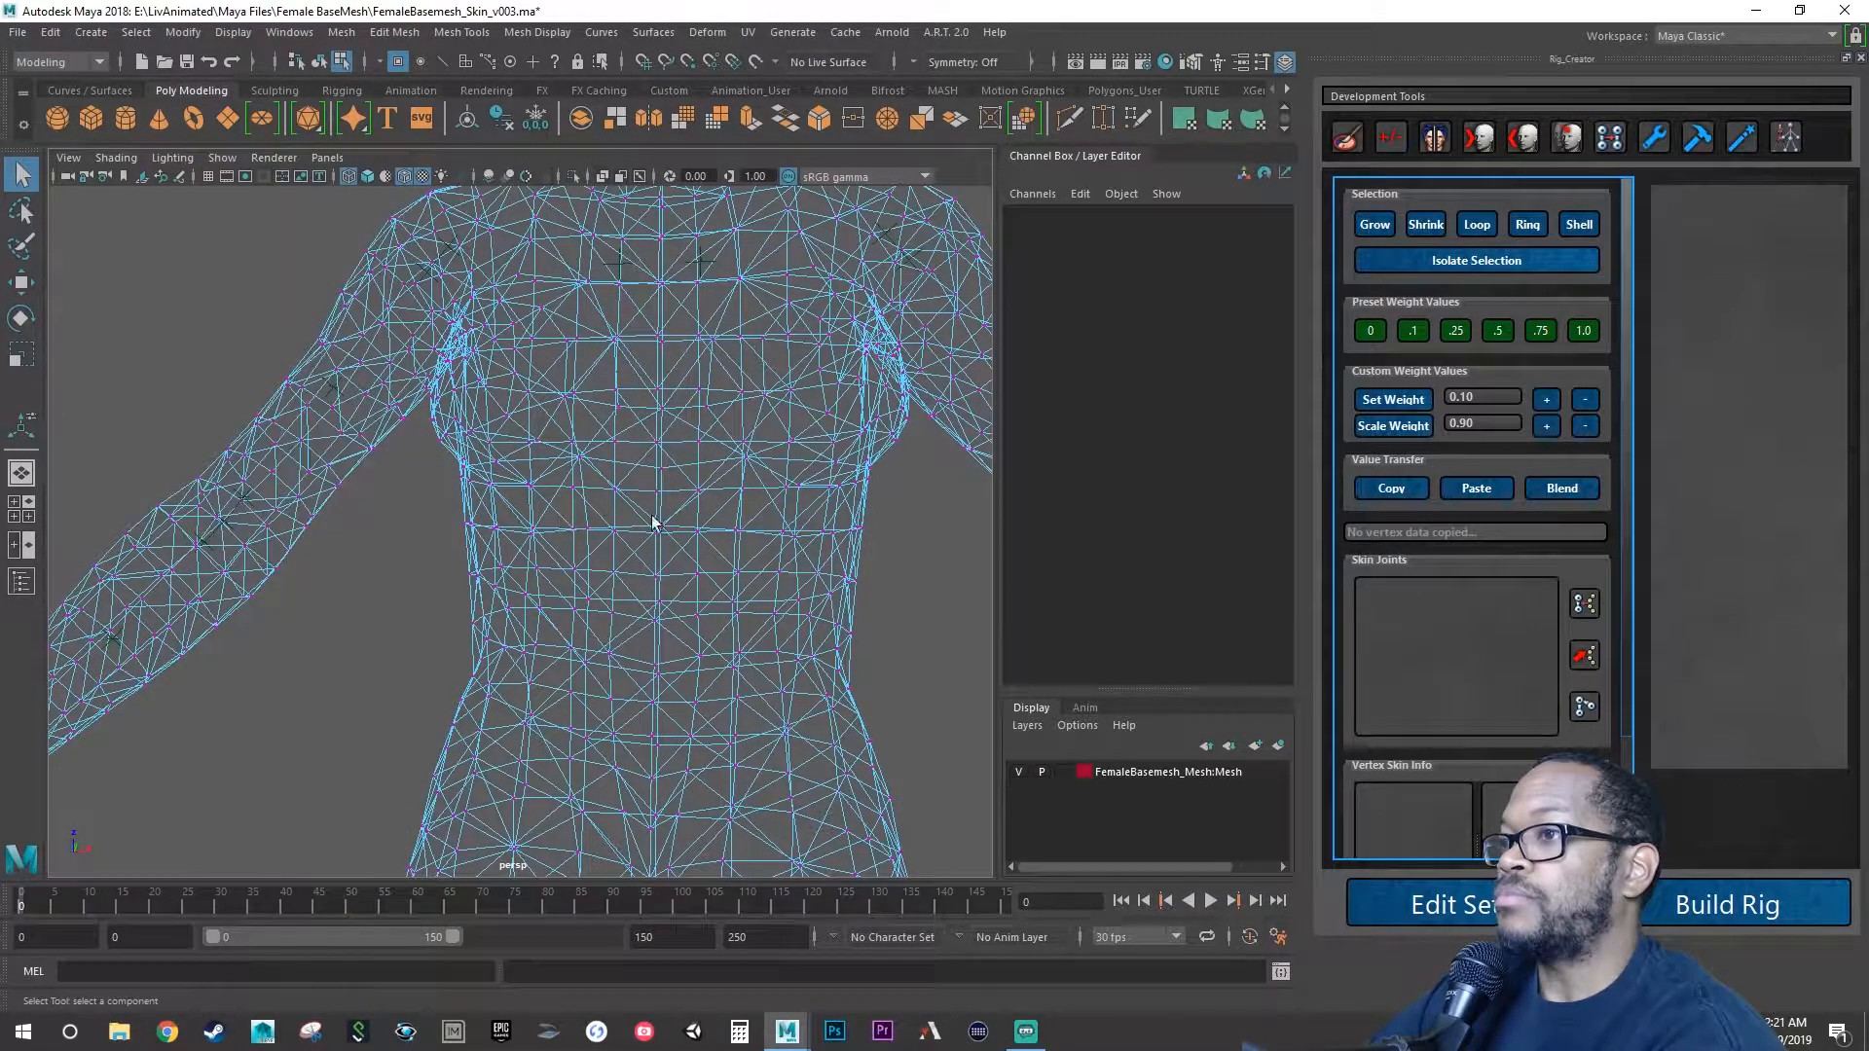
Pick a mid-torso vertex and select every vertex influenced by the spine_03 joint.
left_click_drag(761, 541, 762, 538)
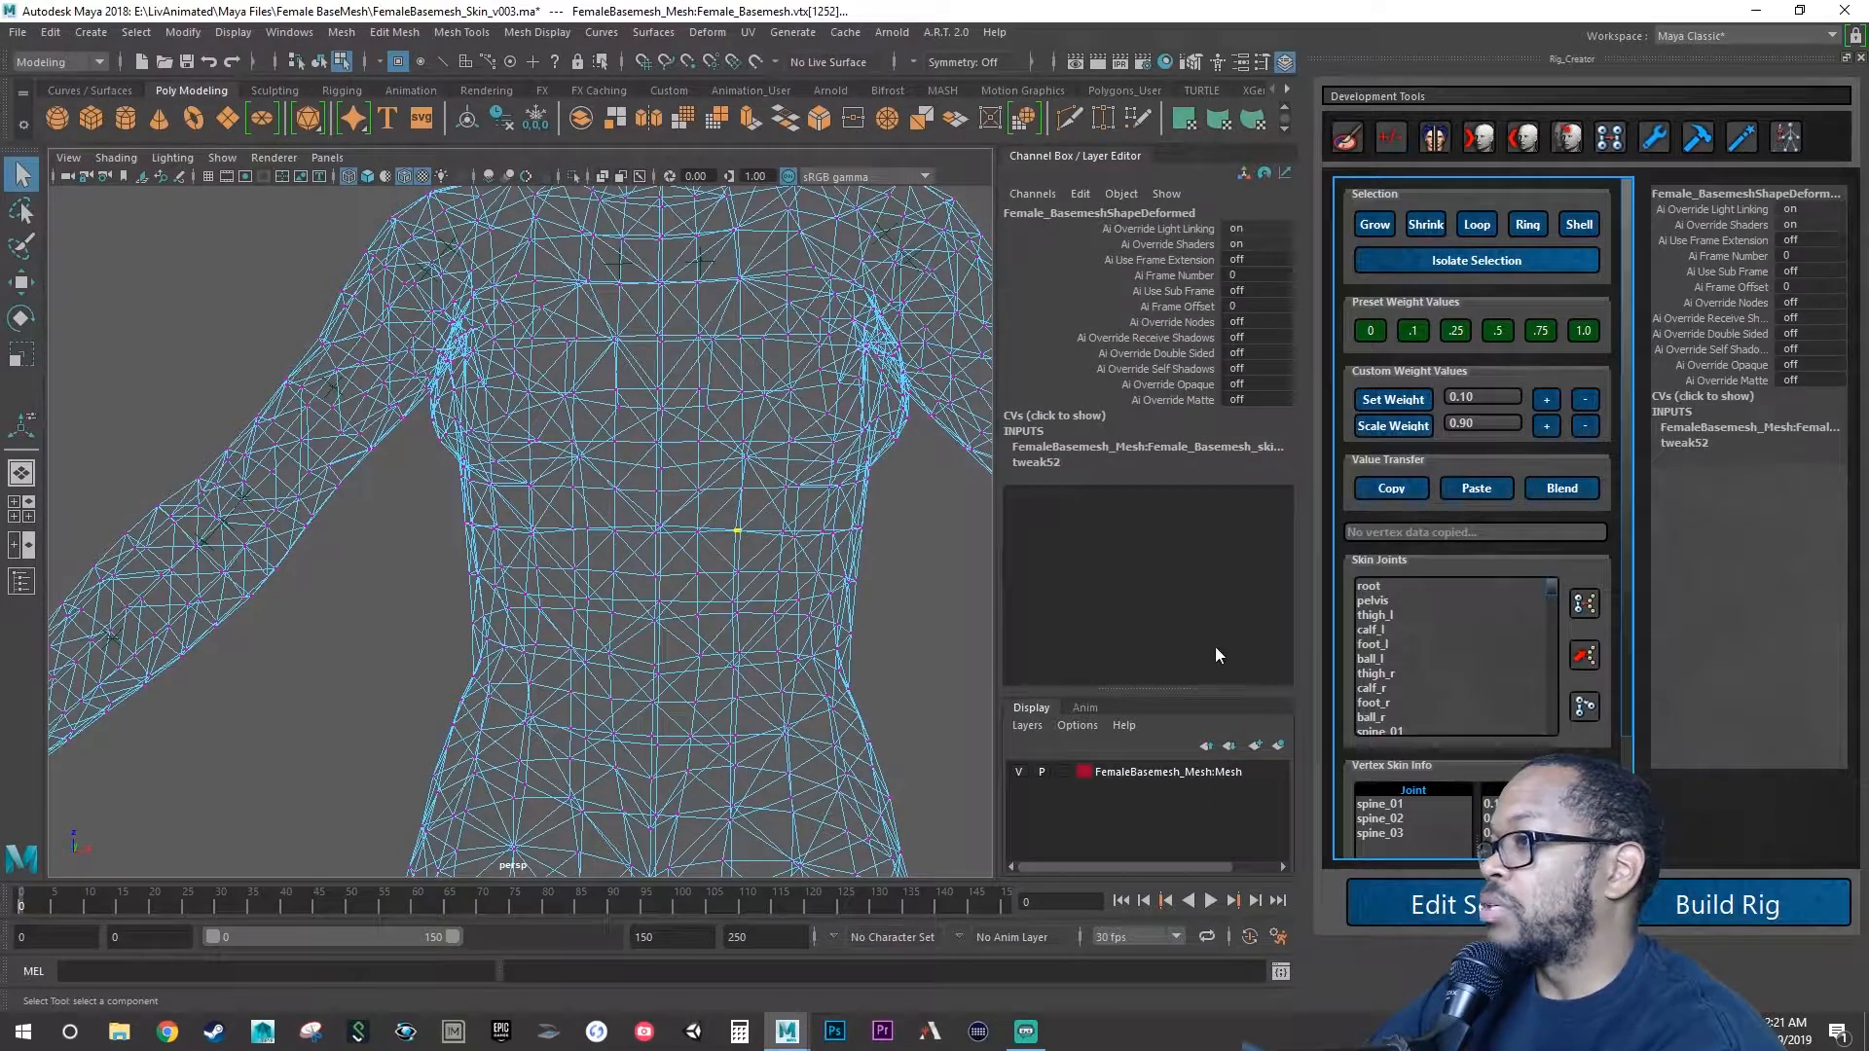
scroll(1392, 673, "down", 1)
left_click(1401, 718)
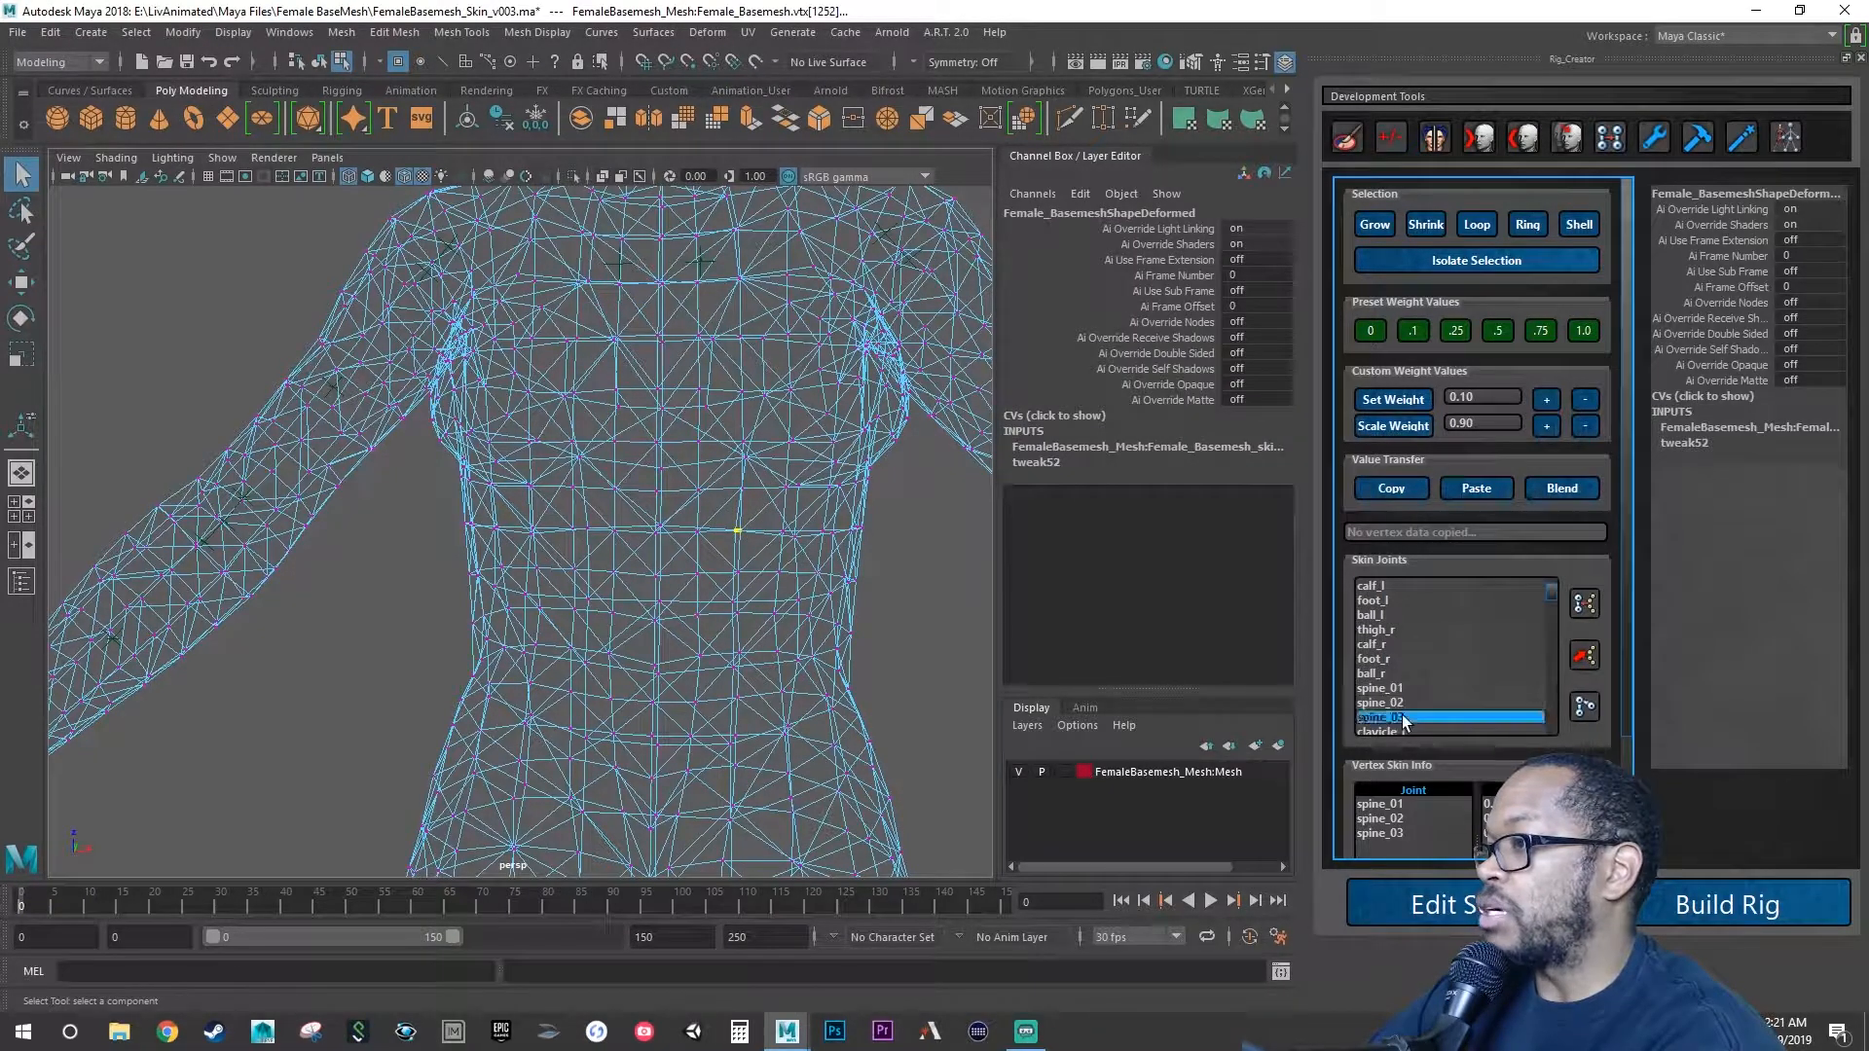
left_click(1578, 608)
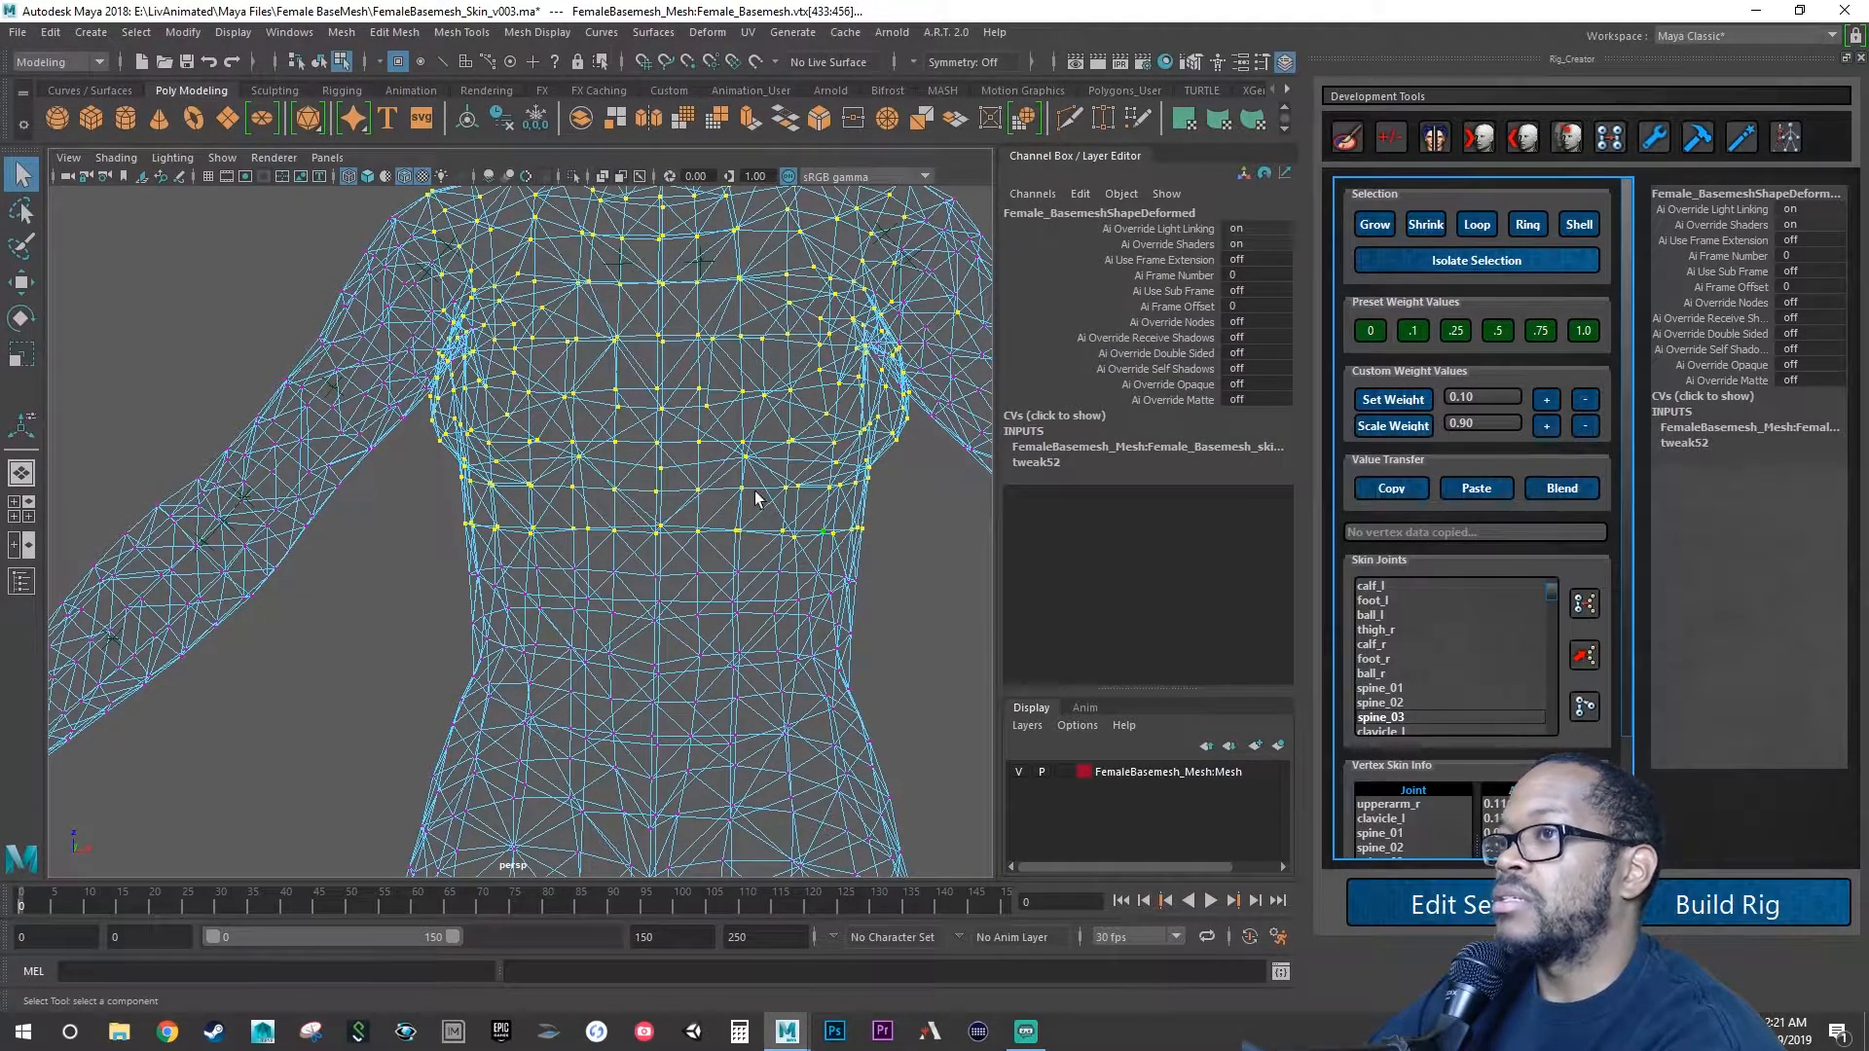
left_click_drag(755, 498, 804, 516, "alt")
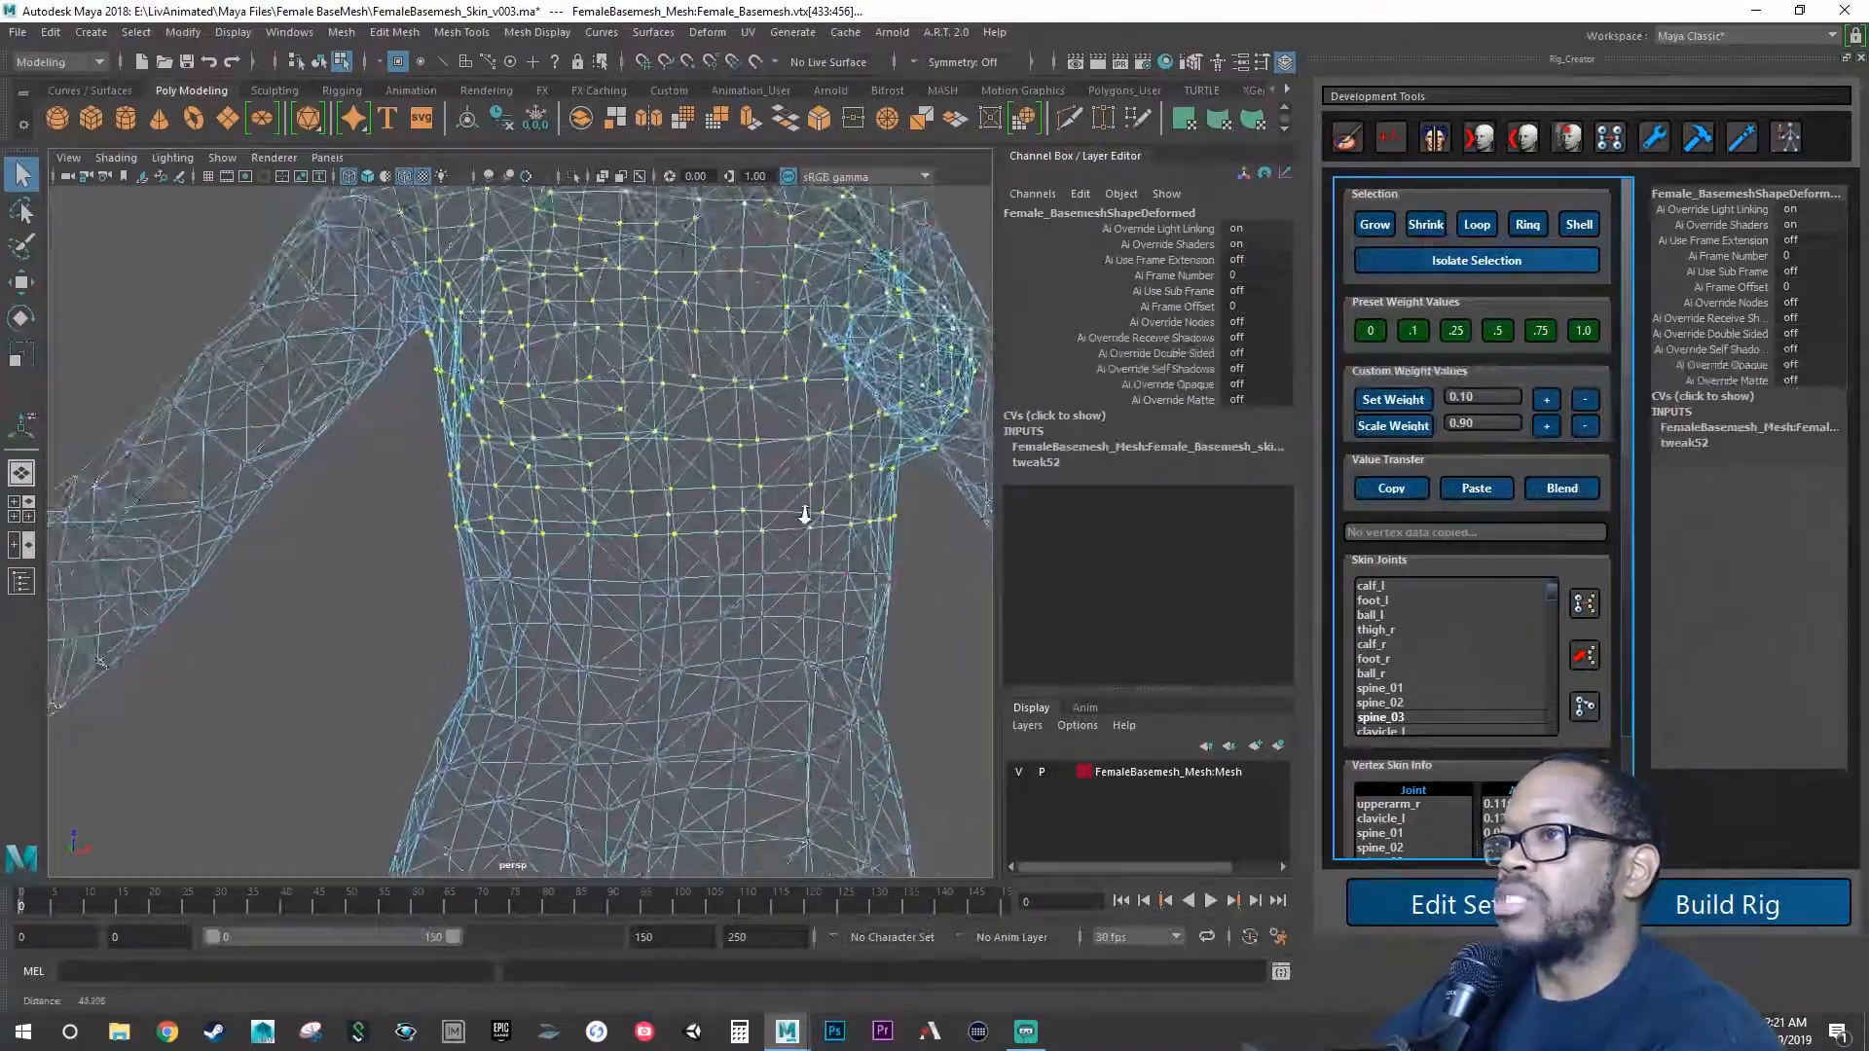
Pick a vertex on the upper arm near the shoulder and set its weight to 1.0 on the upperarm_l joint.
right_click_drag(804, 515, 702, 521, "alt")
middle_click_drag(703, 521, 715, 588, "alt")
left_click_drag(716, 588, 682, 588, "alt")
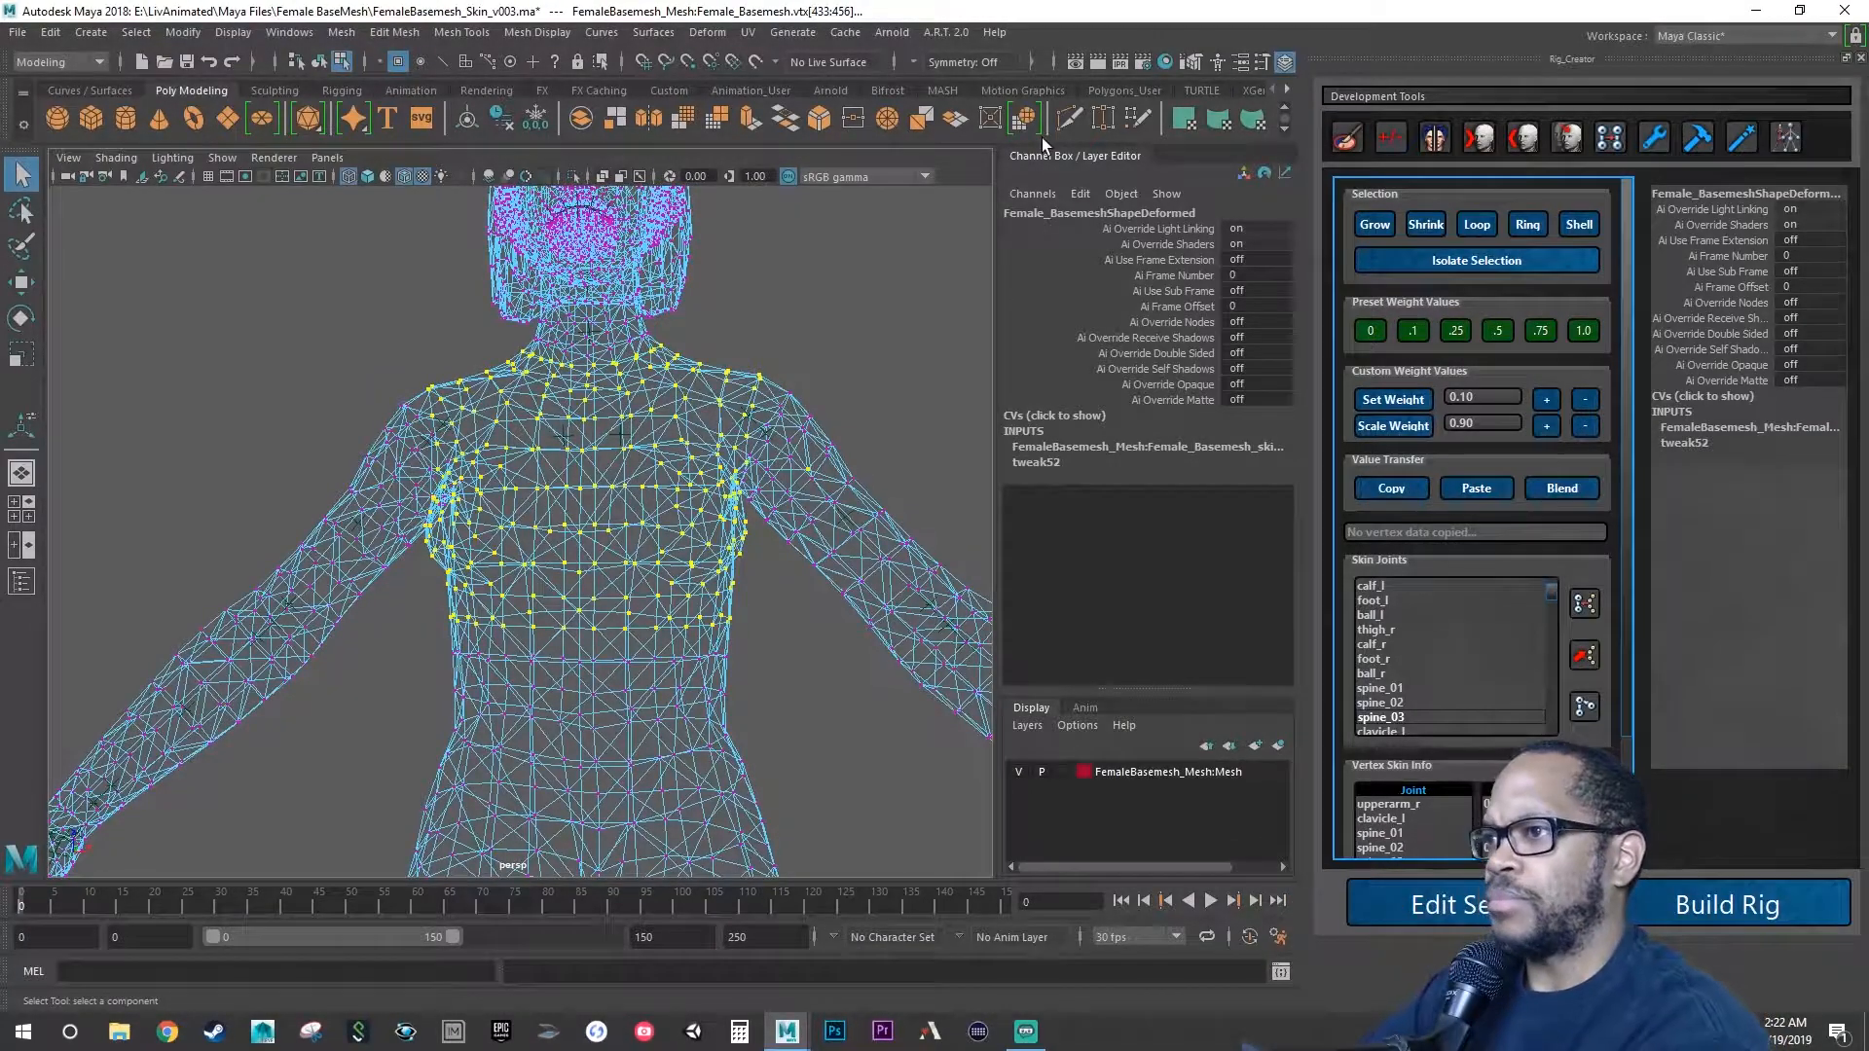
left_click_drag(630, 542, 571, 533, "alt")
left_click_drag(604, 553, 269, 552, "alt")
left_click(210, 475)
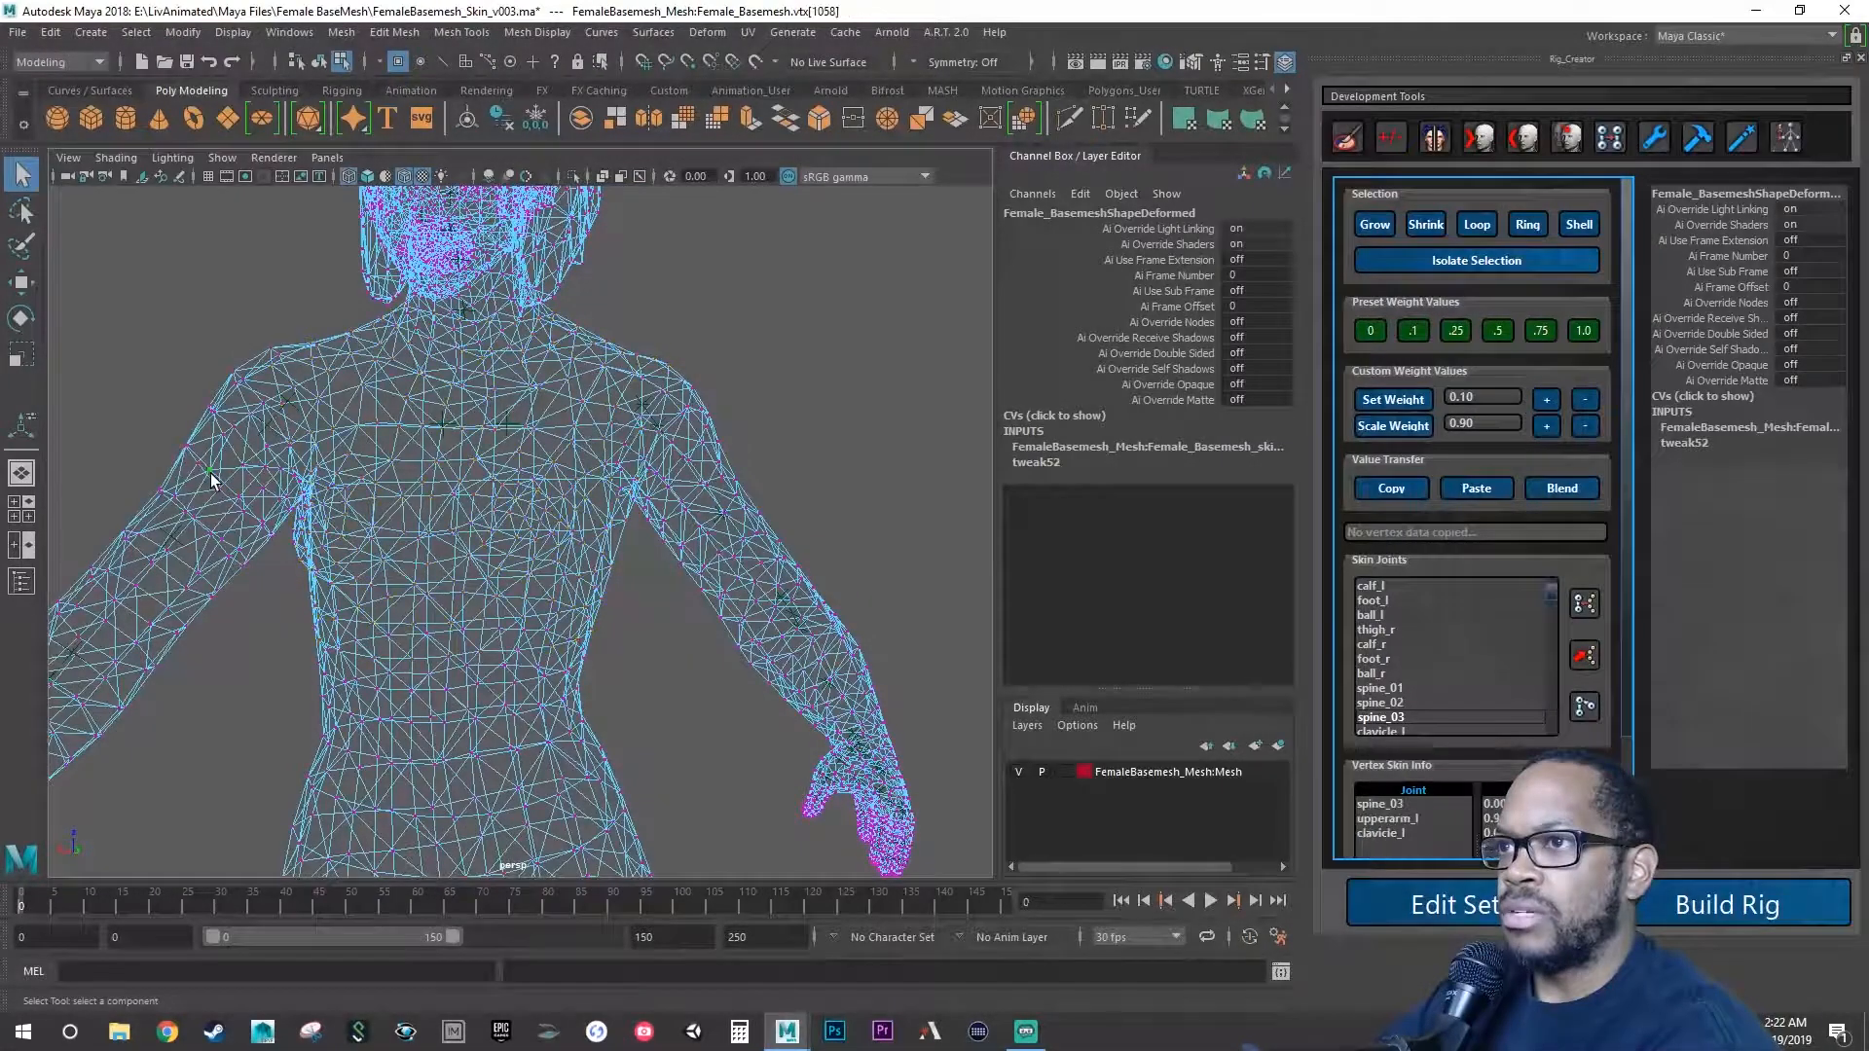
middle_click_drag(389, 496, 586, 496, "alt")
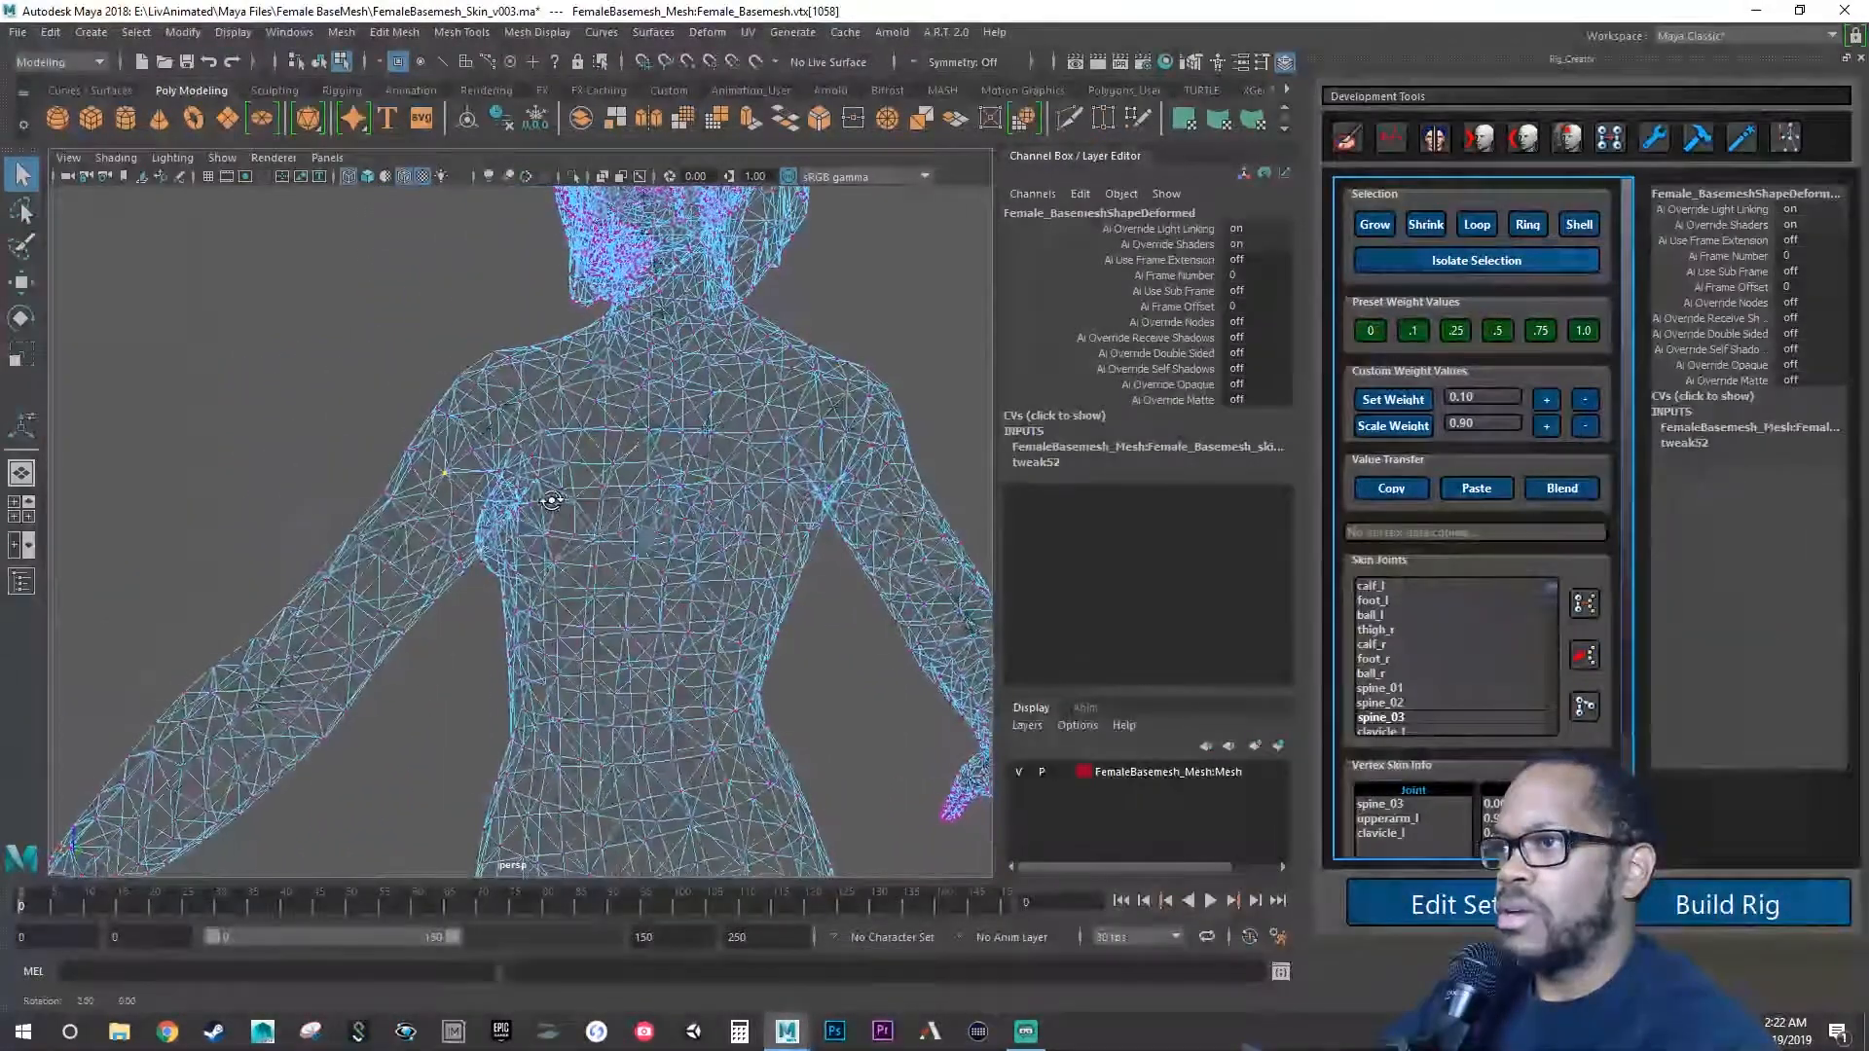
left_click_drag(586, 496, 550, 497, "alt")
left_click(1386, 819)
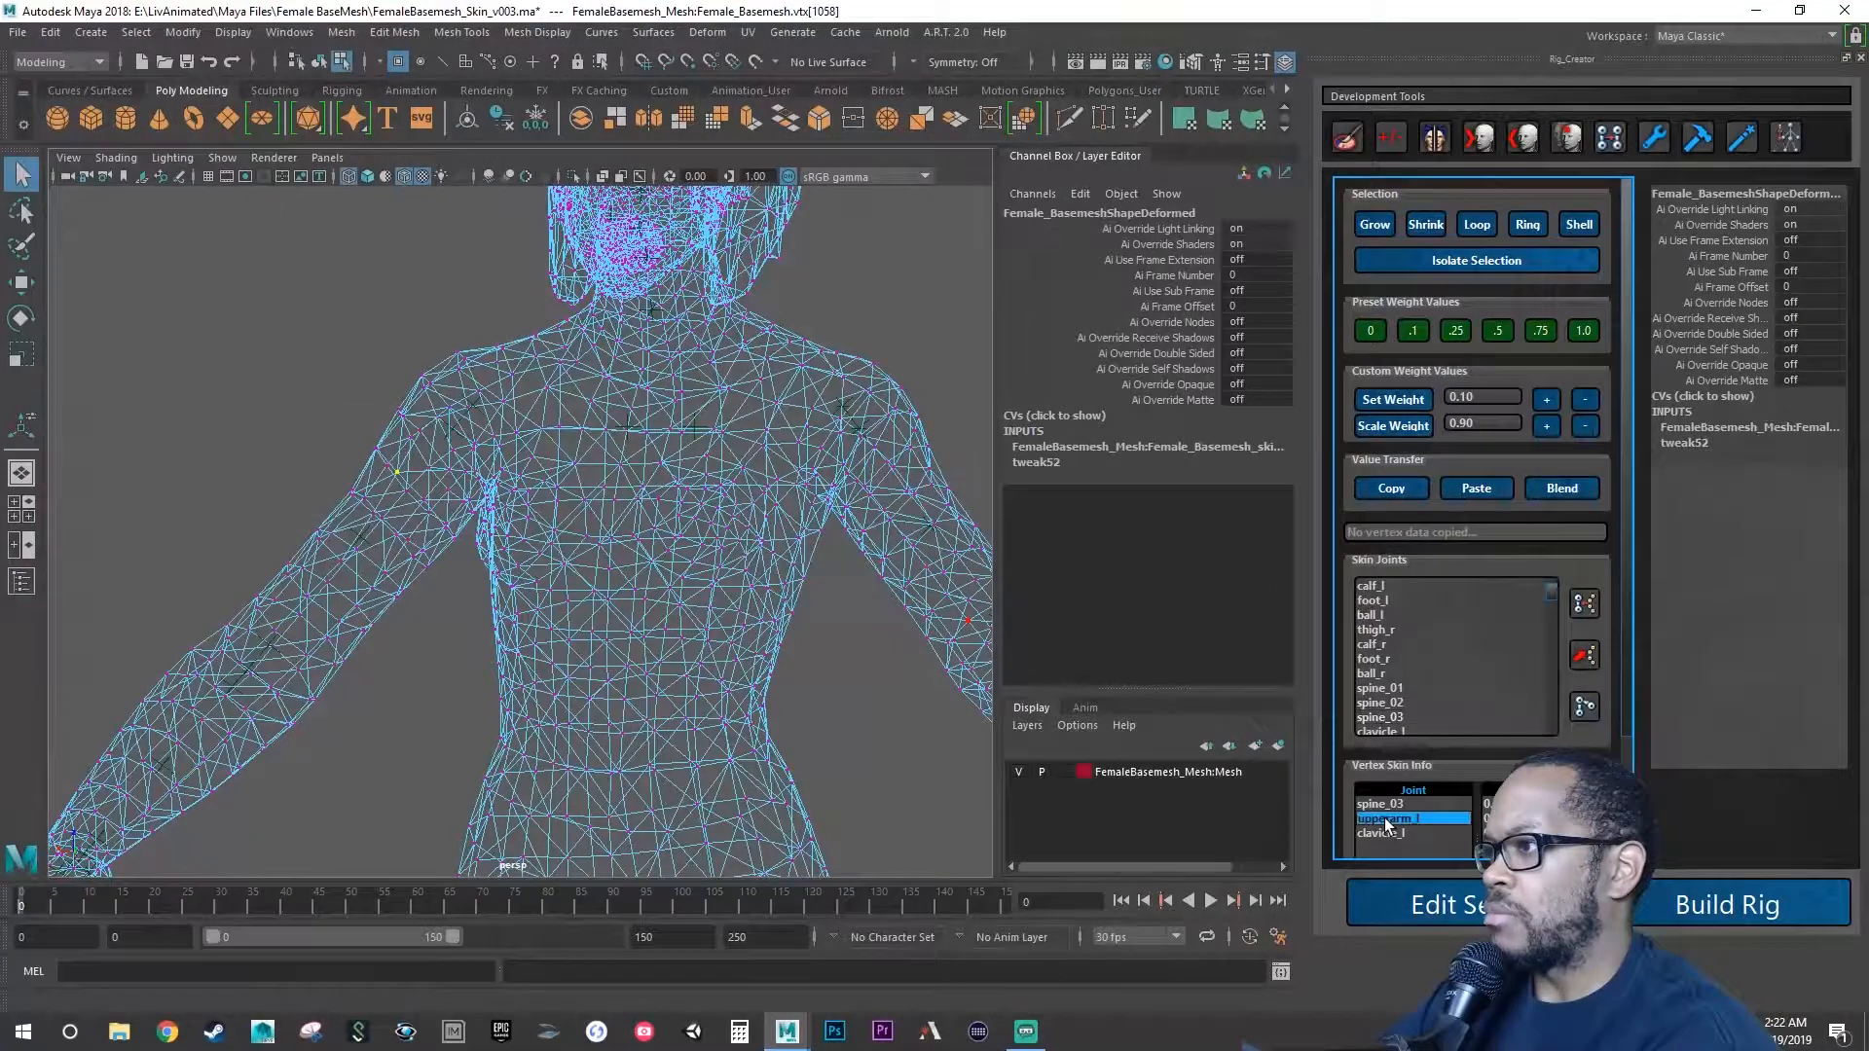
scroll(1427, 691, "down", 1)
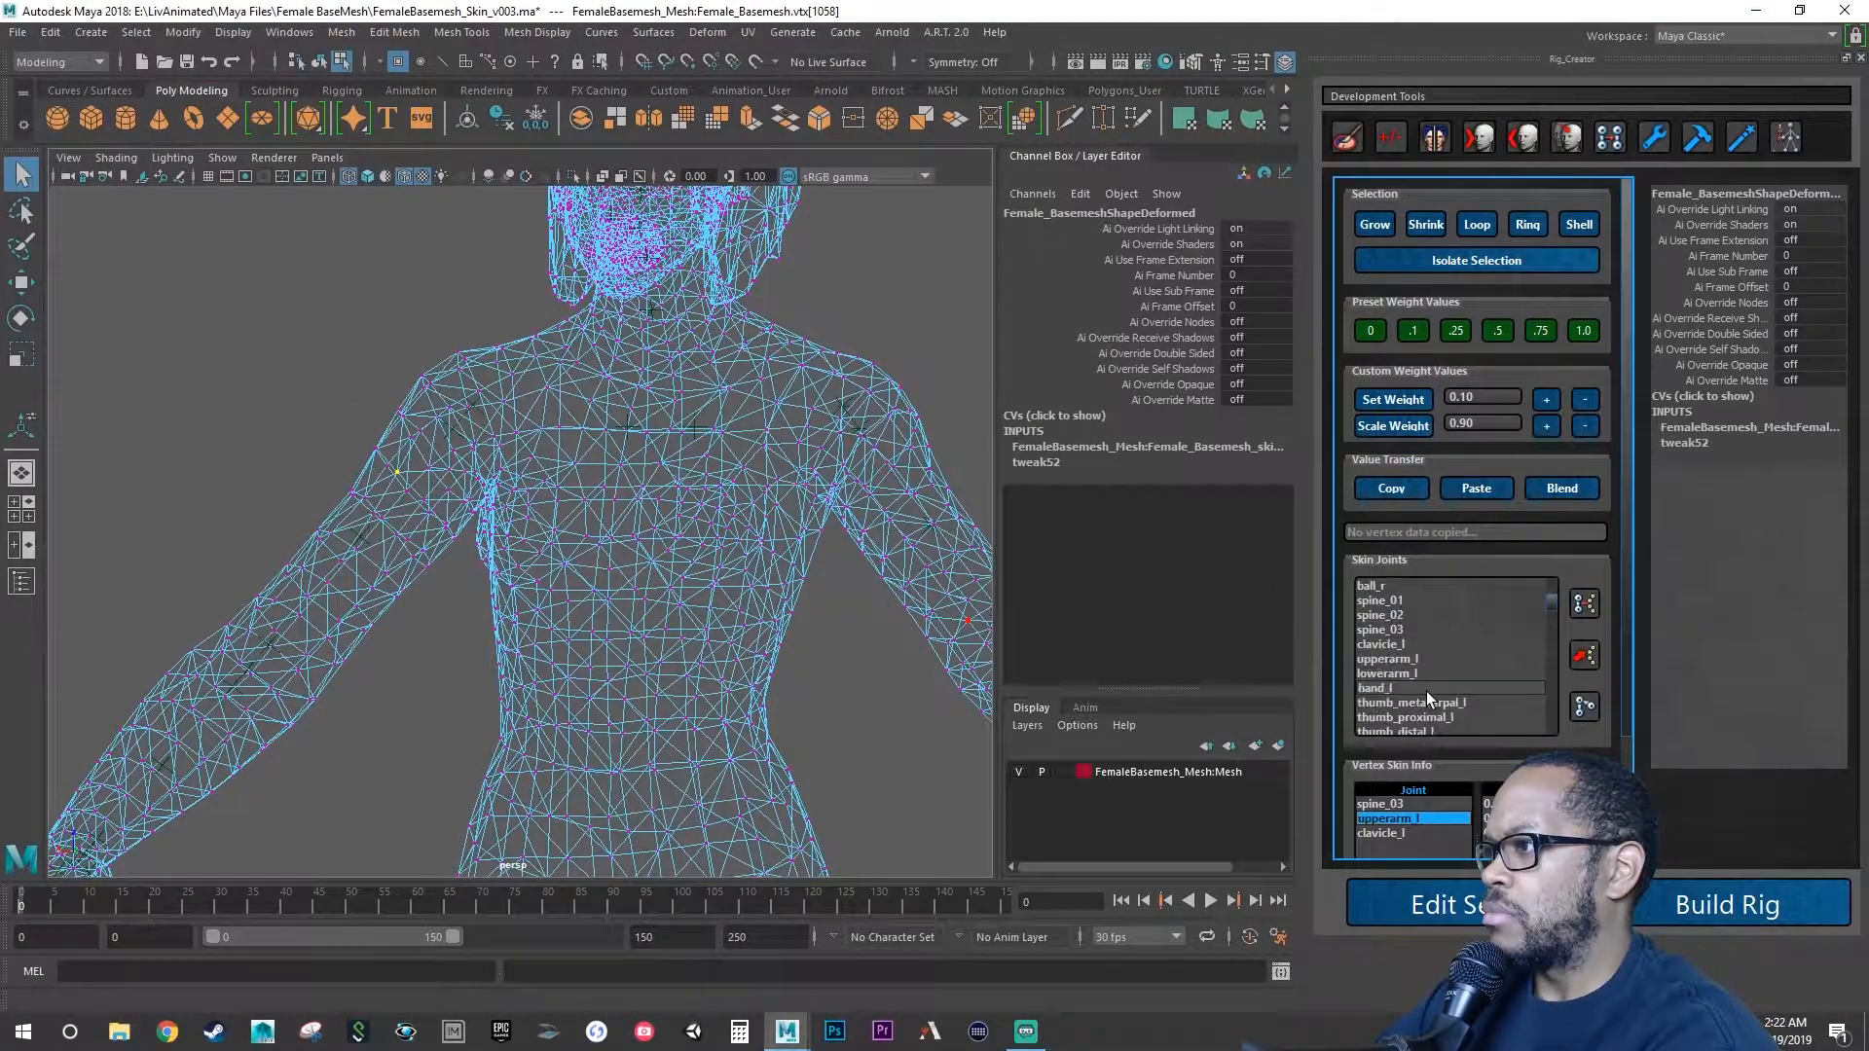
left_click(1423, 659)
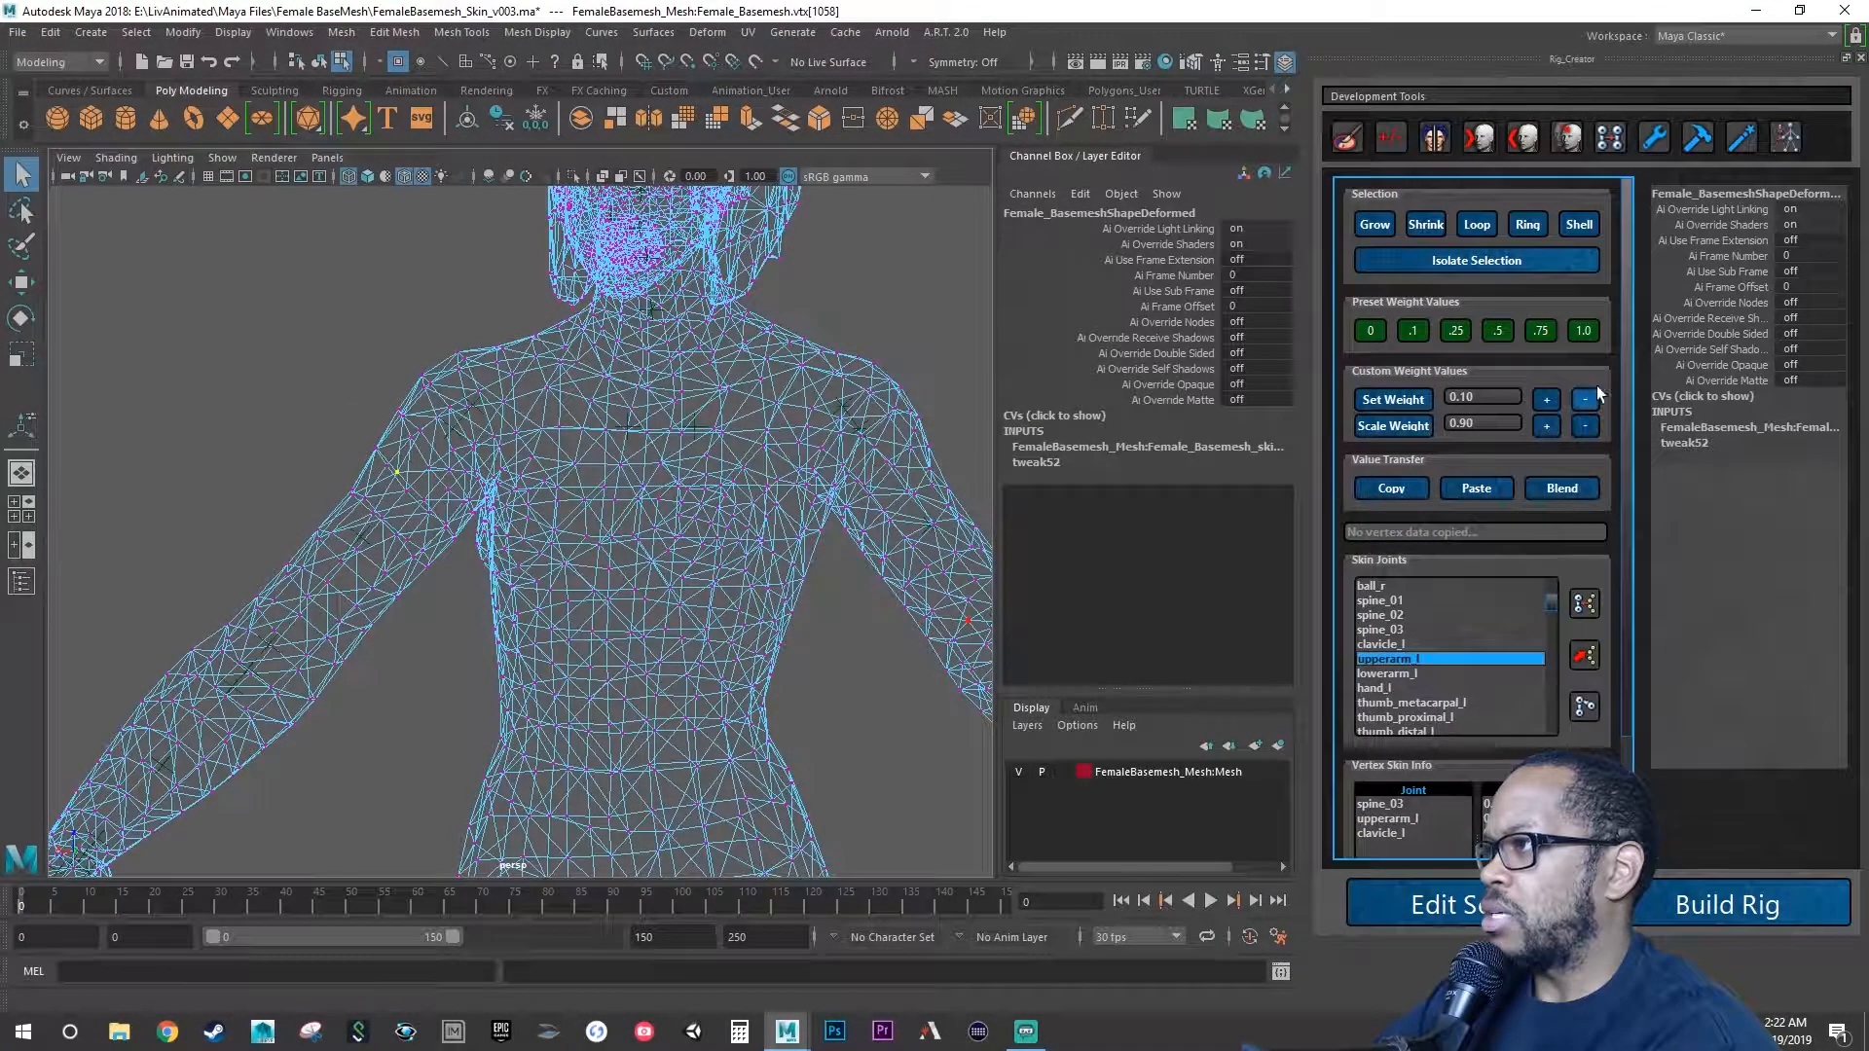
left_click(1582, 330)
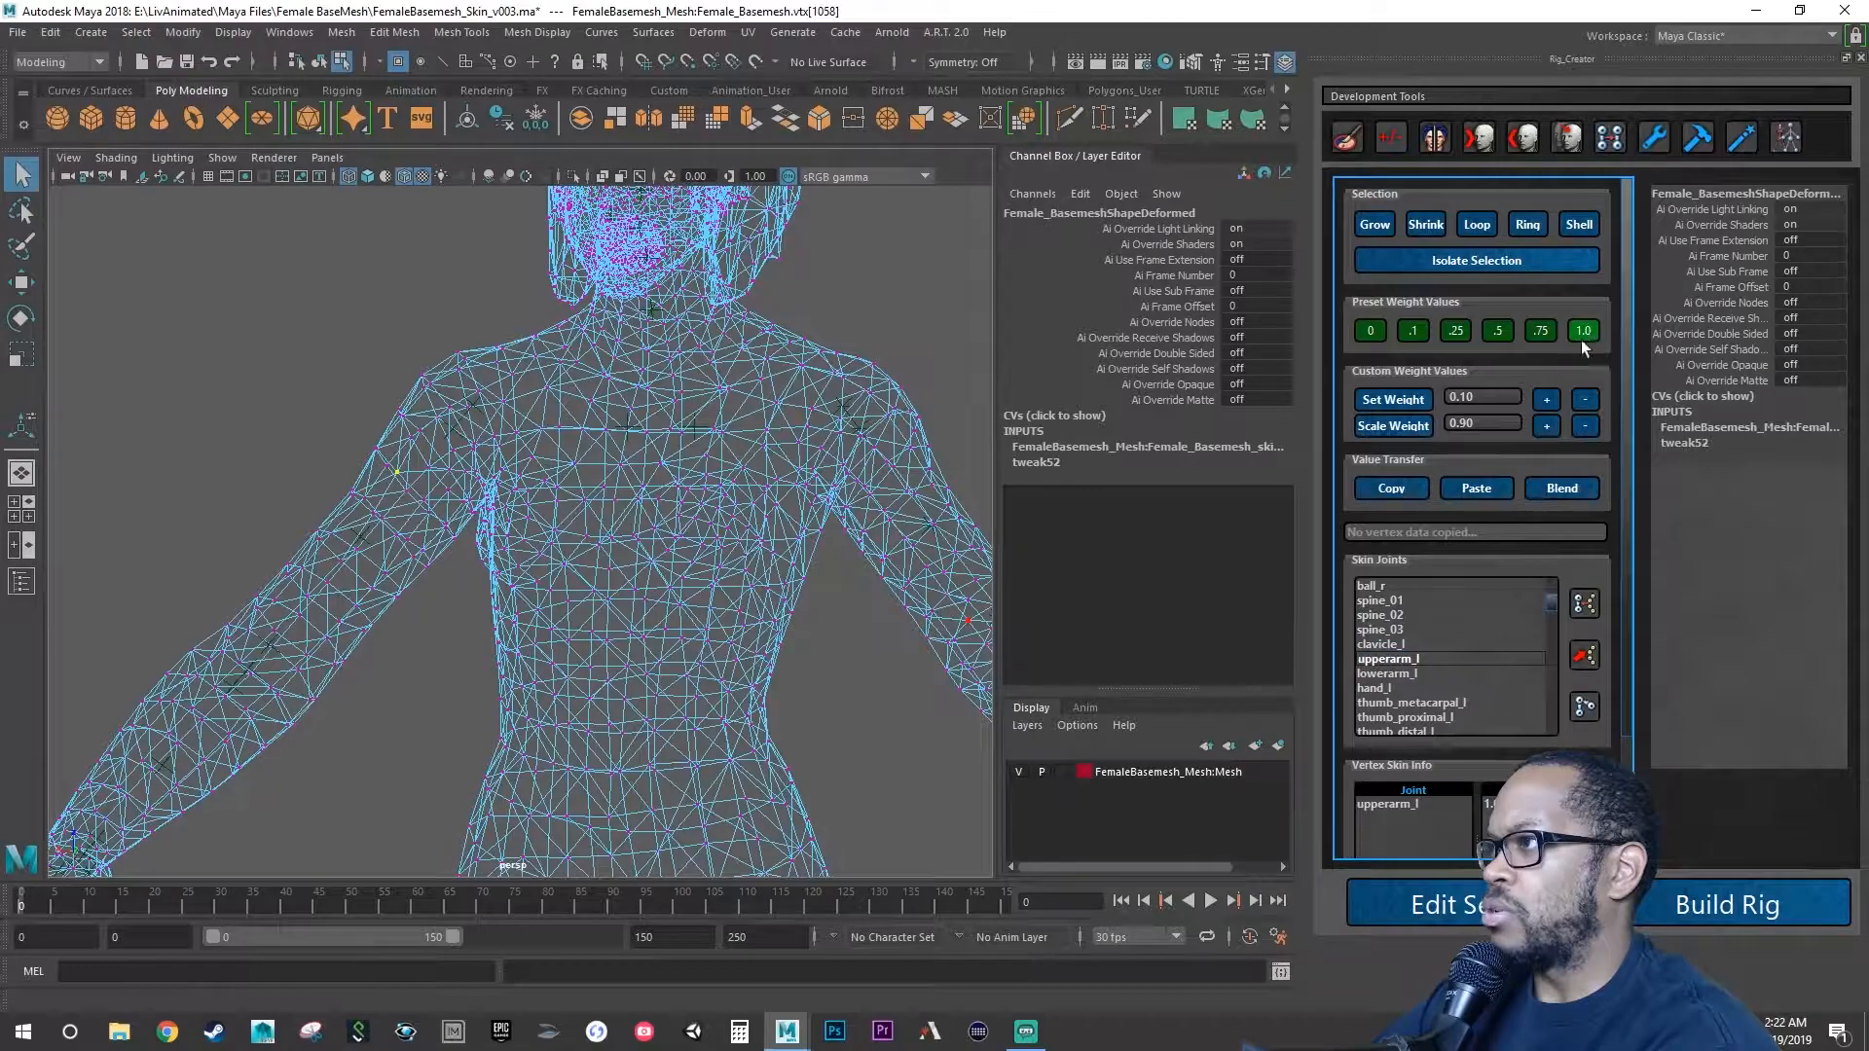
Select every vertex influenced by the spine_03 joint and set their weight on spine_03 to 1.0.
left_click(1406, 629)
left_click_drag(749, 547, 1106, 487, "alt")
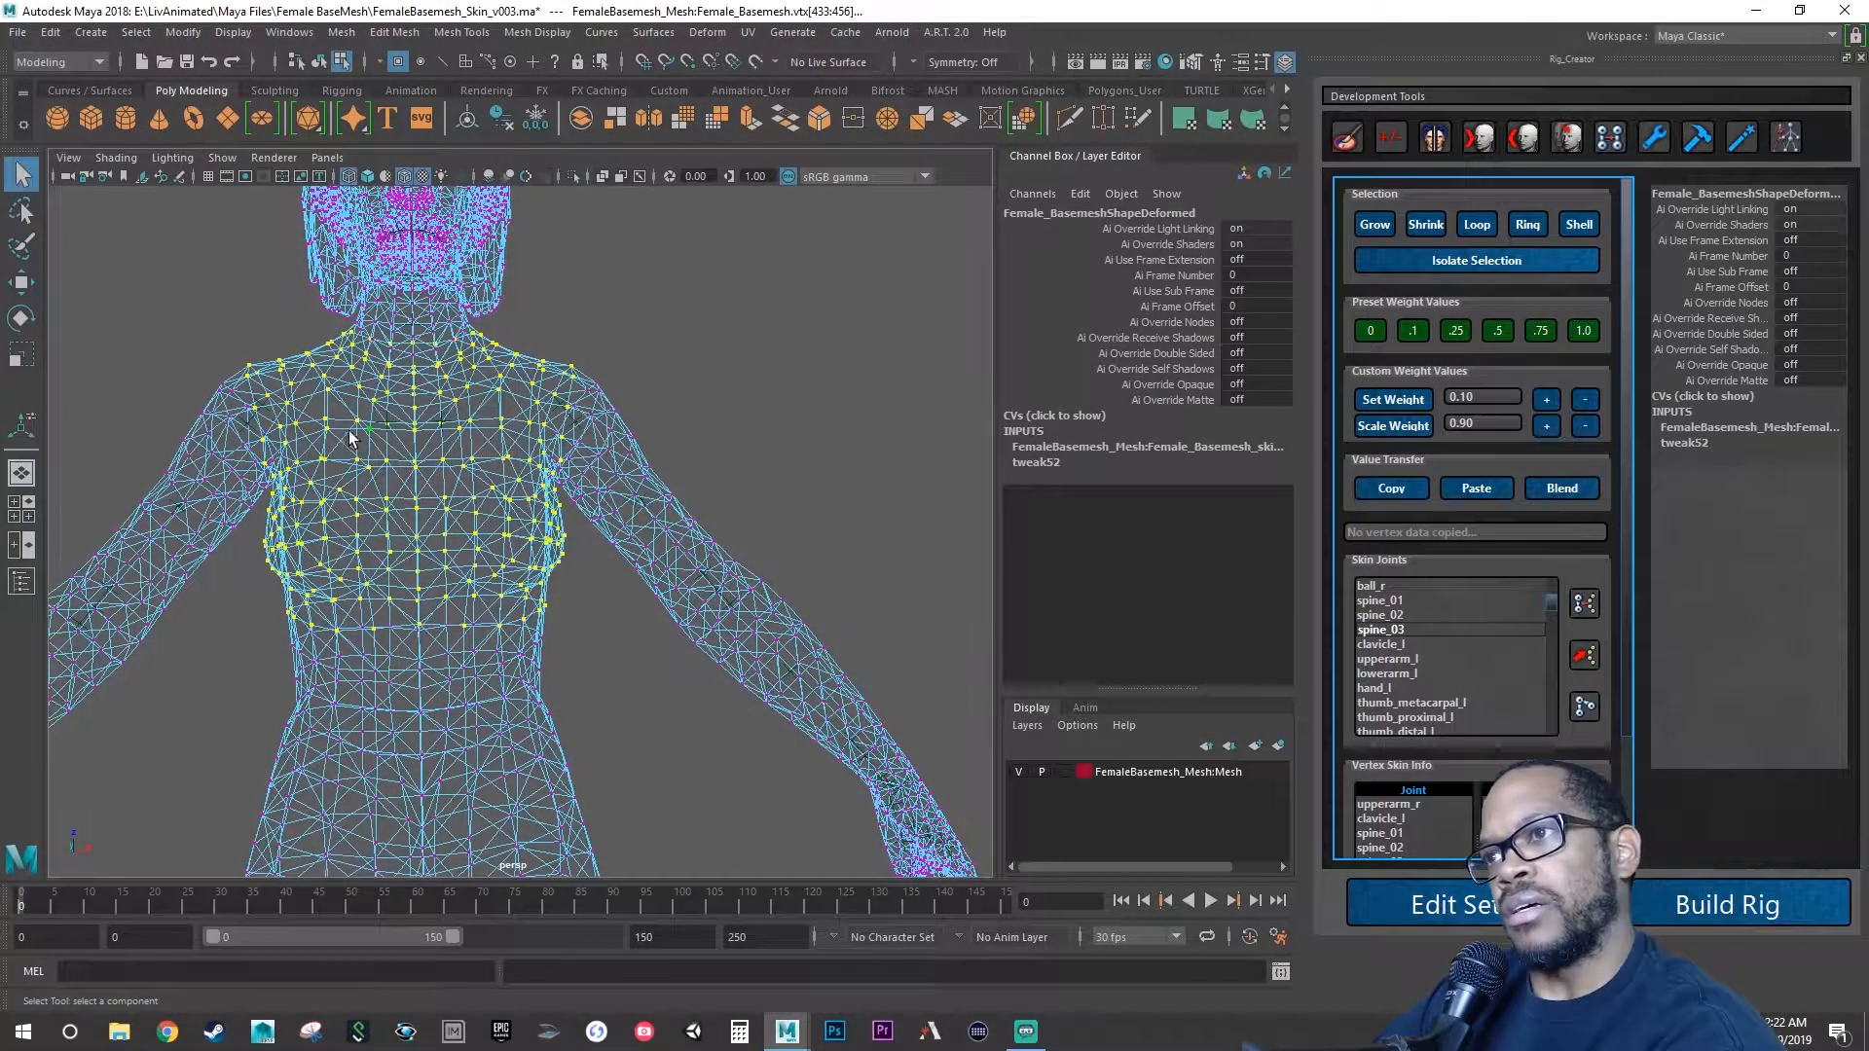
left_click_drag(378, 421, 563, 589, "alt")
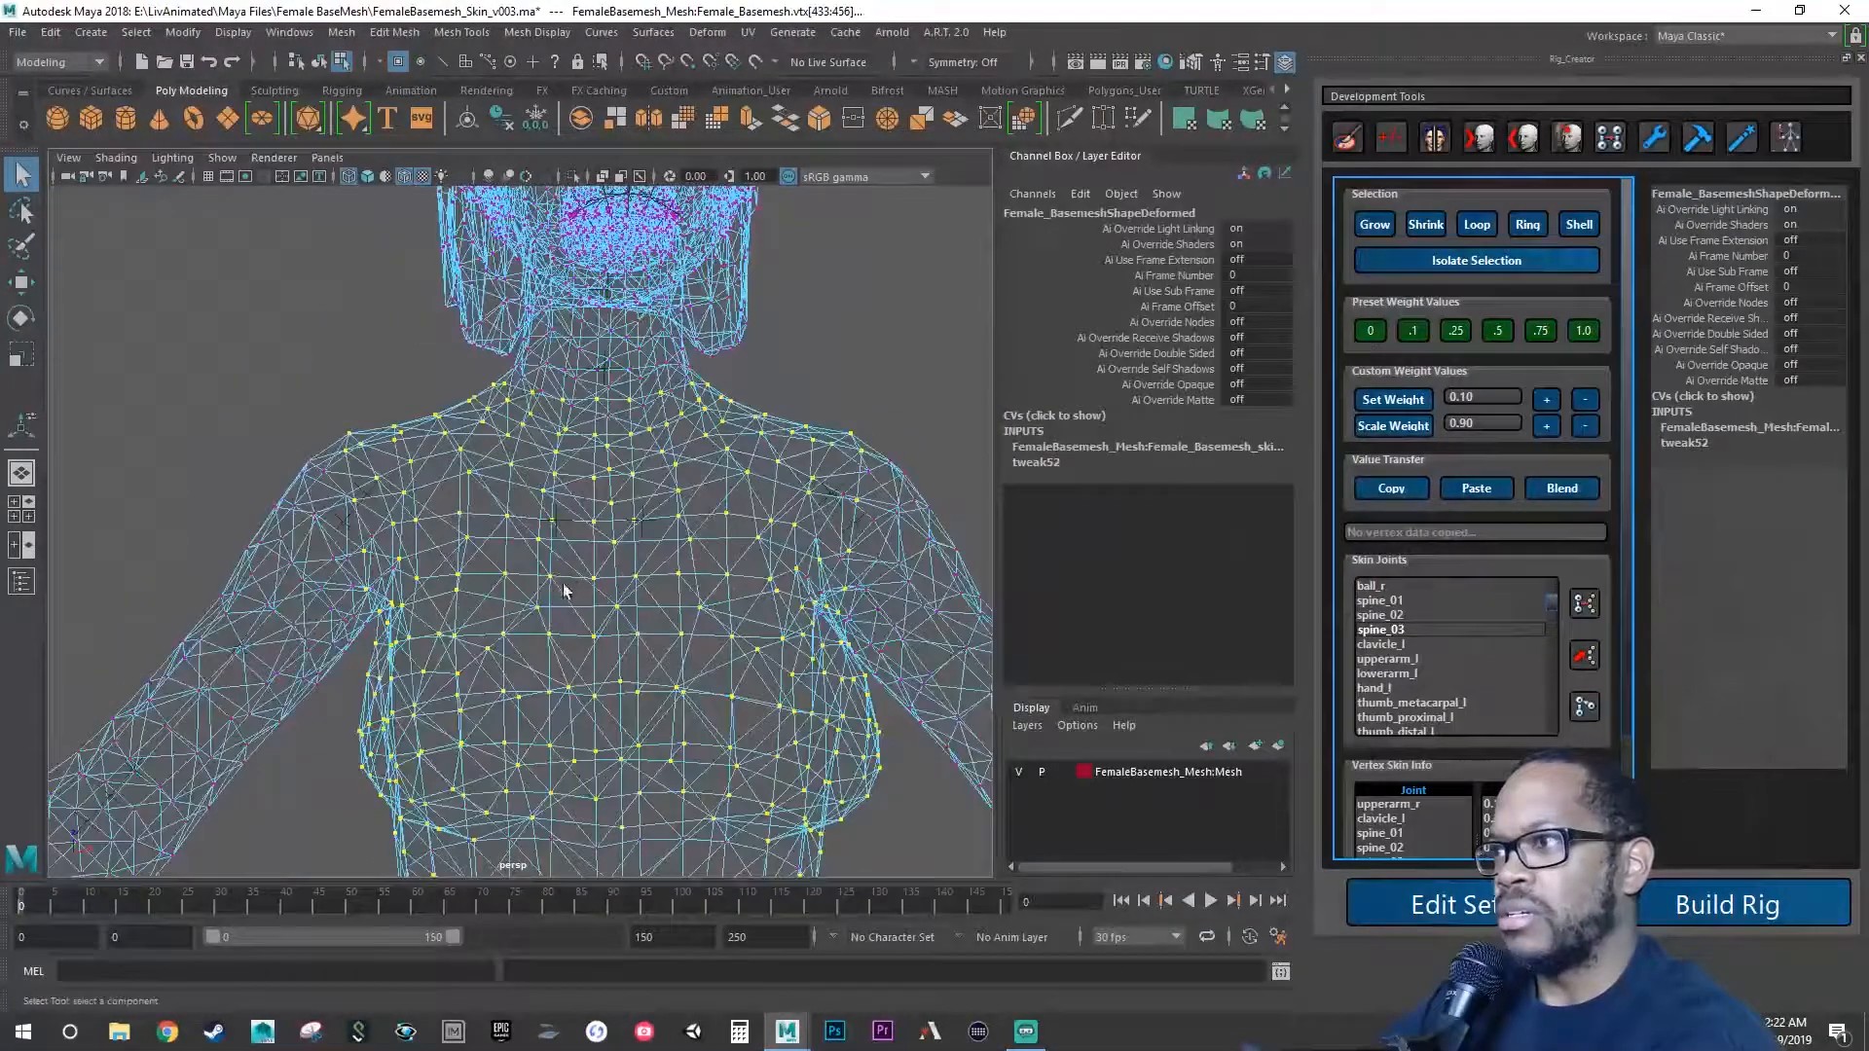
left_click(1389, 632)
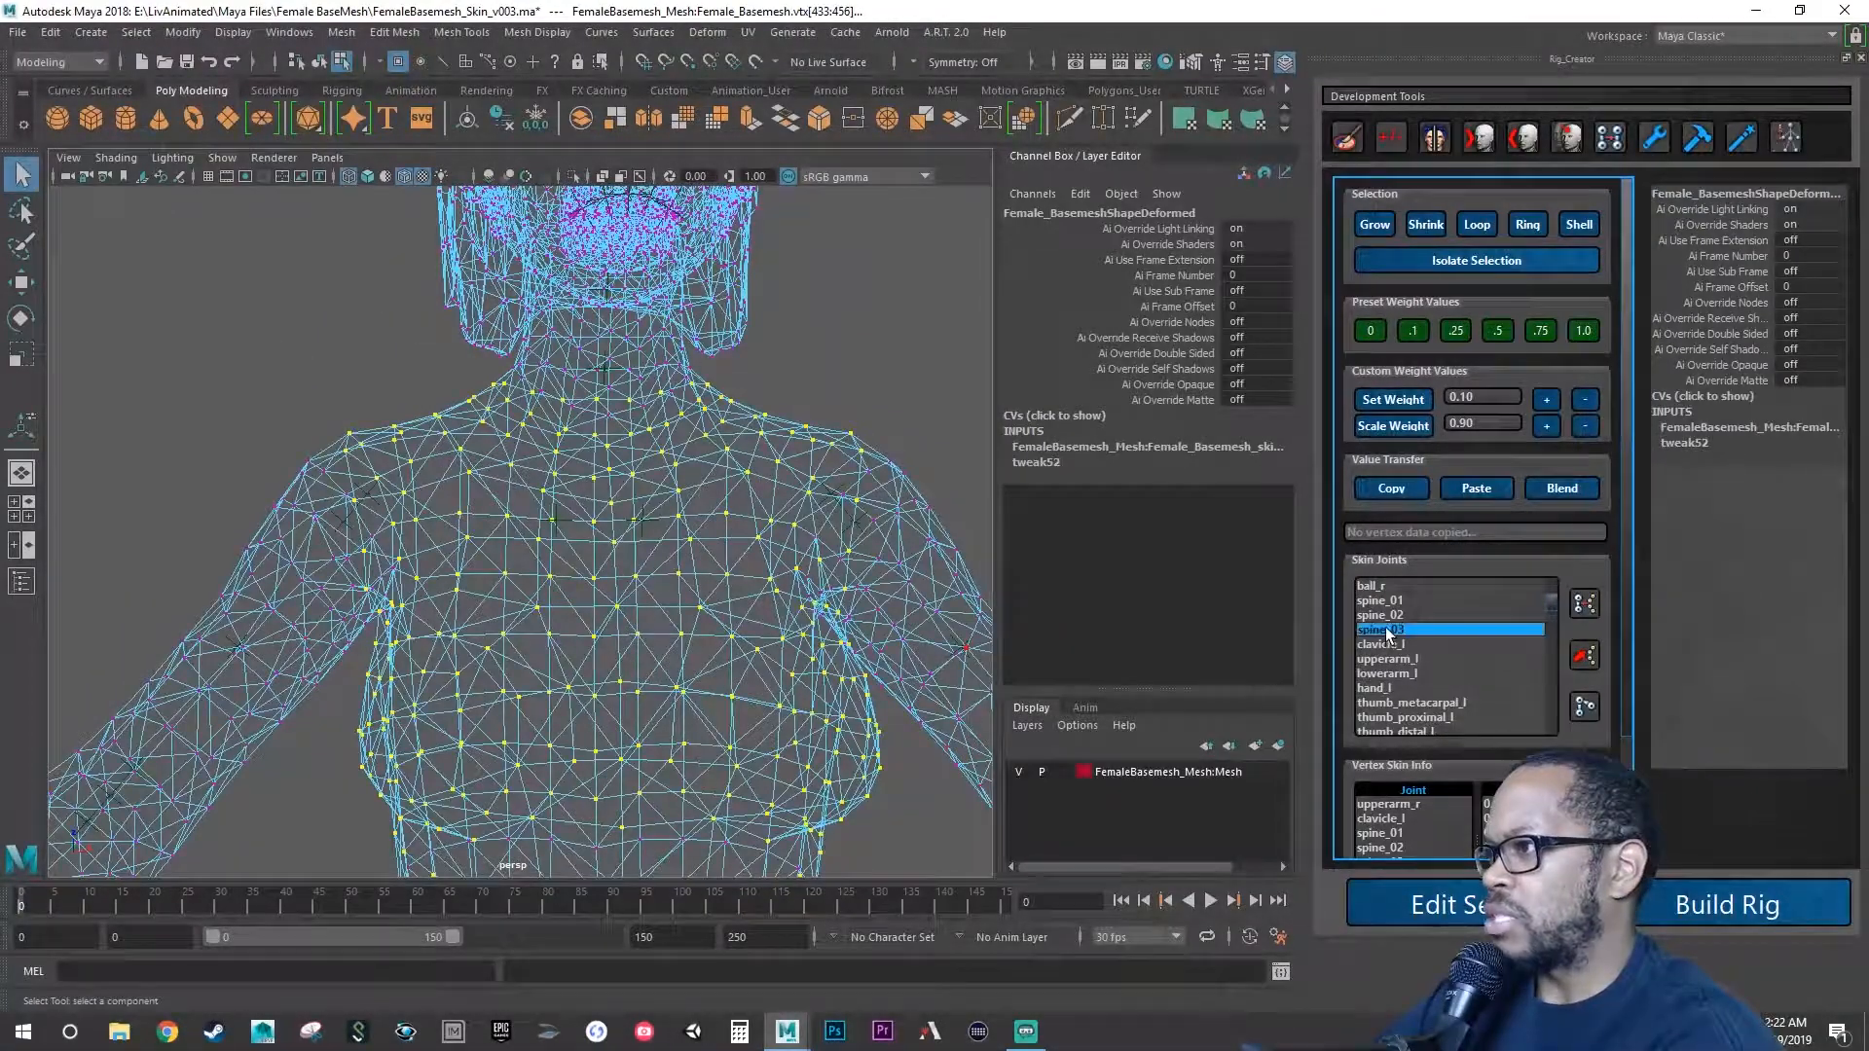
left_click(1584, 331)
scroll(563, 611, "down", 4)
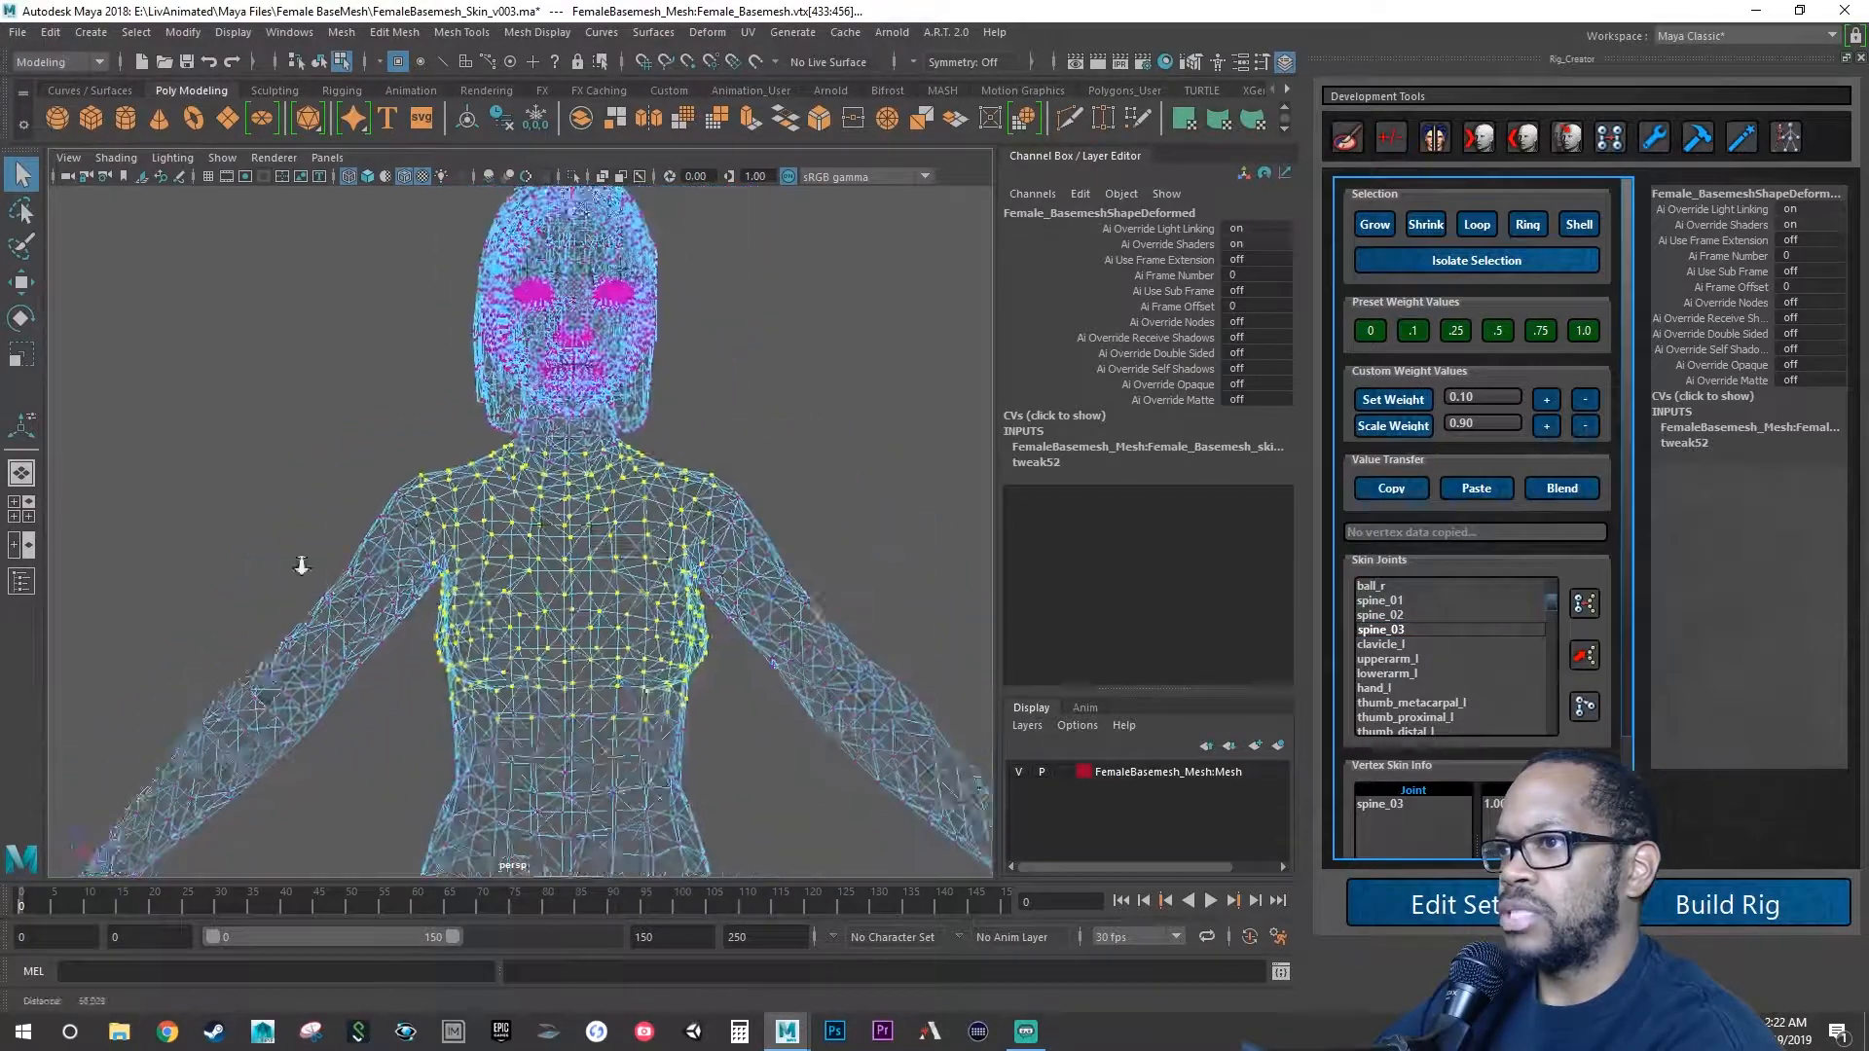
Select every vertex influenced by the spine_02 joint and check the area it covers at the waist.
left_click(1386, 617)
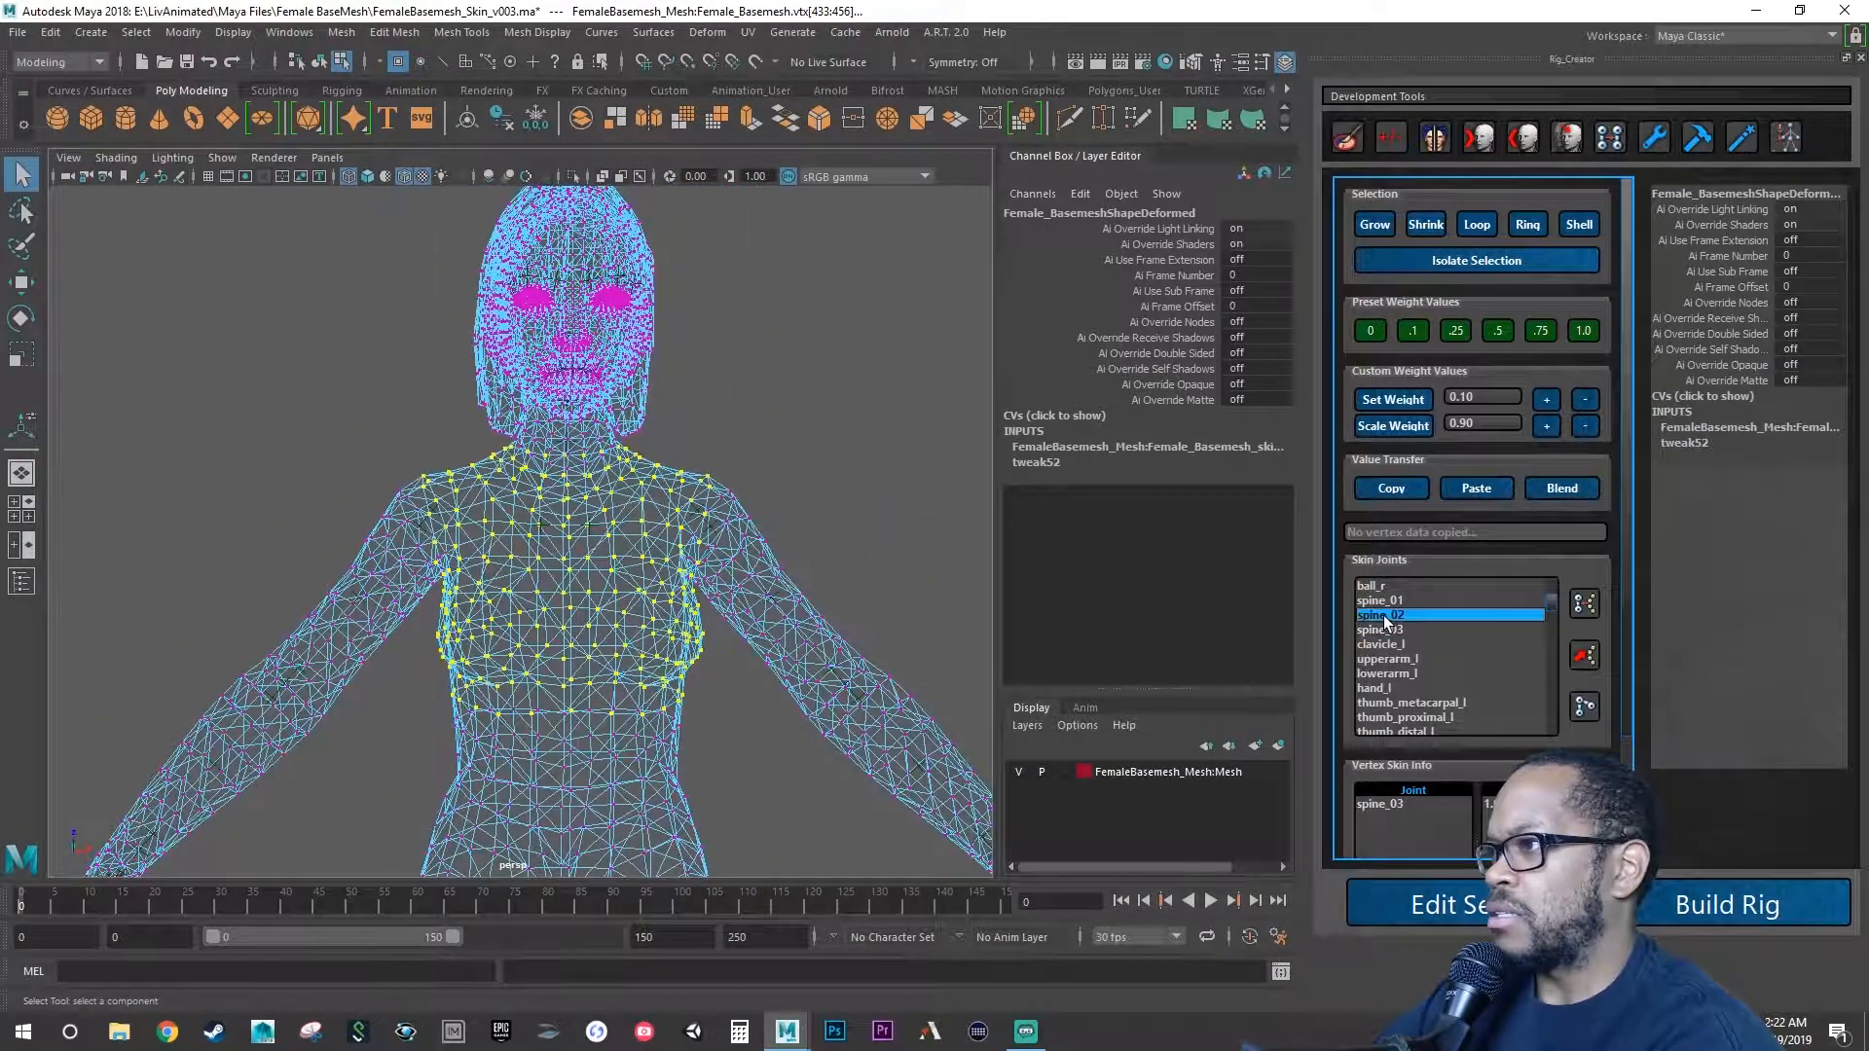
left_click(1583, 604)
left_click_drag(988, 617, 856, 574)
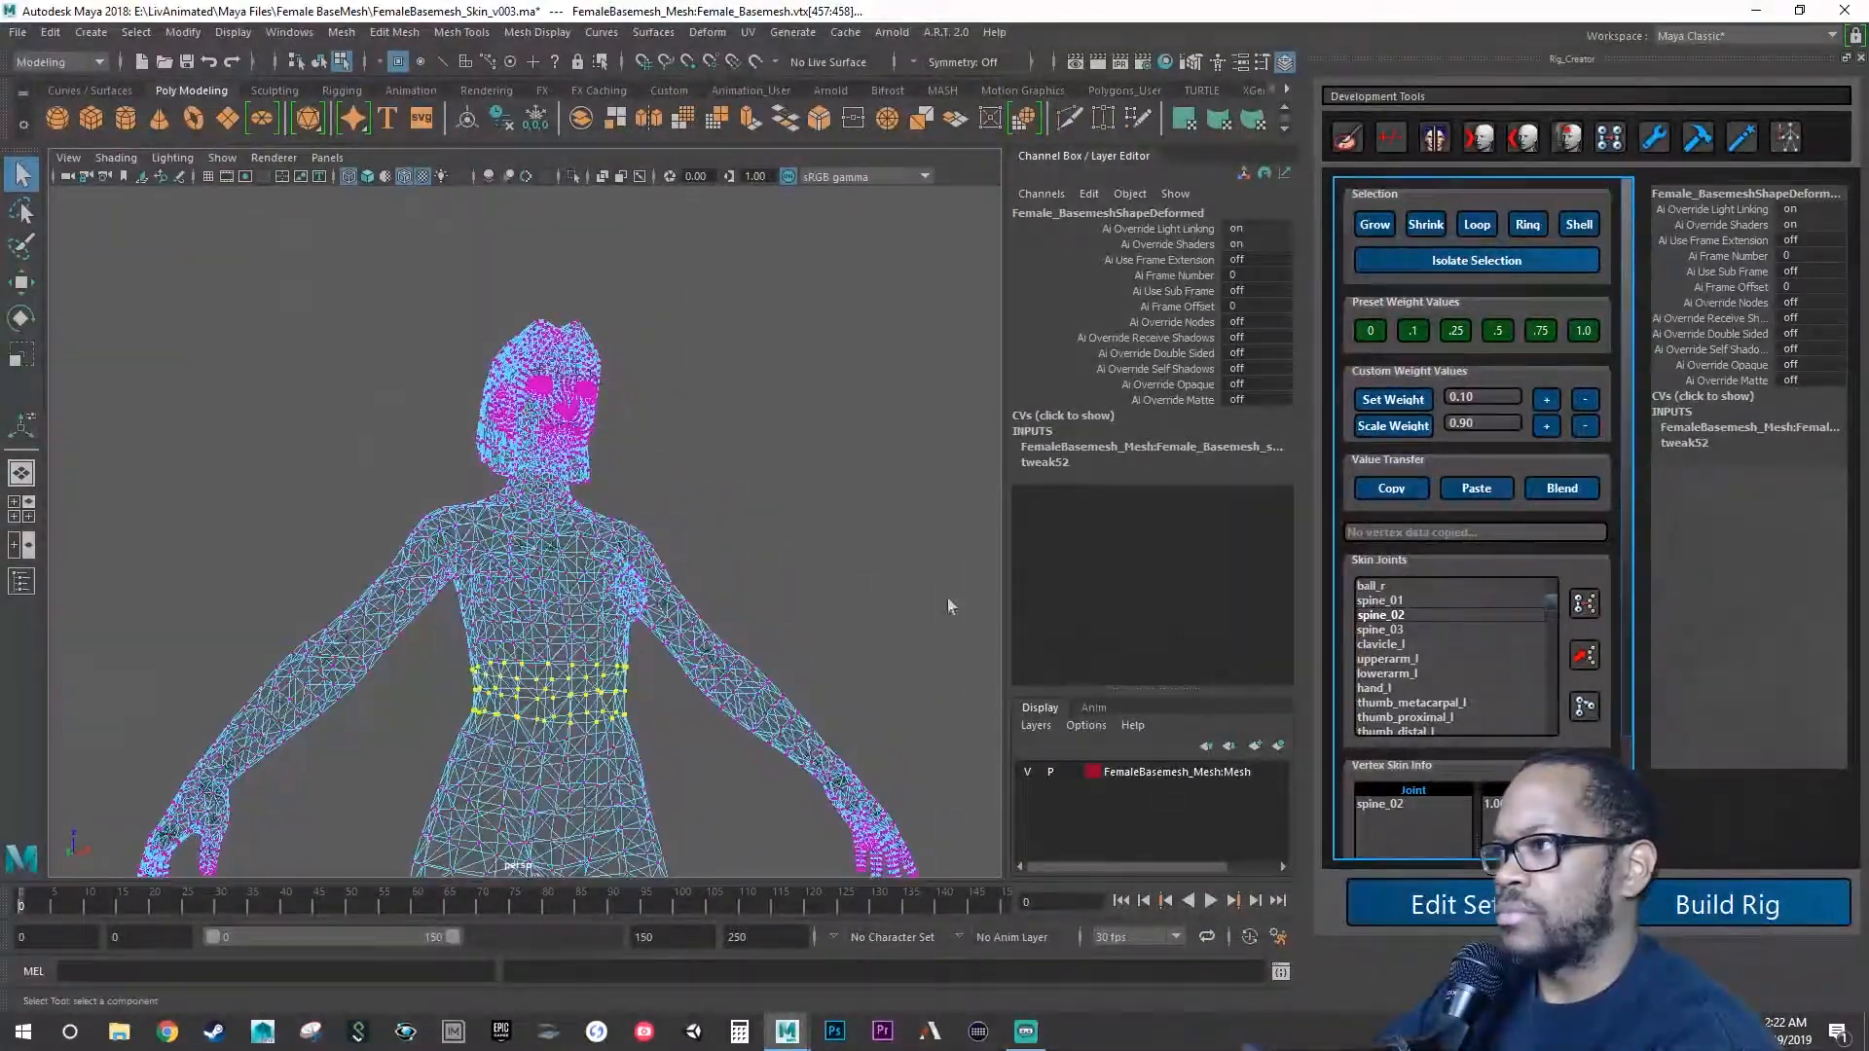
Select every vertex influenced by the spine_01 joint and examine its coverage around the hips.
left_click(1531, 603)
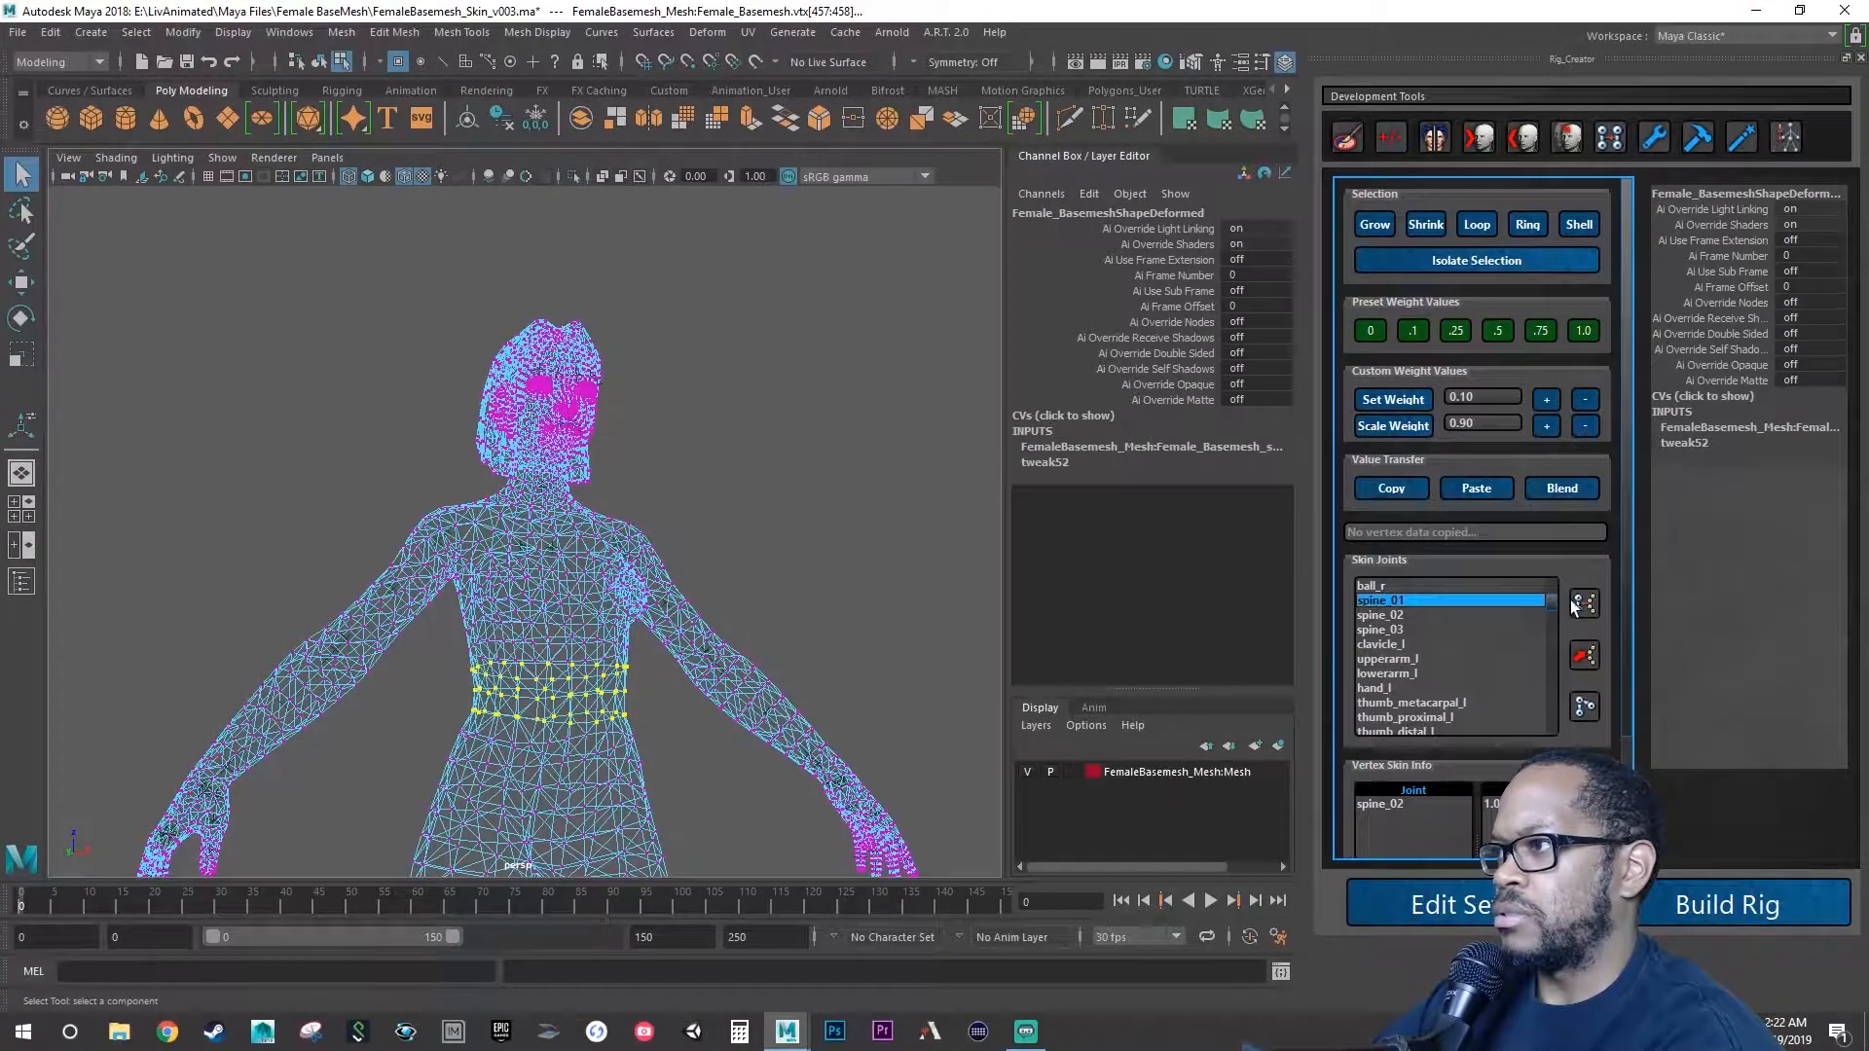
left_click(1577, 605)
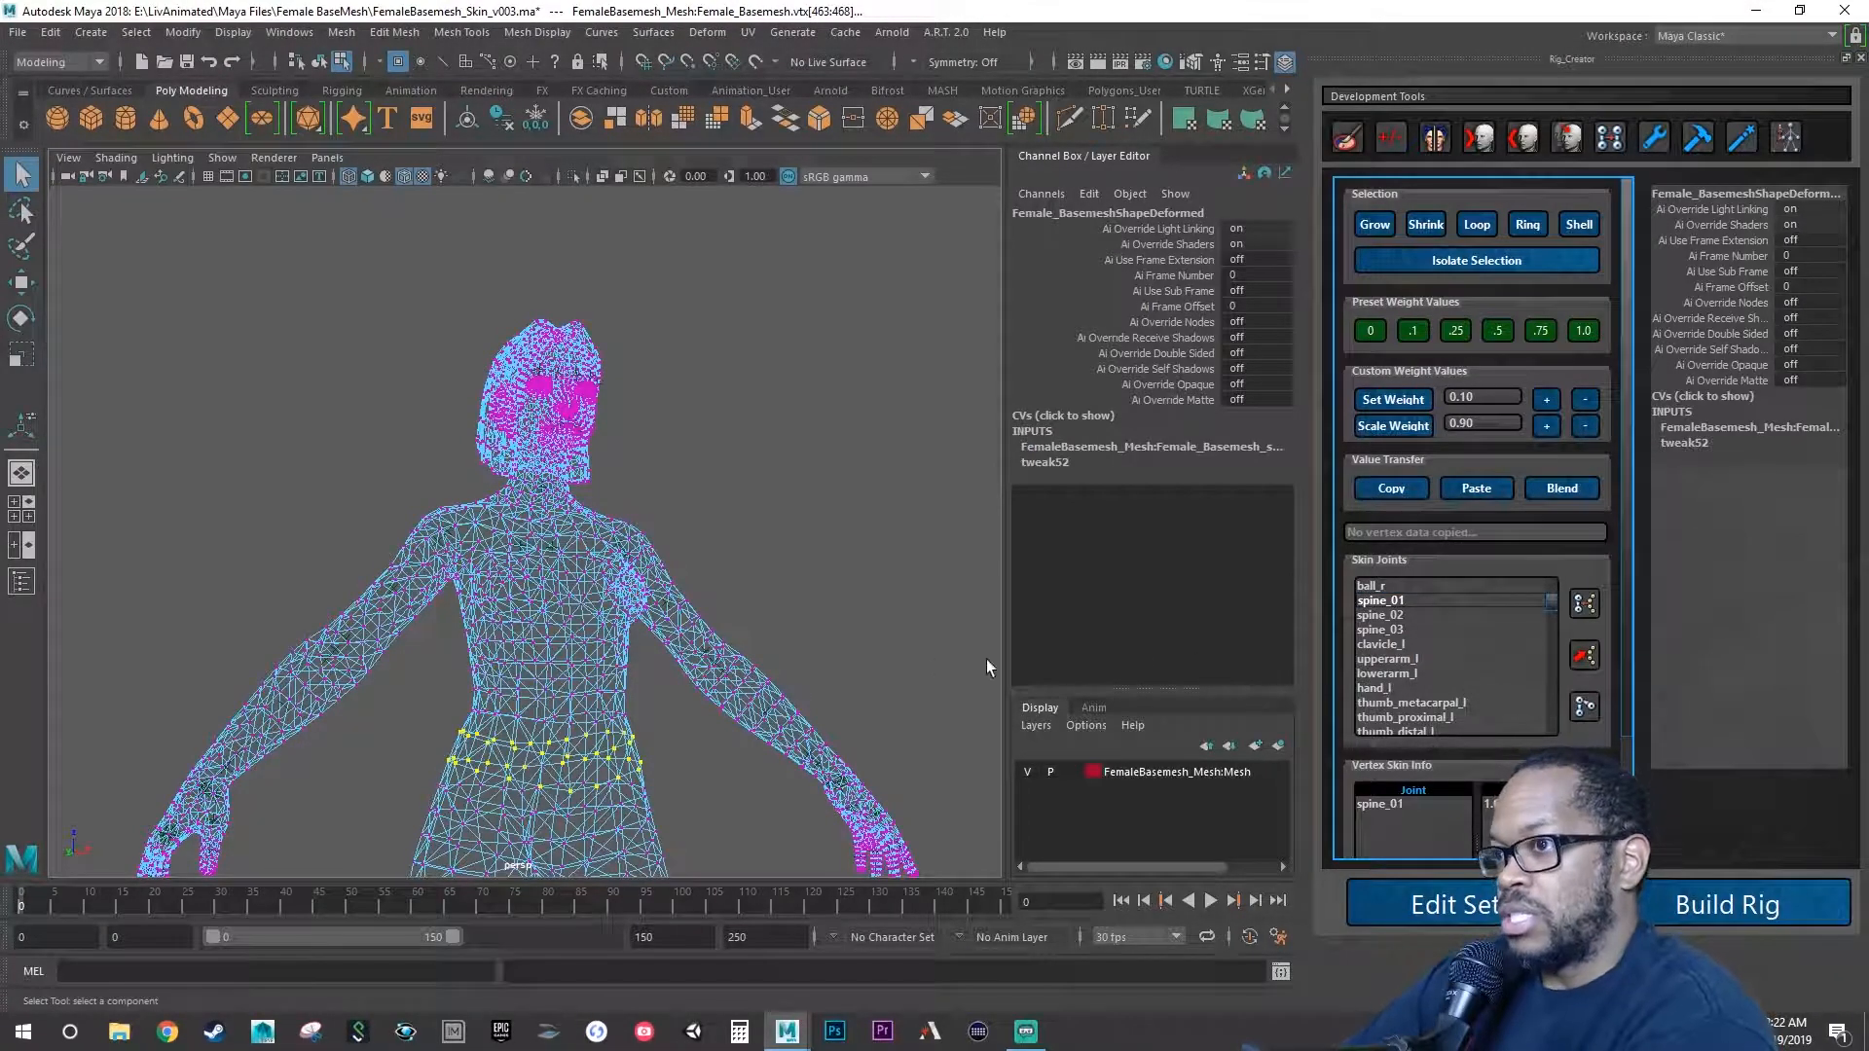
left_click_drag(820, 589, 748, 658, "alt")
left_click_drag(638, 743, 621, 748, "alt")
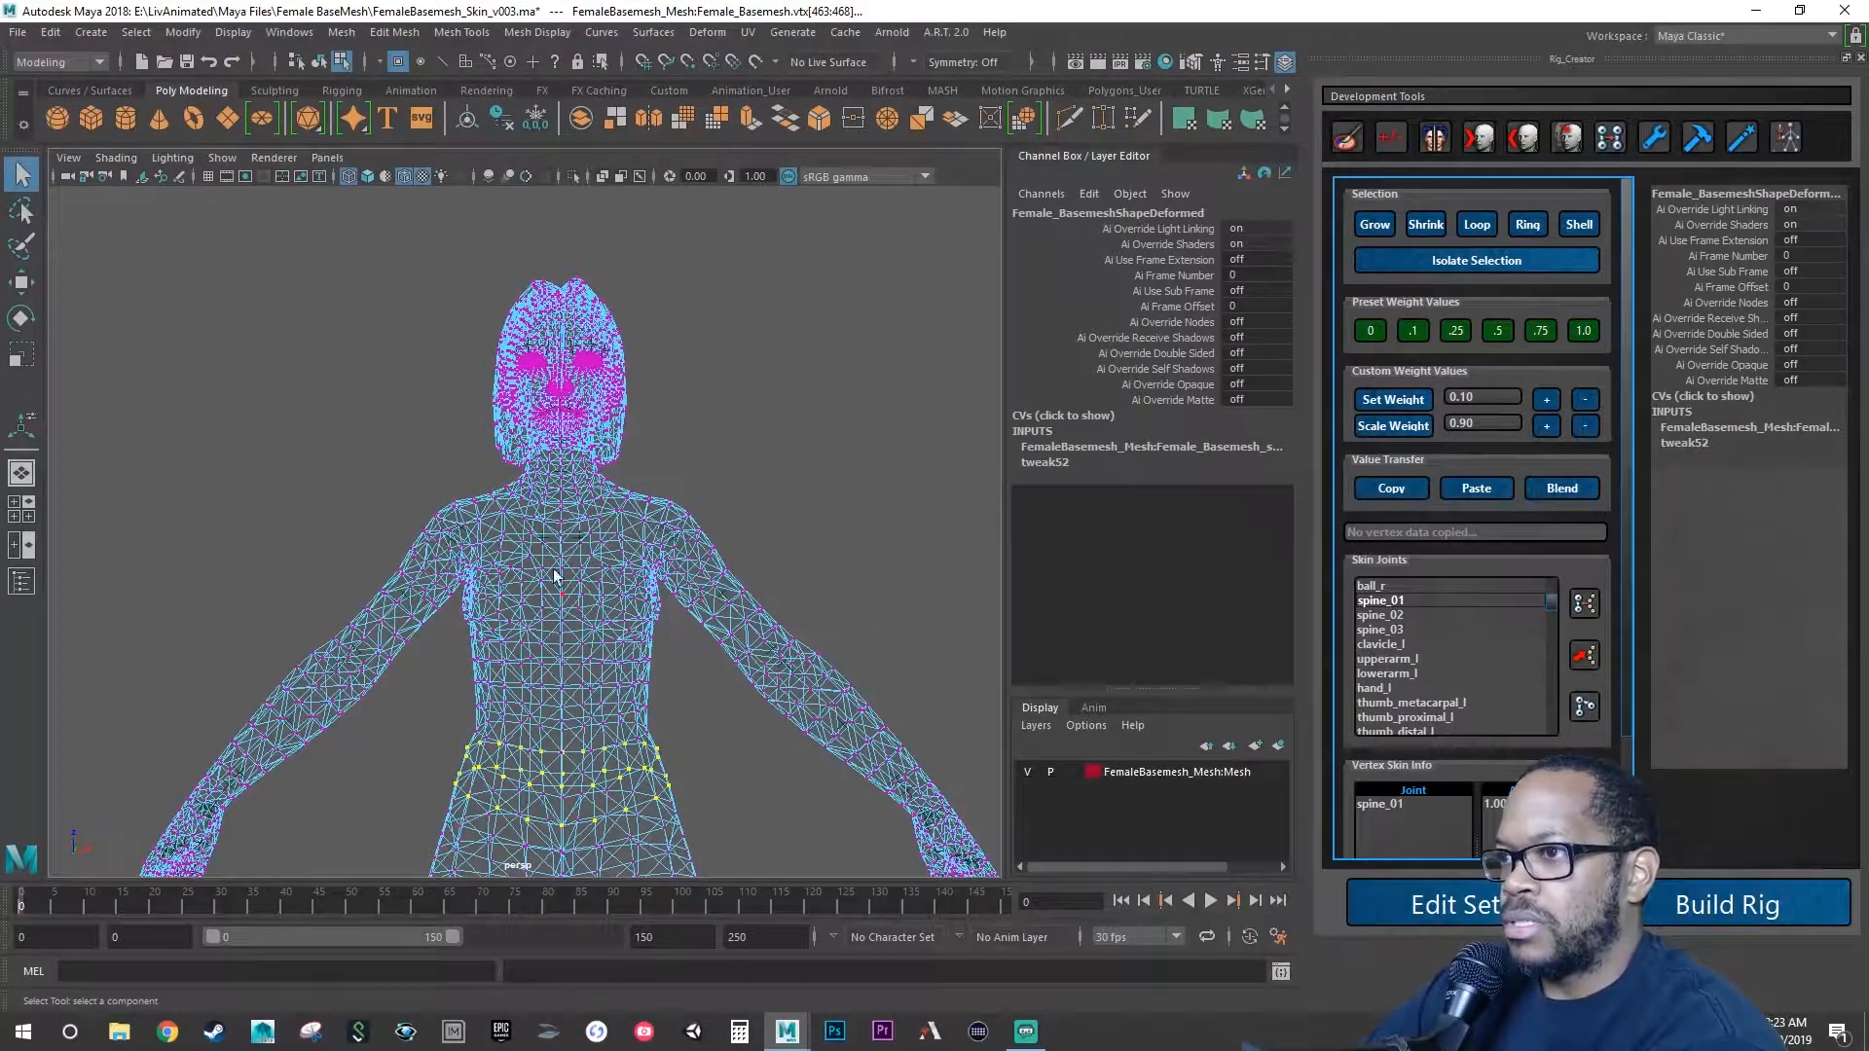
Examine the upper chest and shoulders and reselect every vertex influenced by the spine_03 joint.
left_click_drag(526, 606, 605, 593, "alt")
right_click_drag(584, 592, 662, 597, "alt")
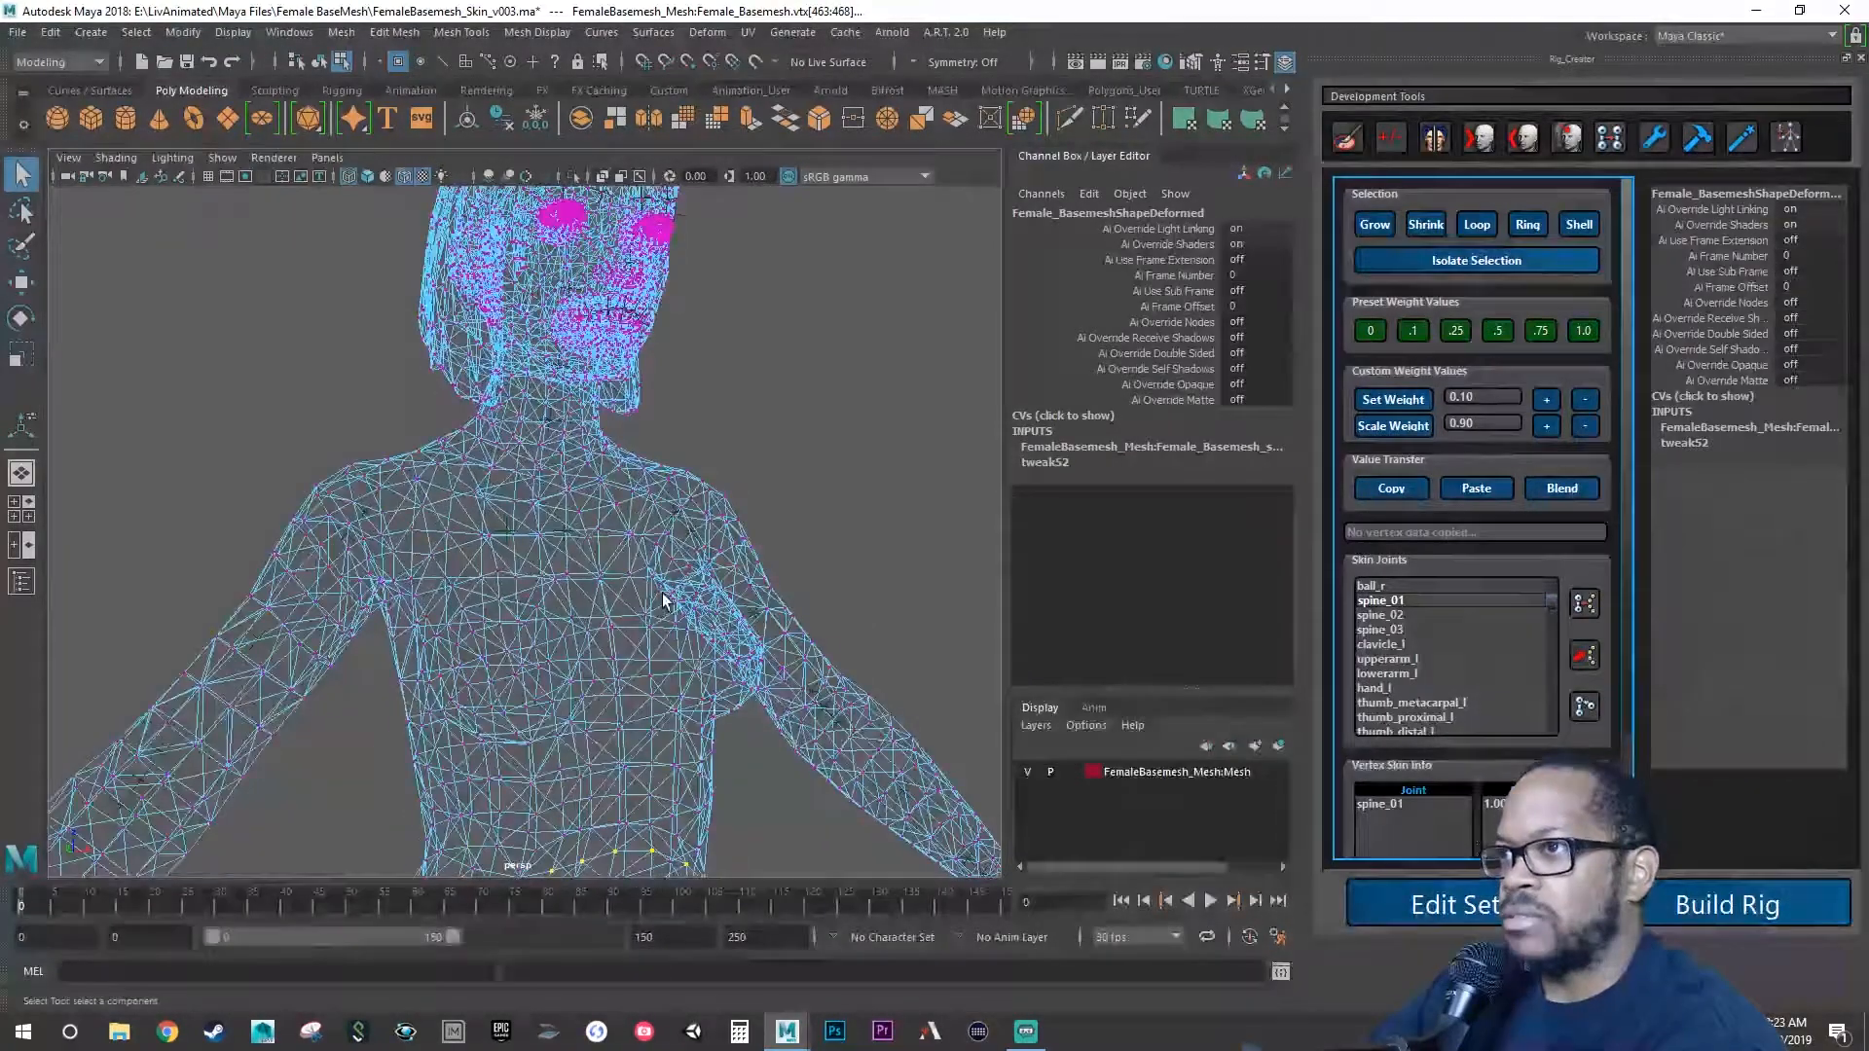
left_click_drag(662, 596, 605, 541, "alt")
middle_click_drag(605, 541, 575, 623, "alt")
right_click_drag(576, 623, 658, 619, "alt")
left_click_drag(658, 620, 648, 615, "alt")
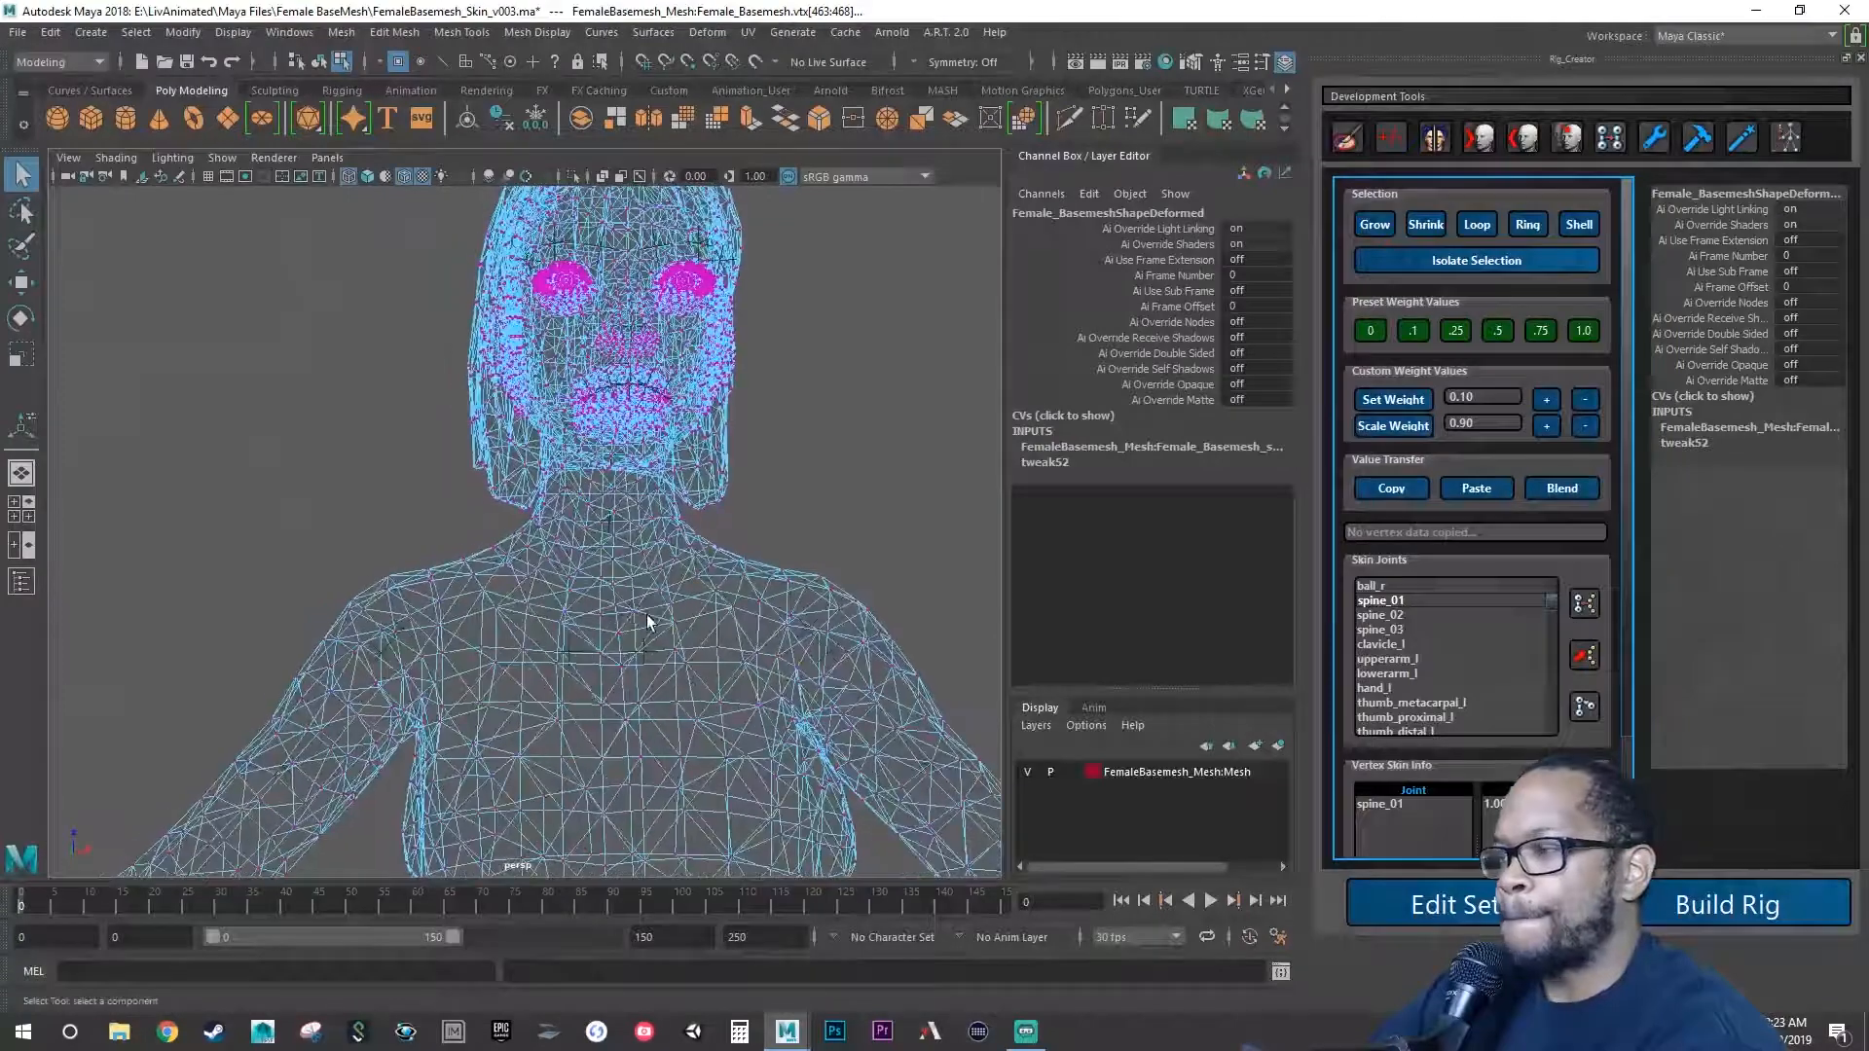
left_click(1379, 631)
left_click_drag(935, 635, 867, 626, "alt")
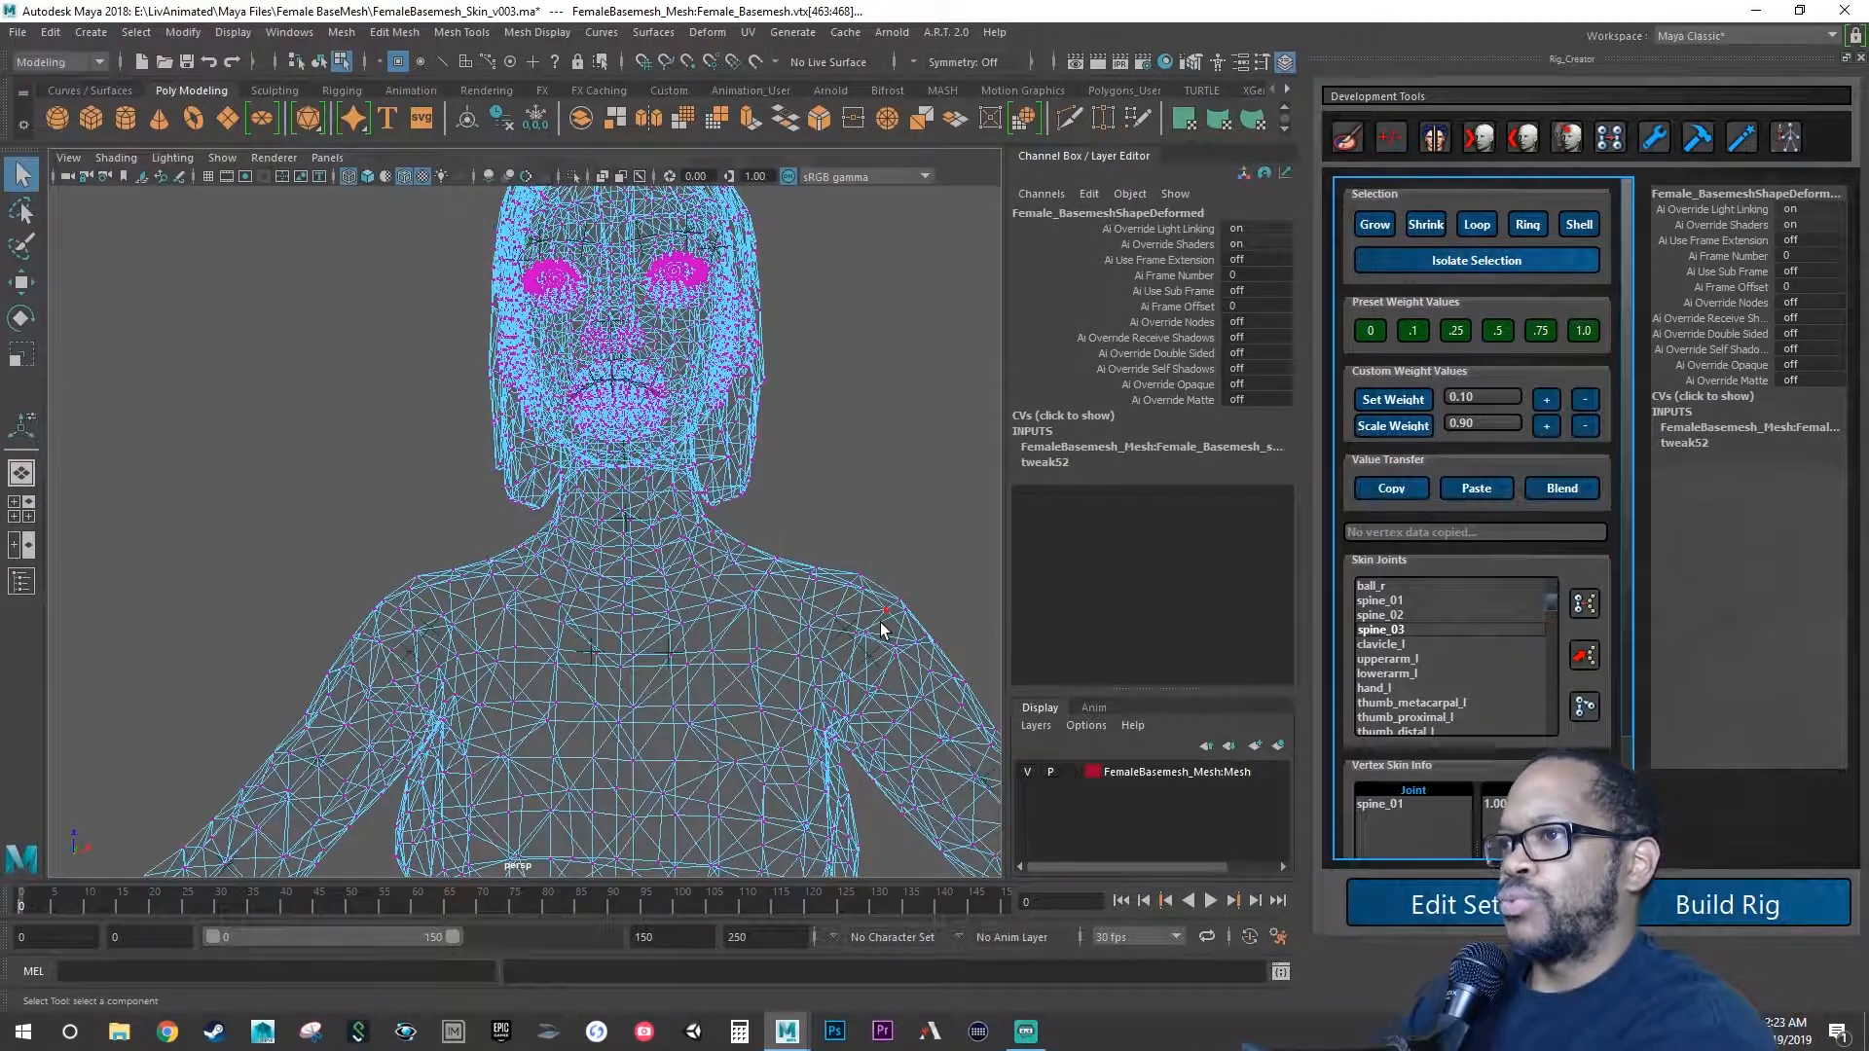
left_click_drag(540, 642, 613, 659, "alt")
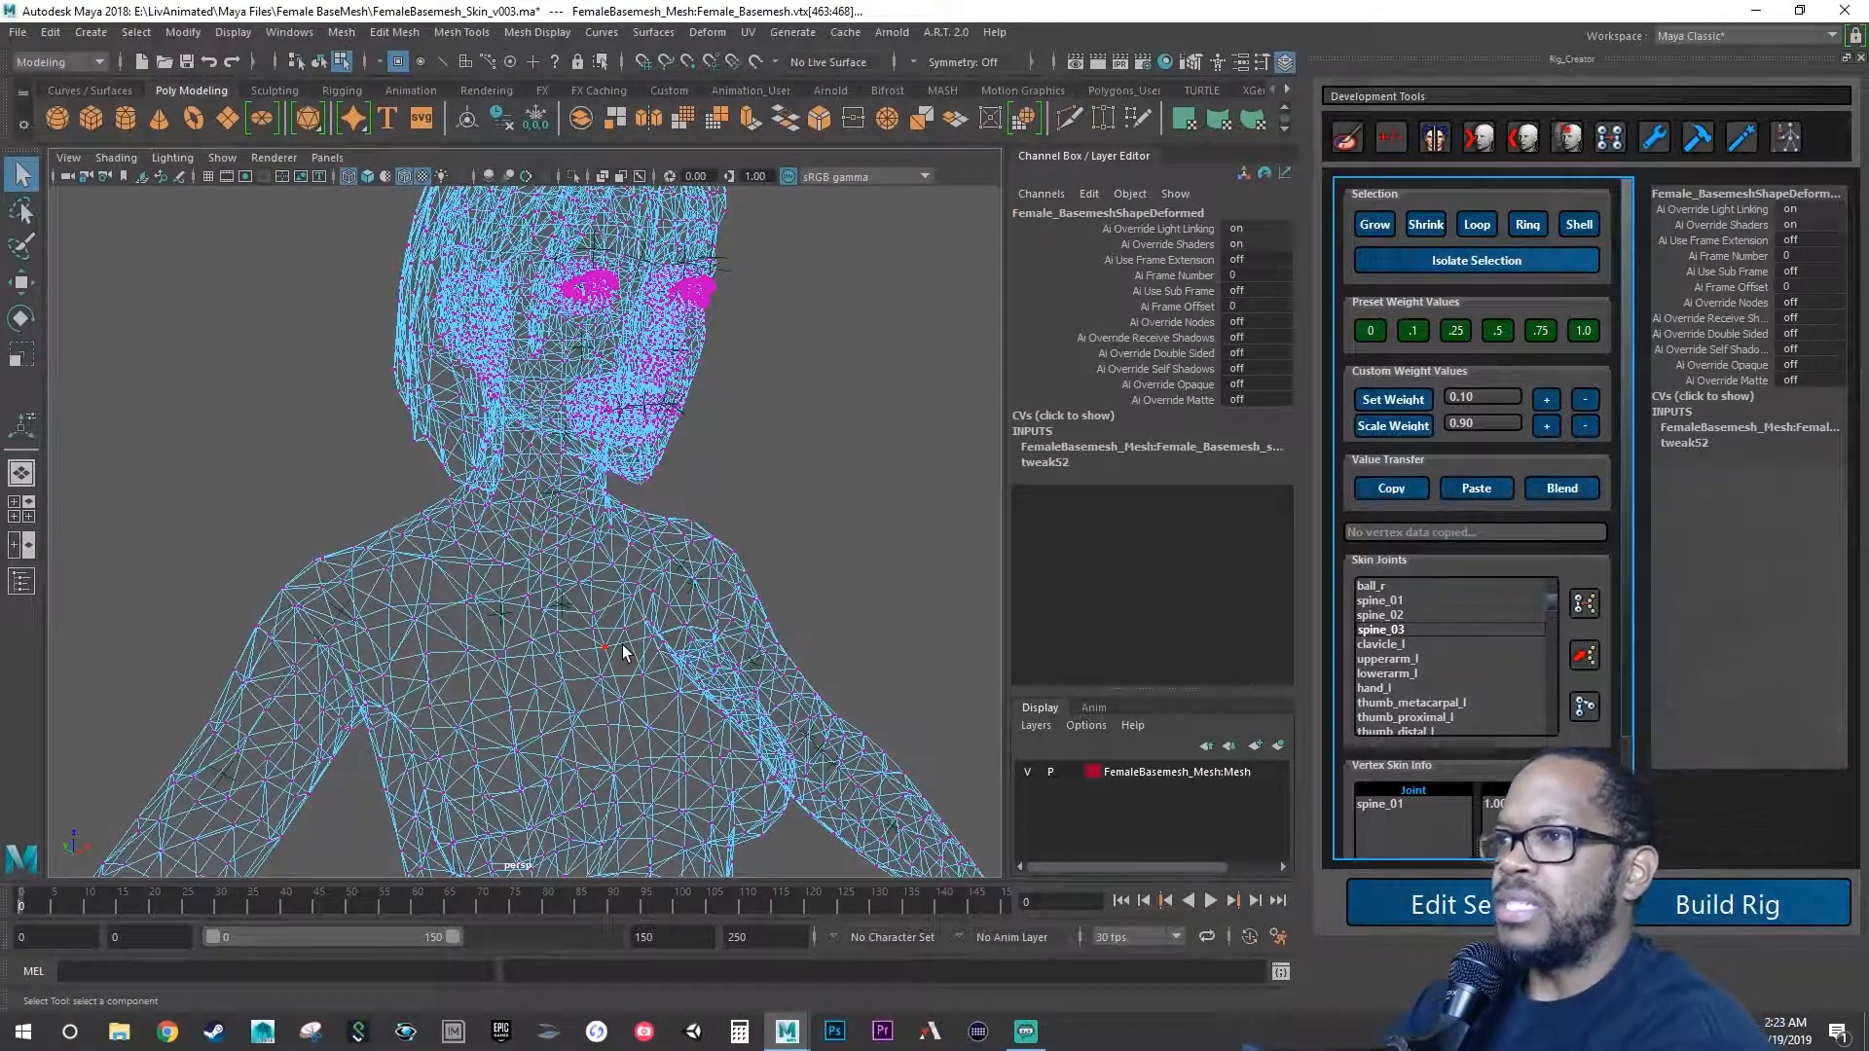
left_click_drag(512, 670, 426, 642, "alt")
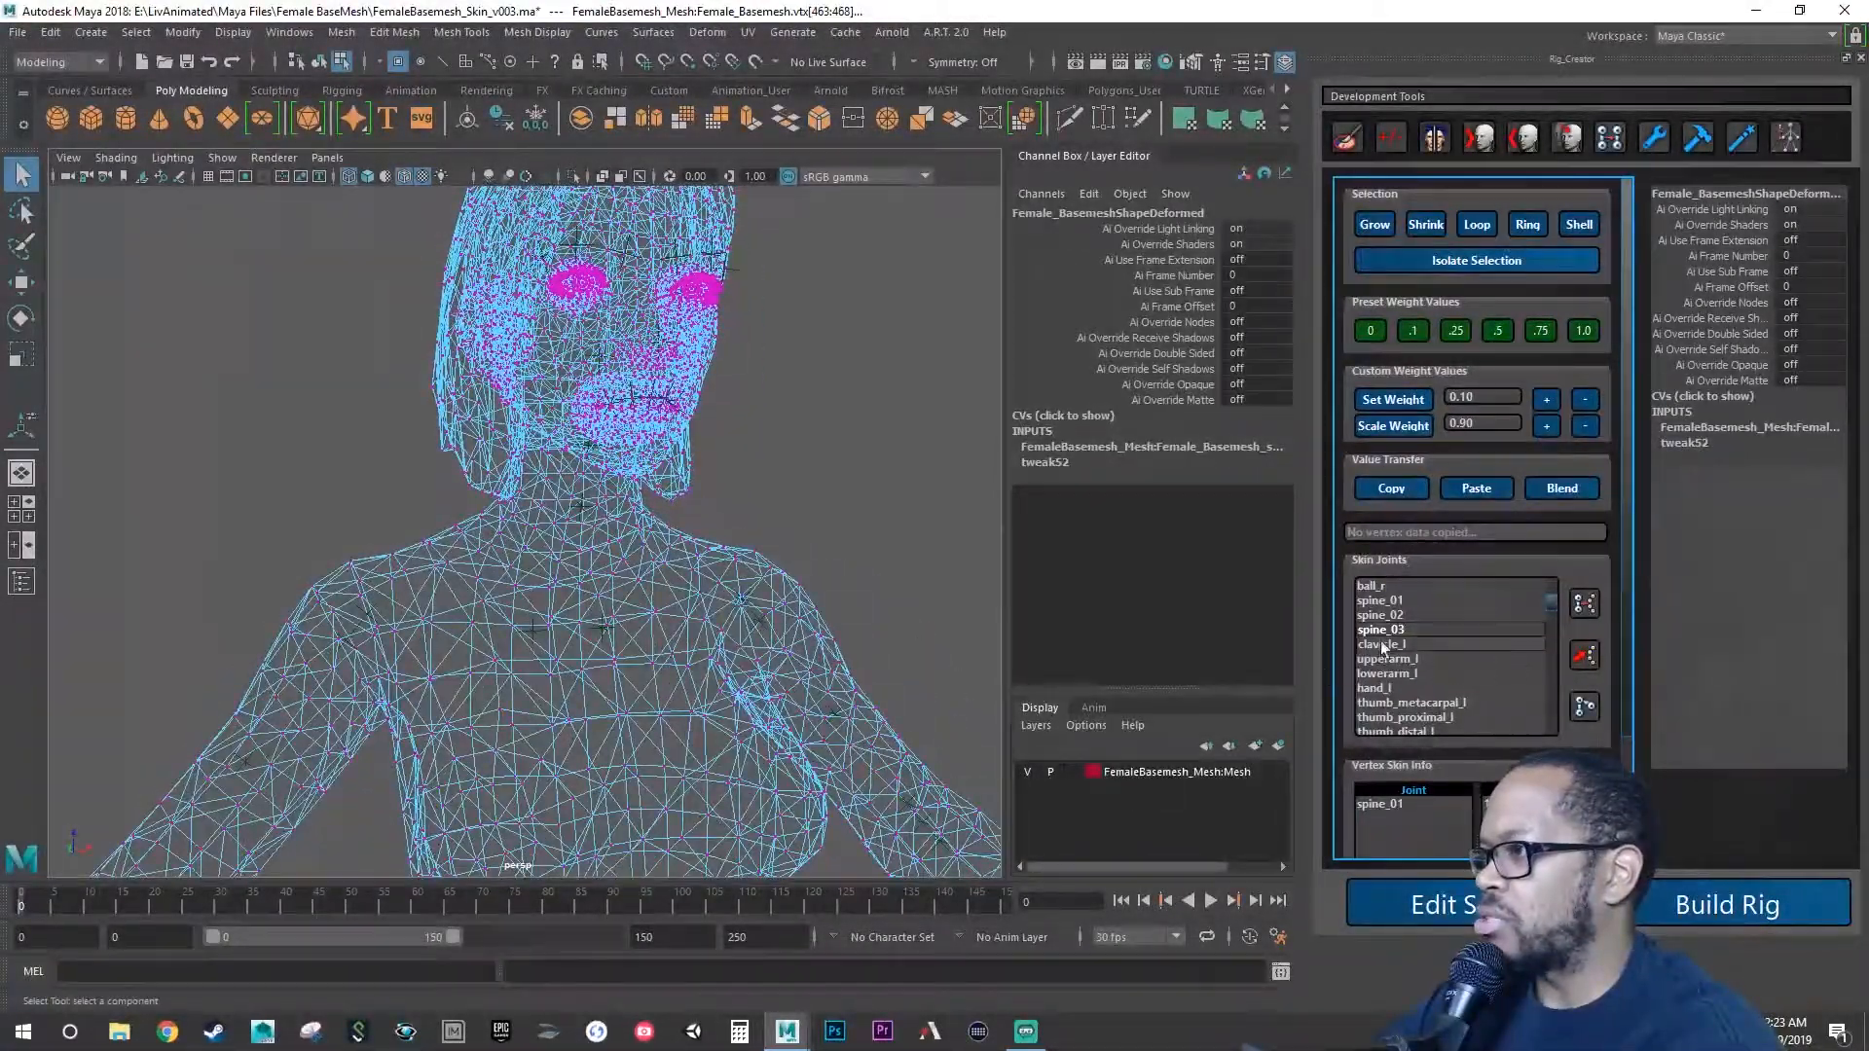
left_click_drag(678, 619, 984, 626, "alt")
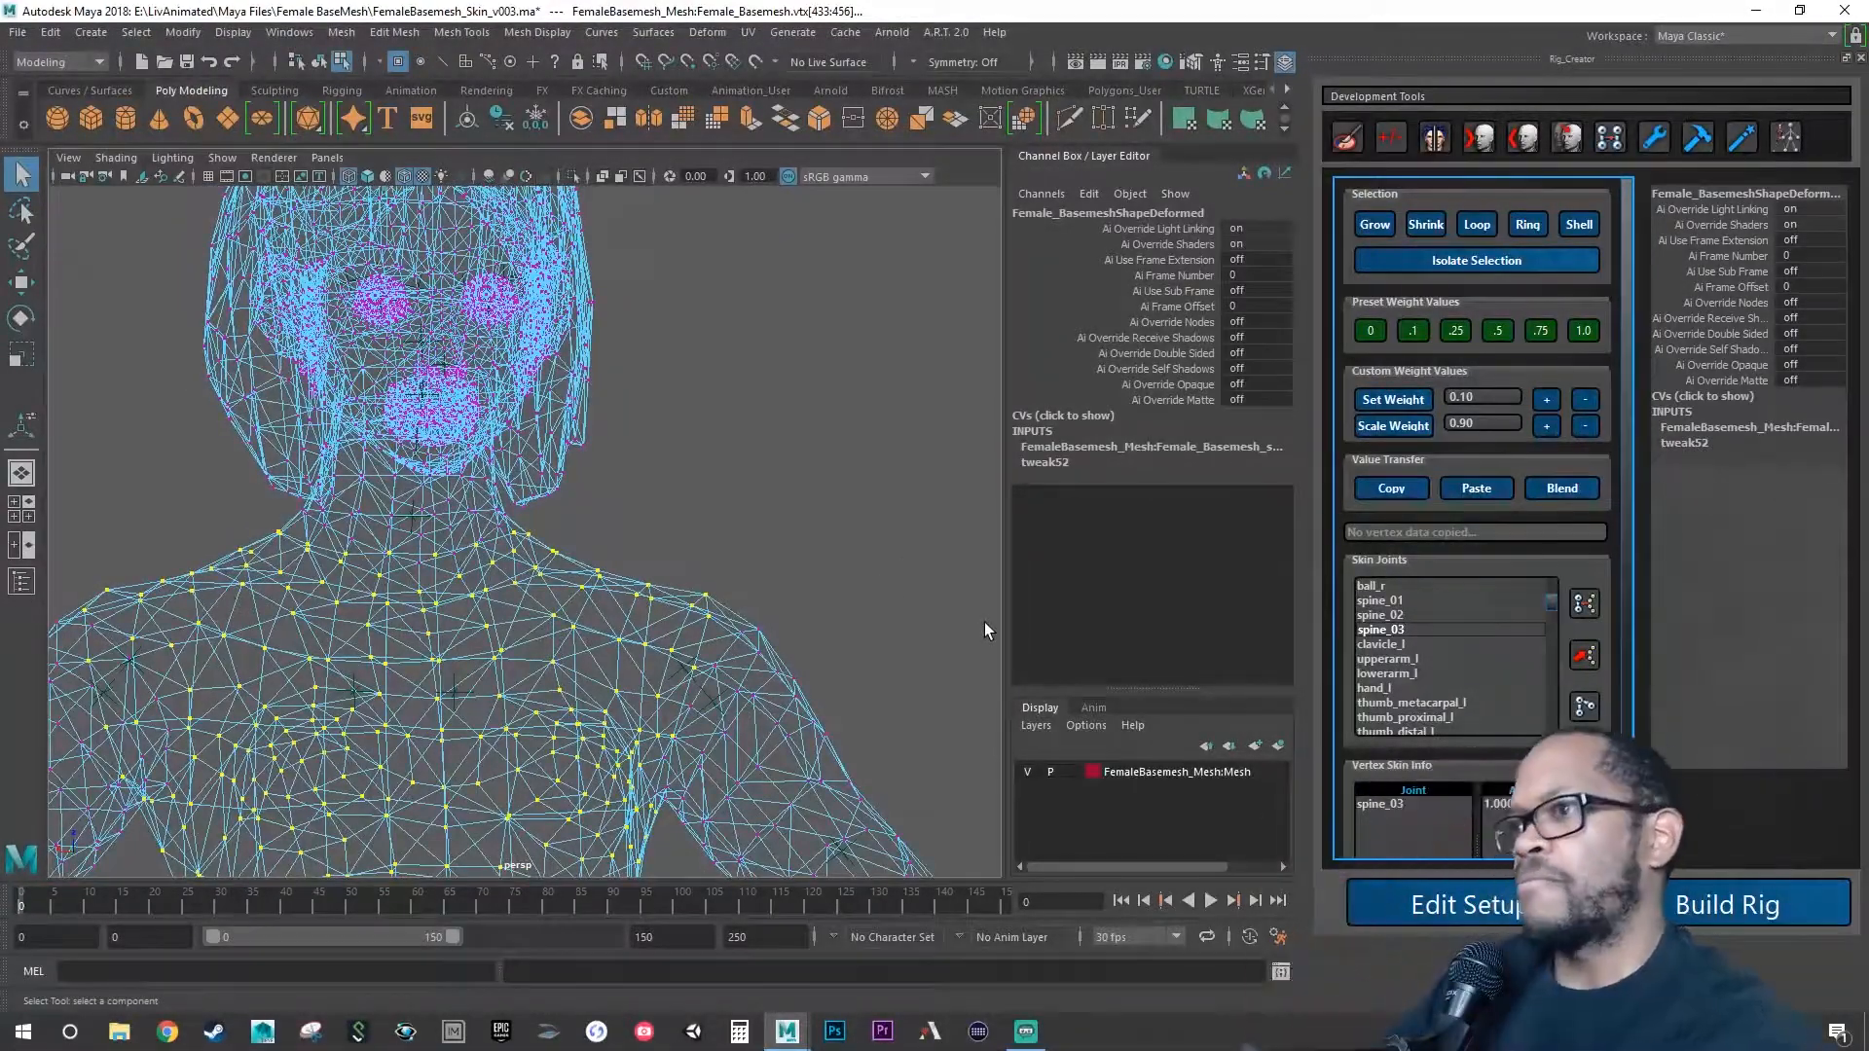
left_click_drag(771, 500, 292, 624, "alt")
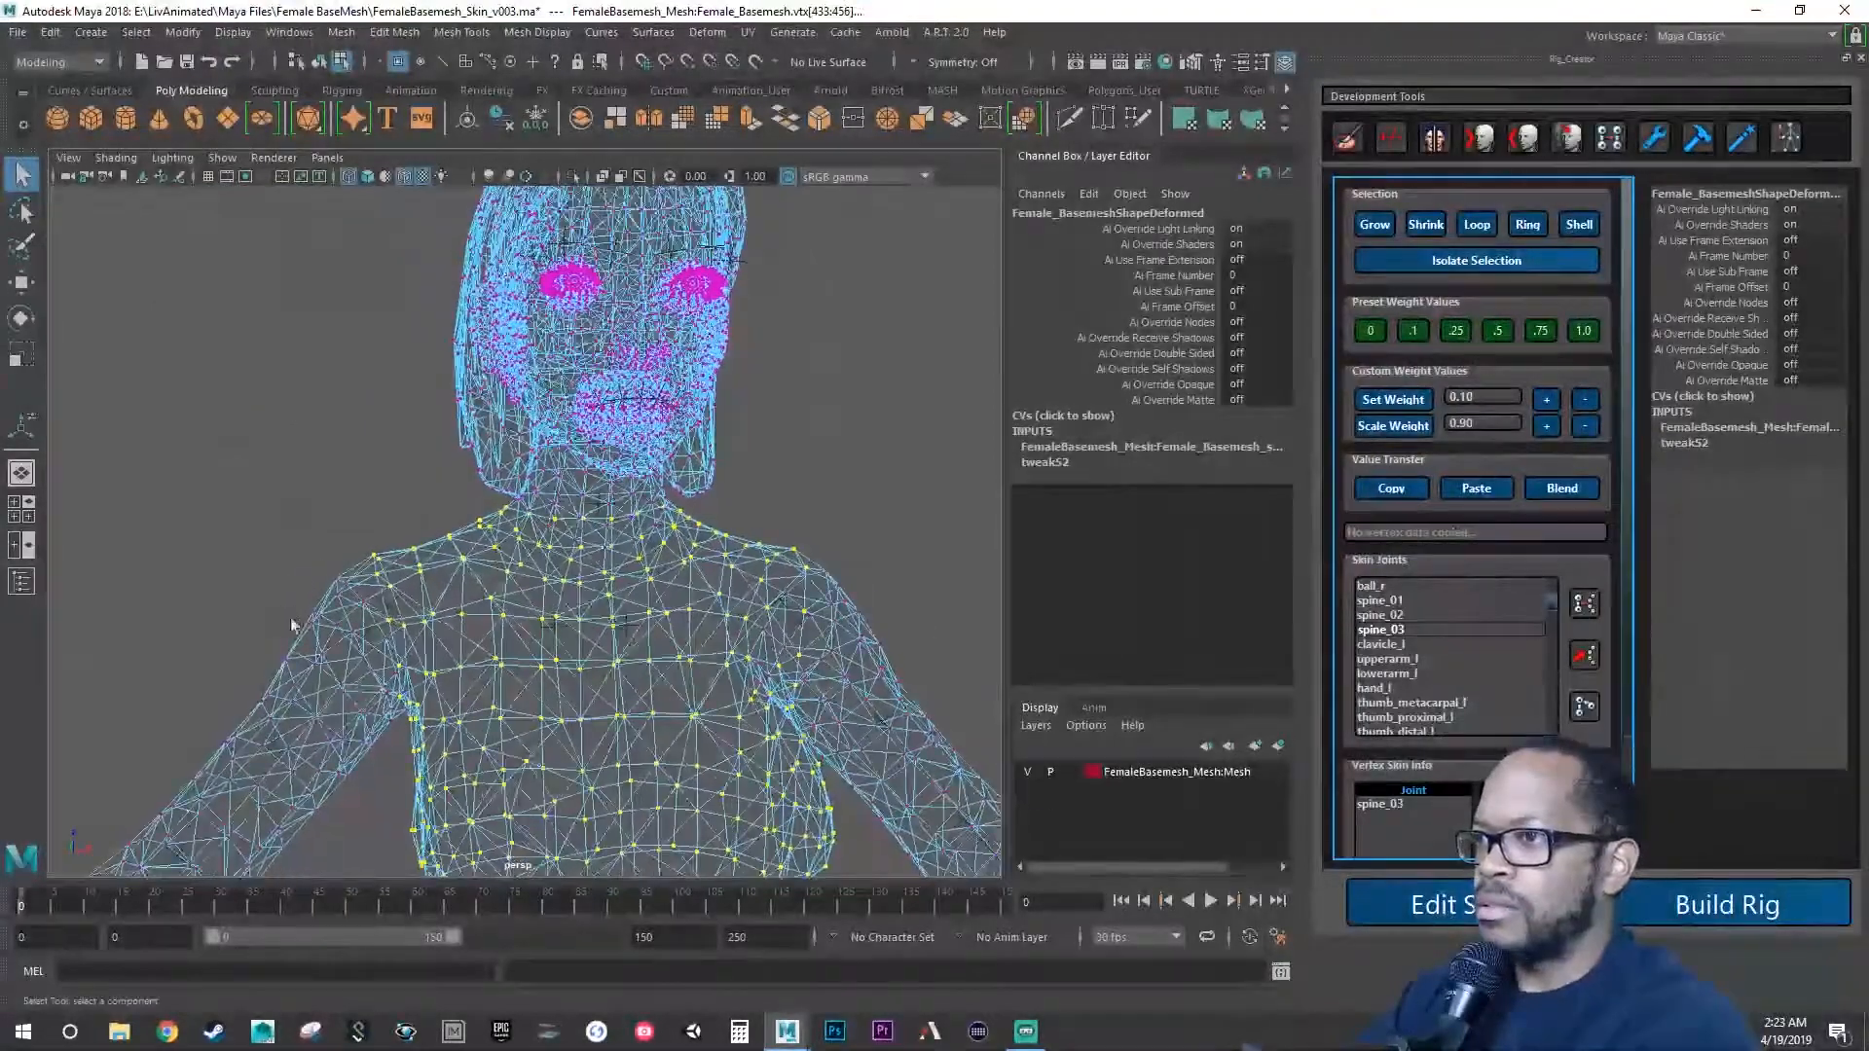
Display the model shaded with textures and select the vertices along one collarbone, from the base of the neck towards the shoulder.
left_click(368, 175)
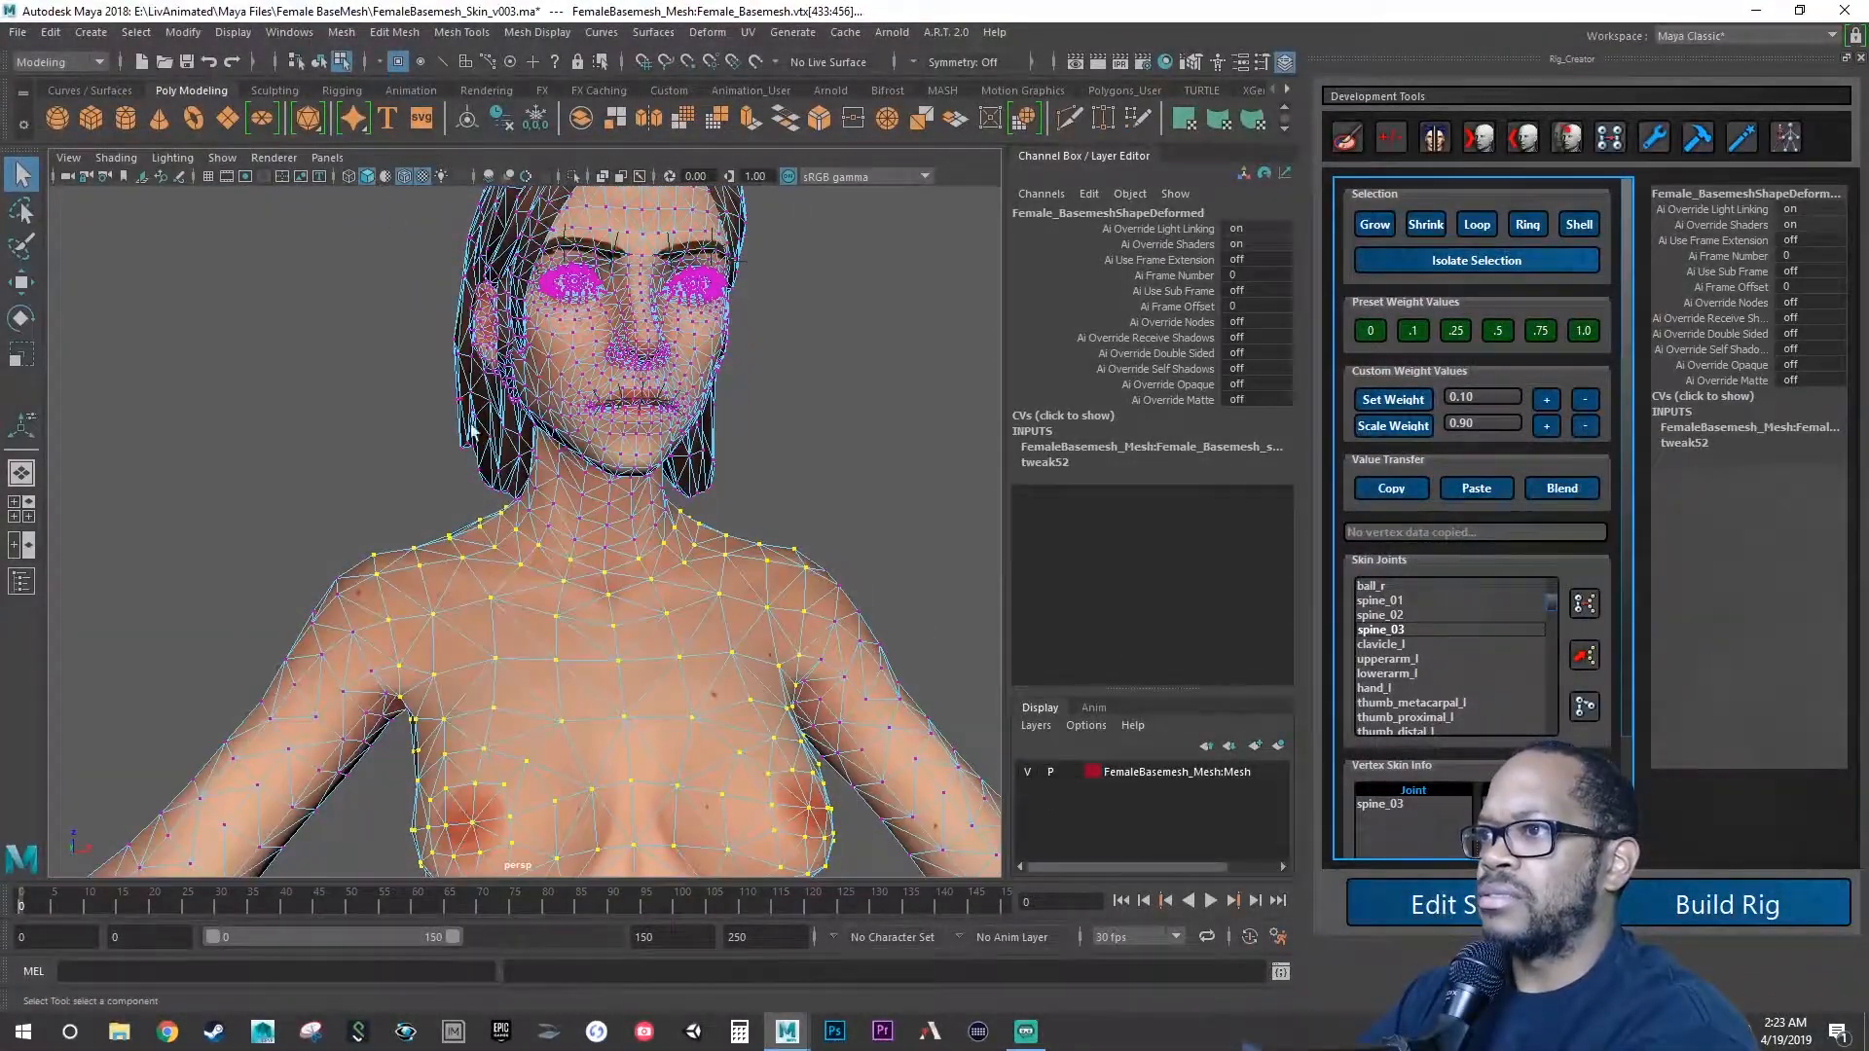
left_click_drag(546, 554, 539, 560, "alt")
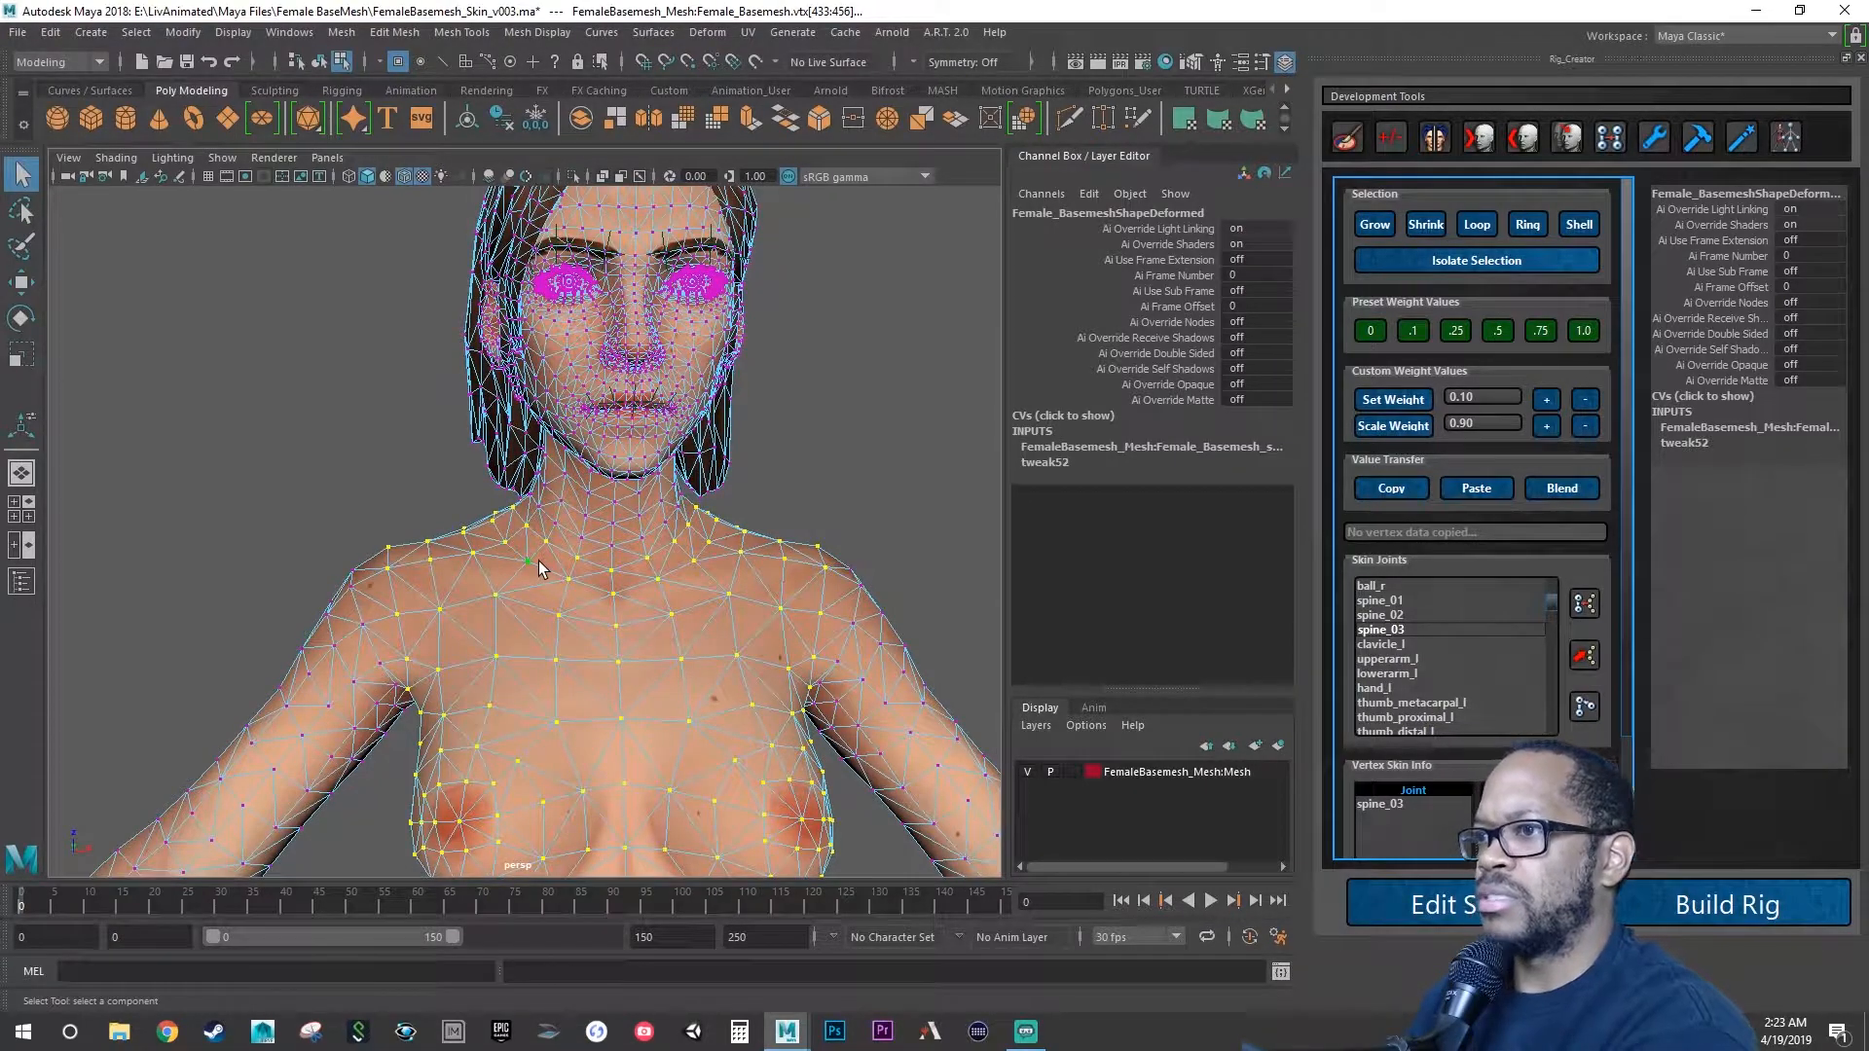
right_click_drag(456, 582, 655, 596, "alt")
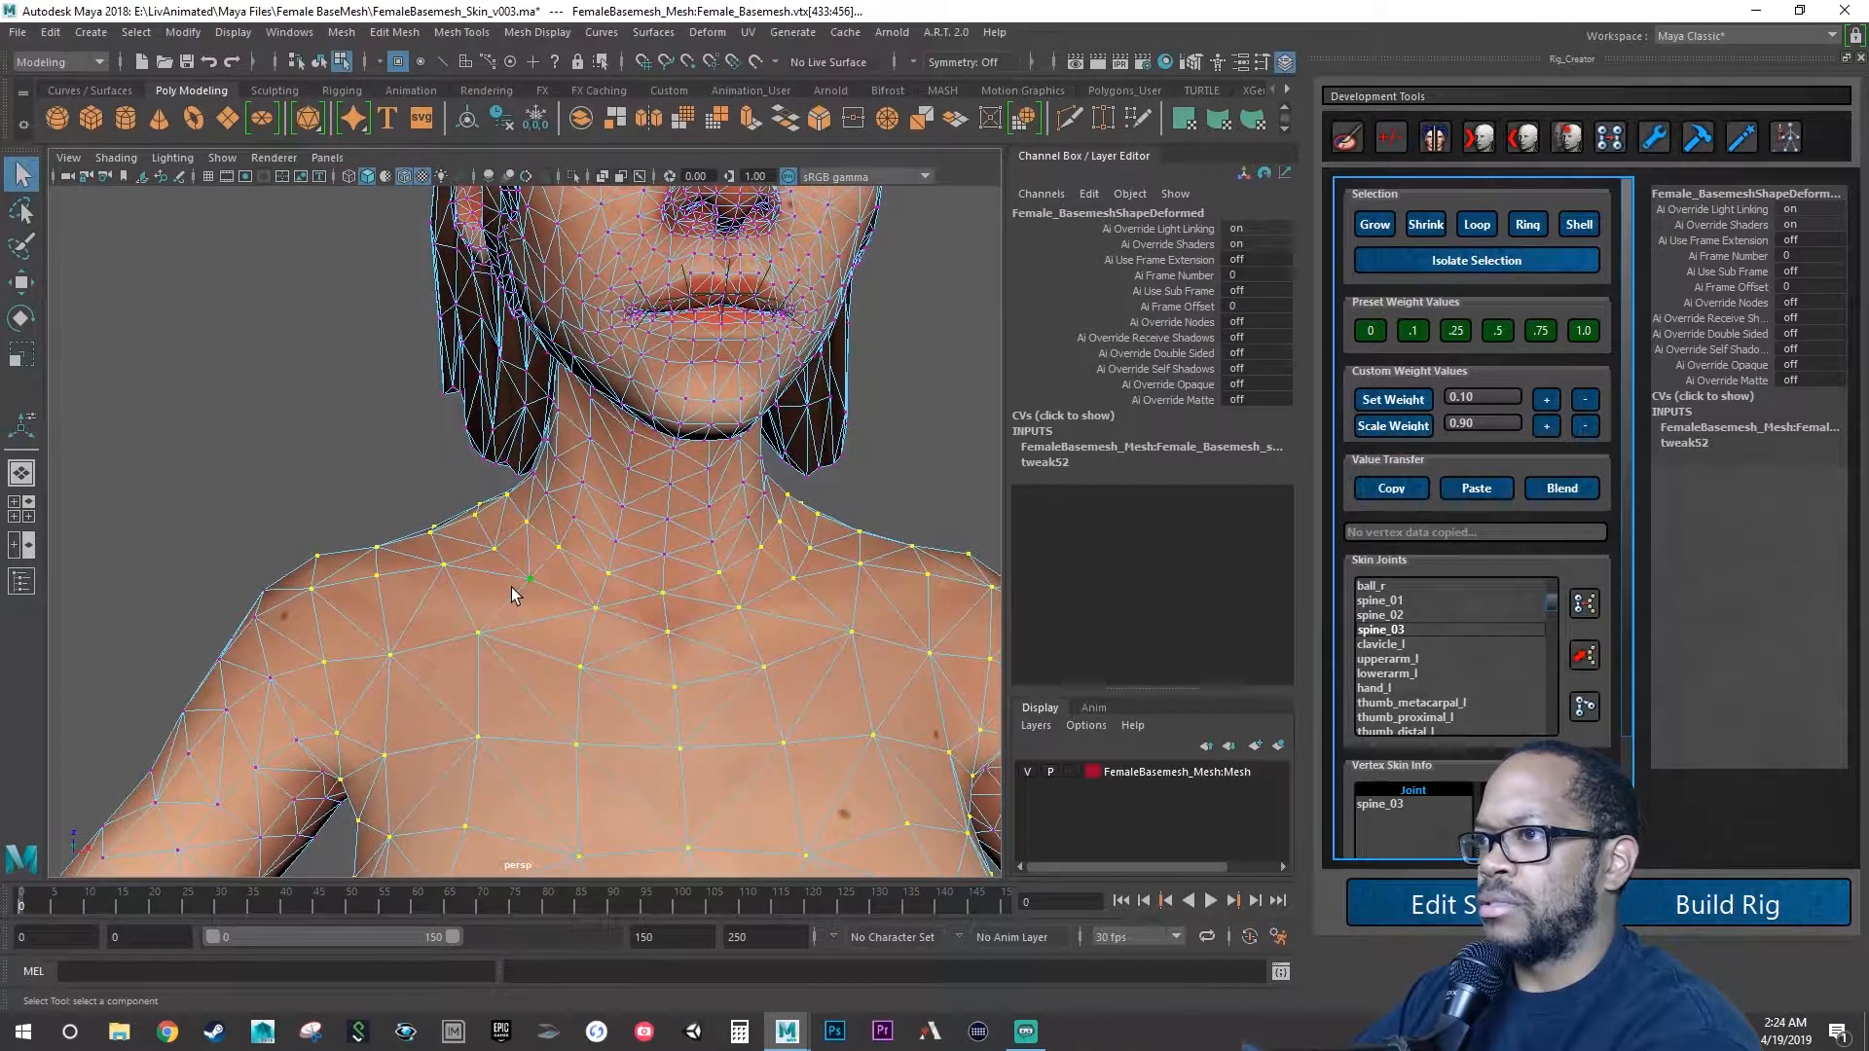
left_click_drag(522, 587, 524, 586, "alt")
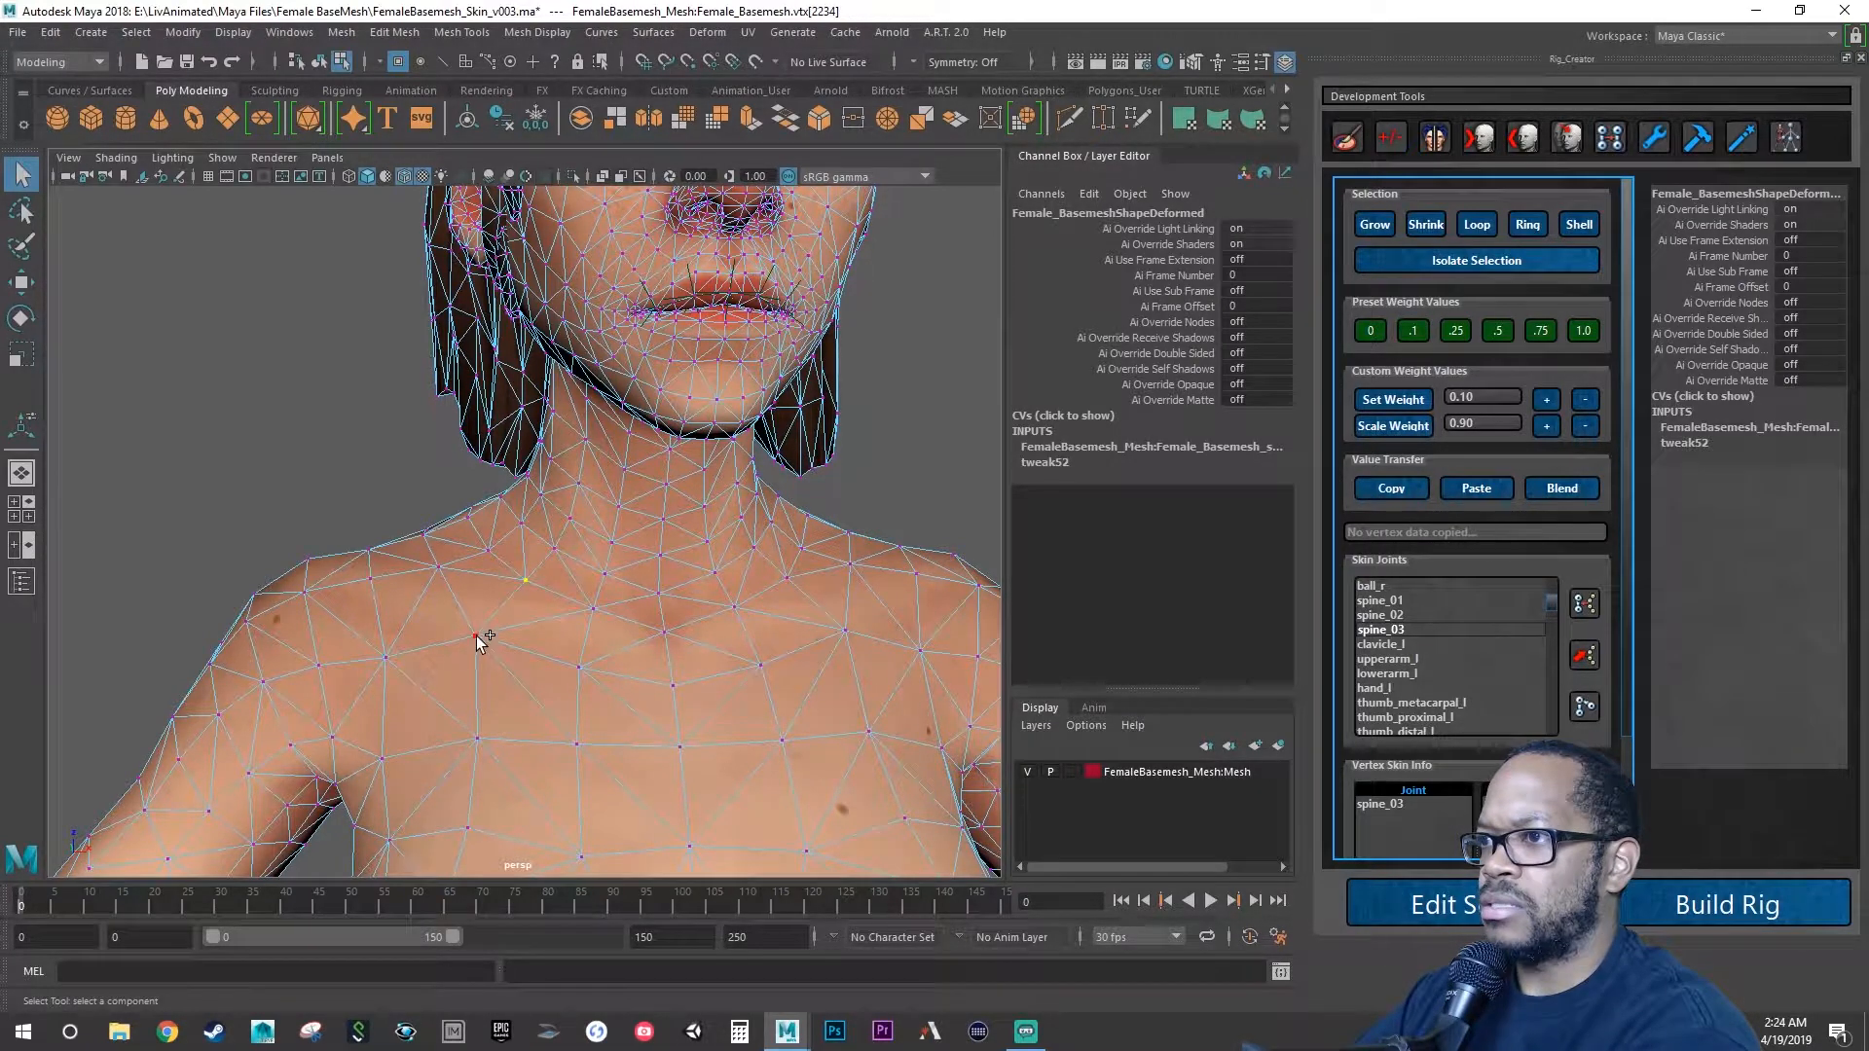
left_click(593, 608, "shift")
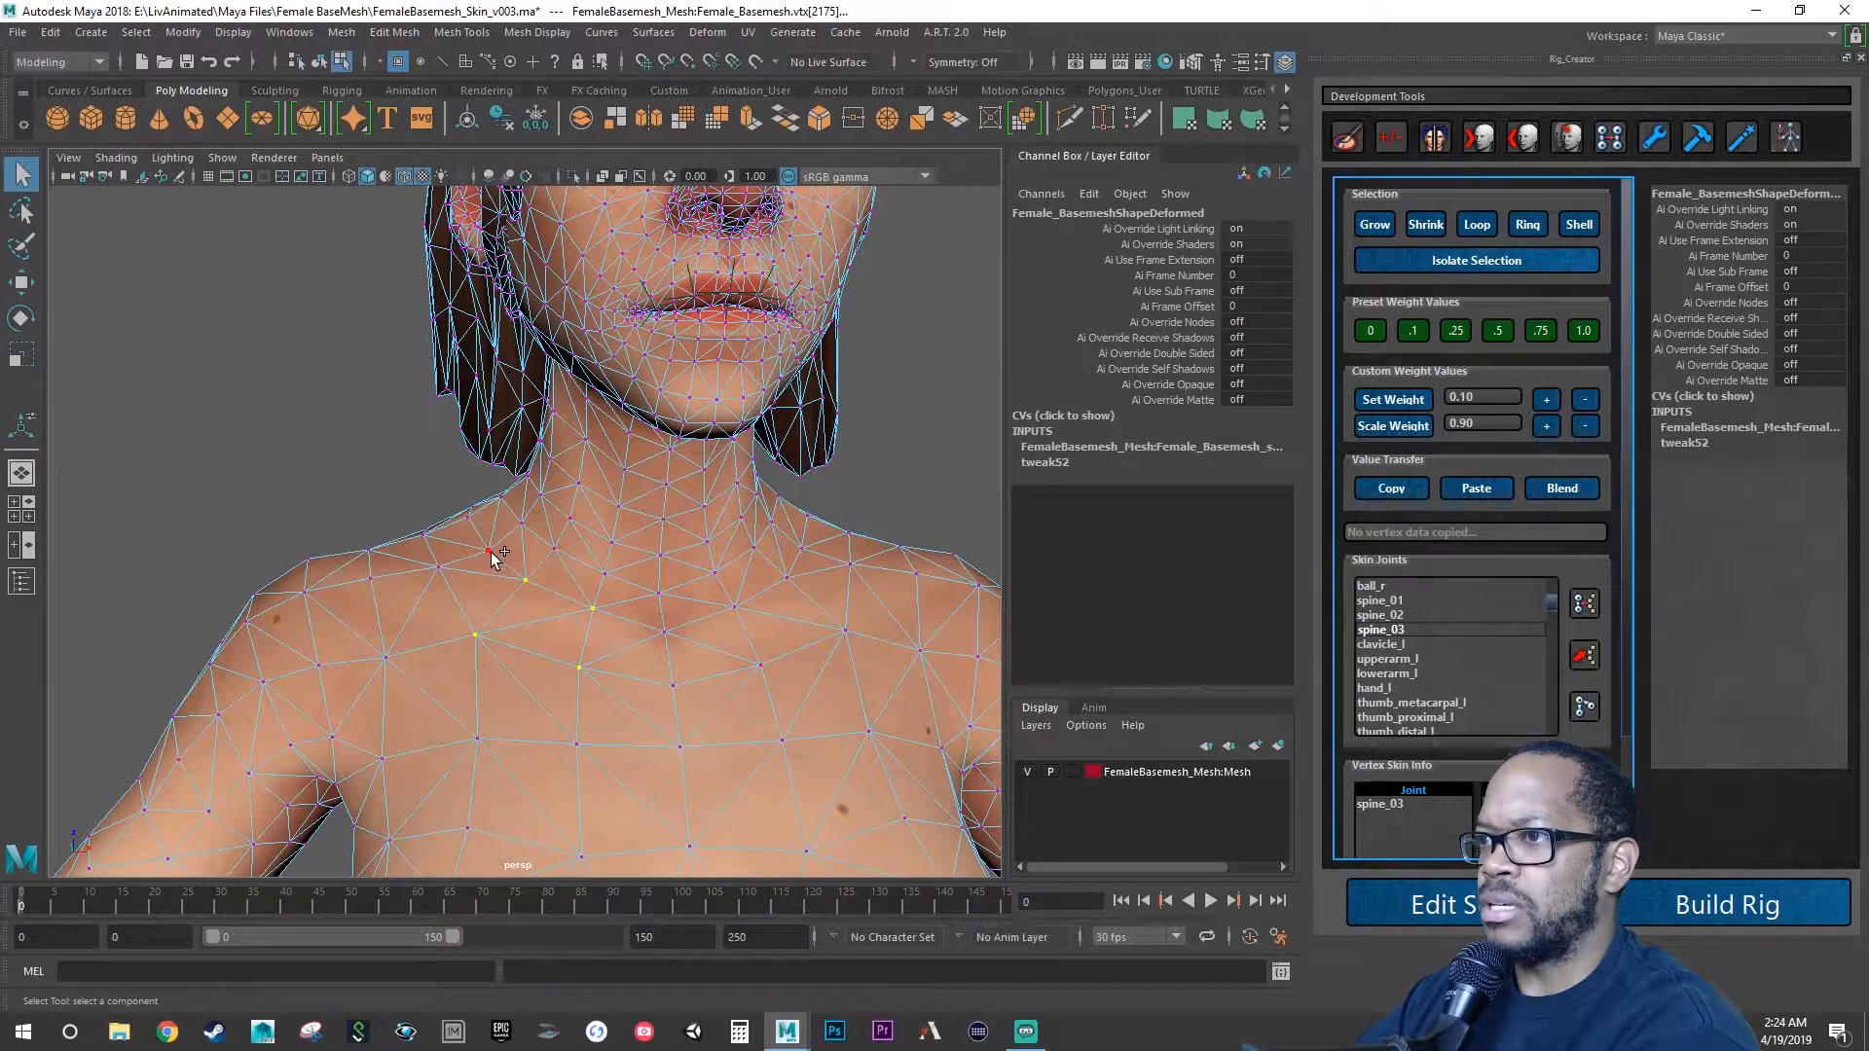
left_click(468, 516, "ctrl+shift")
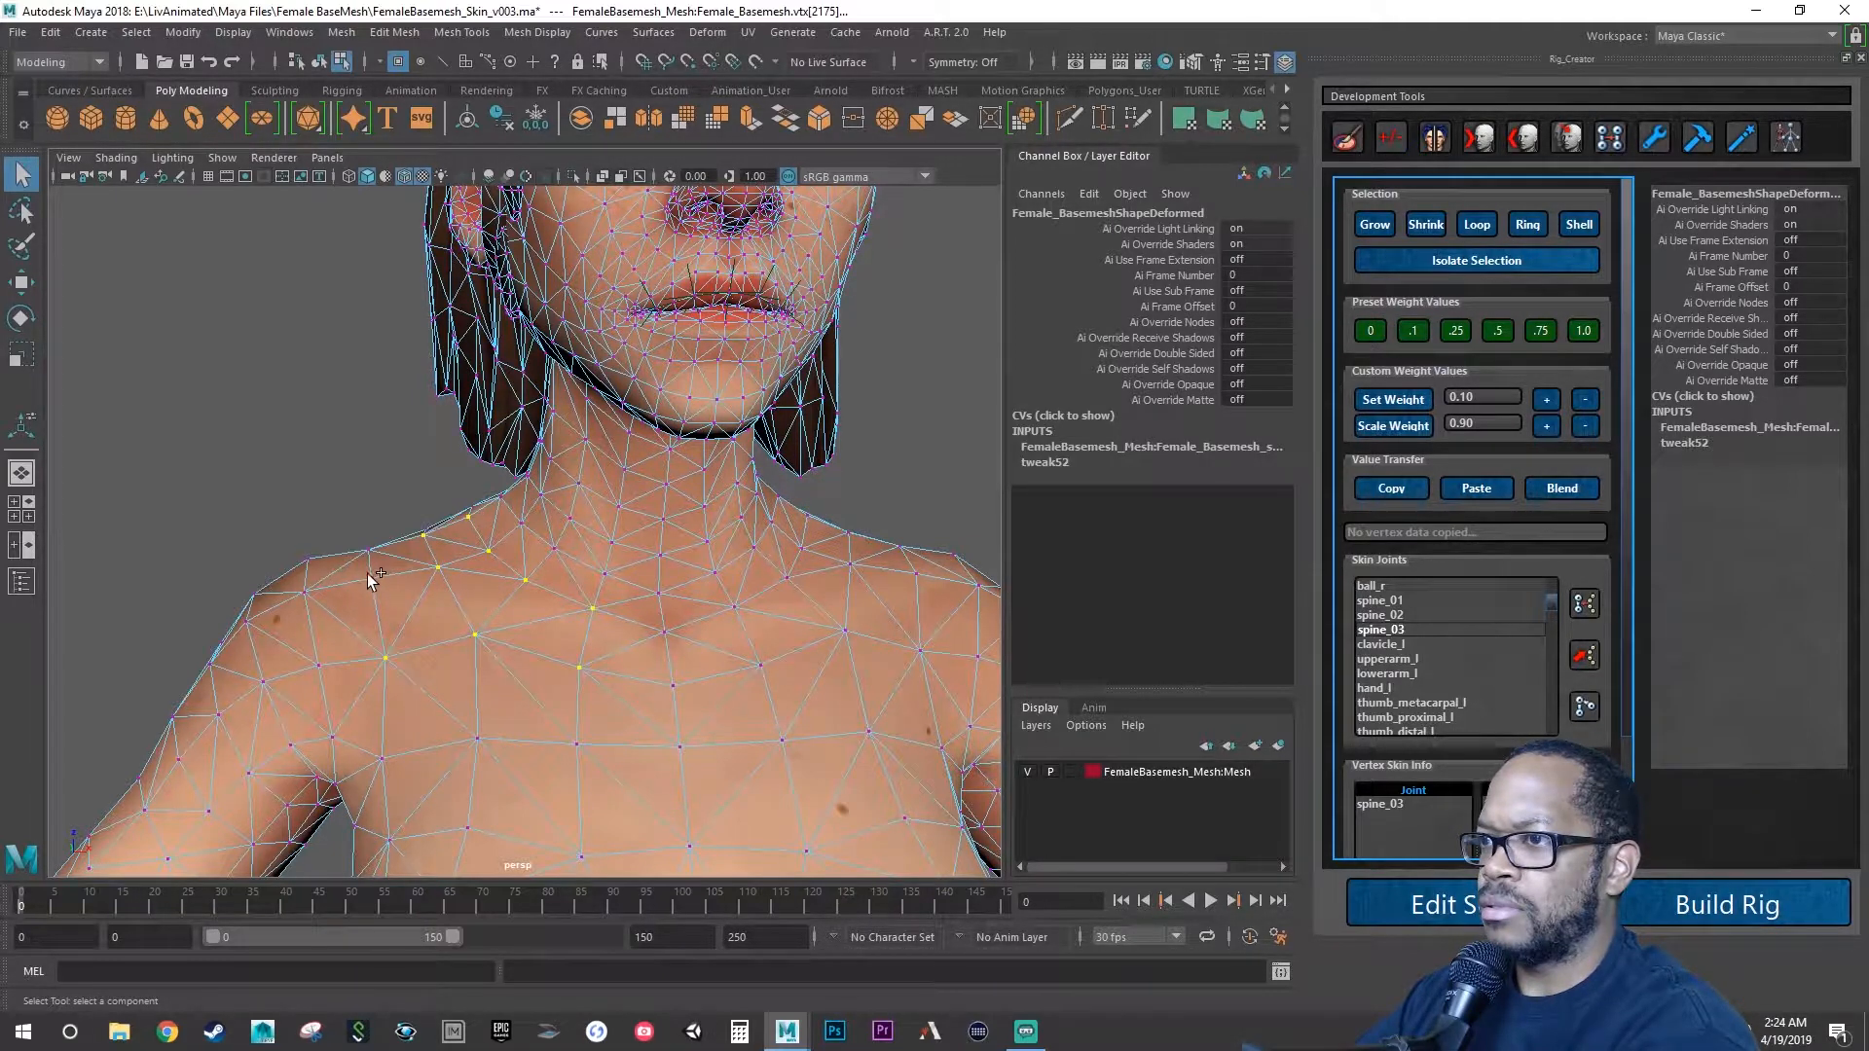
Extend the vertex selection over the top of the shoulder and onto the upper back on the same side.
left_click_drag(378, 563, 545, 576, "alt")
middle_click_drag(354, 536, 586, 595, "alt")
left_click_drag(546, 610, 611, 613, "alt")
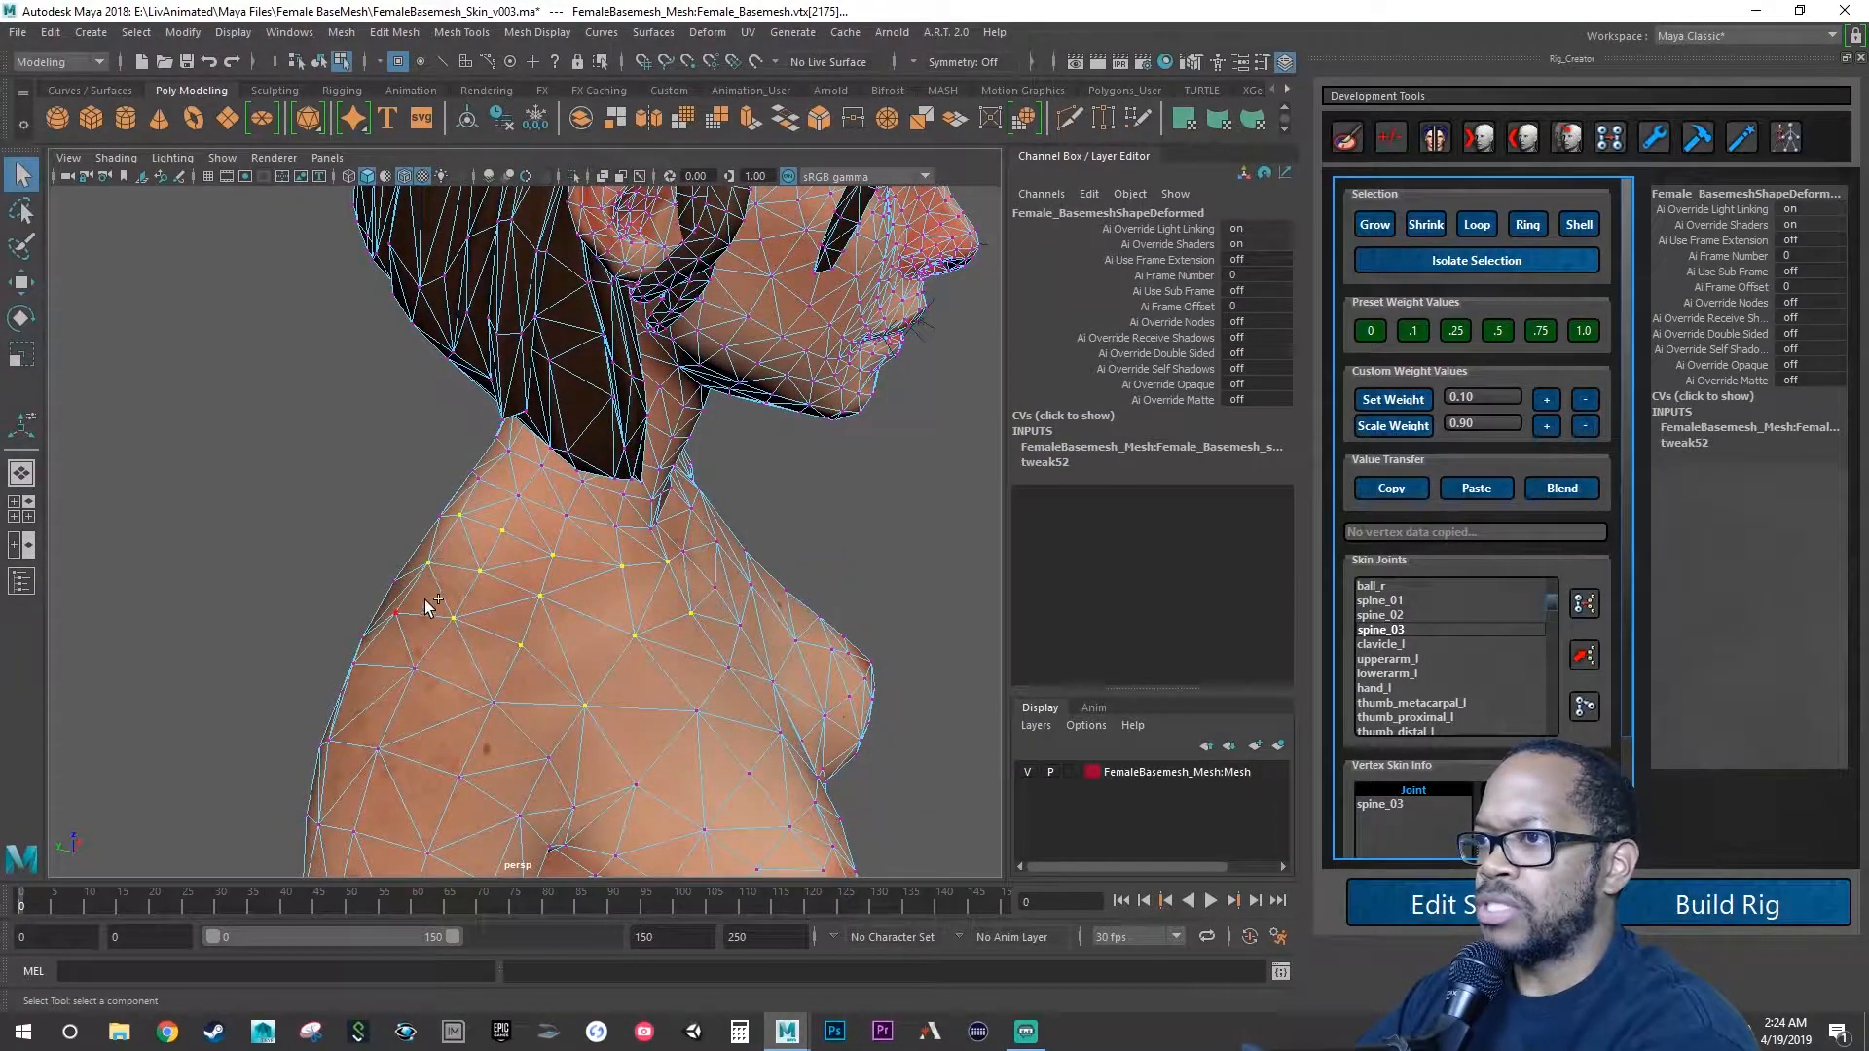
left_click_drag(399, 620, 610, 582, "alt")
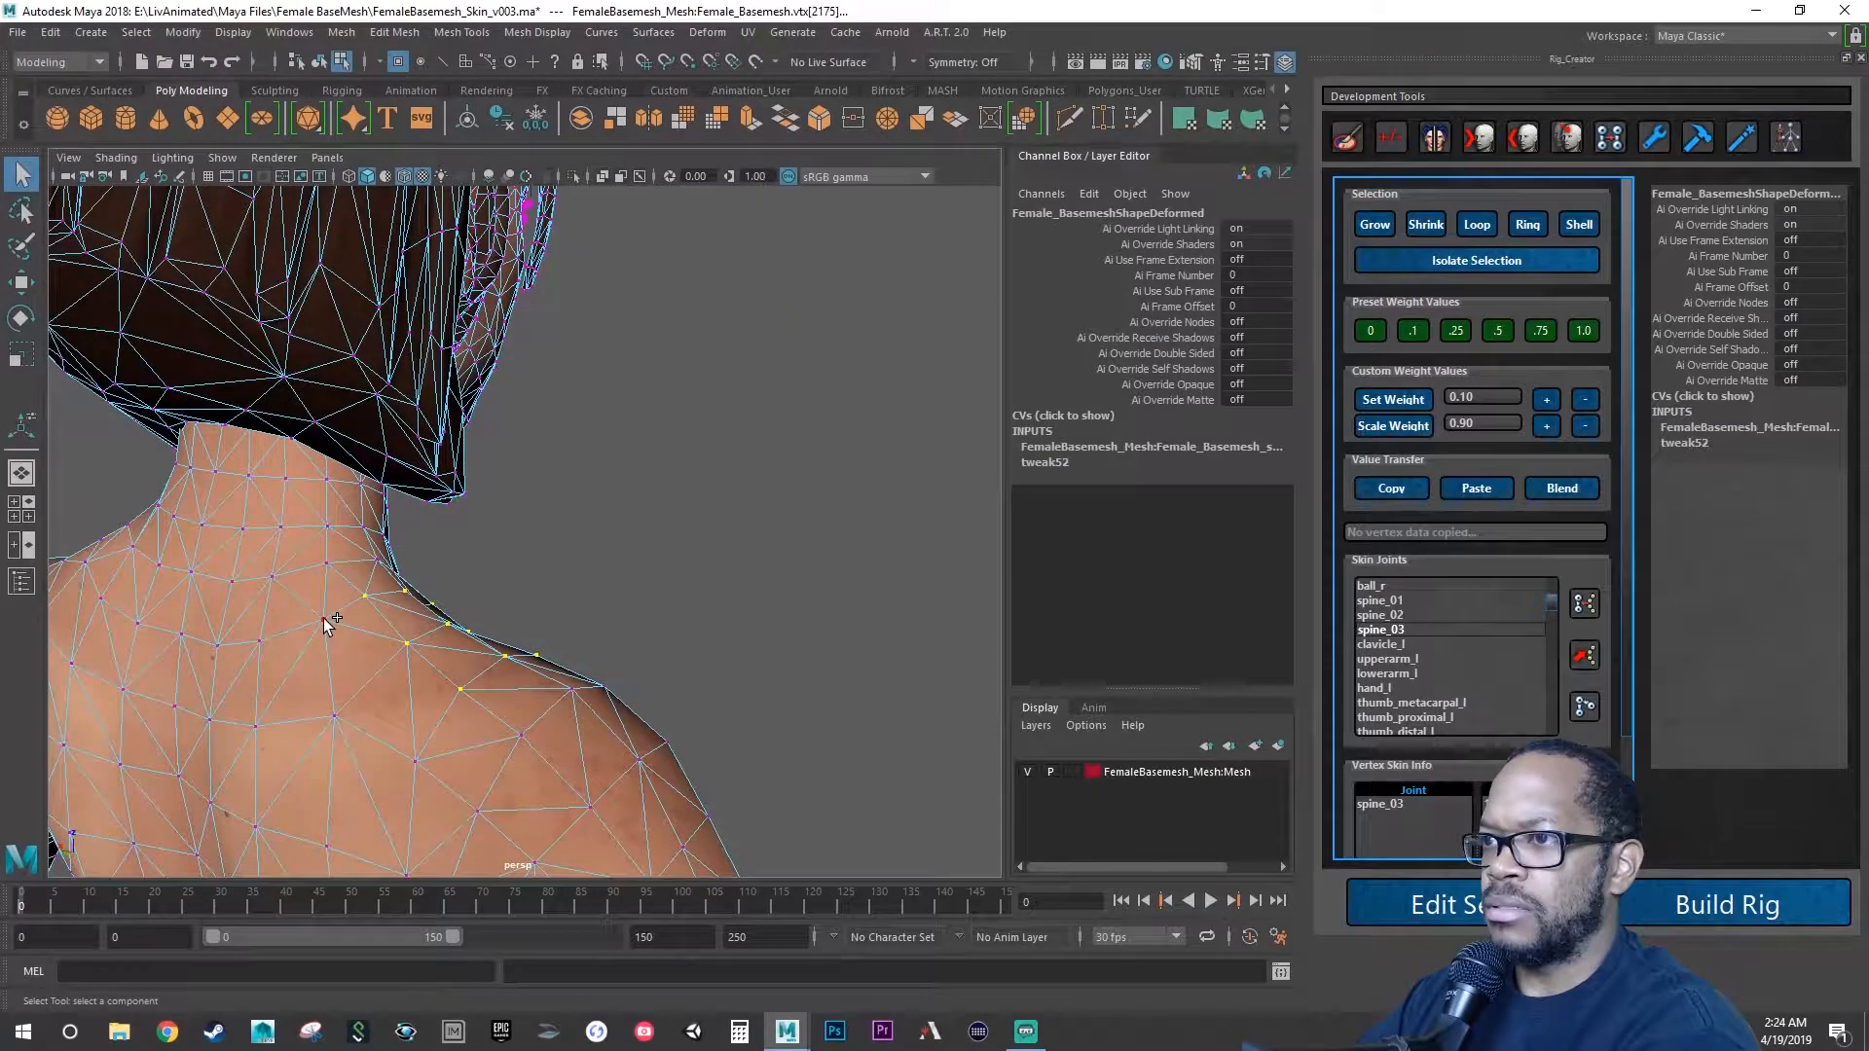
left_click(416, 761)
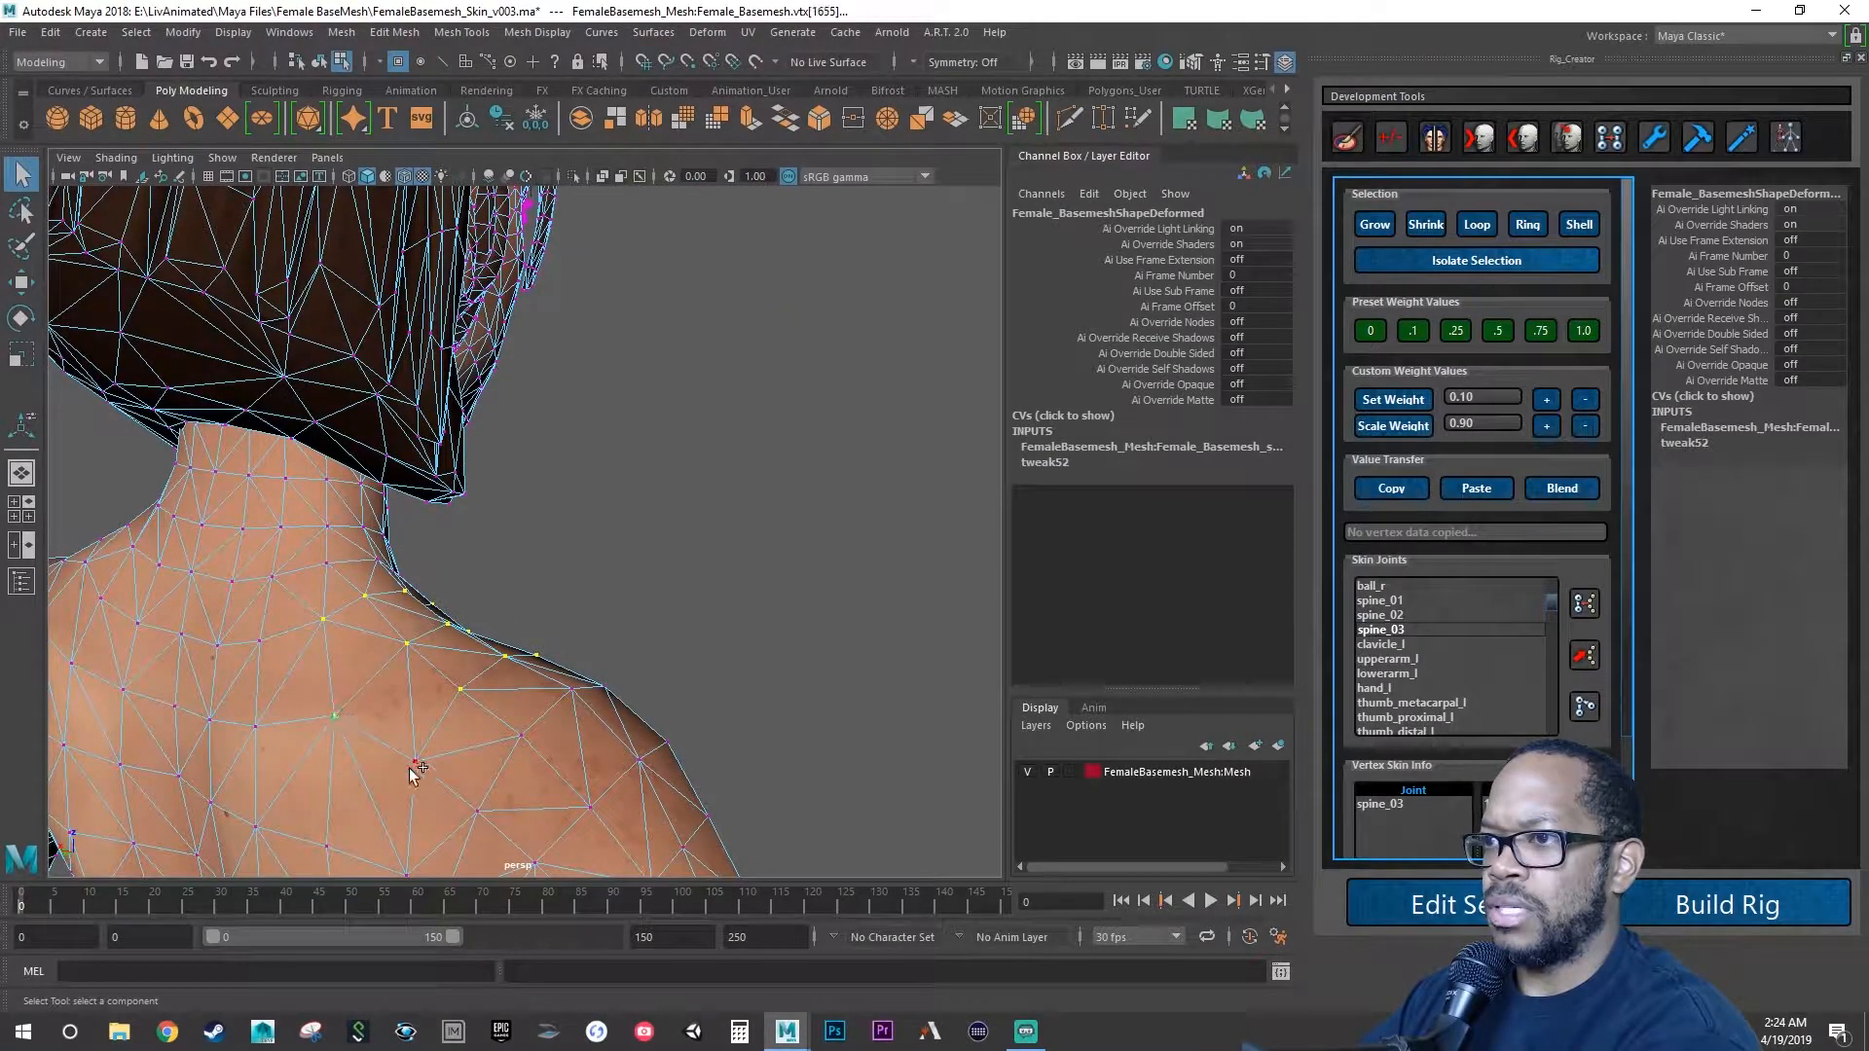
right_click_drag(416, 762, 446, 737, "alt")
left_click_drag(447, 737, 513, 715, "alt")
right_click_drag(512, 715, 396, 694, "alt")
left_click_drag(396, 701, 493, 680, "alt")
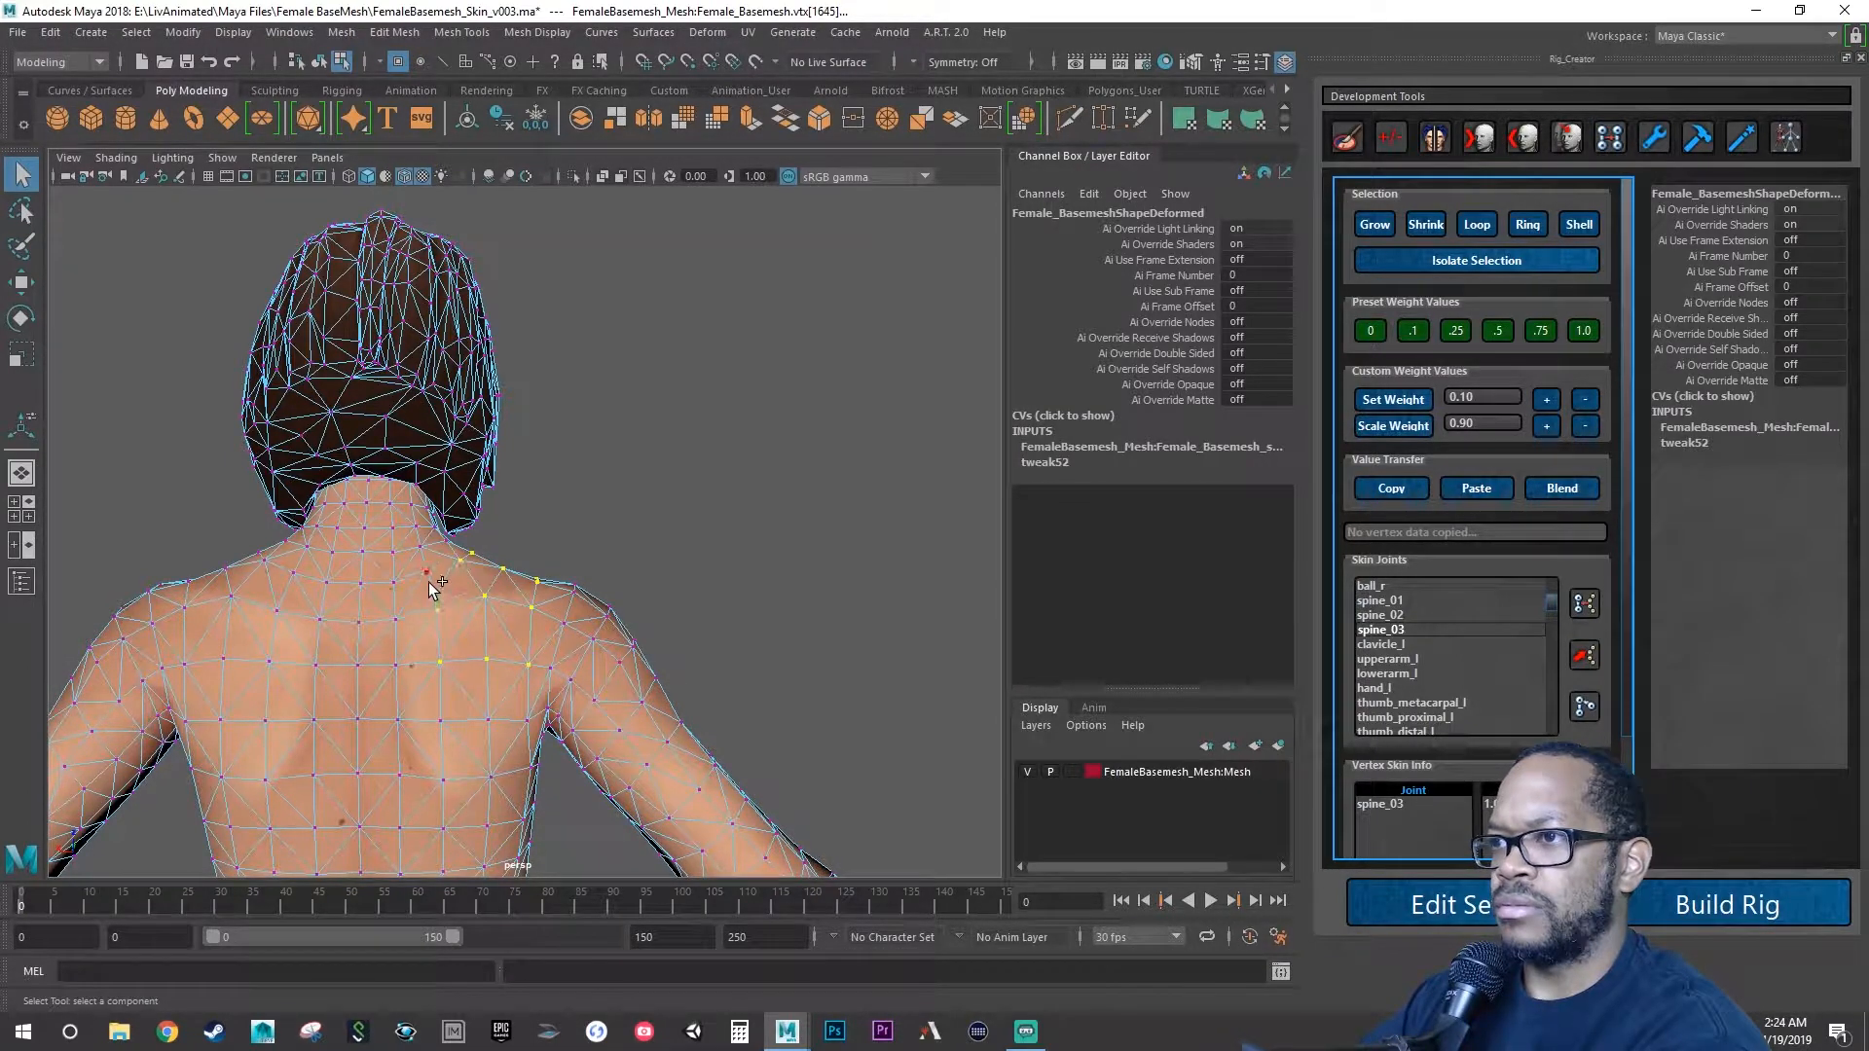
Assign the selected collarbone, shoulder and upper-back vertices a full weight of 1.0 to the clavicle_r joint.
left_click_drag(572, 607, 128, 631, "alt")
left_click_drag(374, 633, 350, 634, "alt")
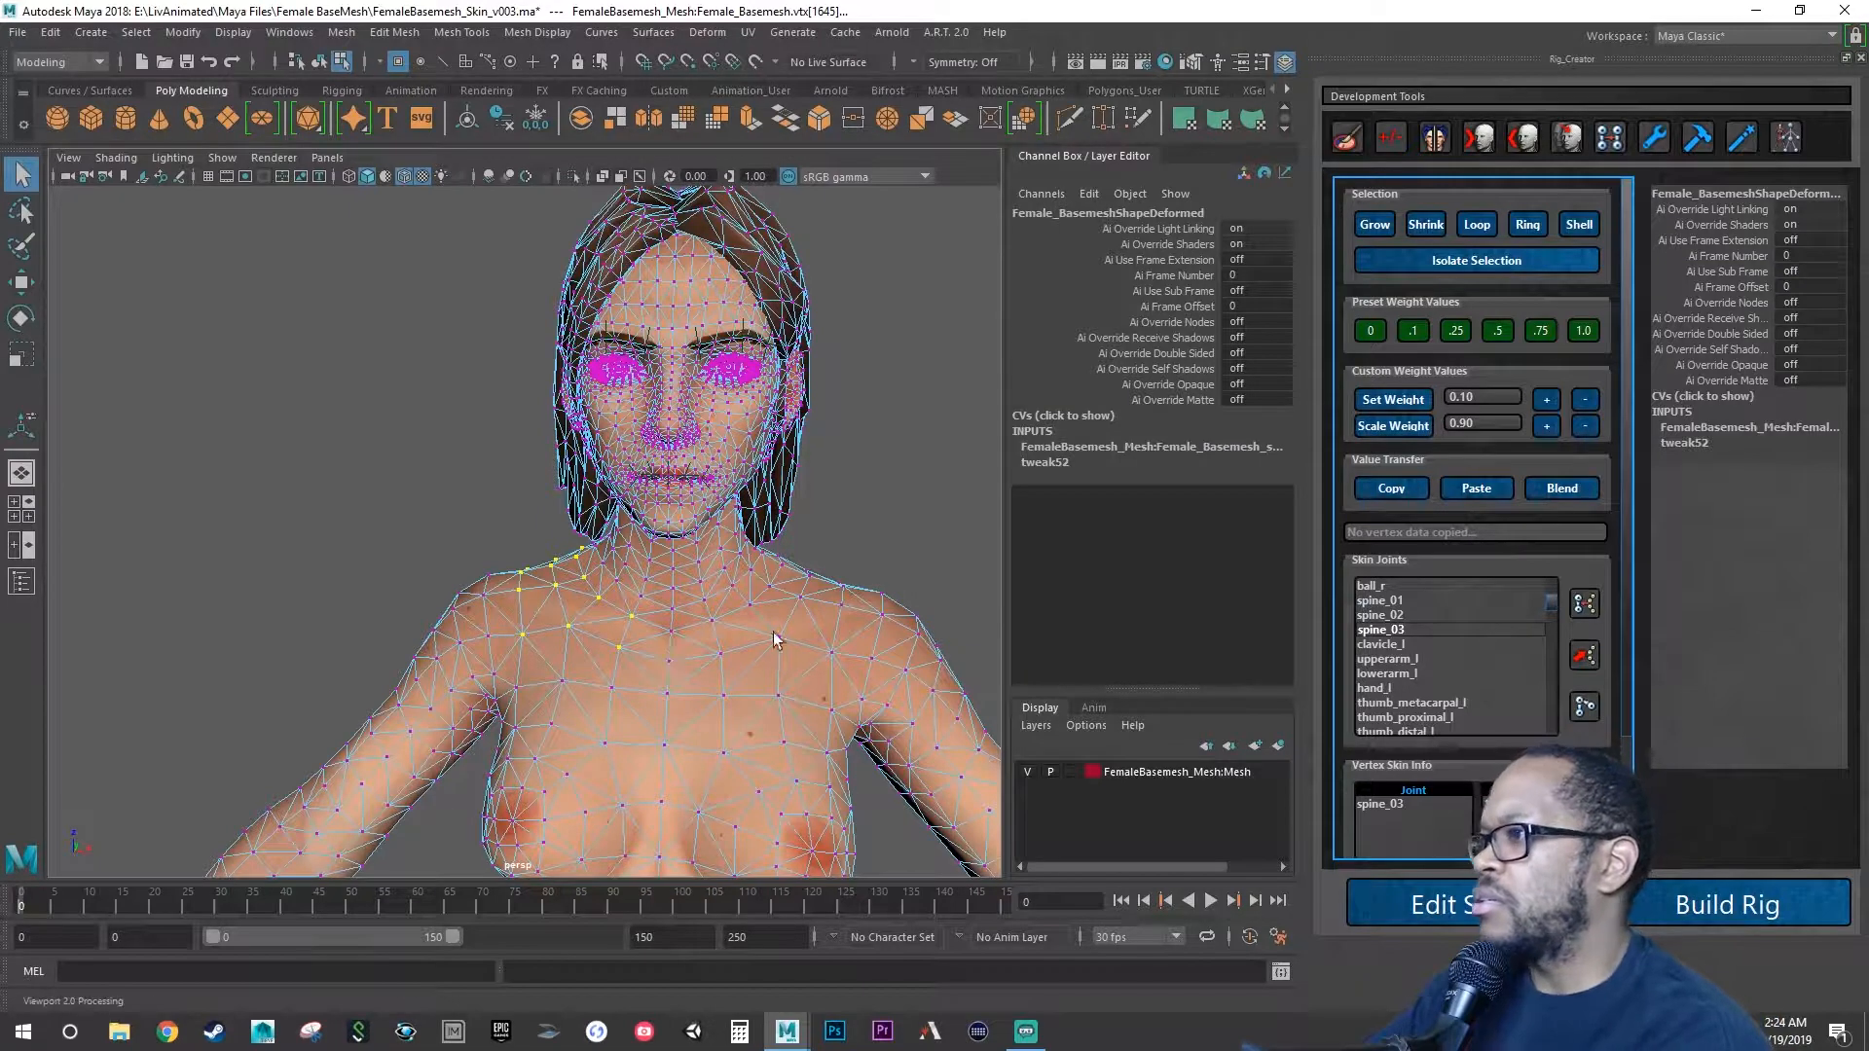
scroll(1437, 652, "down", 6)
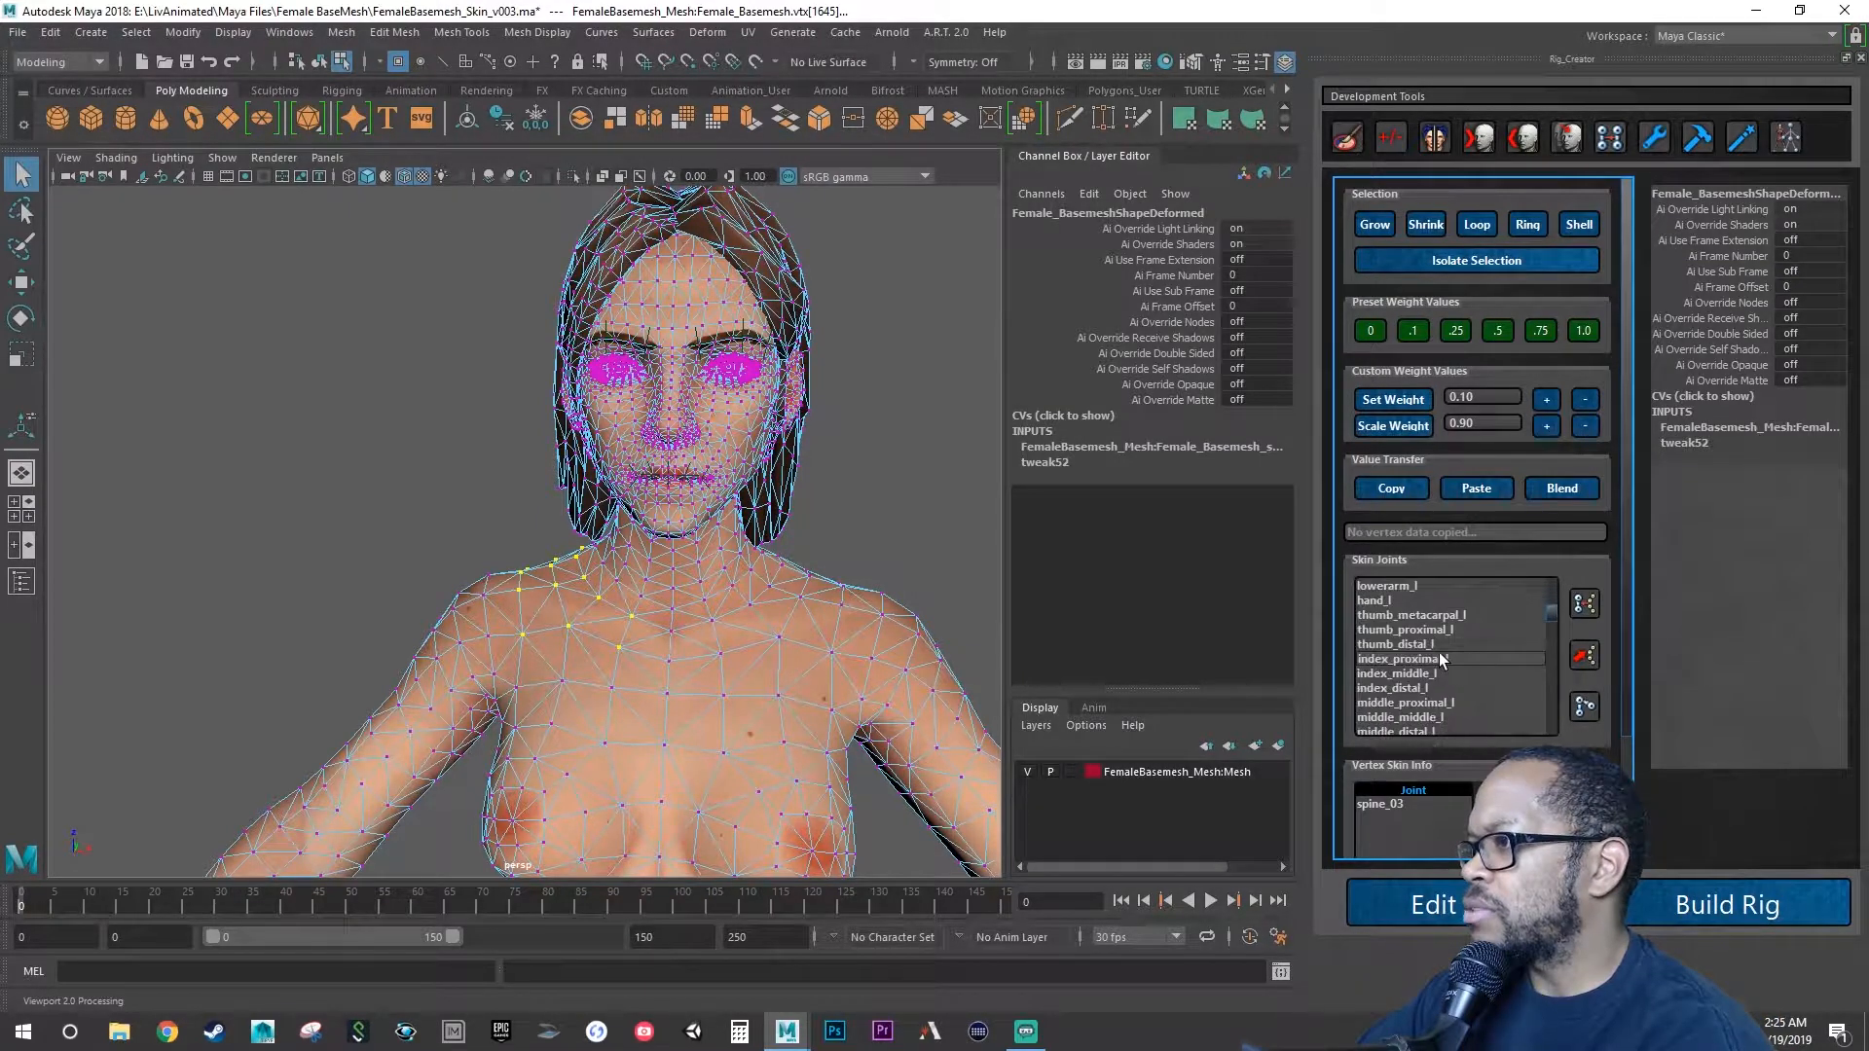
scroll(1438, 660, "down", 1)
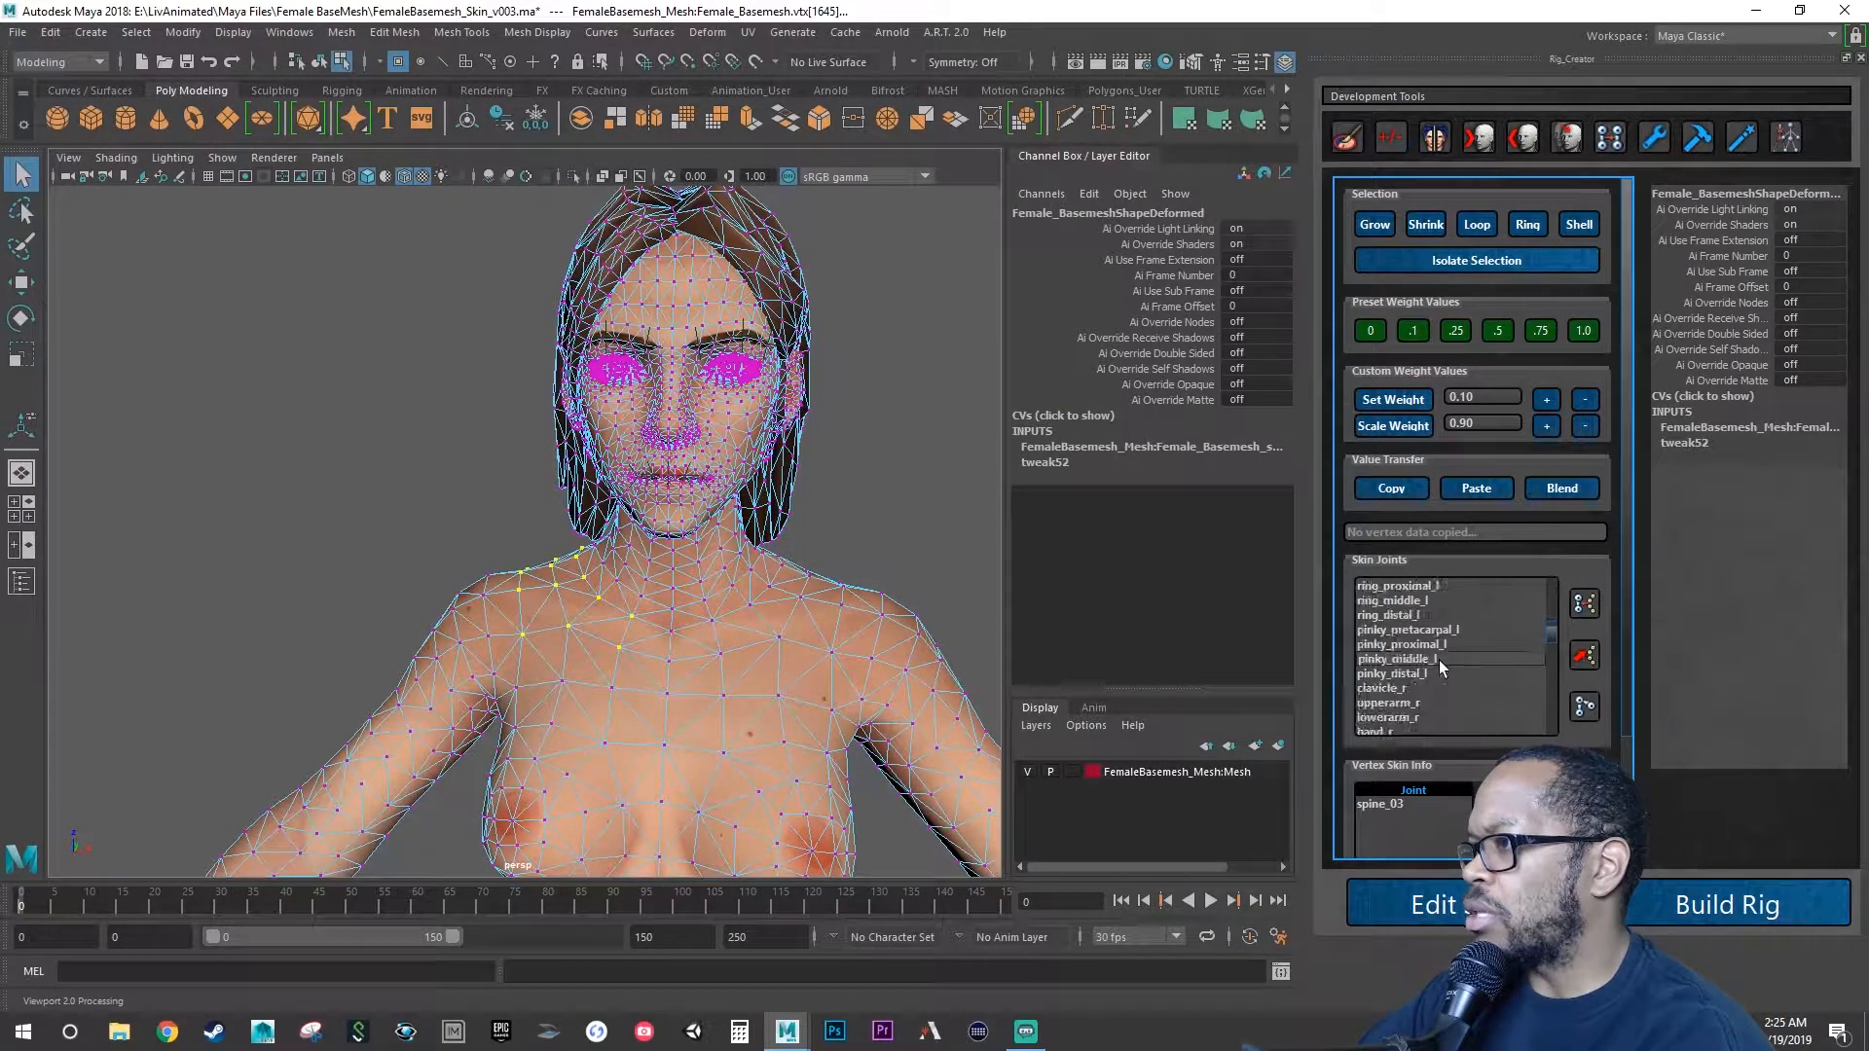
left_click(1401, 687)
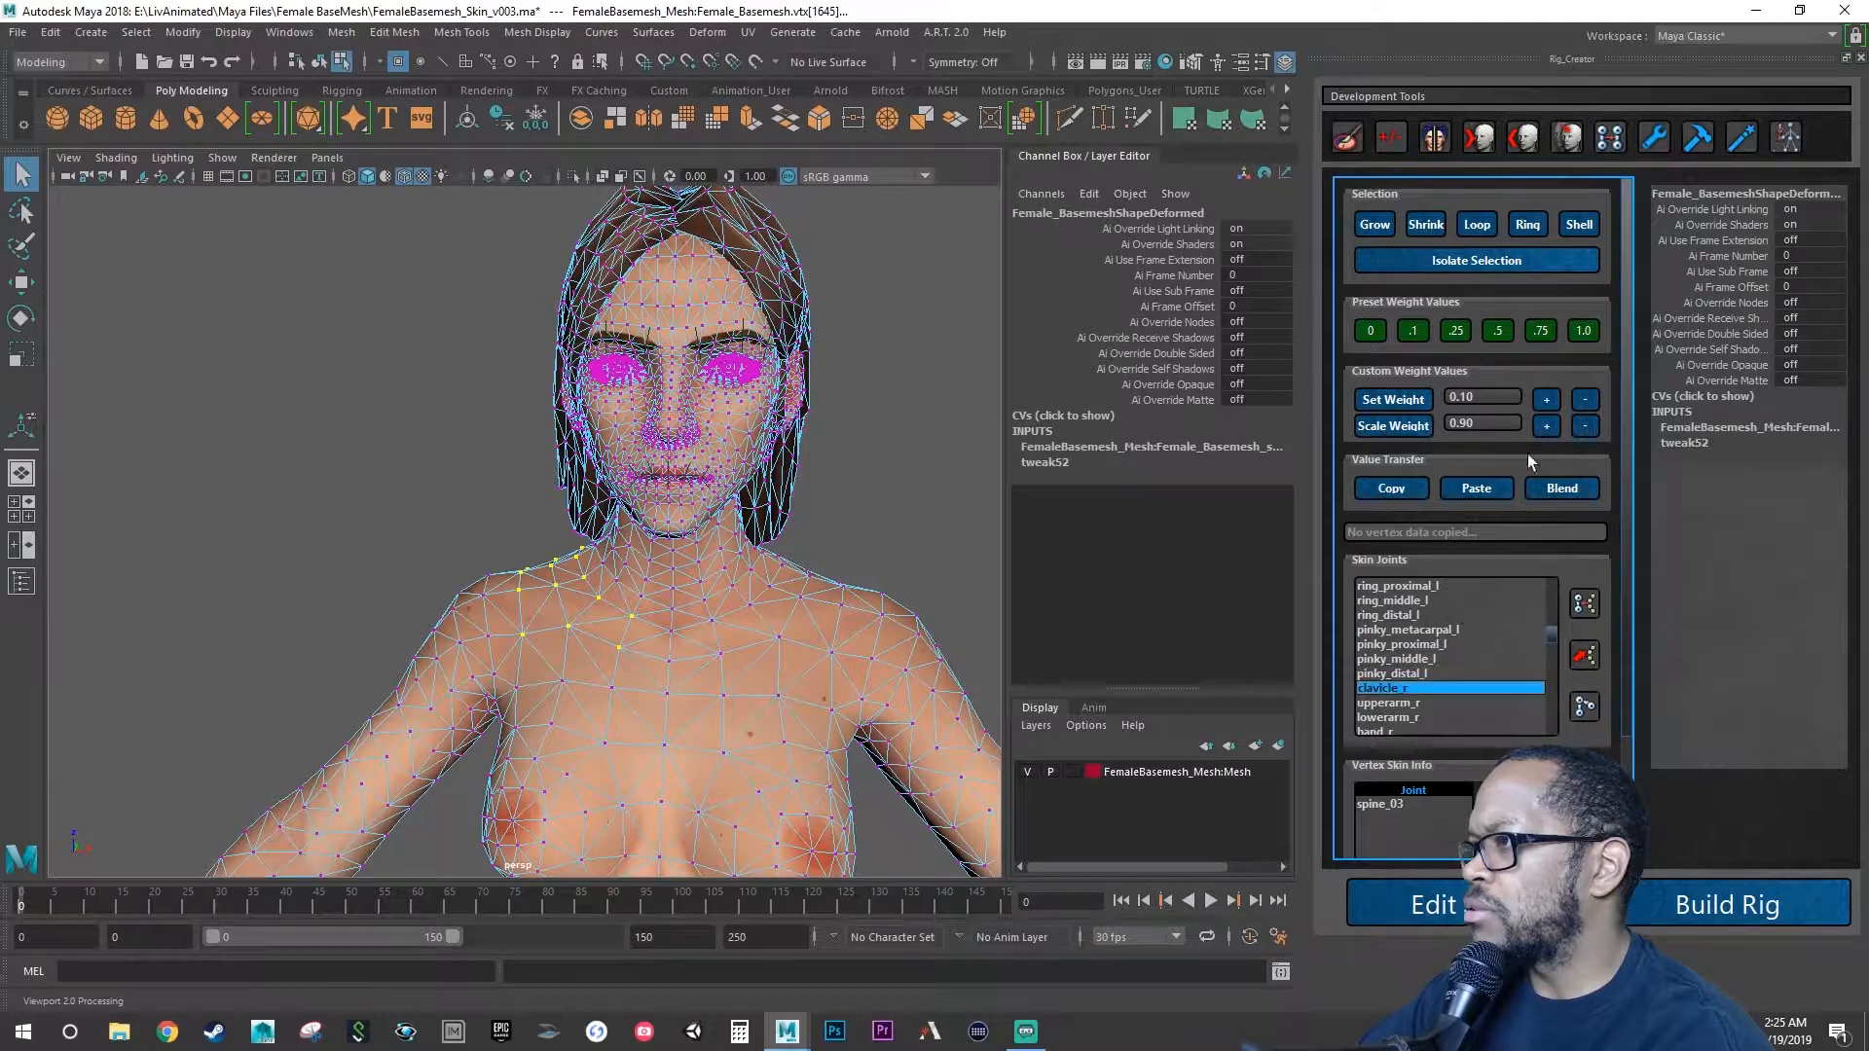
left_click(1584, 331)
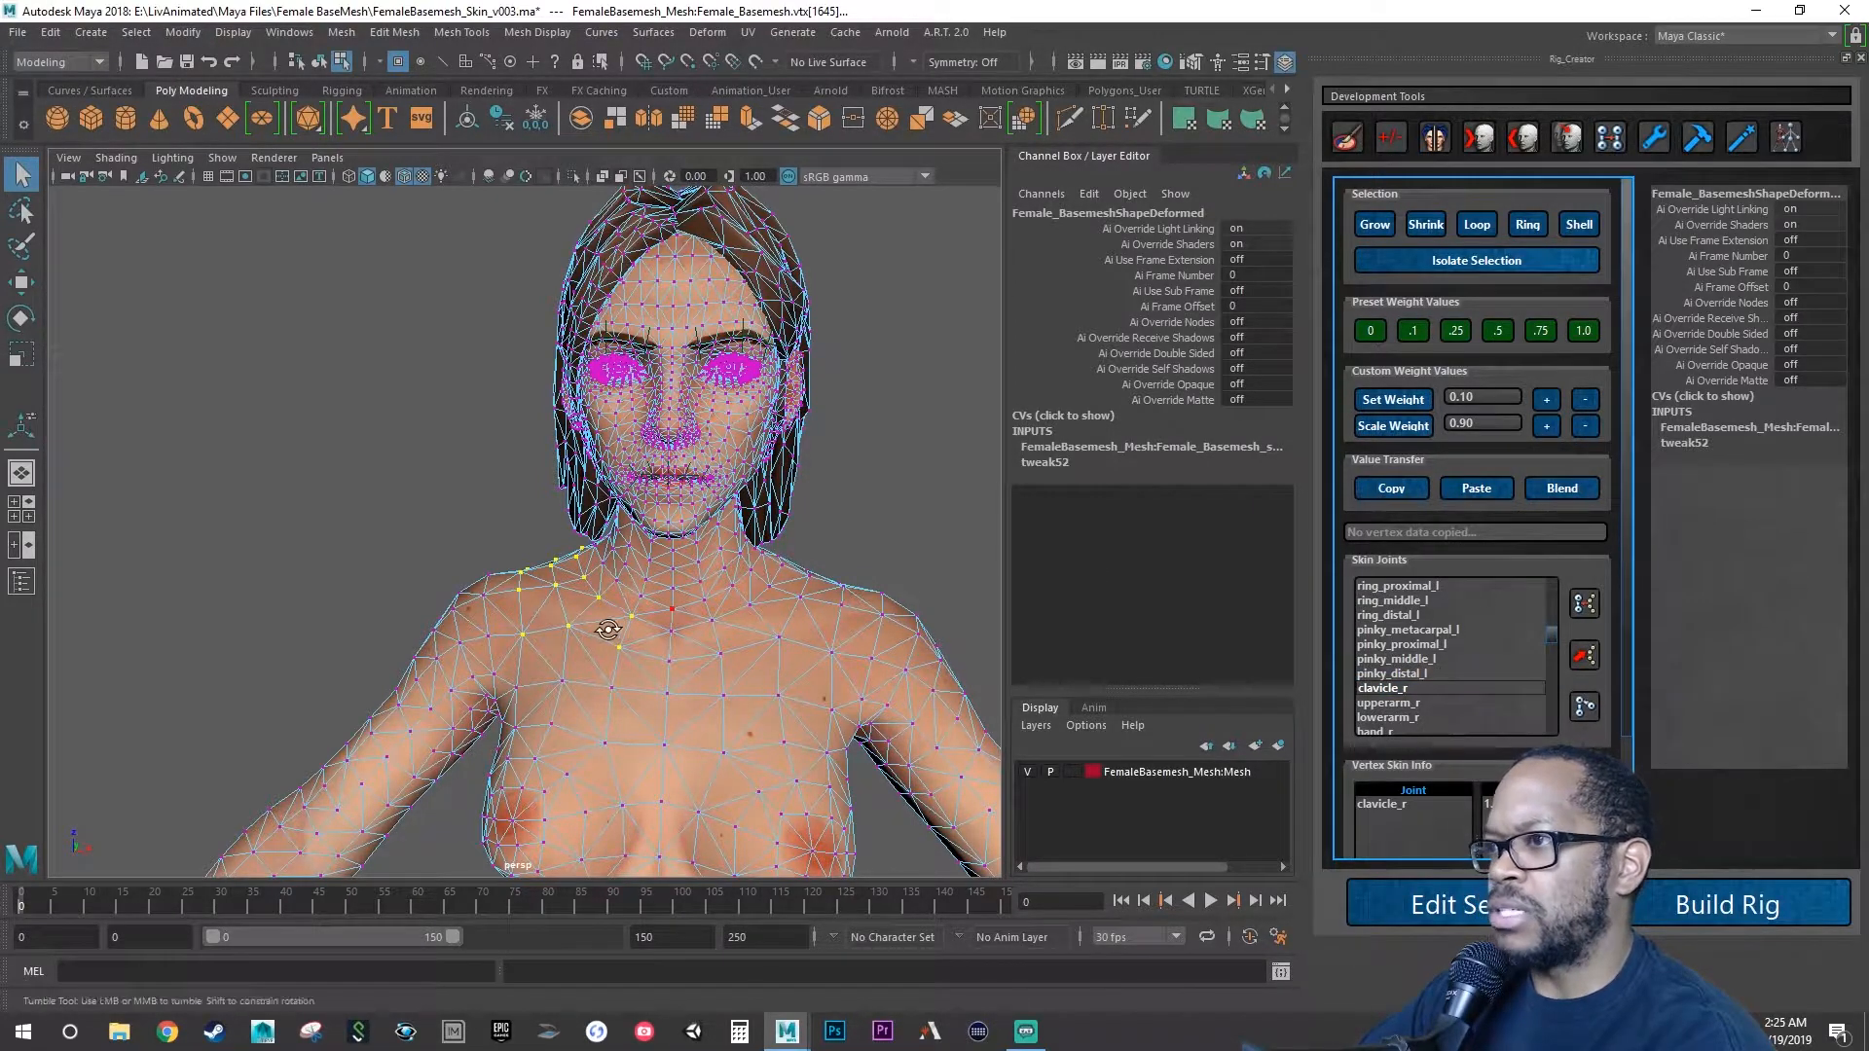
Select the vertices along the opposite collarbone, from the base of the neck out towards the shoulder.
scroll(779, 574, "up", 5)
left_click_drag(639, 619, 647, 611, "alt")
left_click(691, 689)
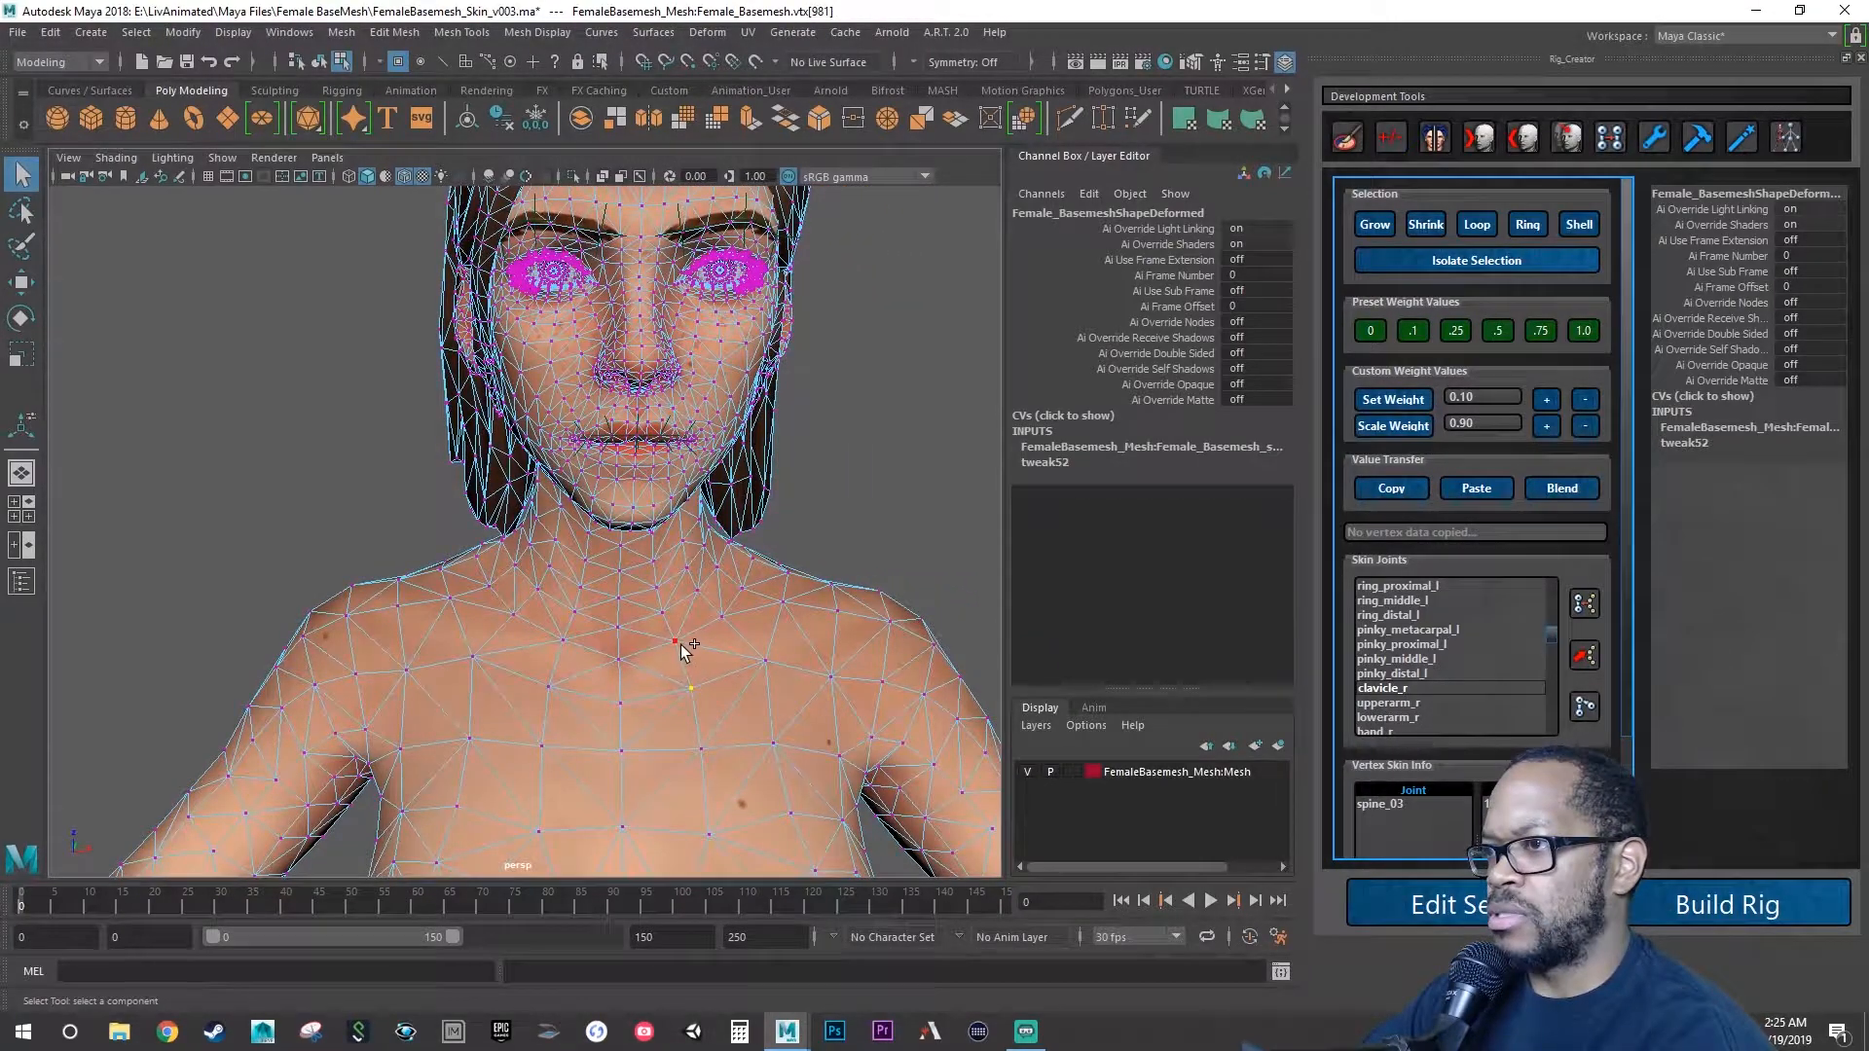
left_click(675, 643, "shift")
left_click(731, 620, "shift")
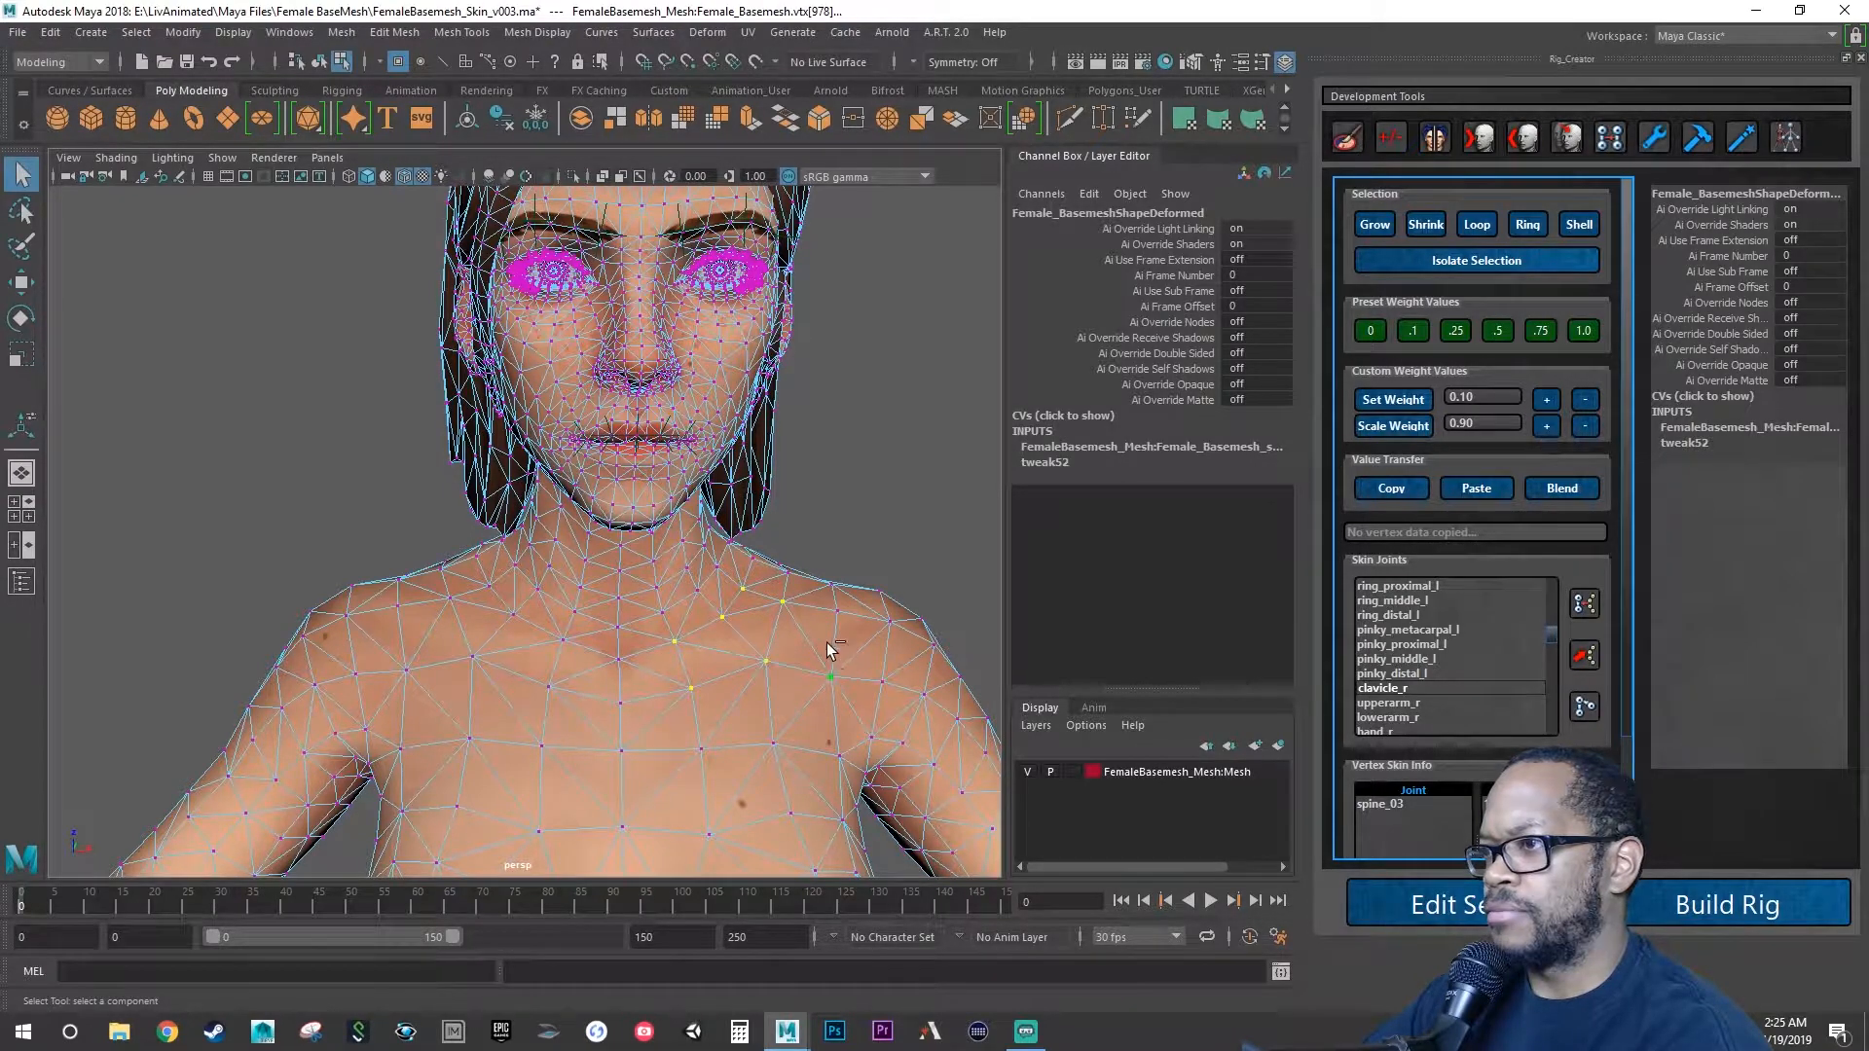
Extend the vertex selection over the top of the same shoulder and across the upper back to beside the spine.
left_click_drag(901, 592, 779, 599, "alt")
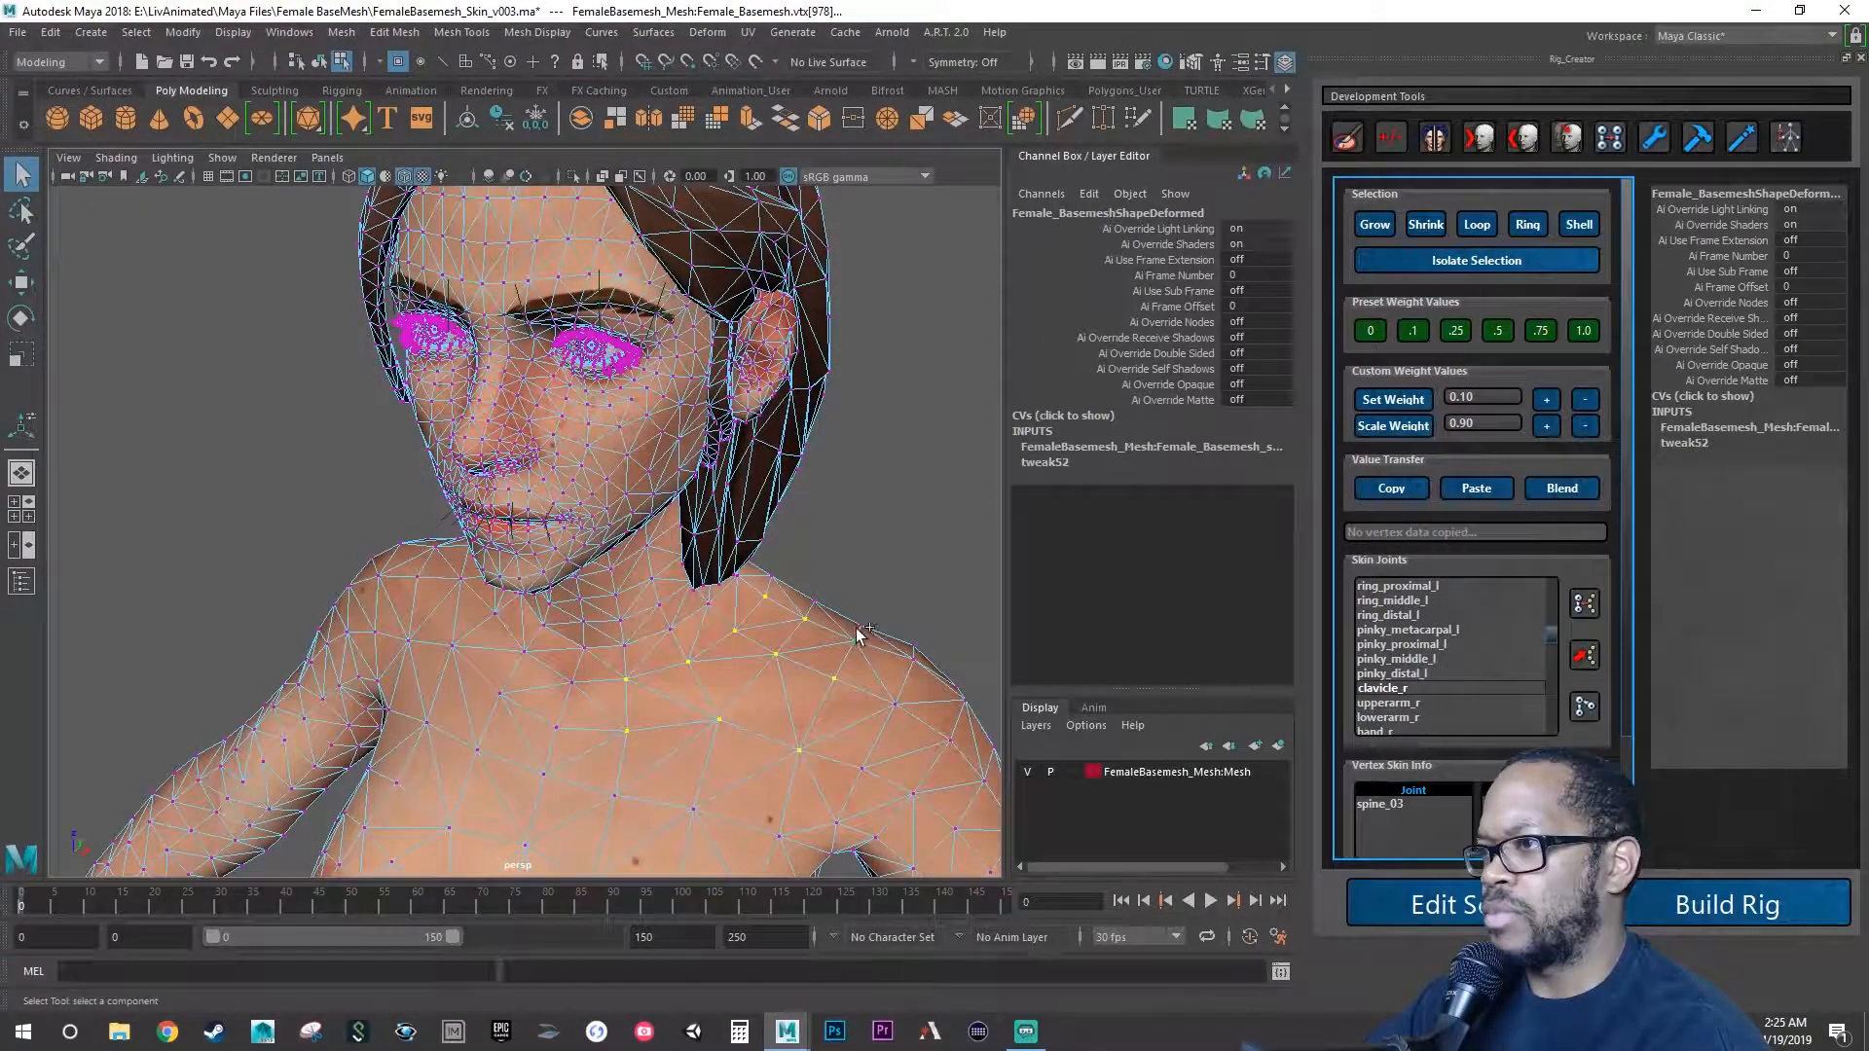
left_click_drag(861, 621, 710, 617, "alt")
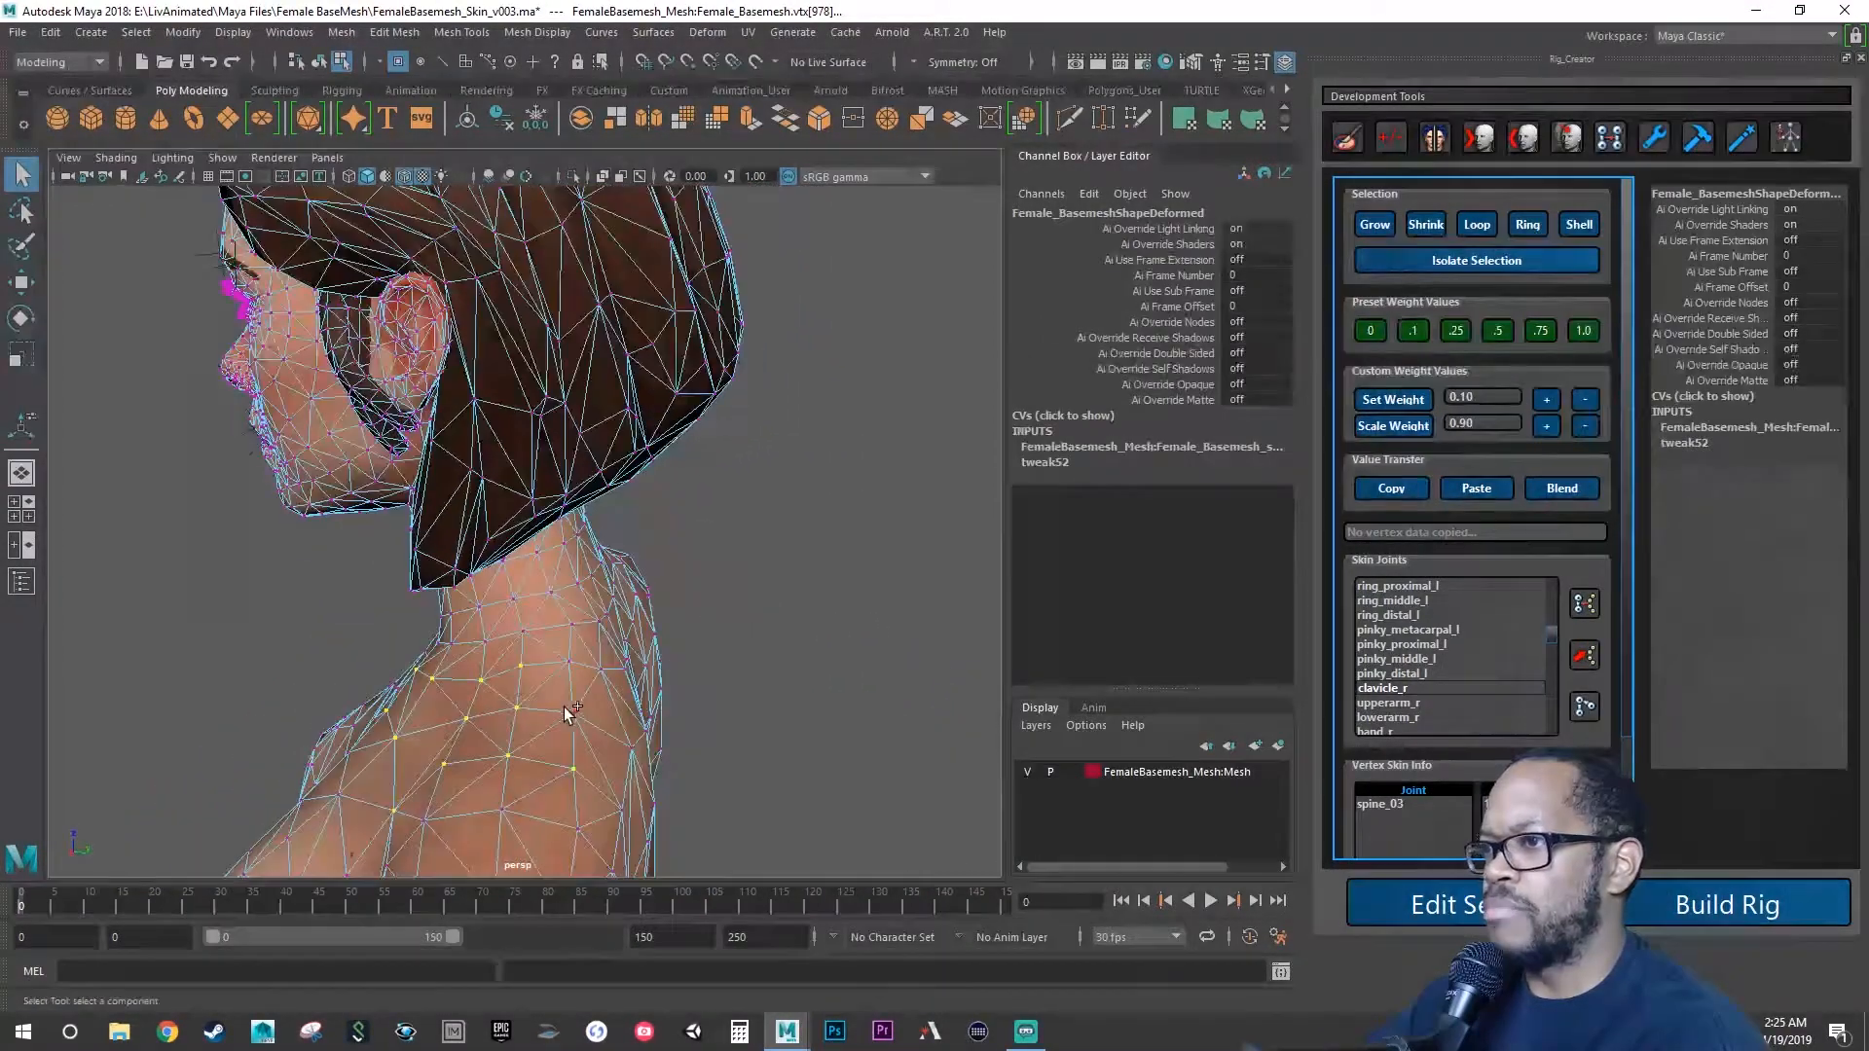
left_click_drag(680, 685, 535, 623, "alt")
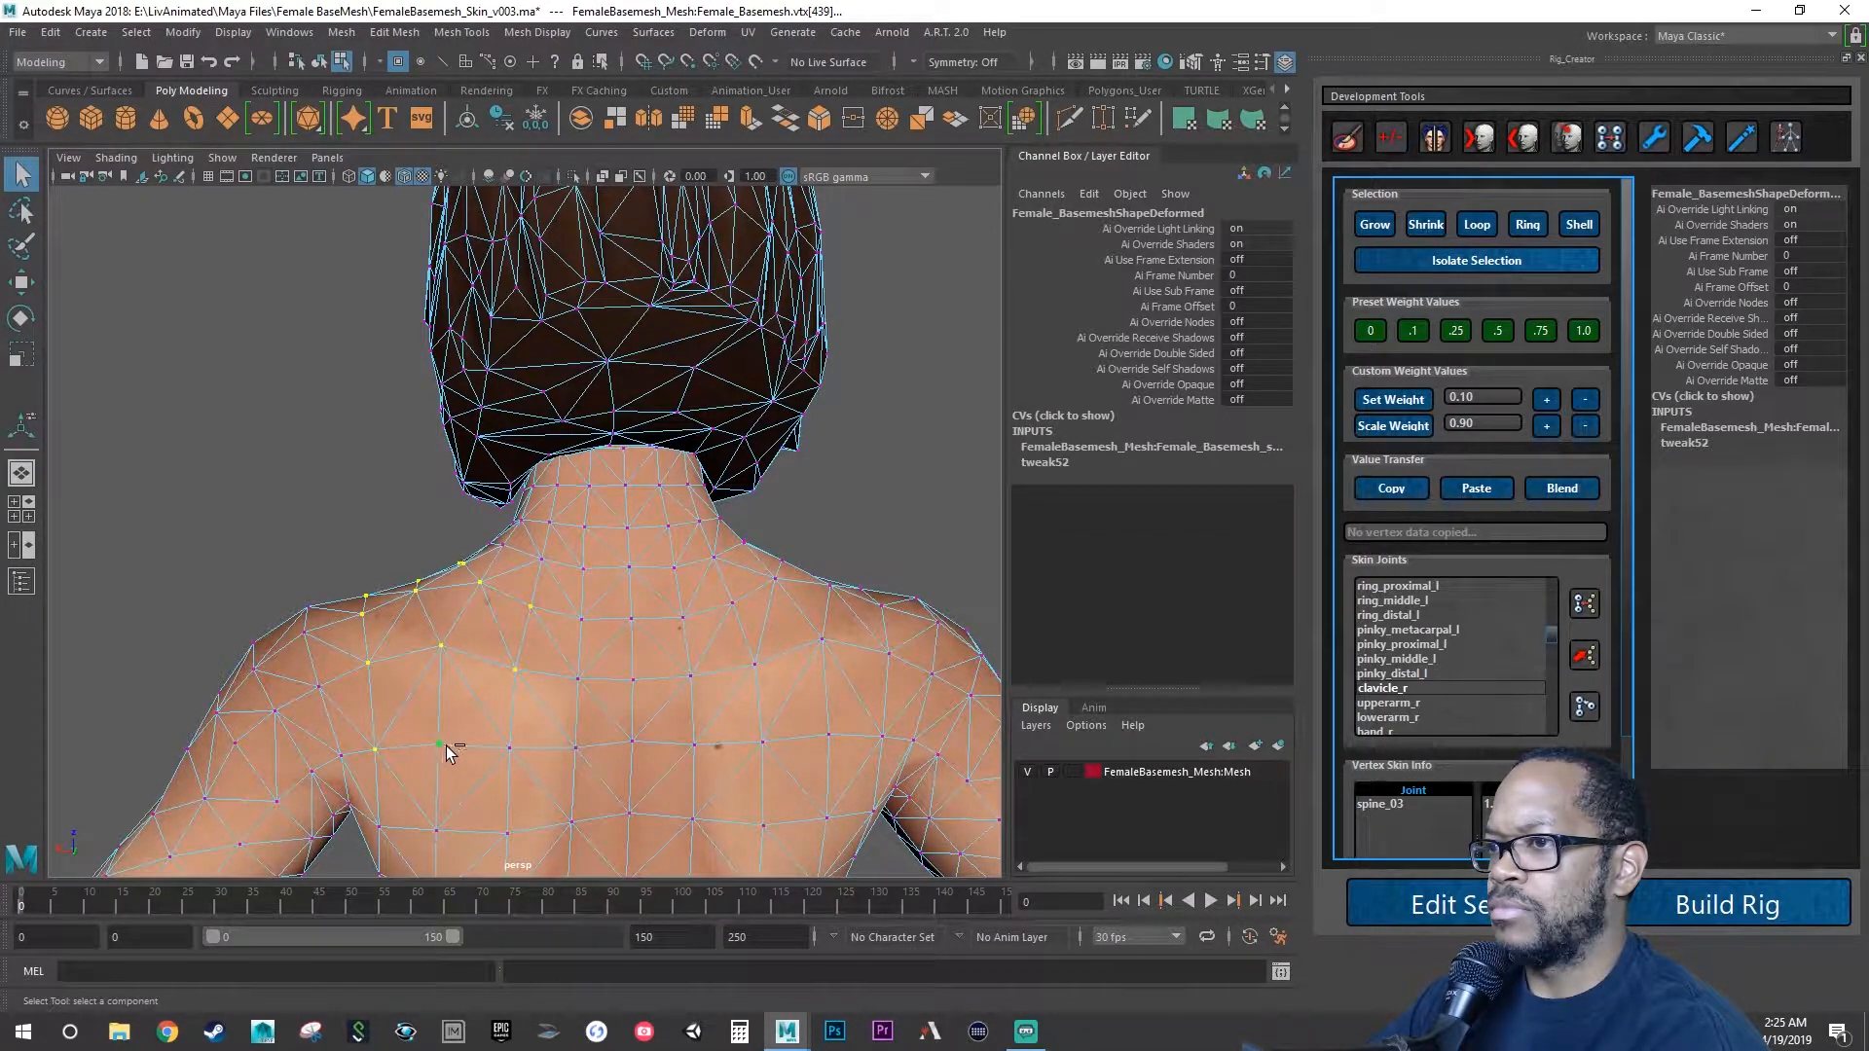
left_click_drag(513, 749, 533, 691, "alt")
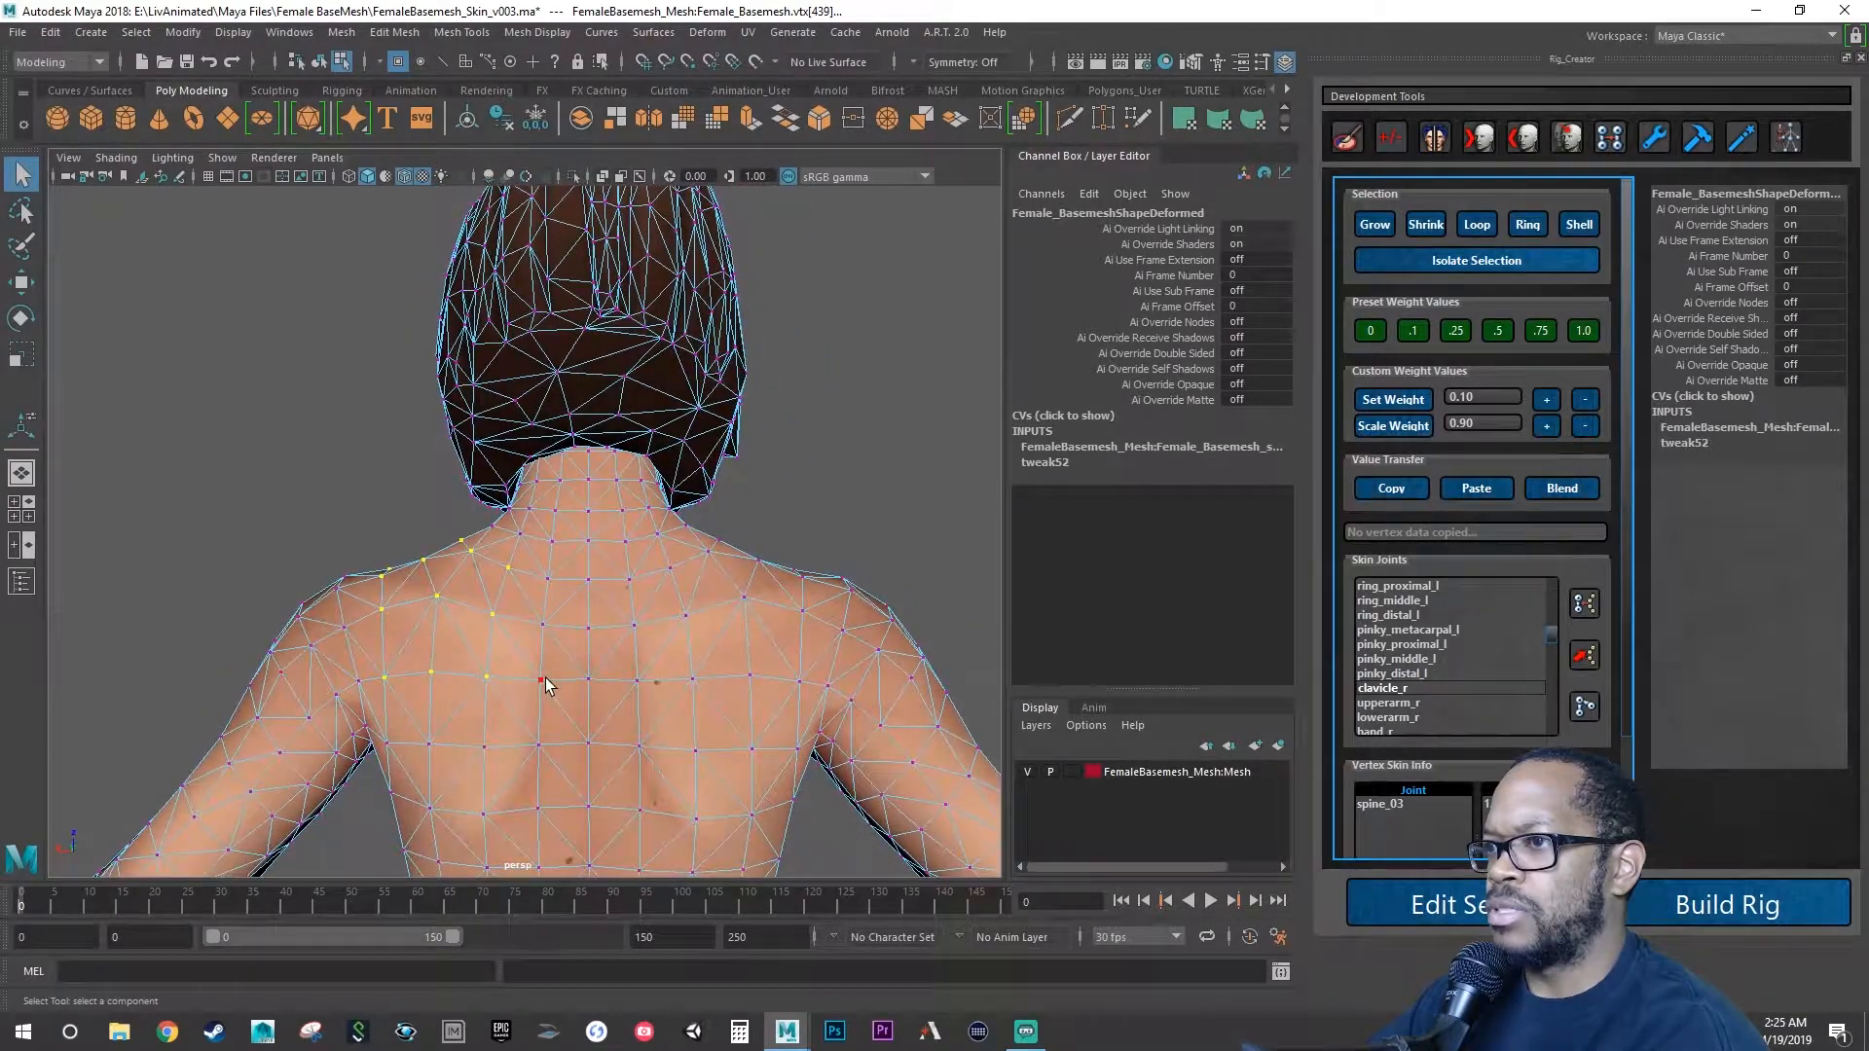
left_click(548, 582, "shift")
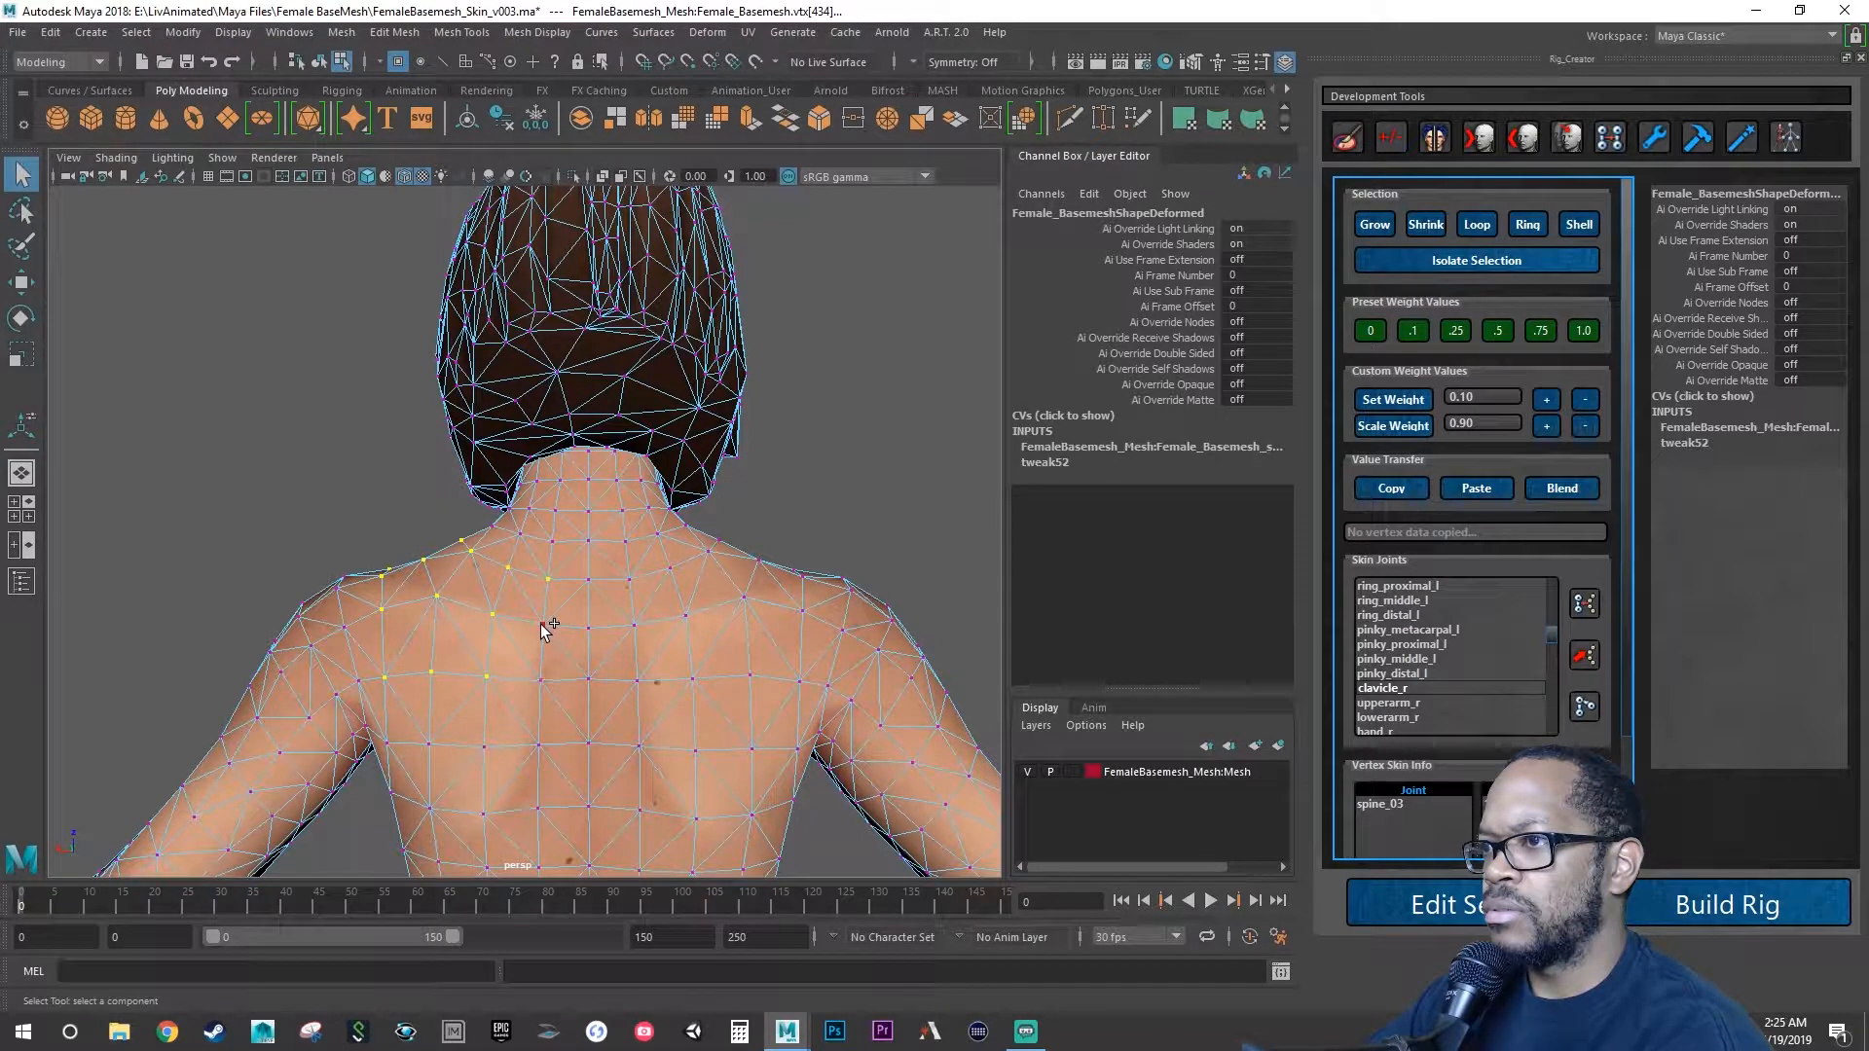
left_click(541, 624, "shift")
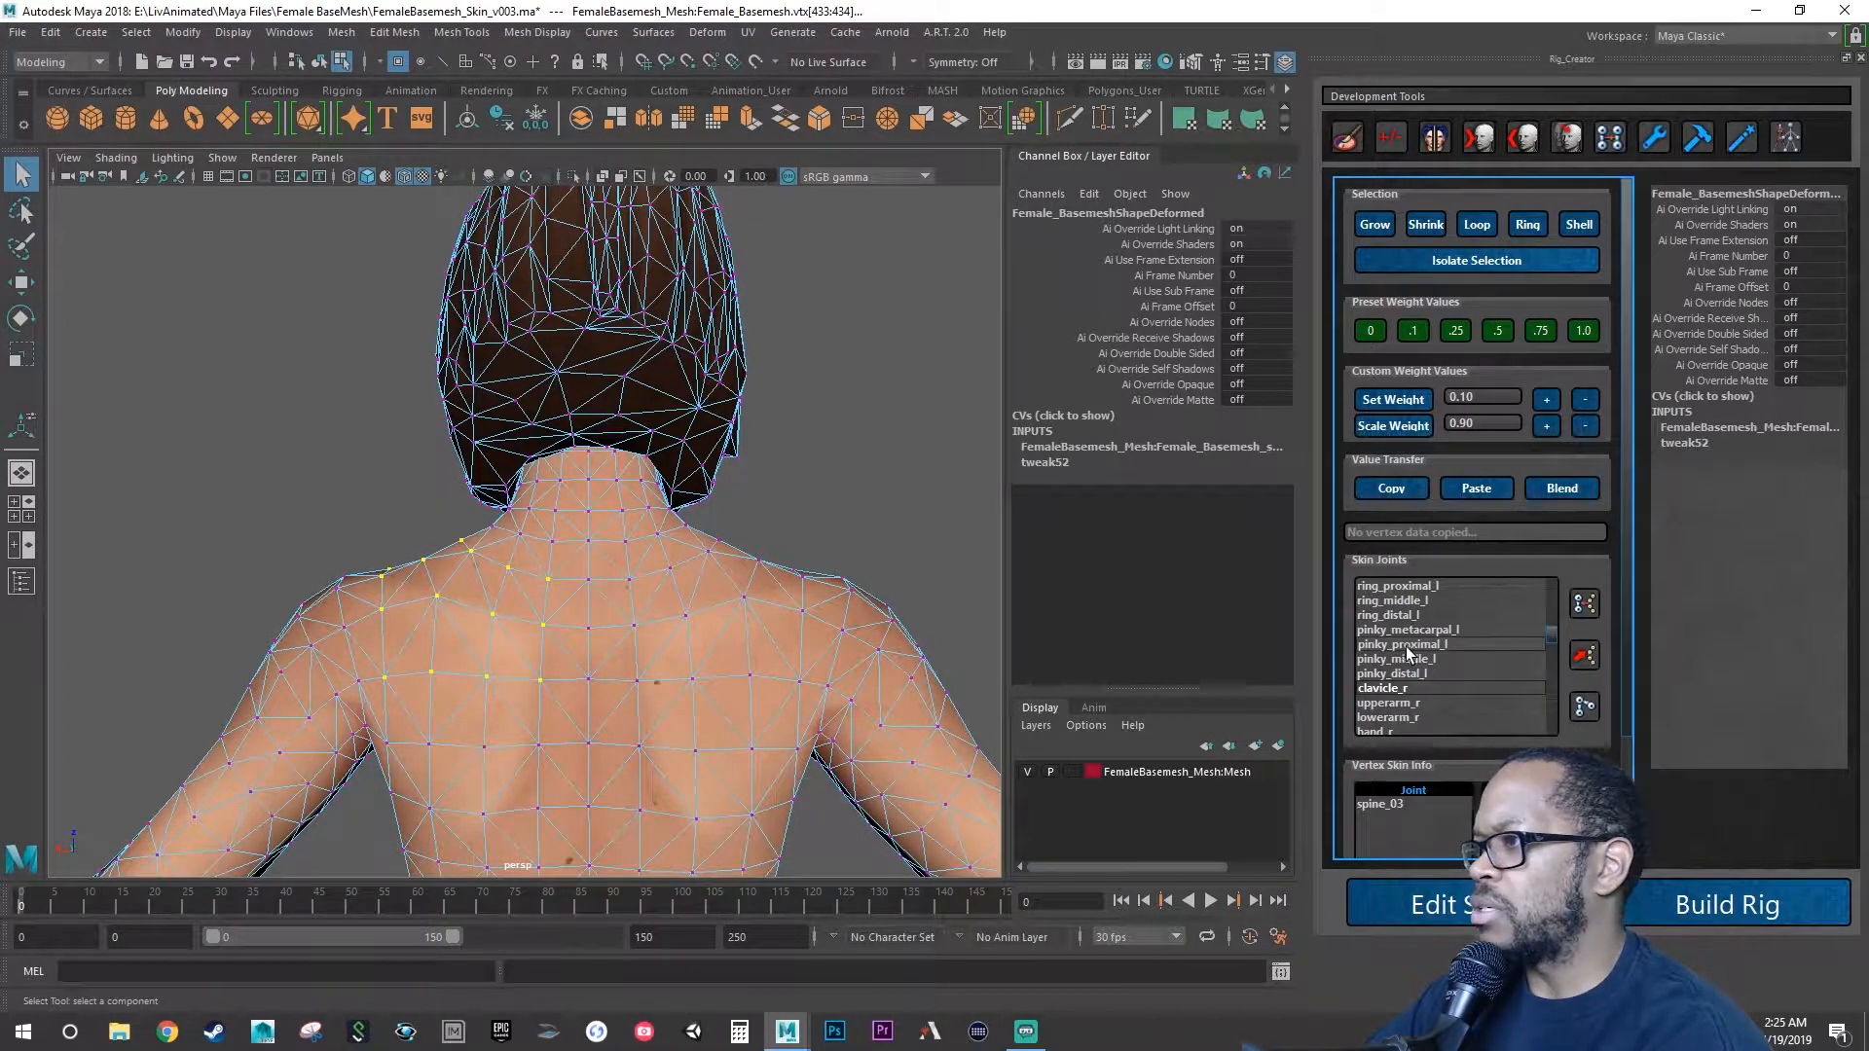
Assign the selected collarbone and upper-back vertices a full weight of 1.0 to the clavicle_l joint.
scroll(1408, 650, "up", 4)
scroll(1406, 643, "up", 1)
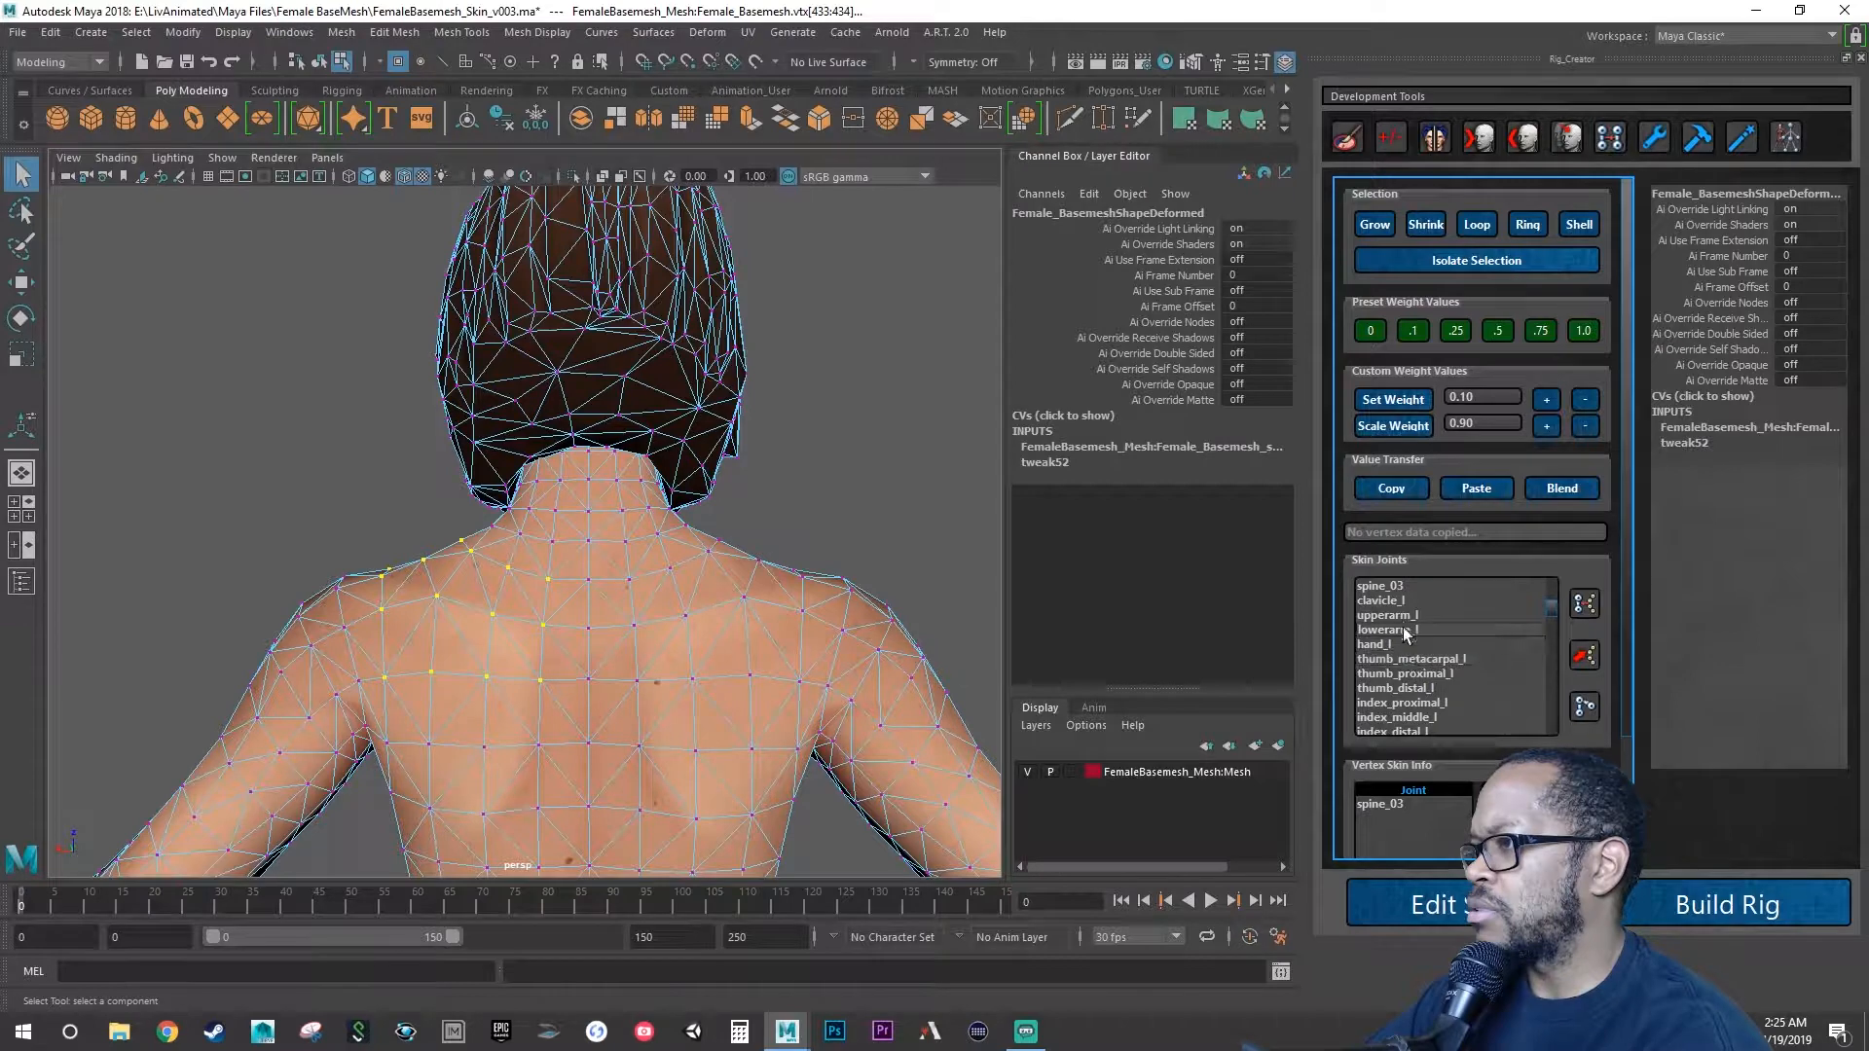
left_click(1387, 600)
left_click(1586, 337)
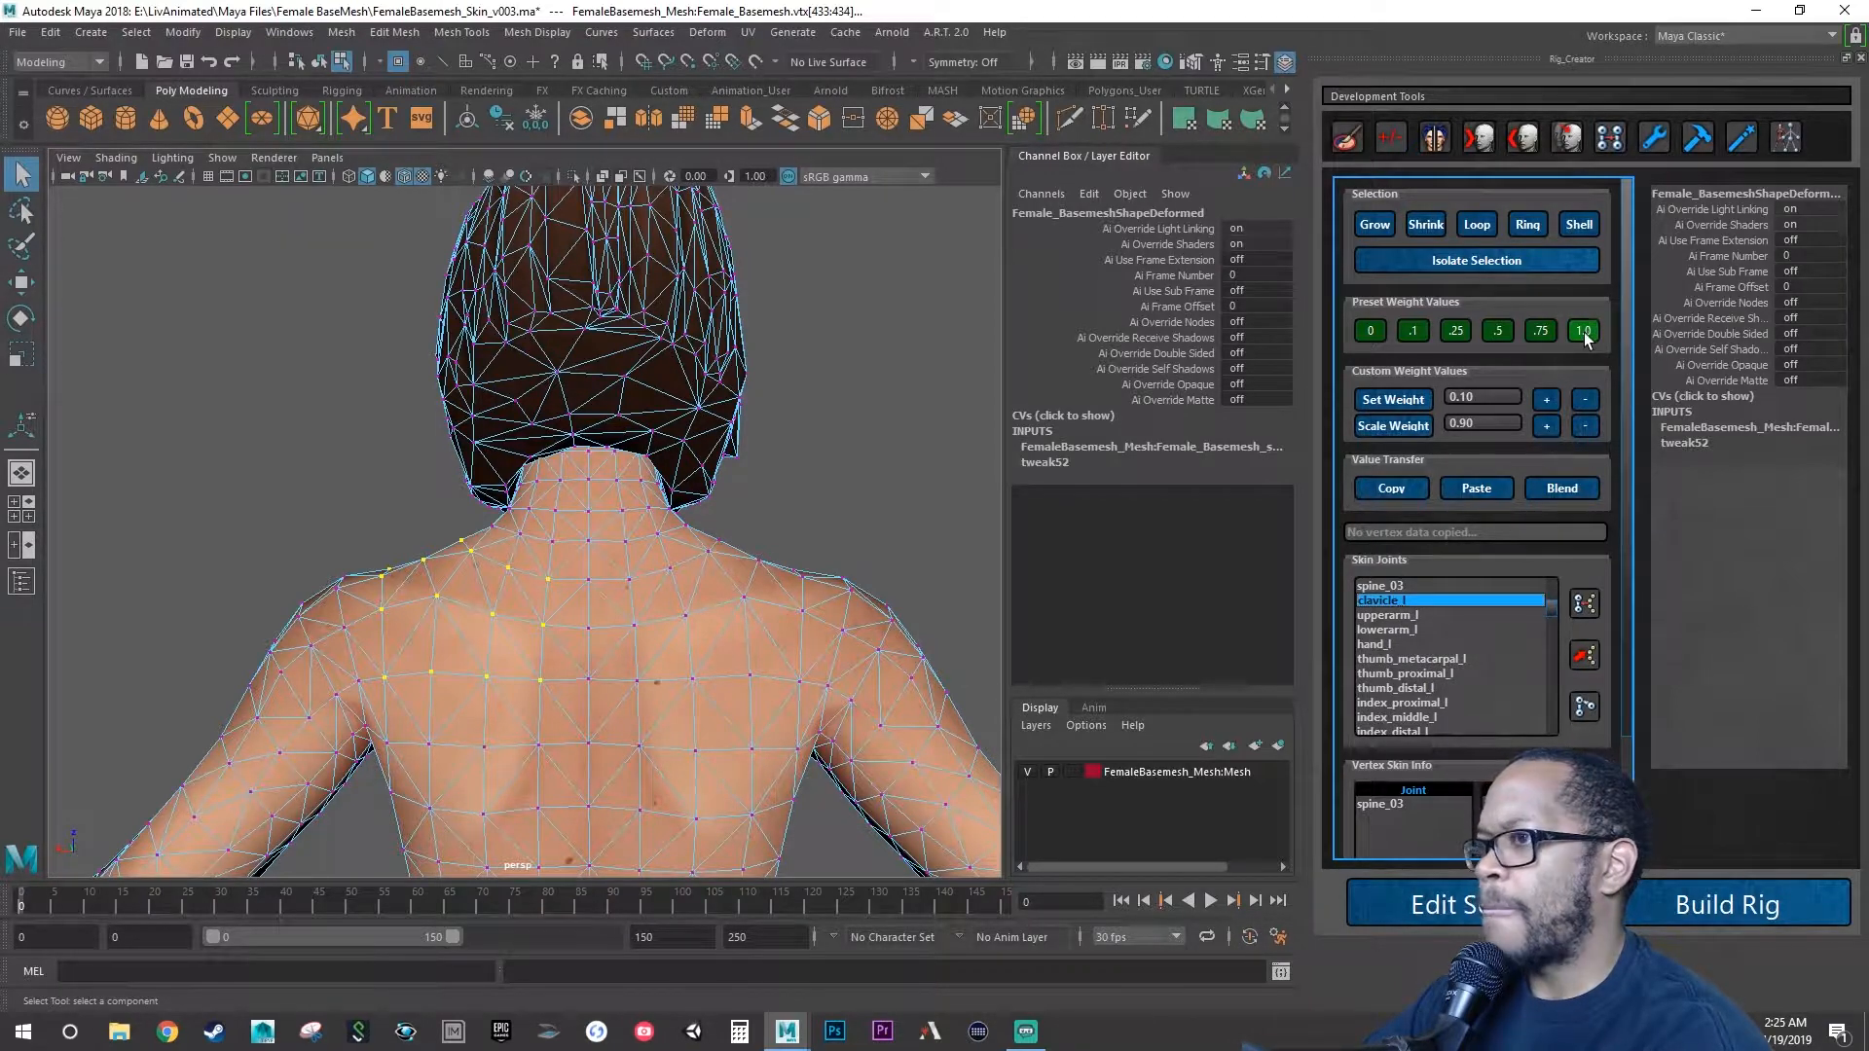
Select every vertex influenced by the clavicle_r joint to compare its upper-back coverage with the other side.
scroll(1465, 613, "down", 1)
scroll(1466, 611, "down", 4)
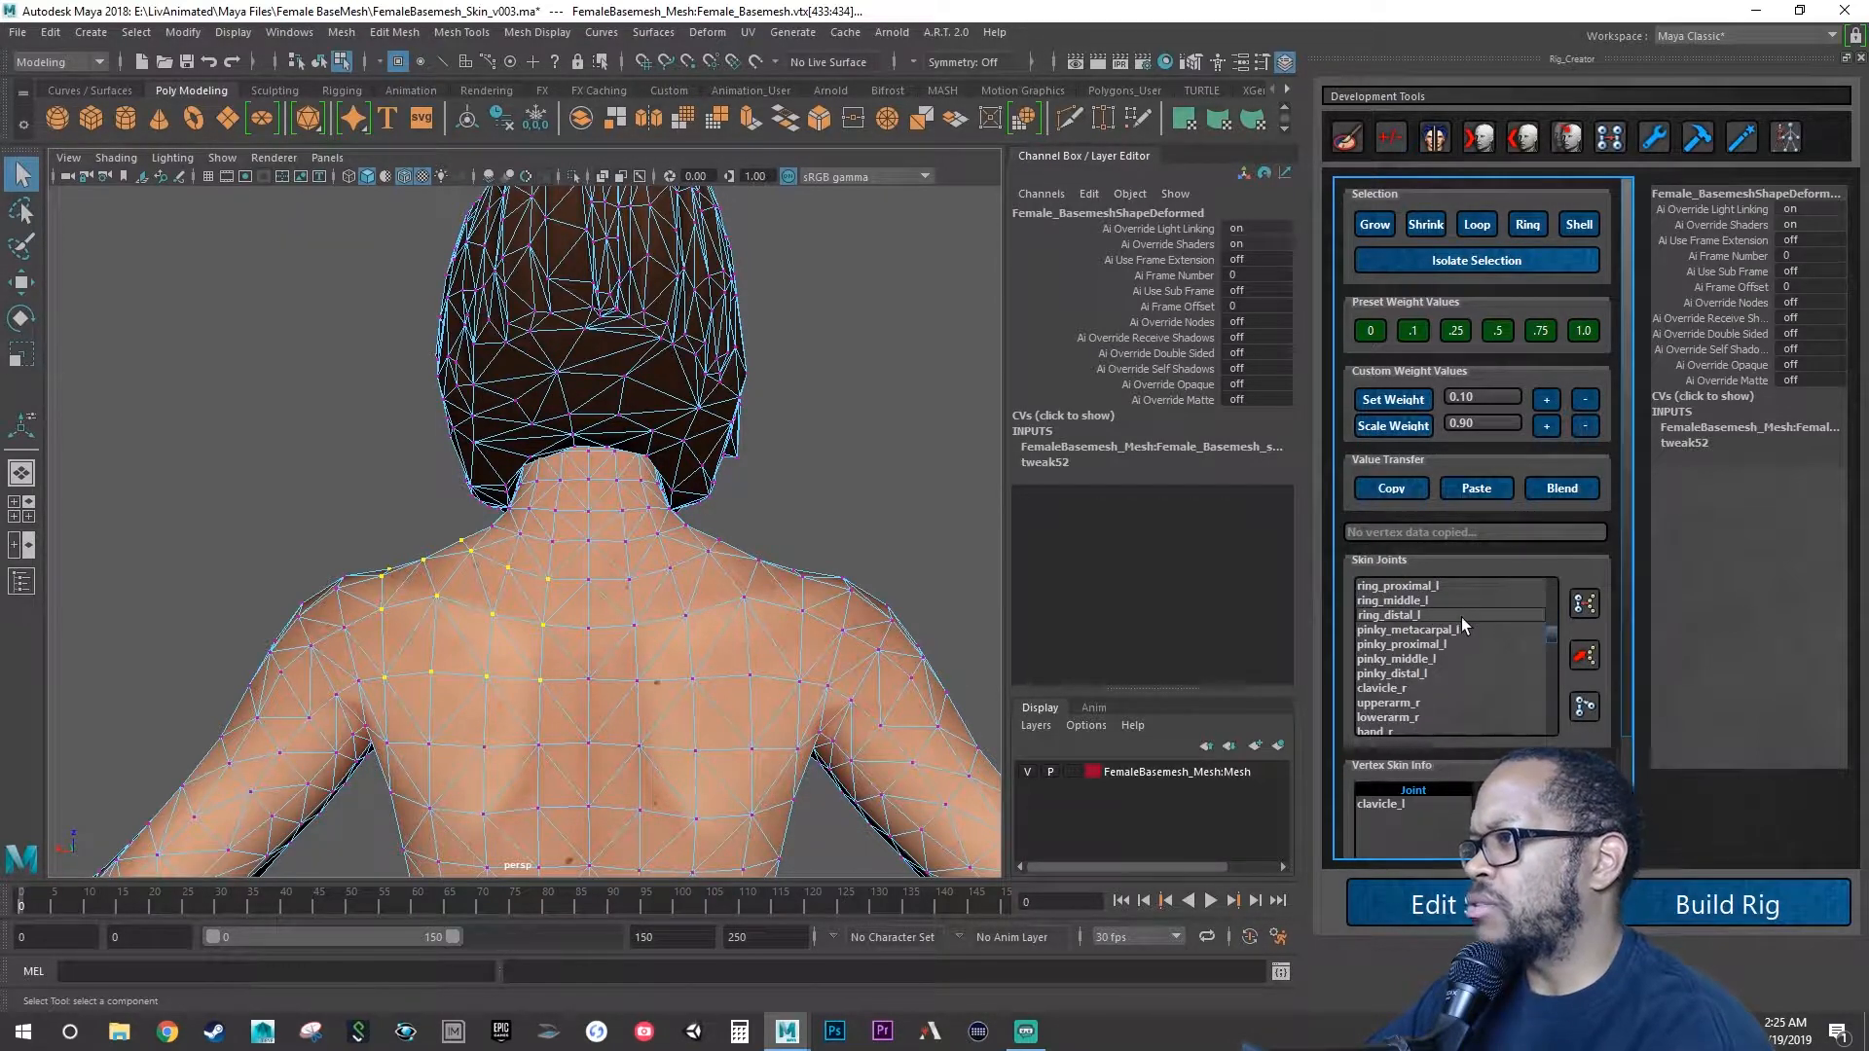
left_click(1402, 688)
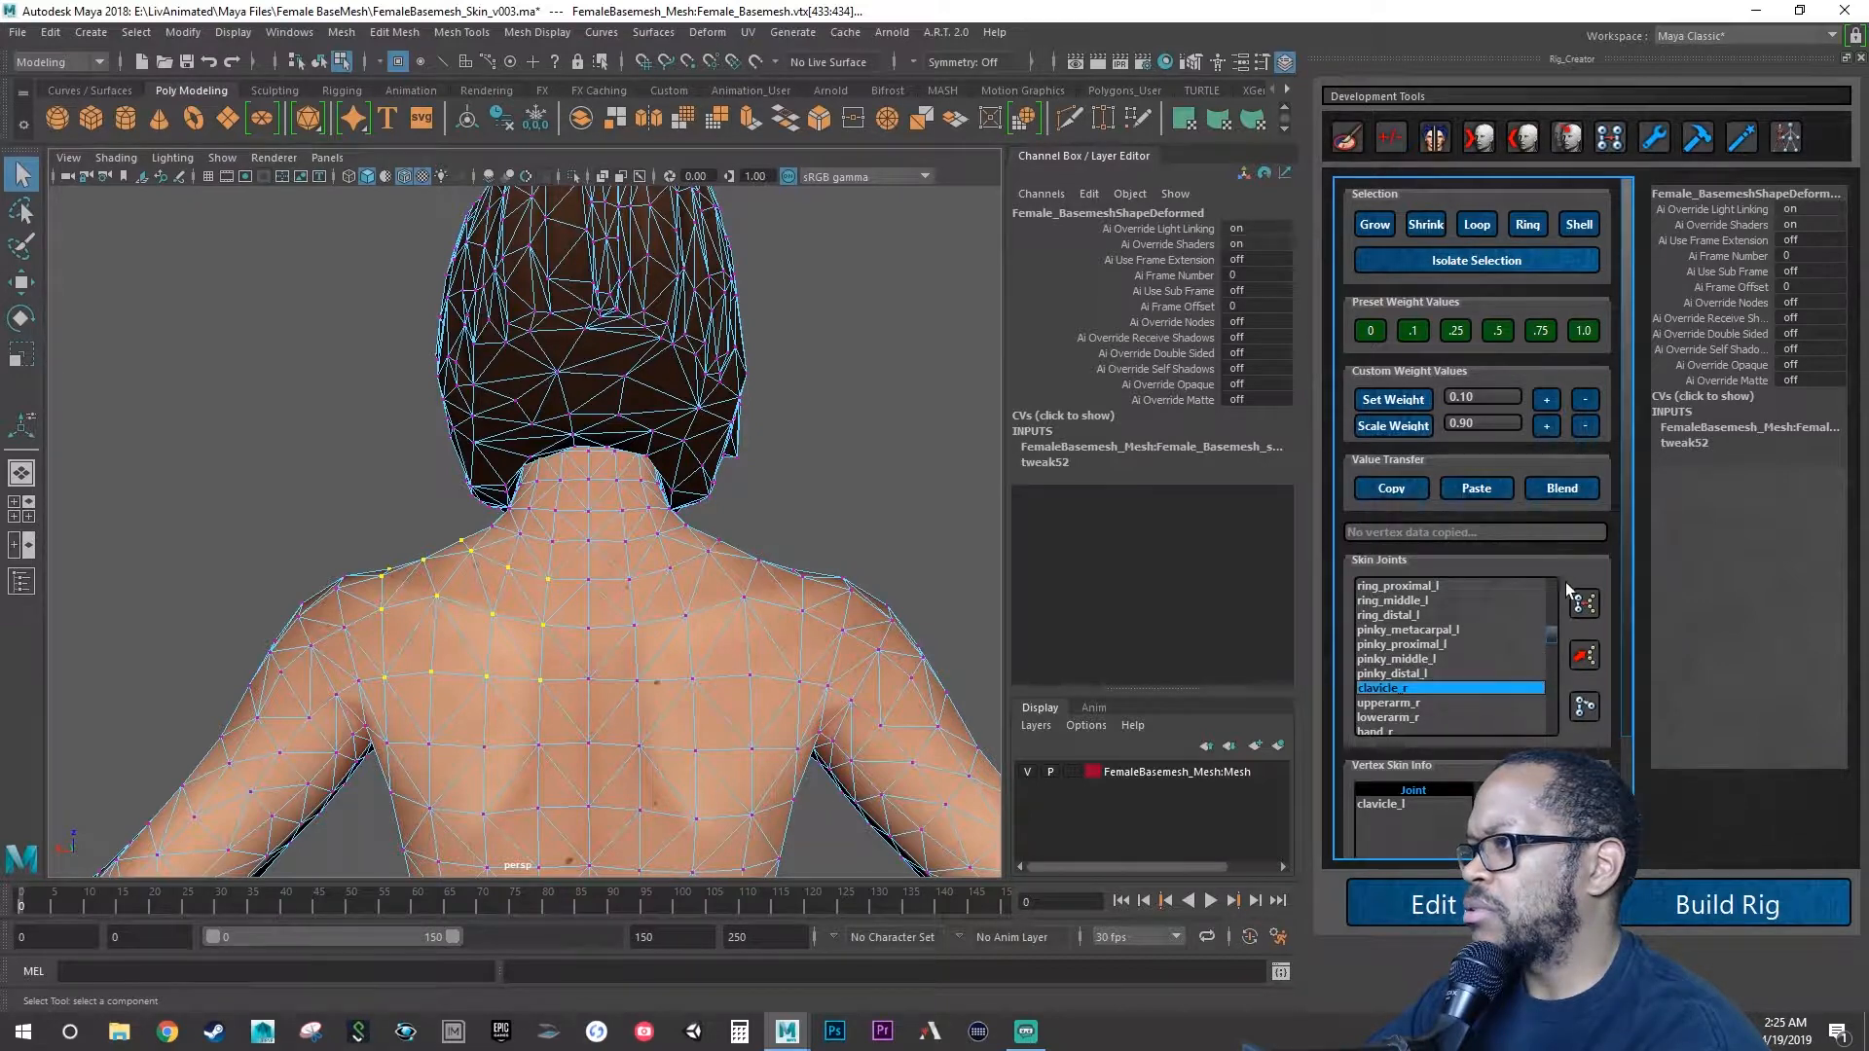
left_click(1583, 603)
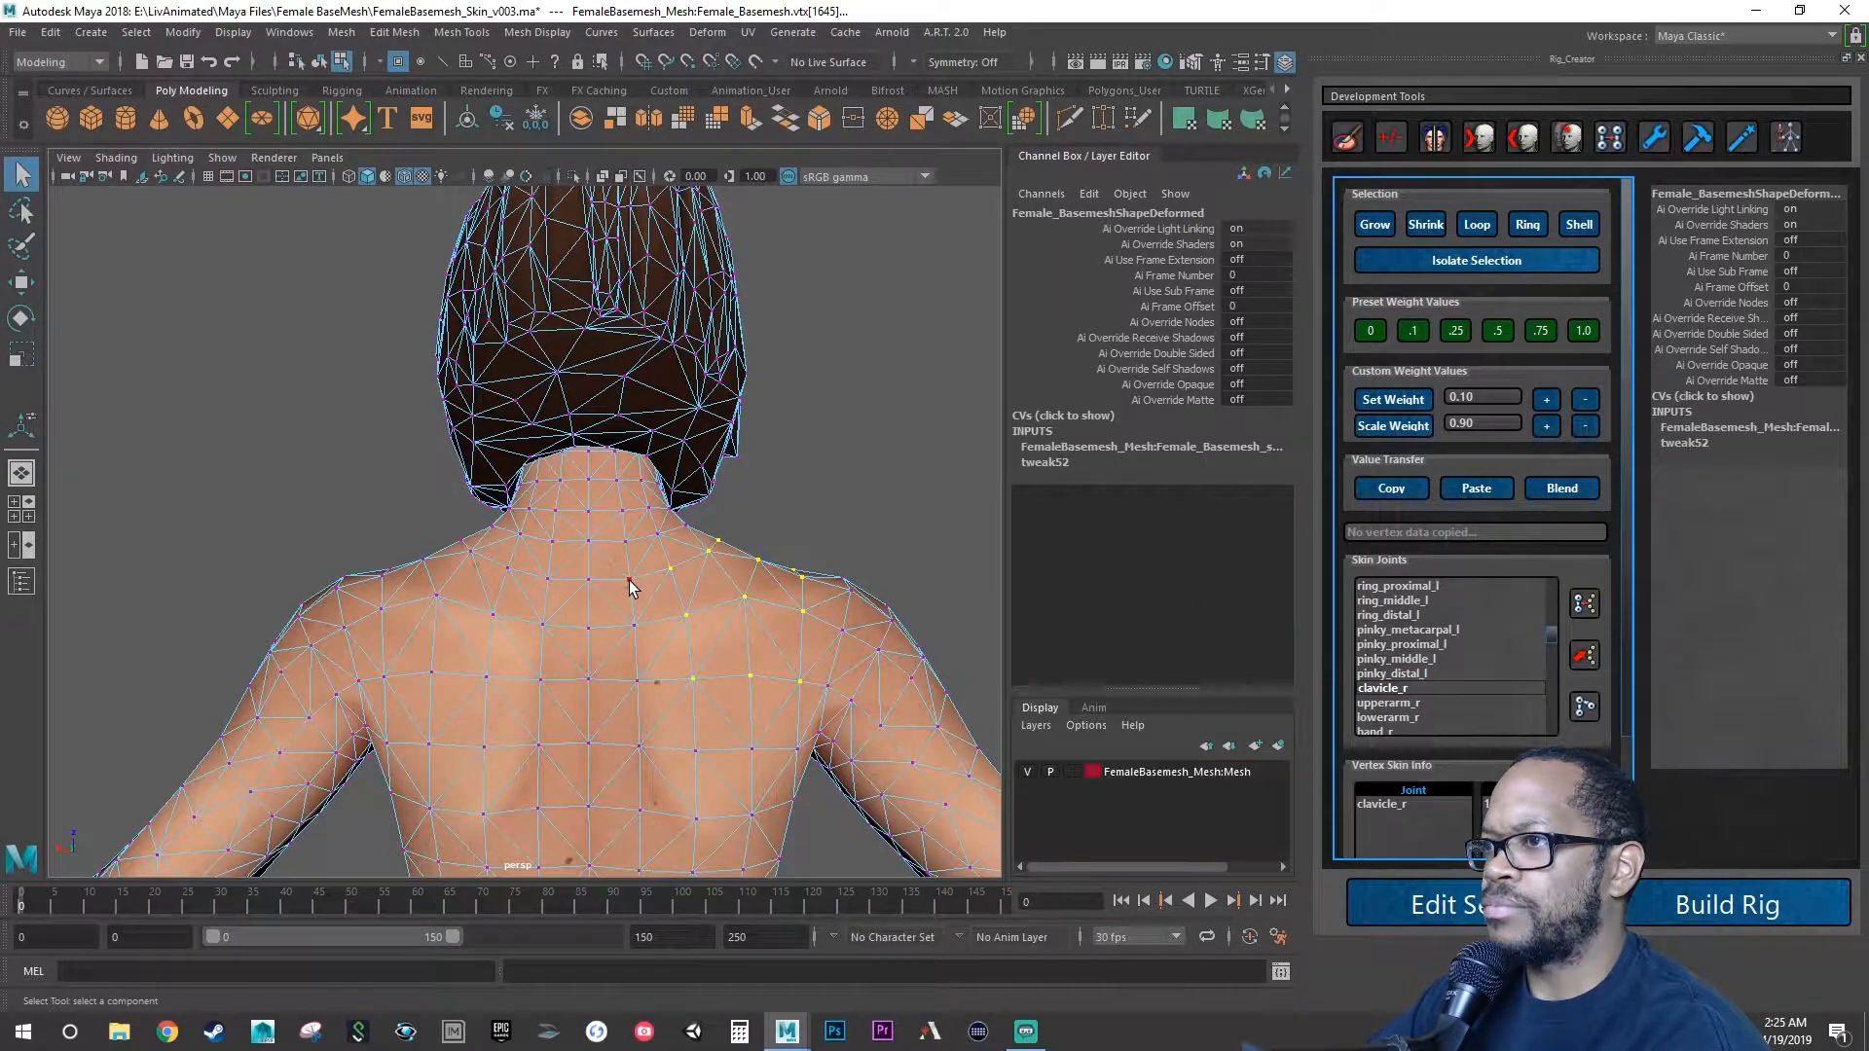
Select the three upper-back vertices beside the spine on the clavicle_r side and give them a weight of 1.0 to clavicle_r.
left_click_drag(630, 581, 635, 628)
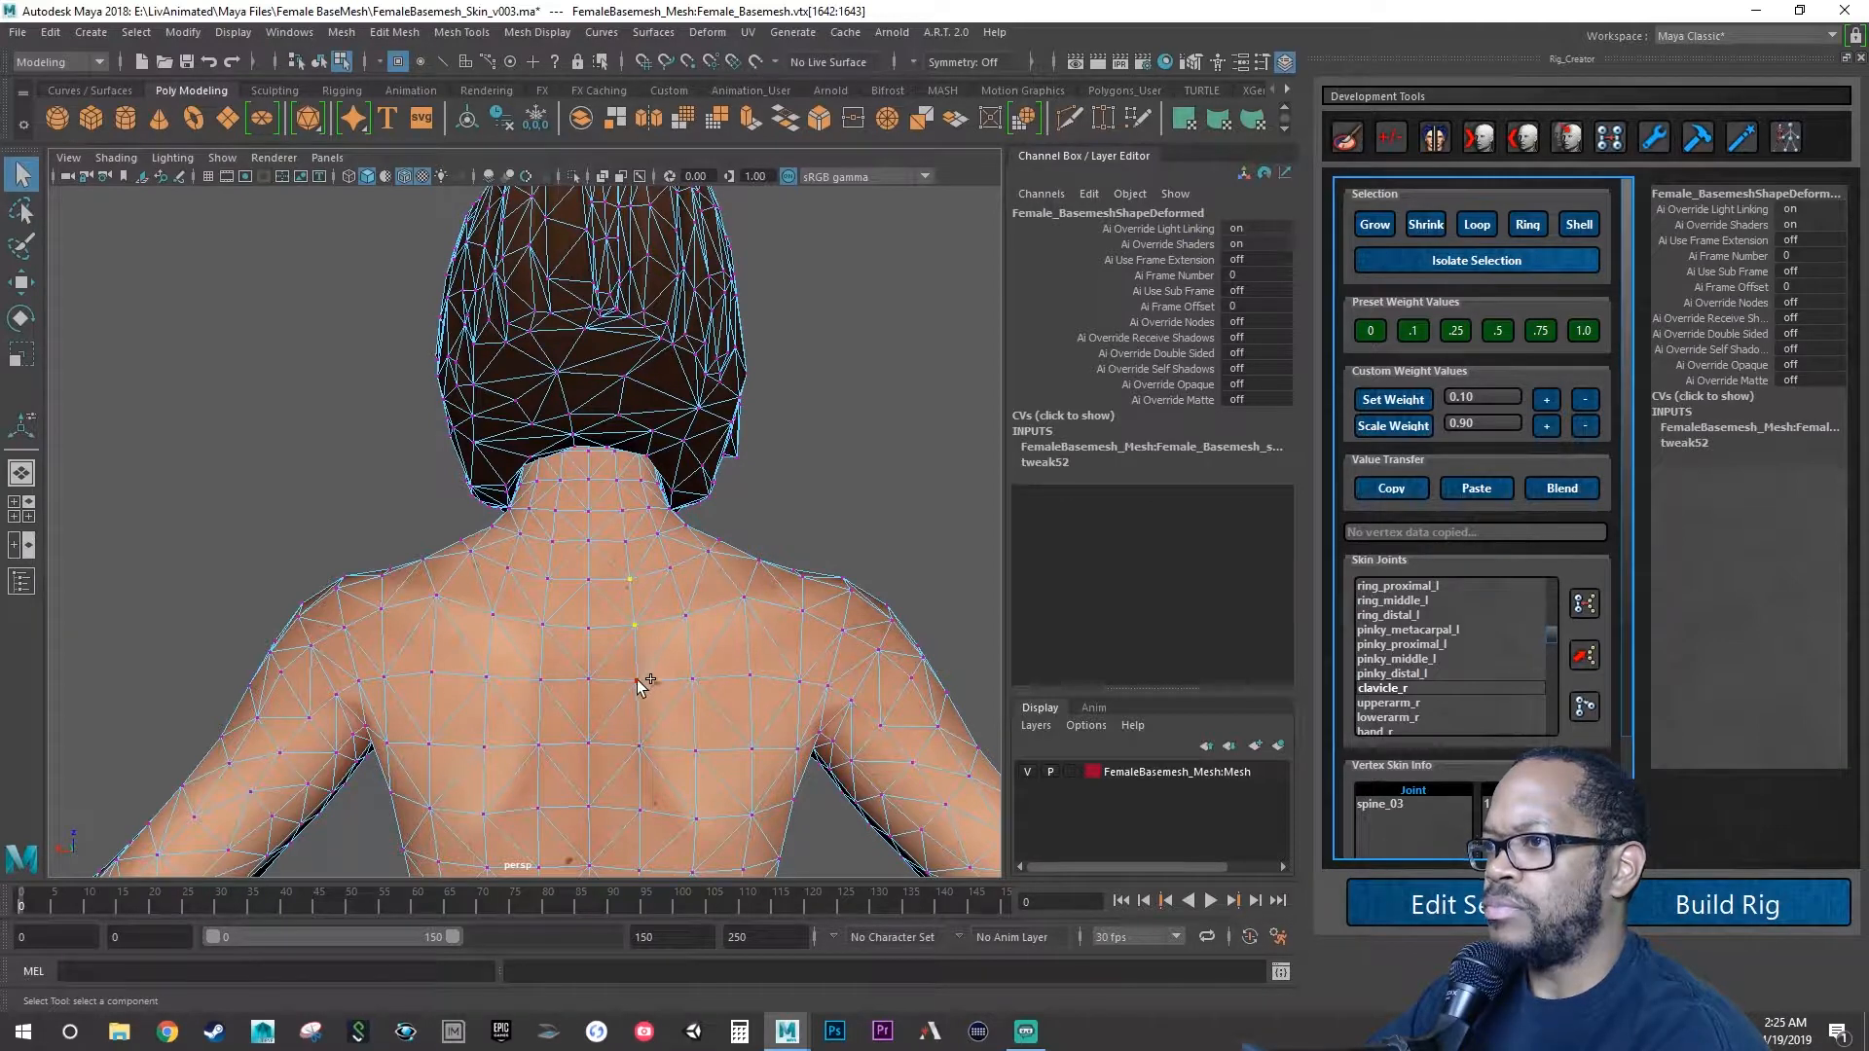
left_click(636, 679, "shift")
left_click(1357, 689)
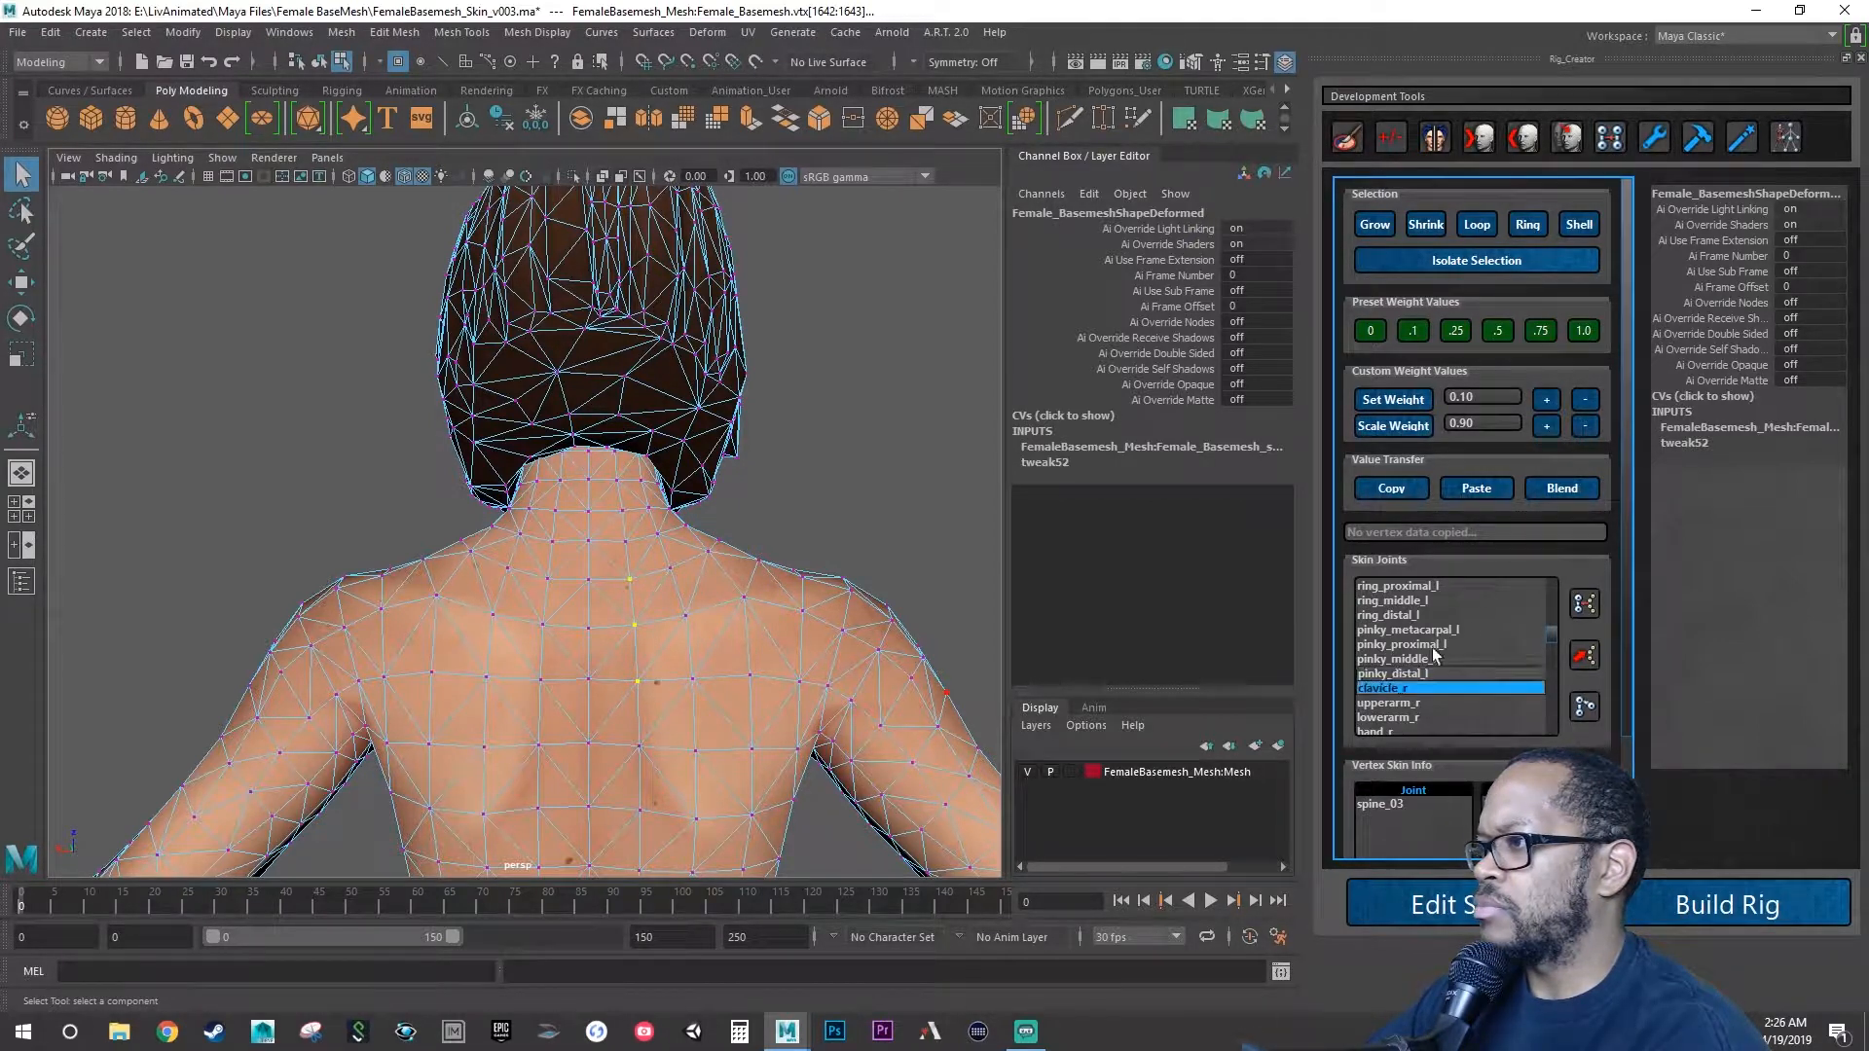
left_click(1583, 330)
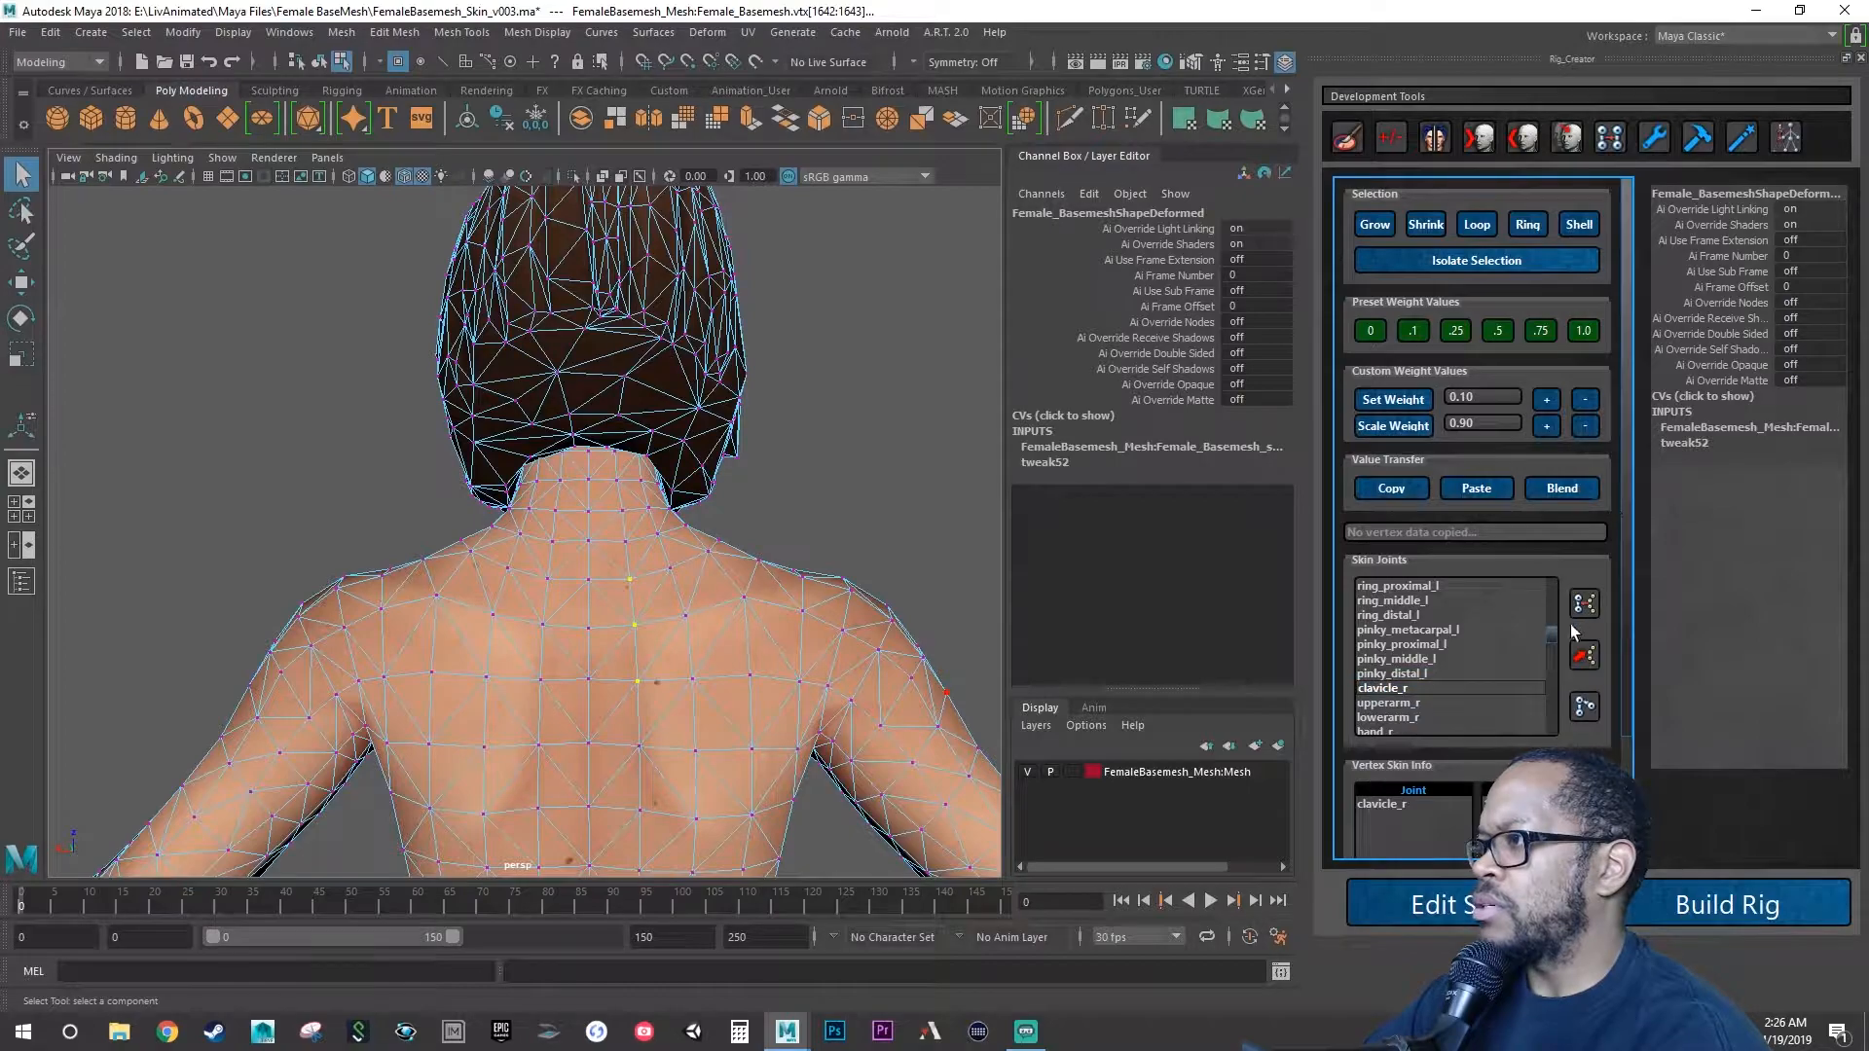
Reselect every vertex influenced by the clavicle_r joint and examine its coverage and the whole body from several sides.
left_click(1402, 689)
left_click(1584, 604)
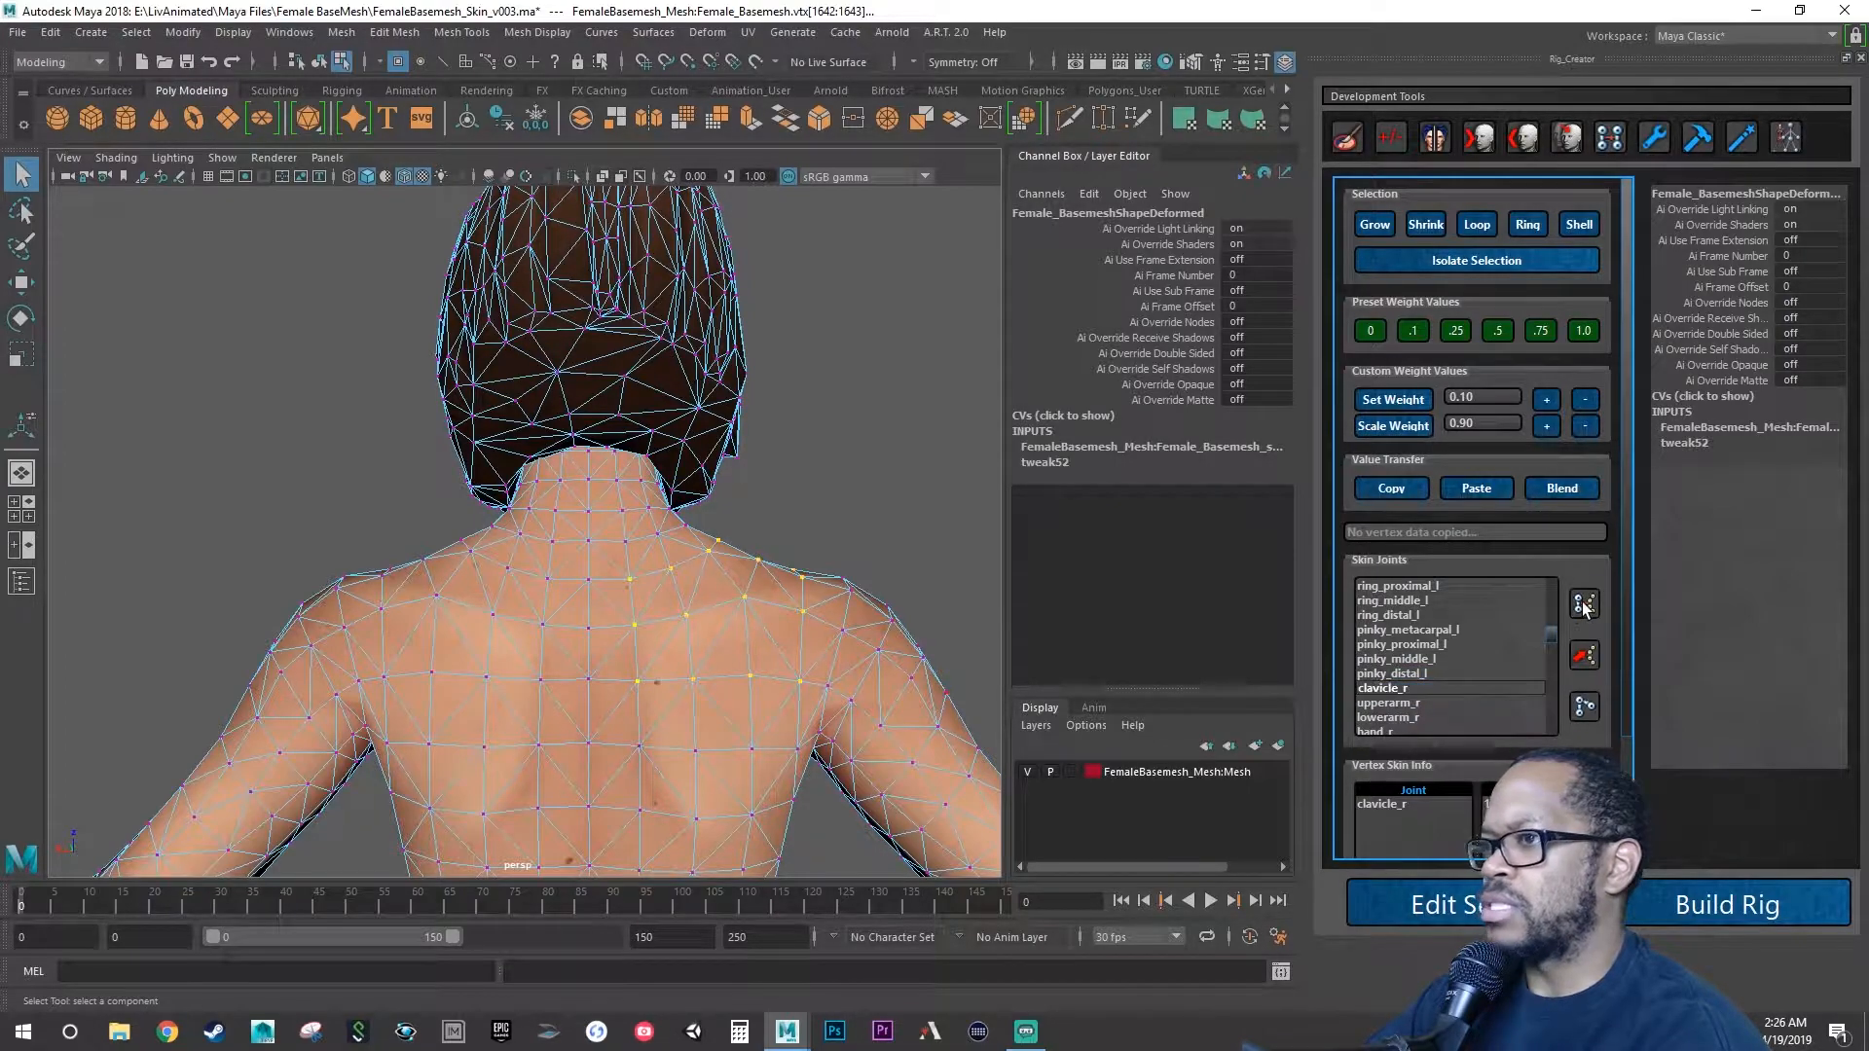
left_click_drag(934, 624, 487, 660, "alt")
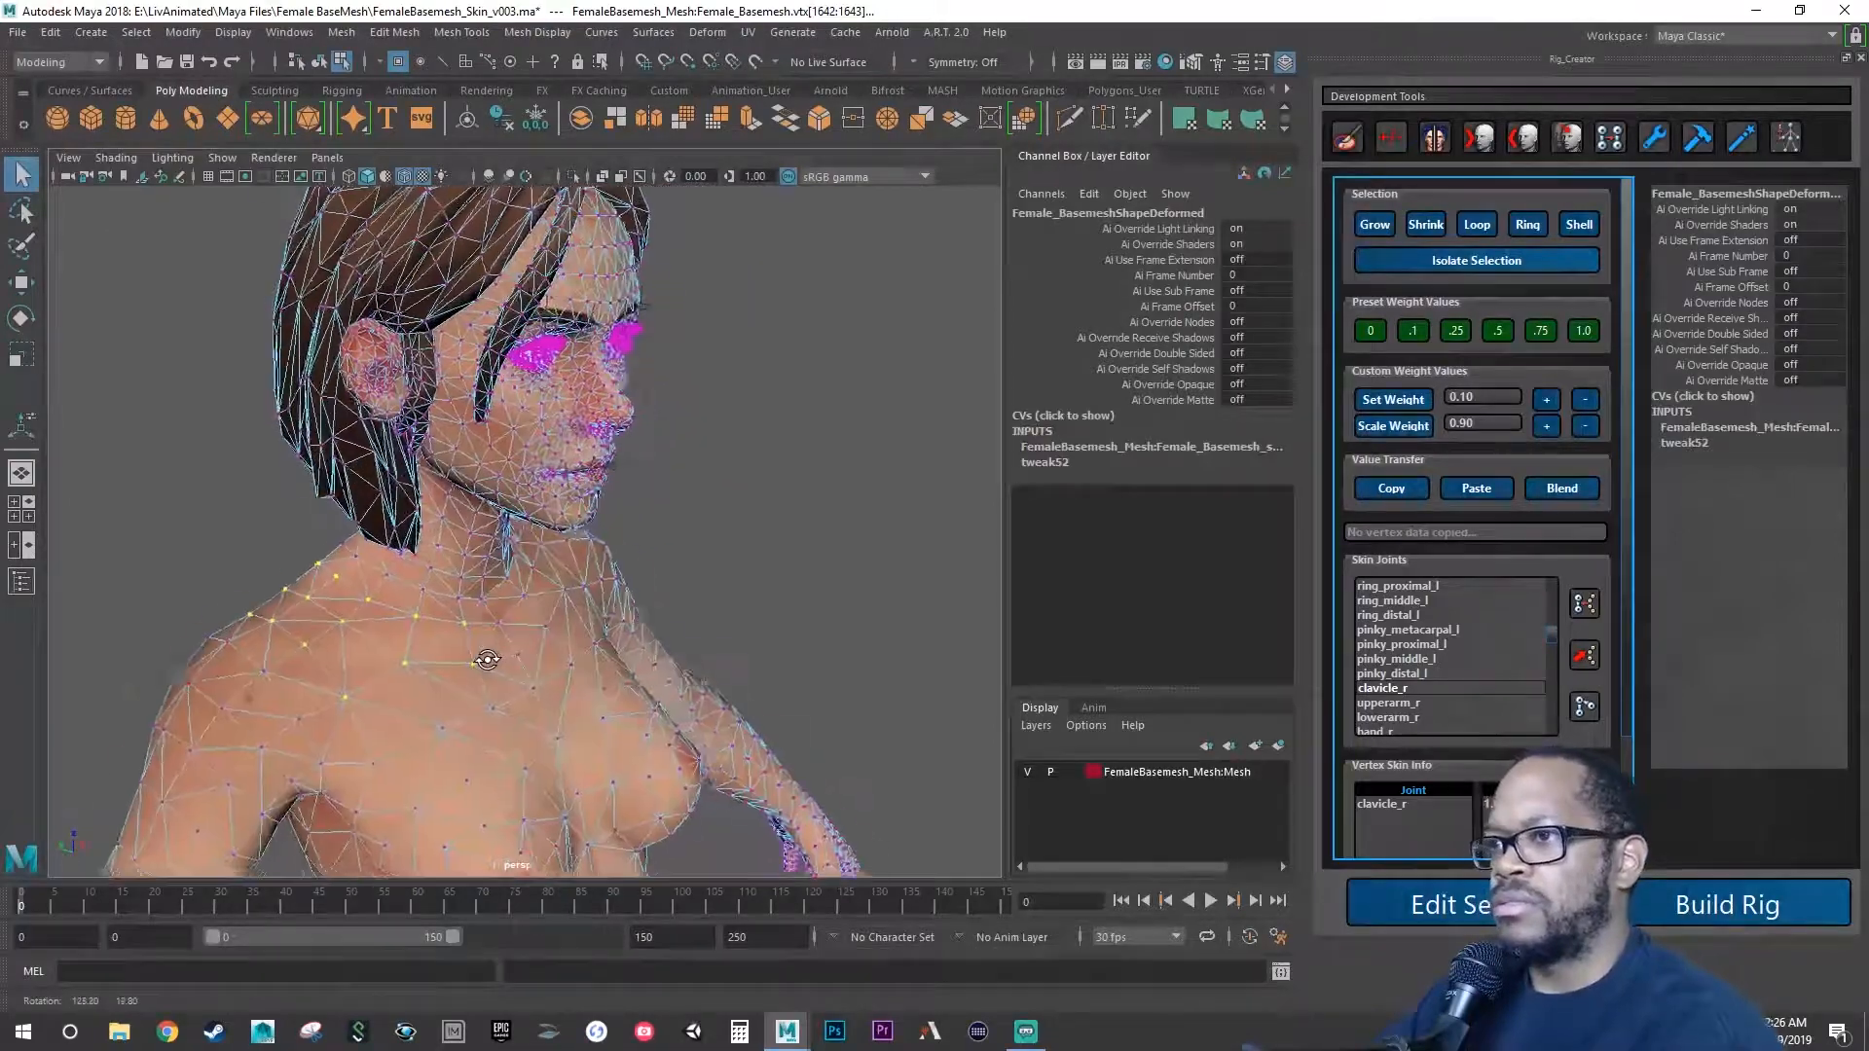
right_click_drag(488, 660, 698, 507, "alt")
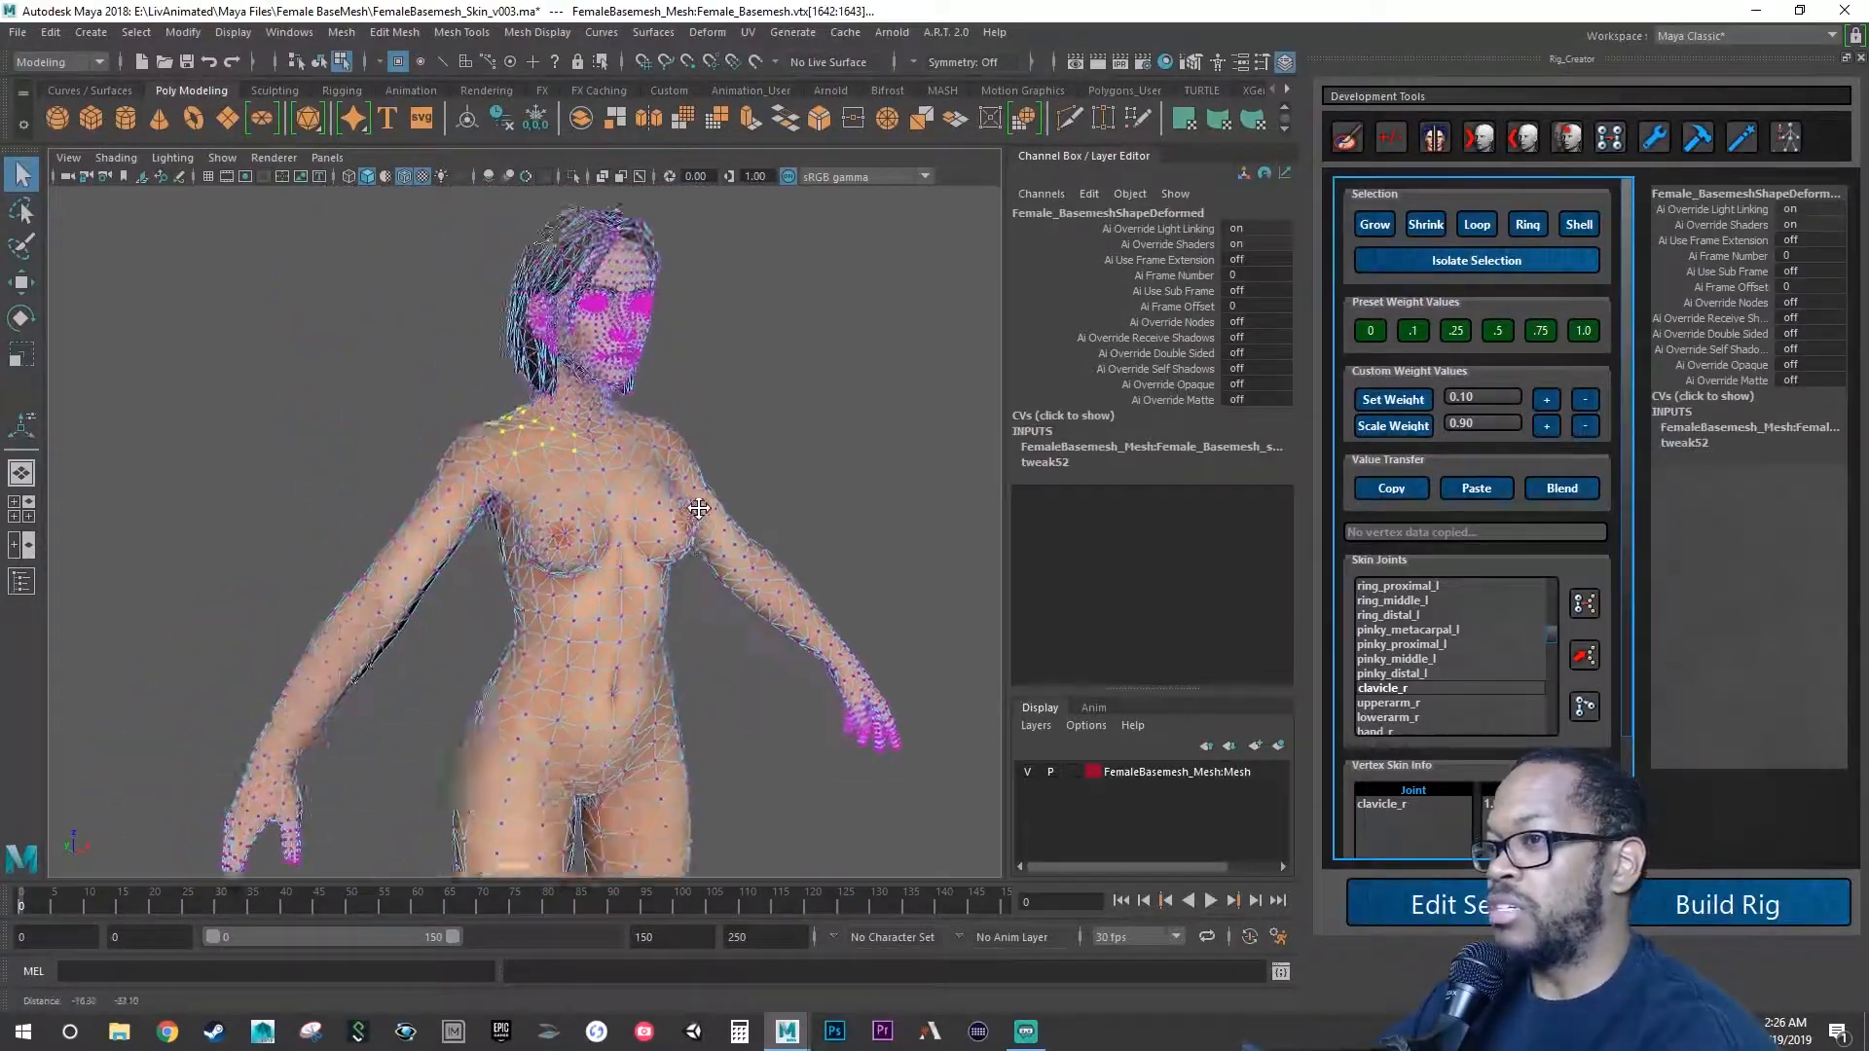
middle_click_drag(698, 508, 735, 469, "alt")
right_click_drag(735, 469, 708, 504, "alt")
left_click_drag(709, 504, 661, 529, "alt")
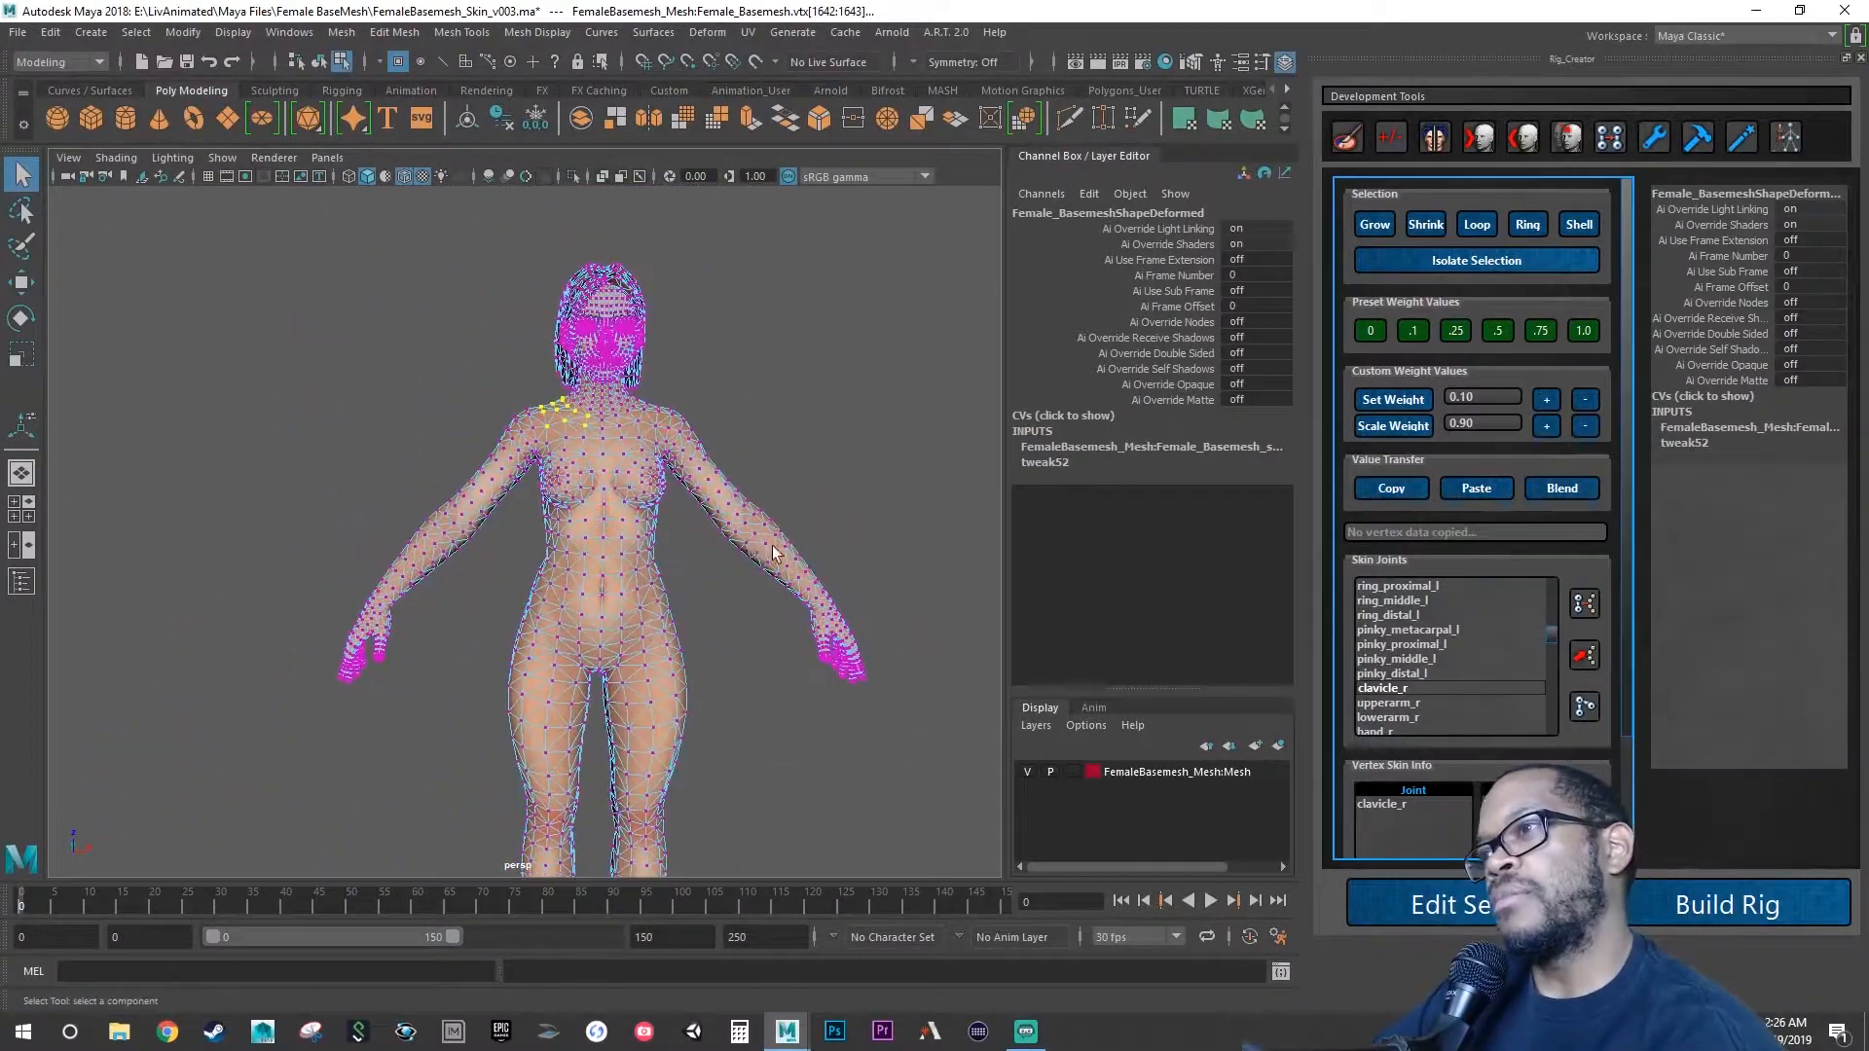
right_click_drag(773, 553, 643, 531, "alt")
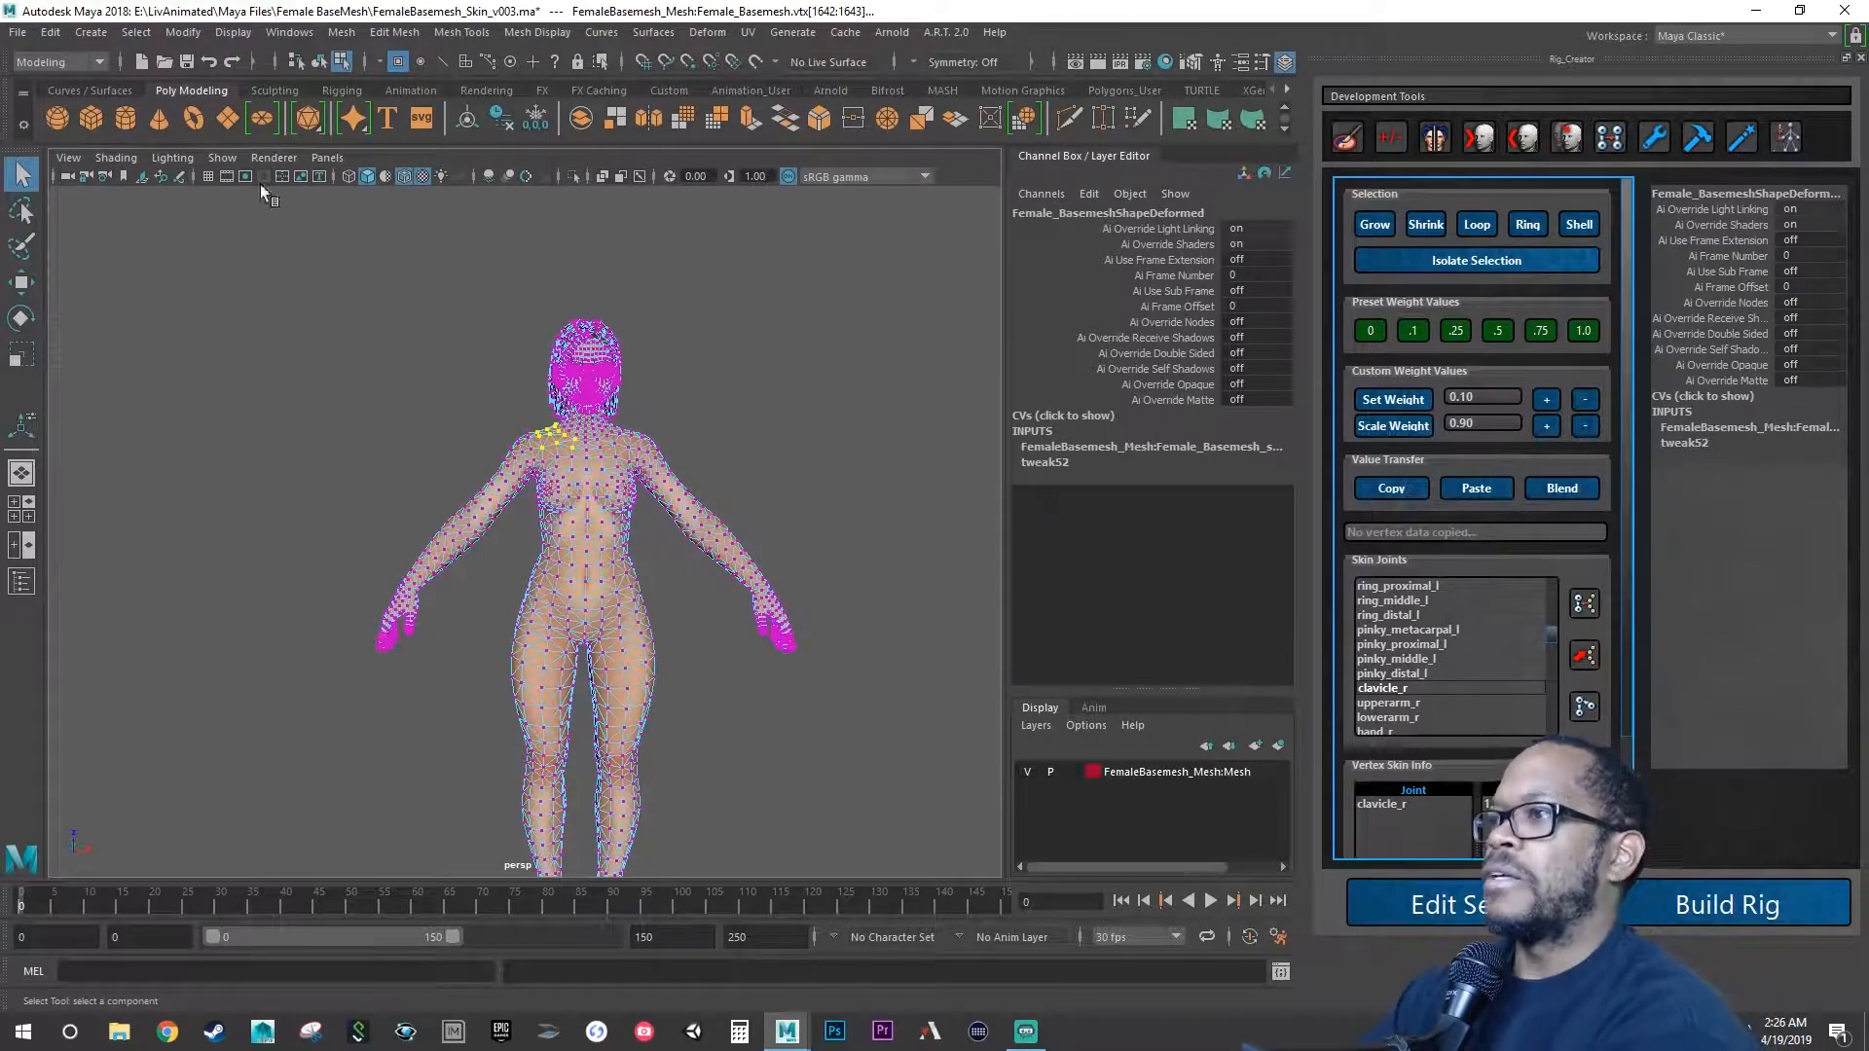
left_click_drag(526, 522, 590, 514, "alt")
right_click_drag(590, 514, 526, 516, "alt")
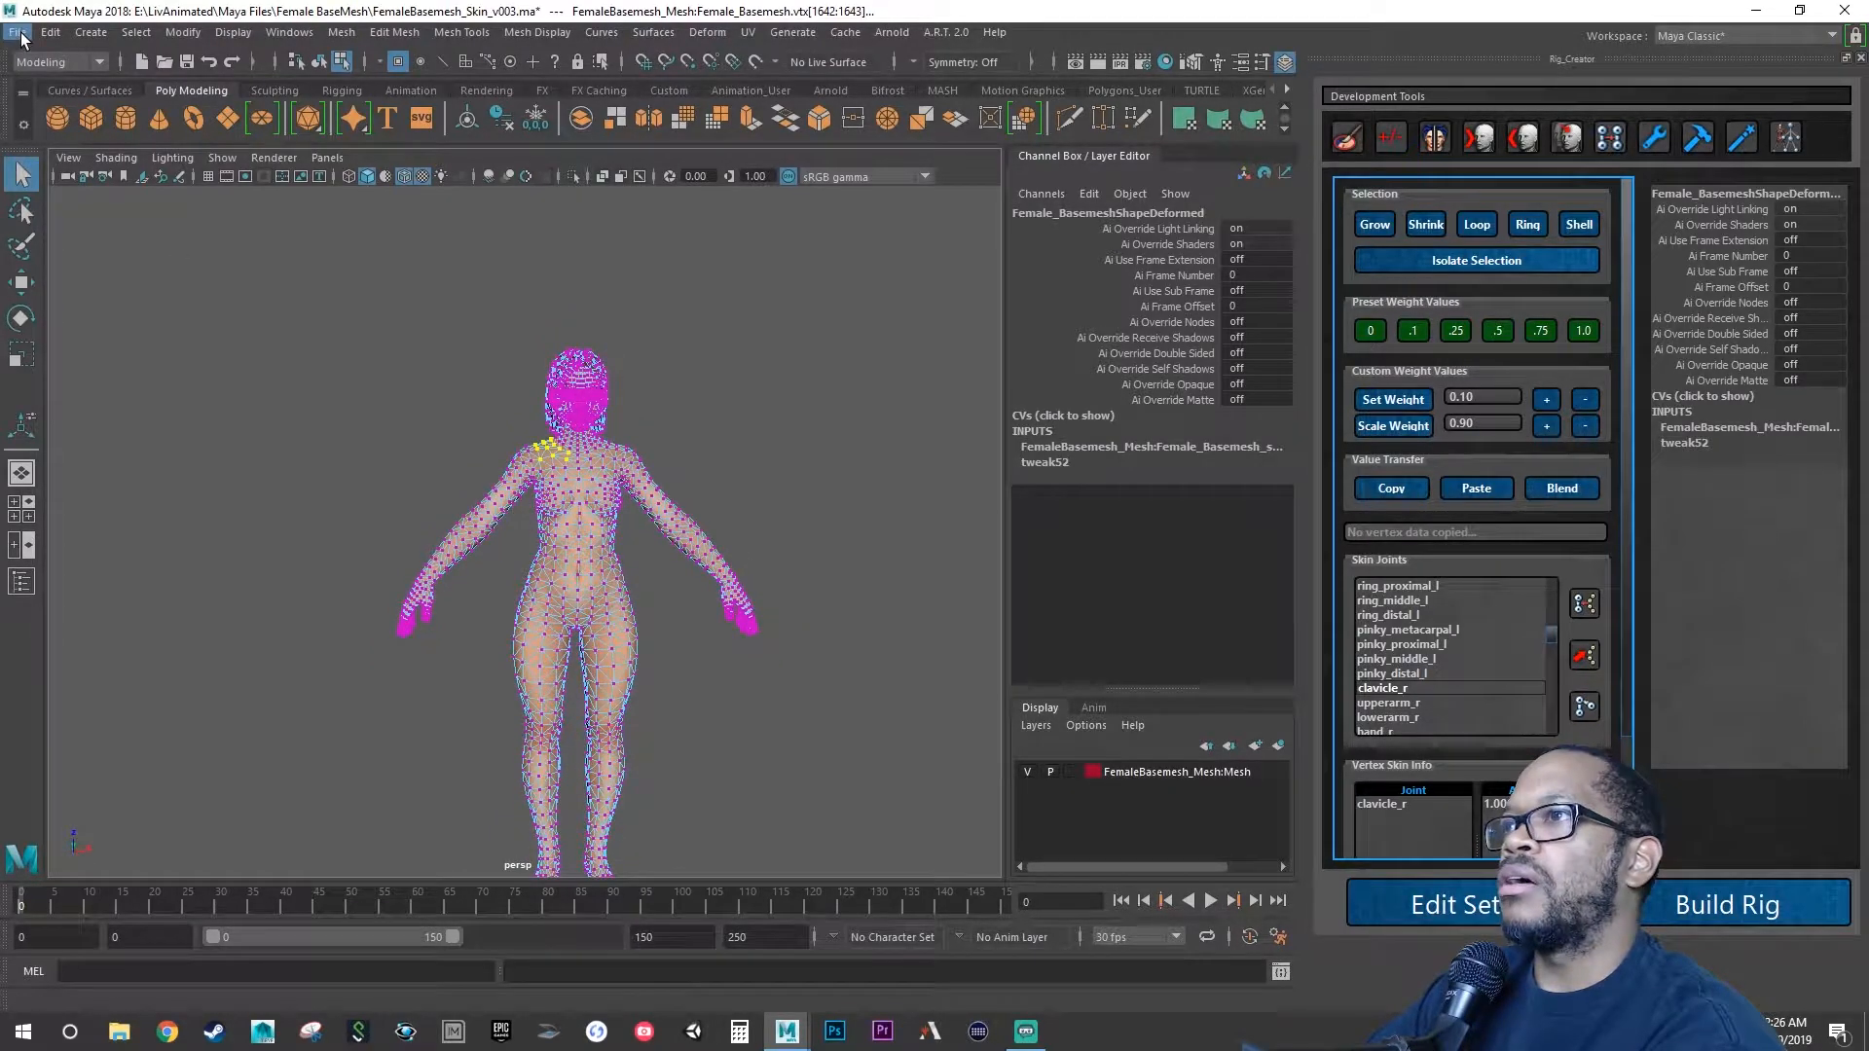
Save the scene with the mesh back in object mode, and save a new version as FemaleBasemesh_Skin_v004.ma.
right_click_drag(595, 460, 661, 429)
key("ctrl+s")
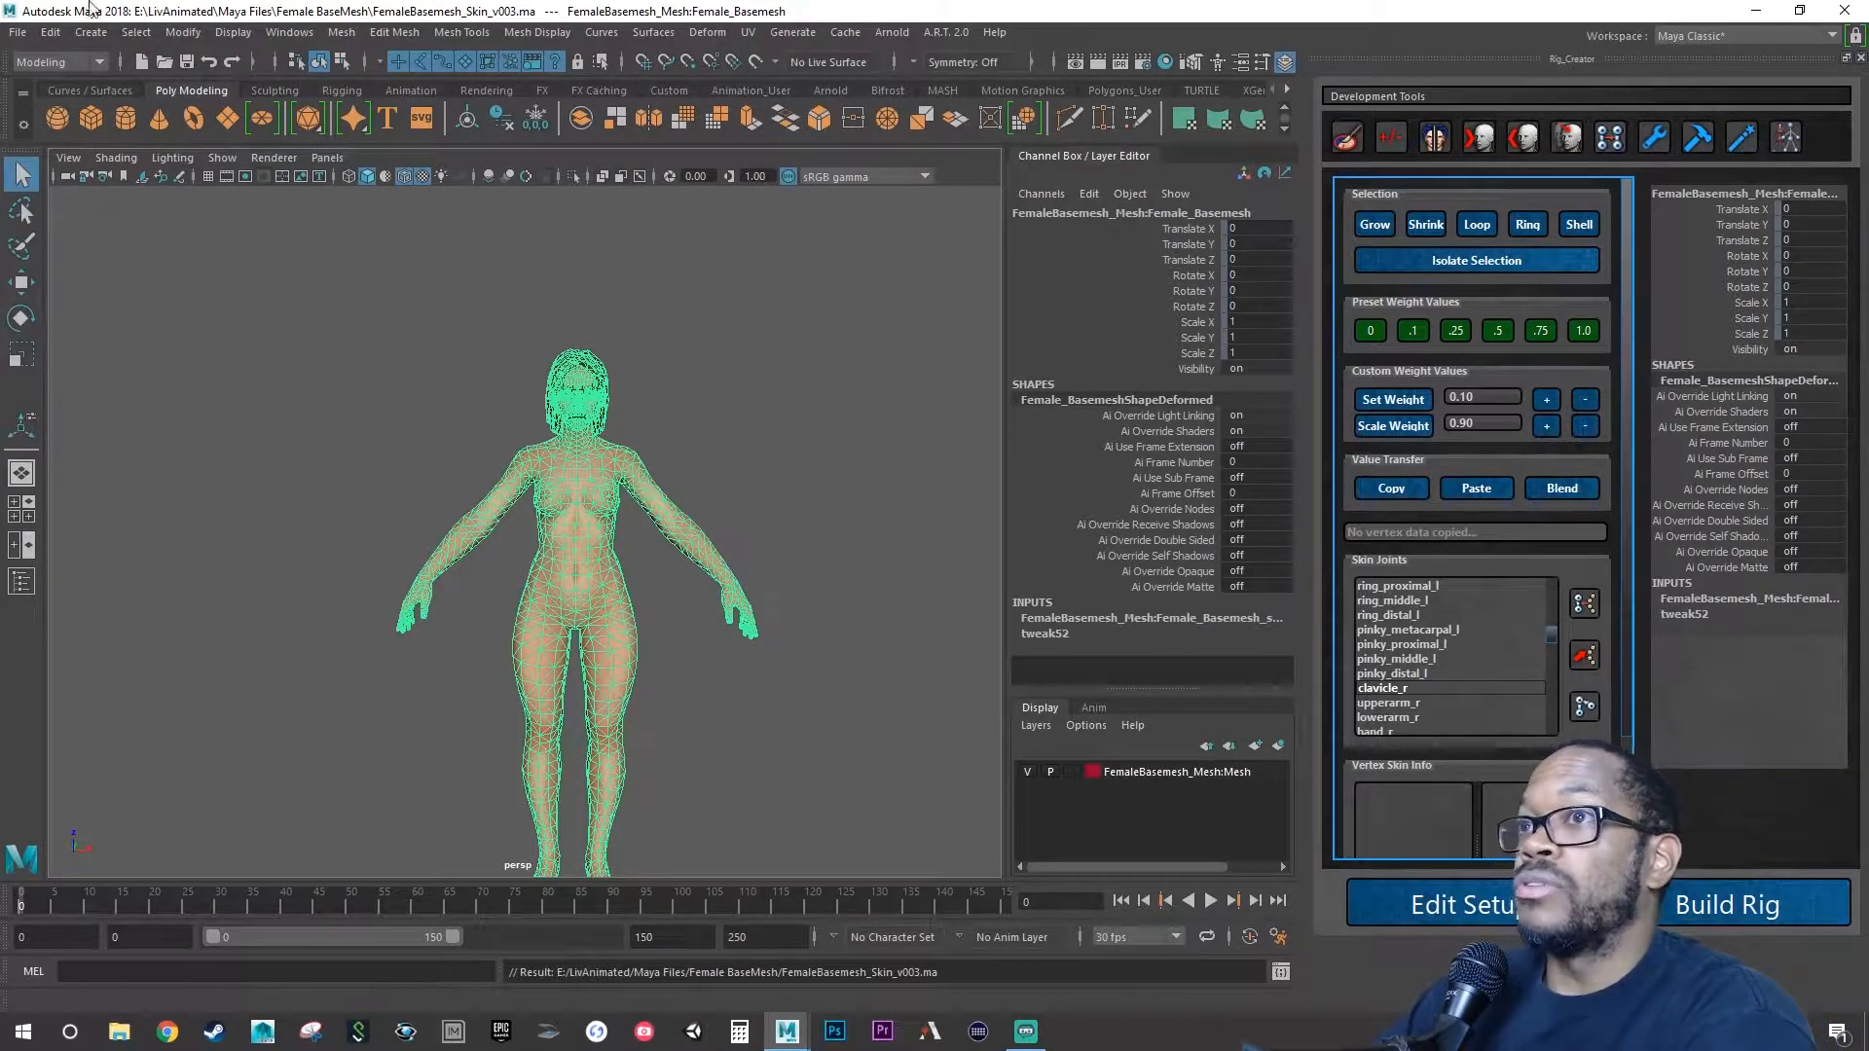
left_click(8, 35)
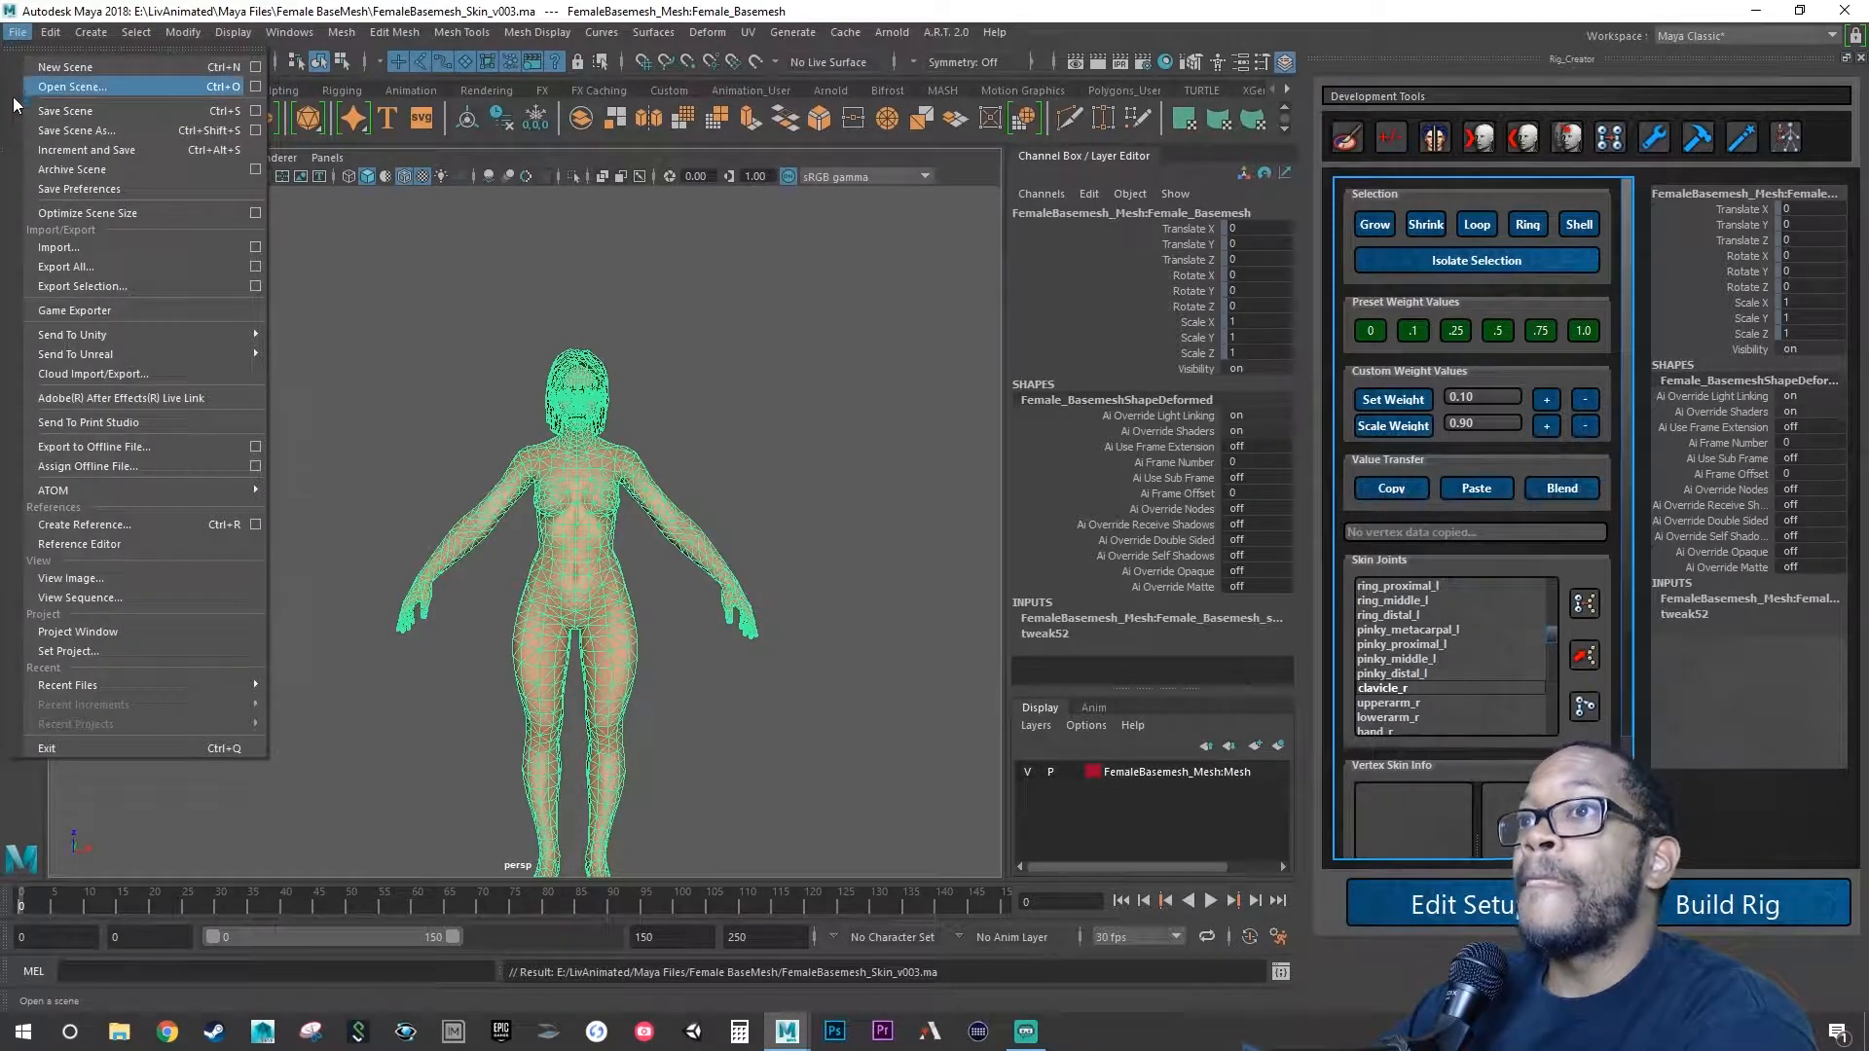
left_click(74, 134)
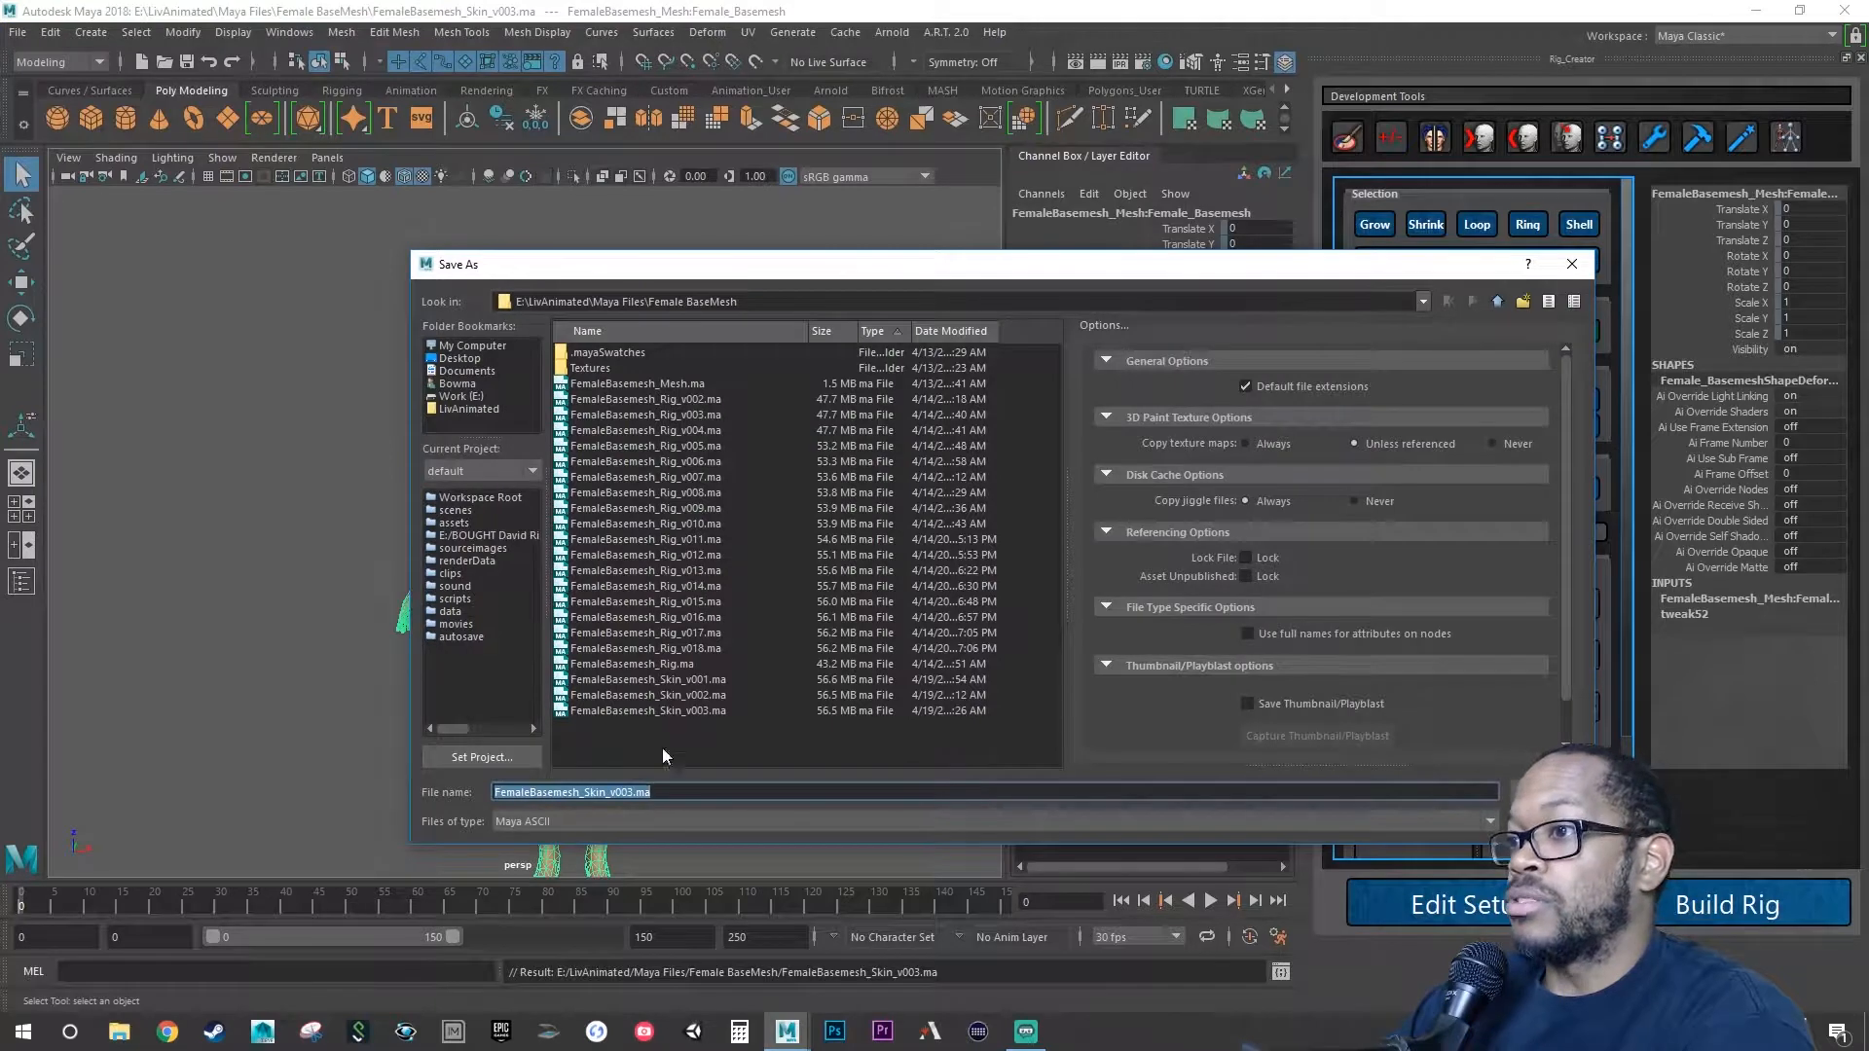
left_click(634, 791)
key("BackSpace")
type("4")
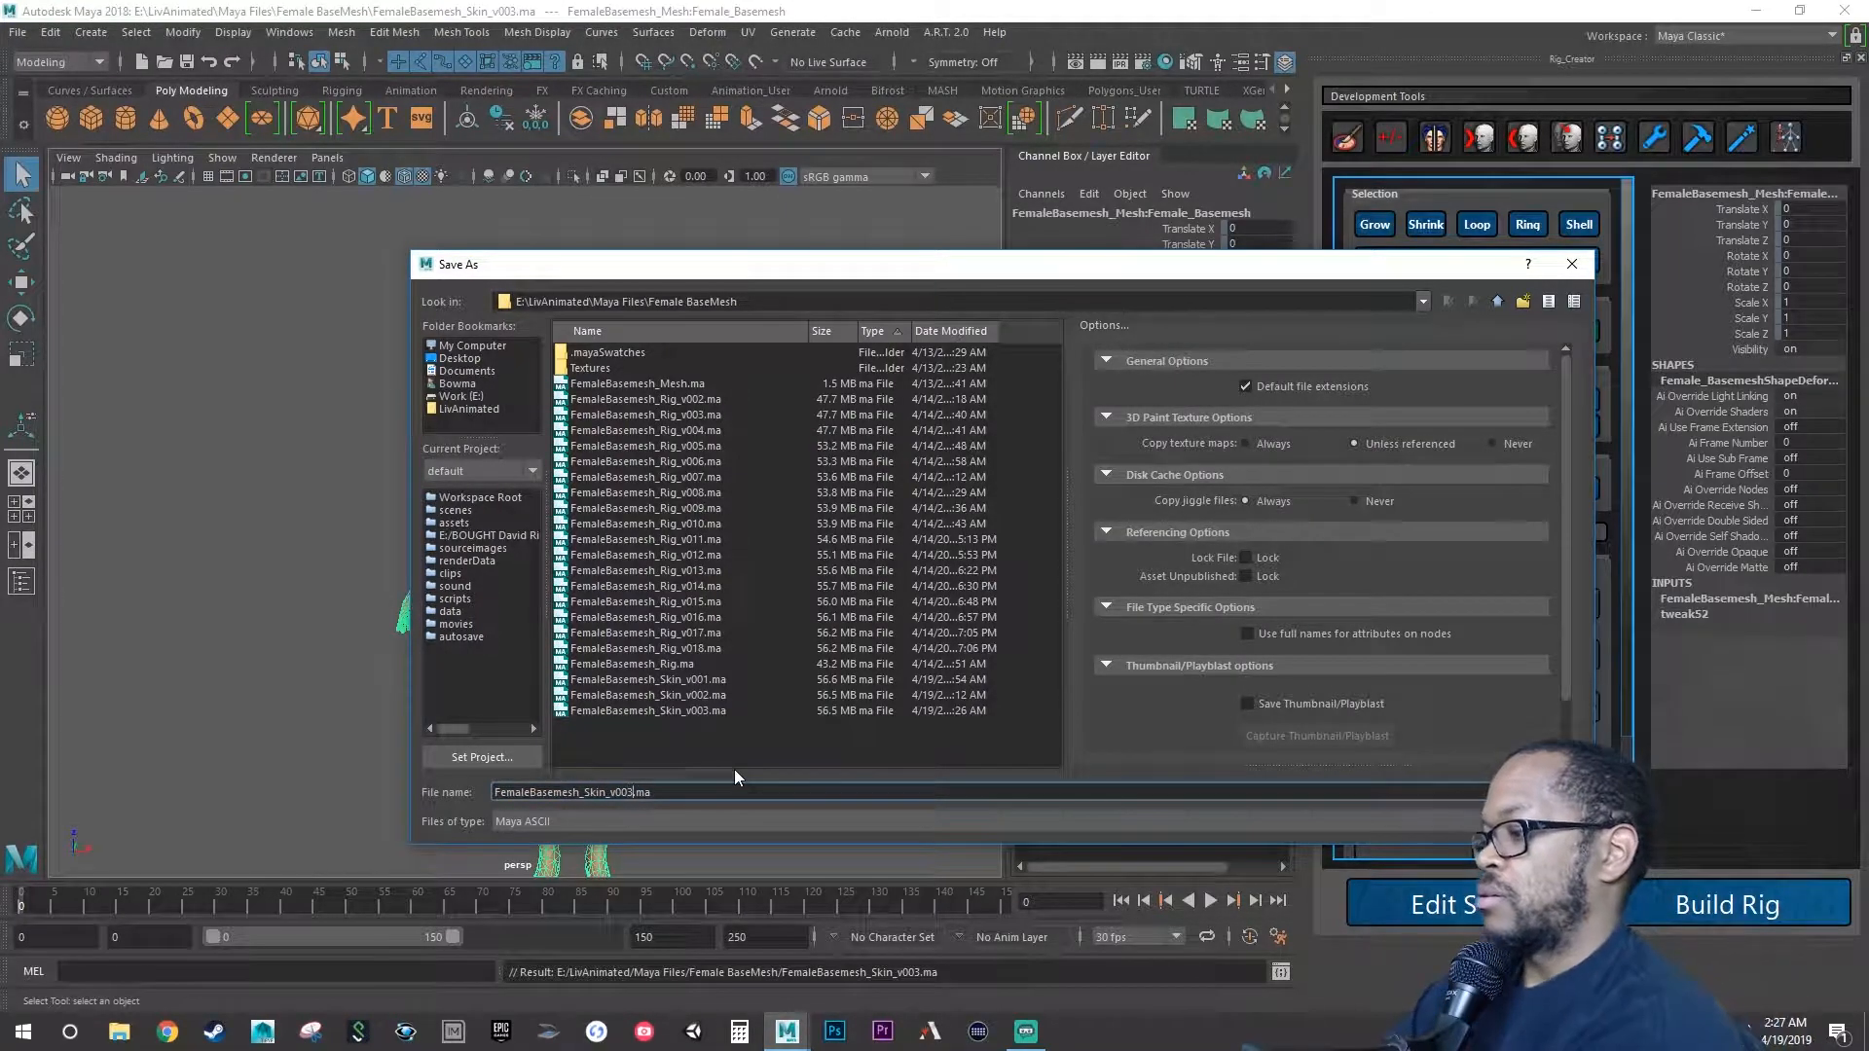
key("Return")
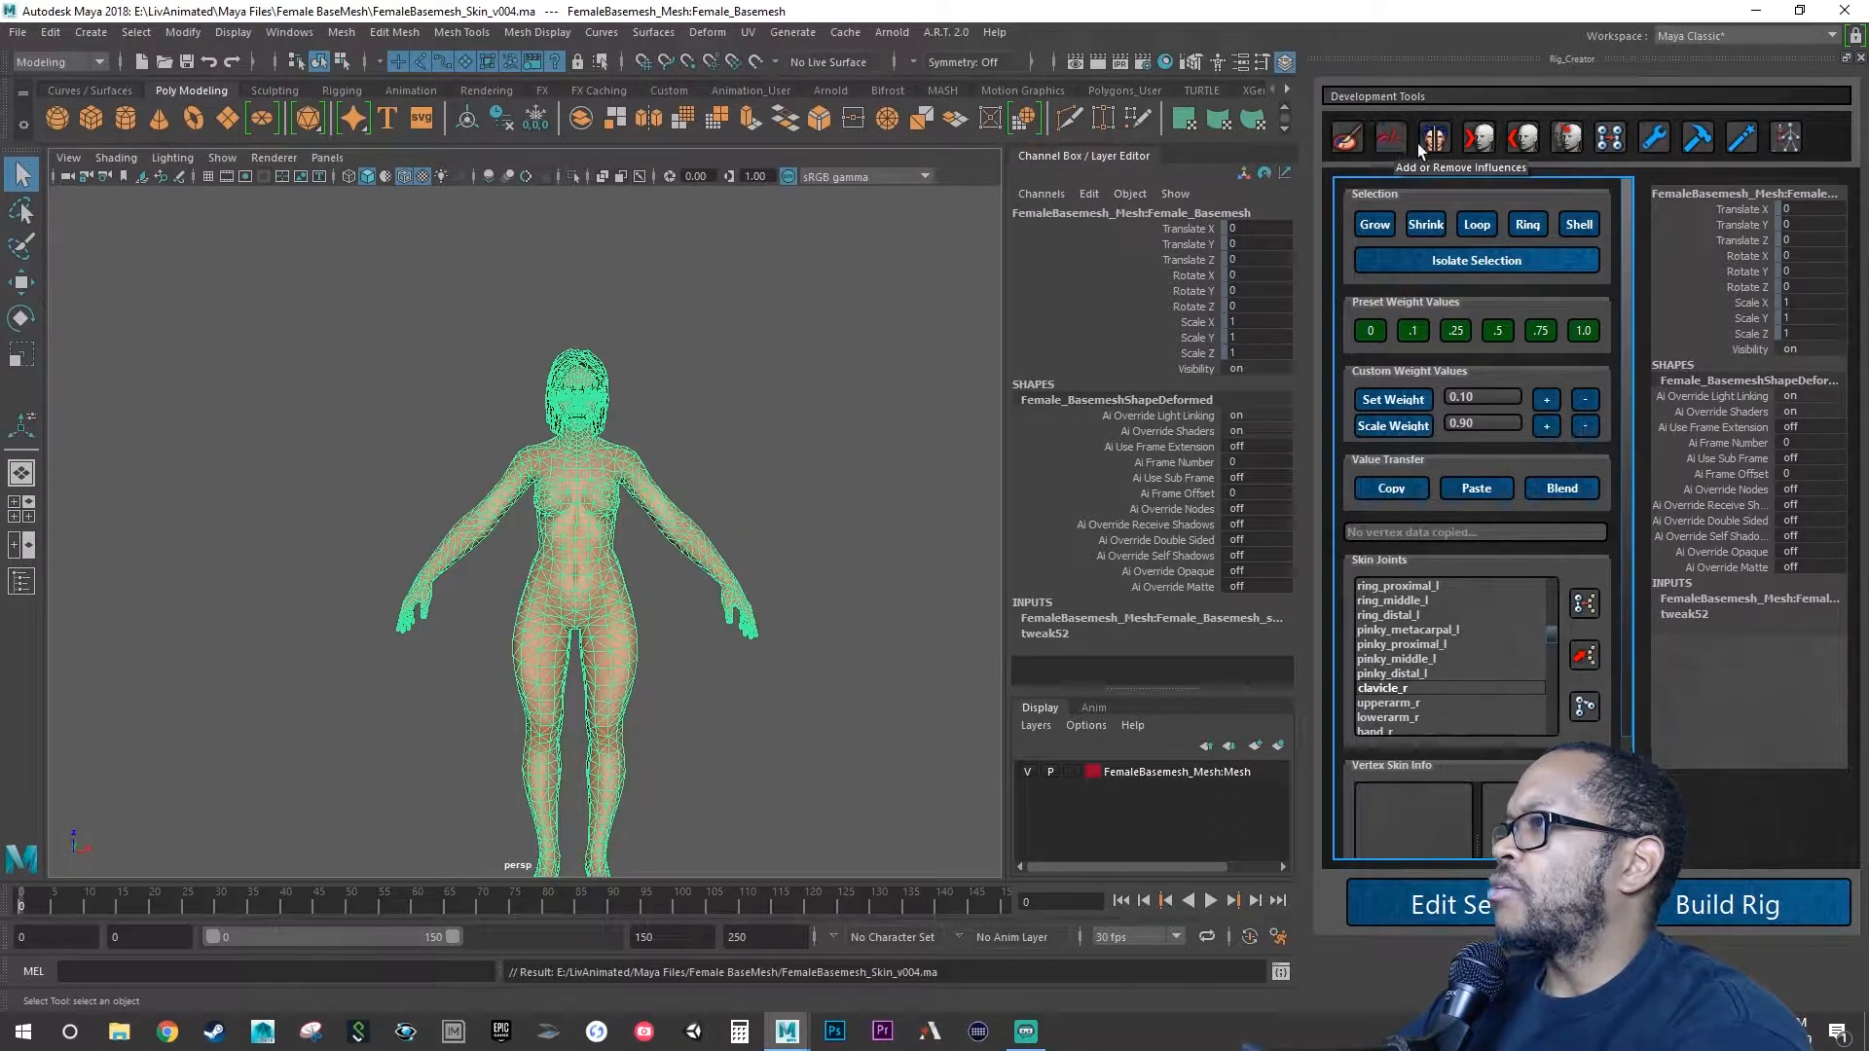
Try to export the female base mesh's skin weights to E:/ARTv2, and close the export window.
left_click(1525, 142)
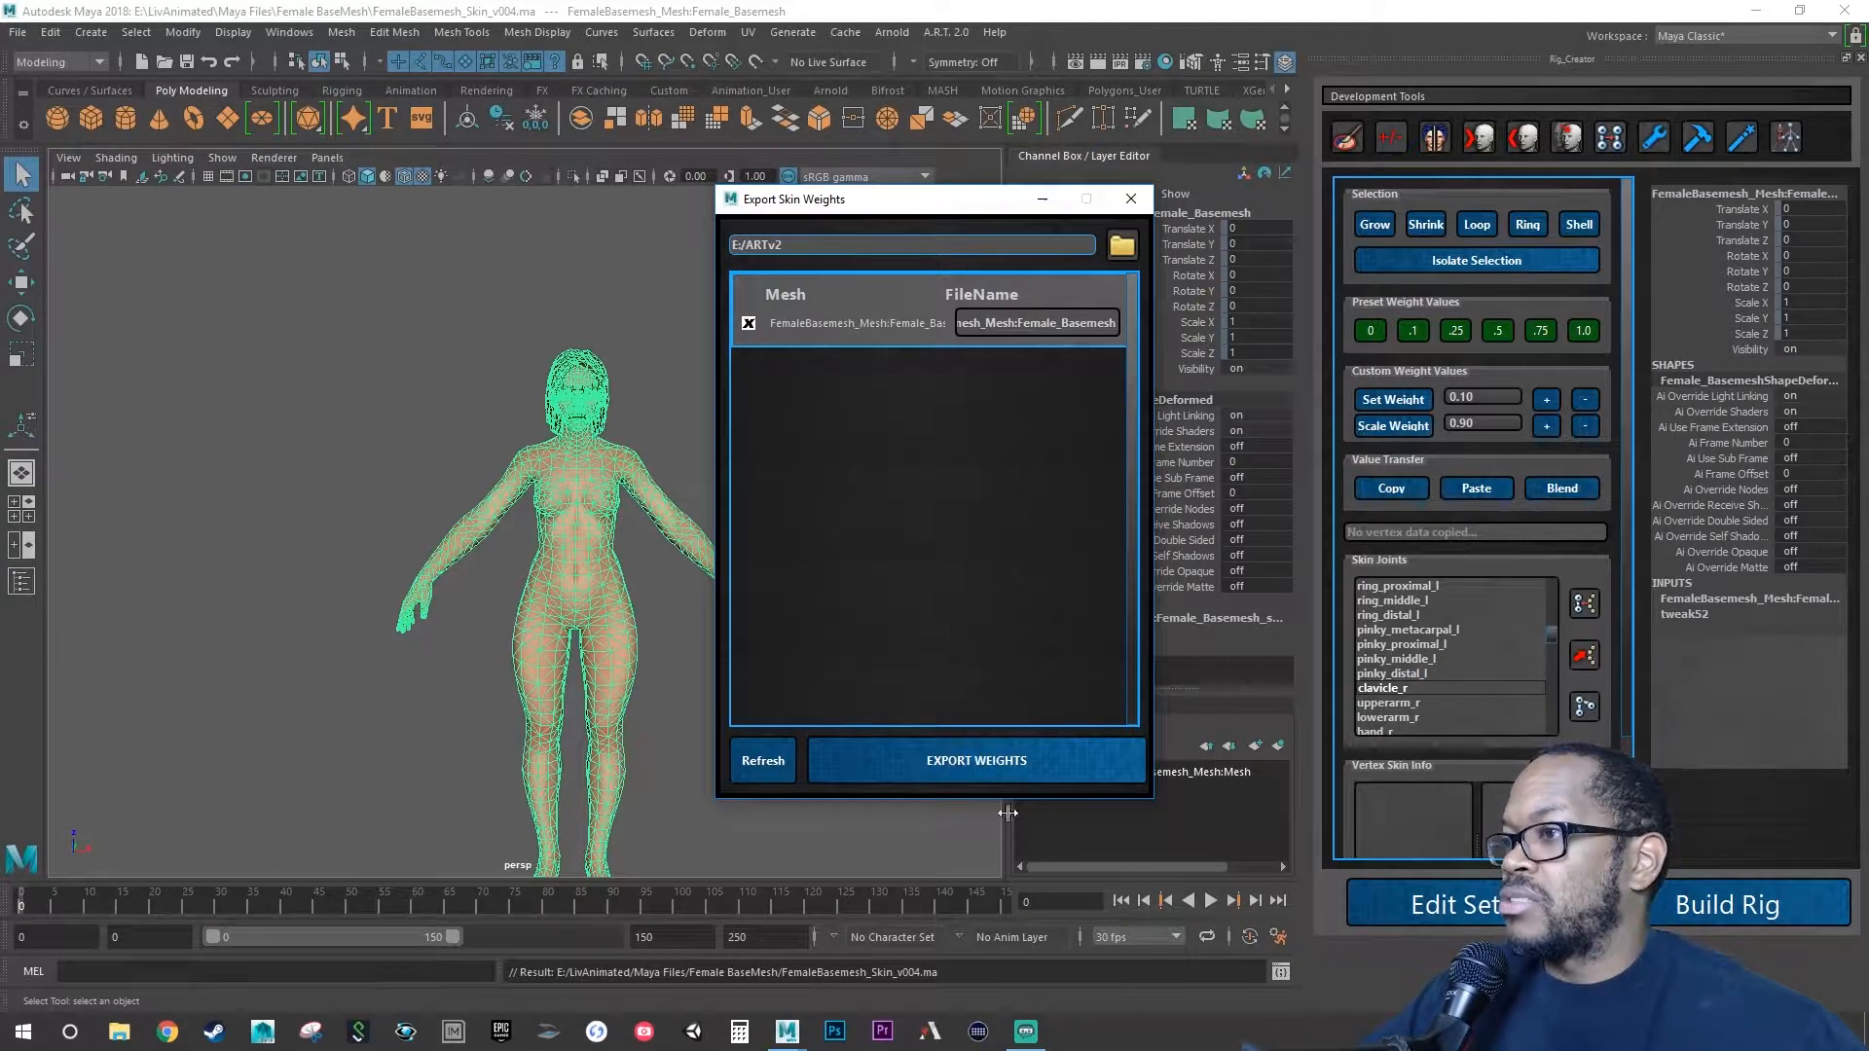
left_click(1012, 763)
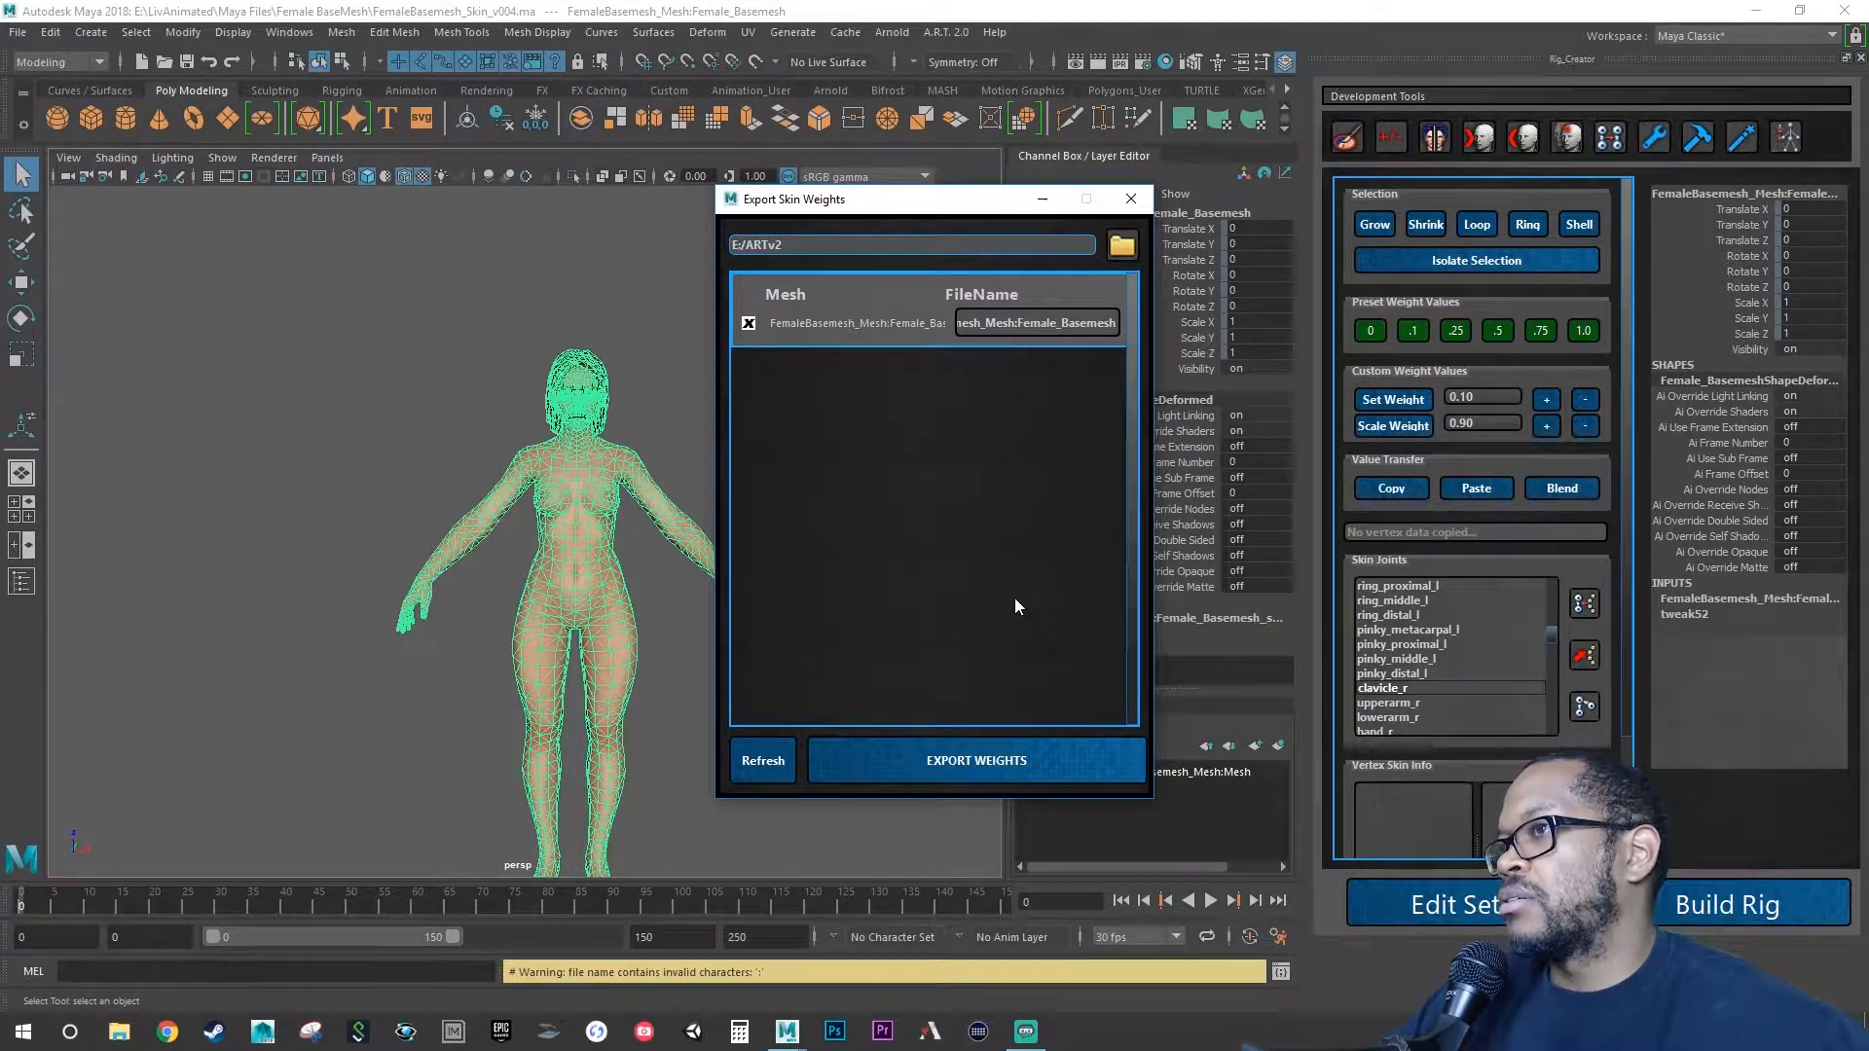
left_click(1132, 200)
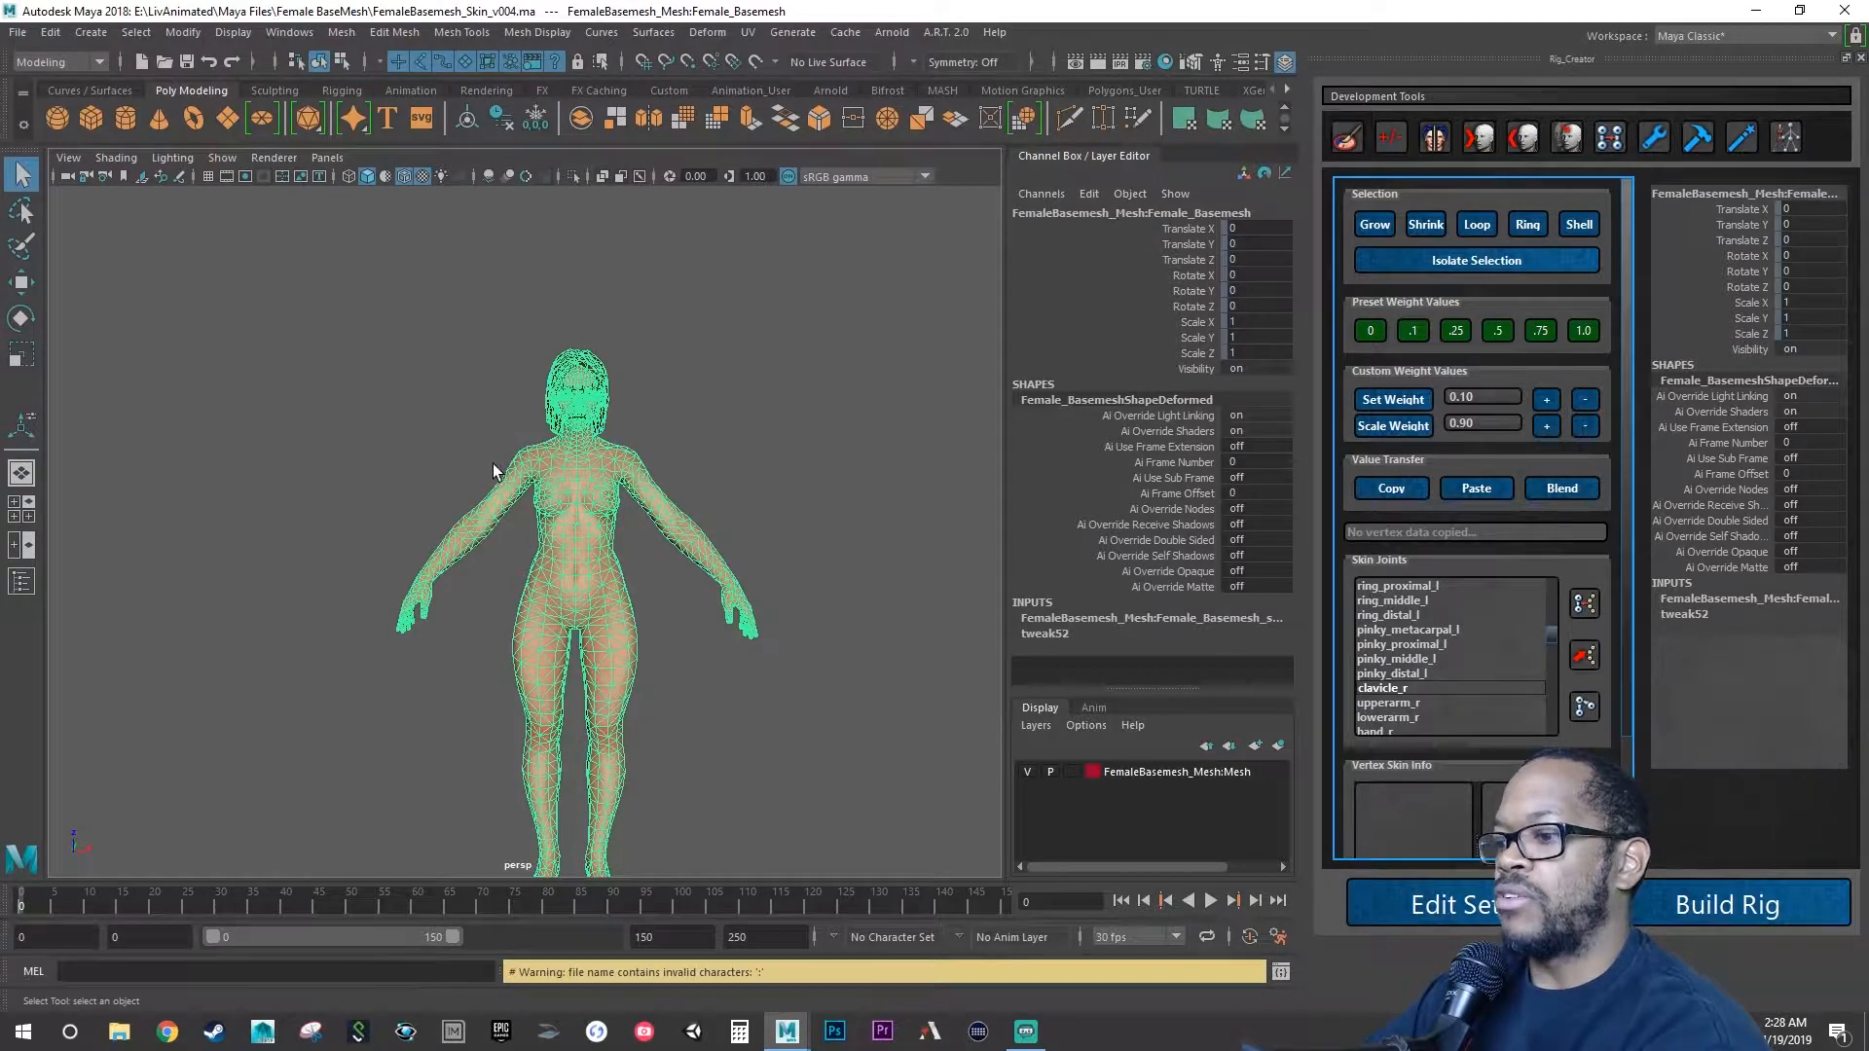
Save the scene, and save a new version of it as FemaleBasemesh_Skin_v005.ma.
key("ctrl+s")
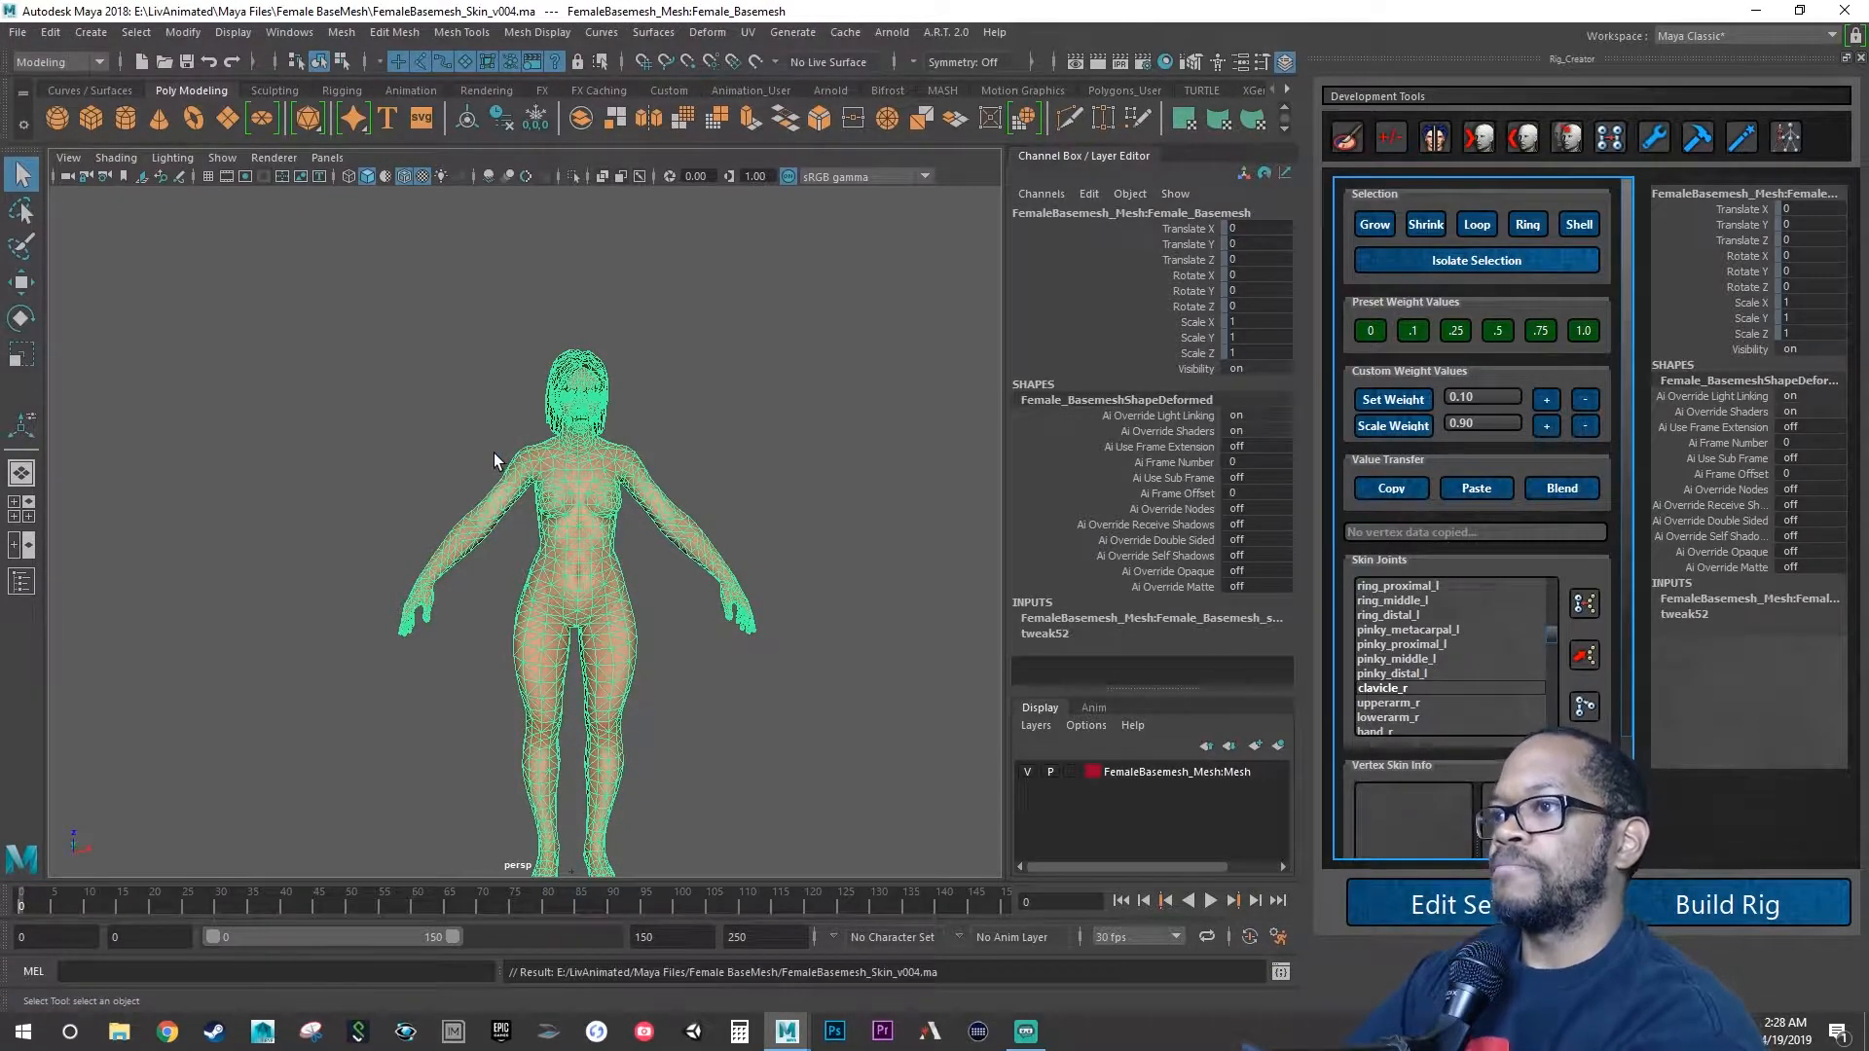
left_click(16, 36)
left_click(99, 131)
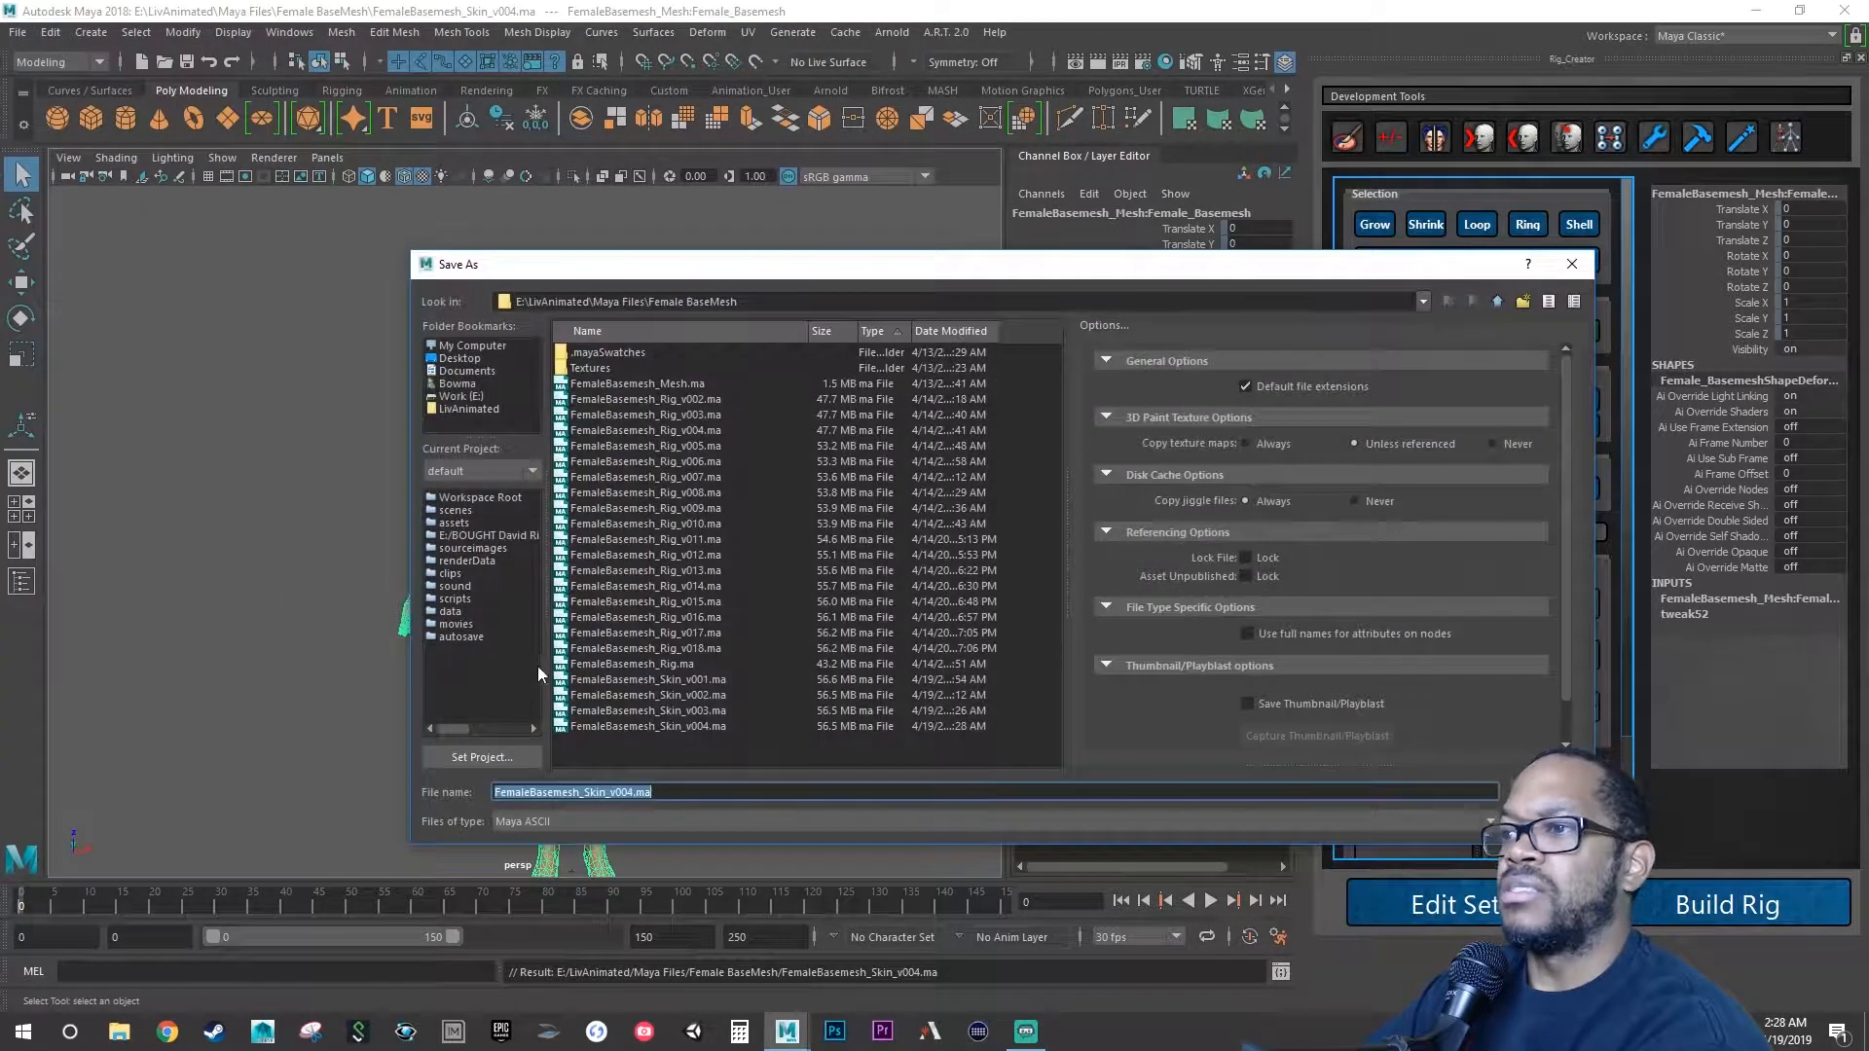
left_click(631, 791)
key("BackSpace")
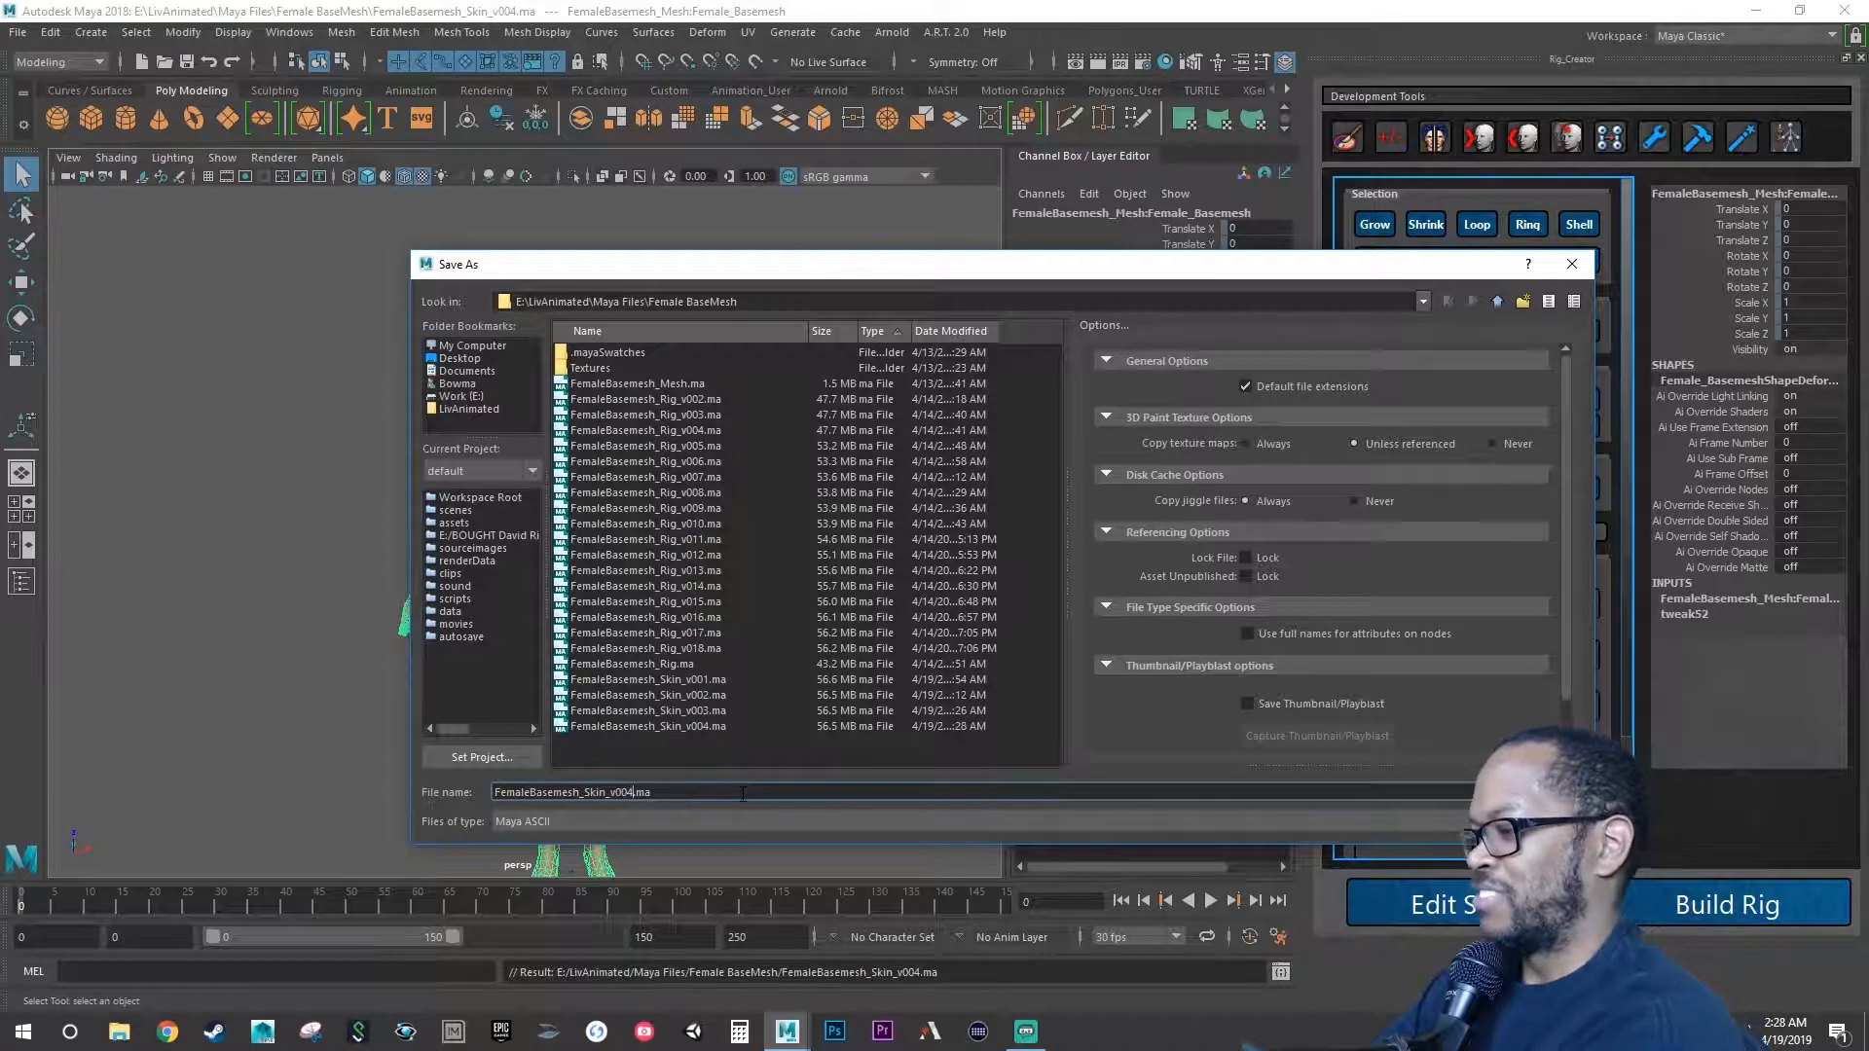
type("5")
key("Return")
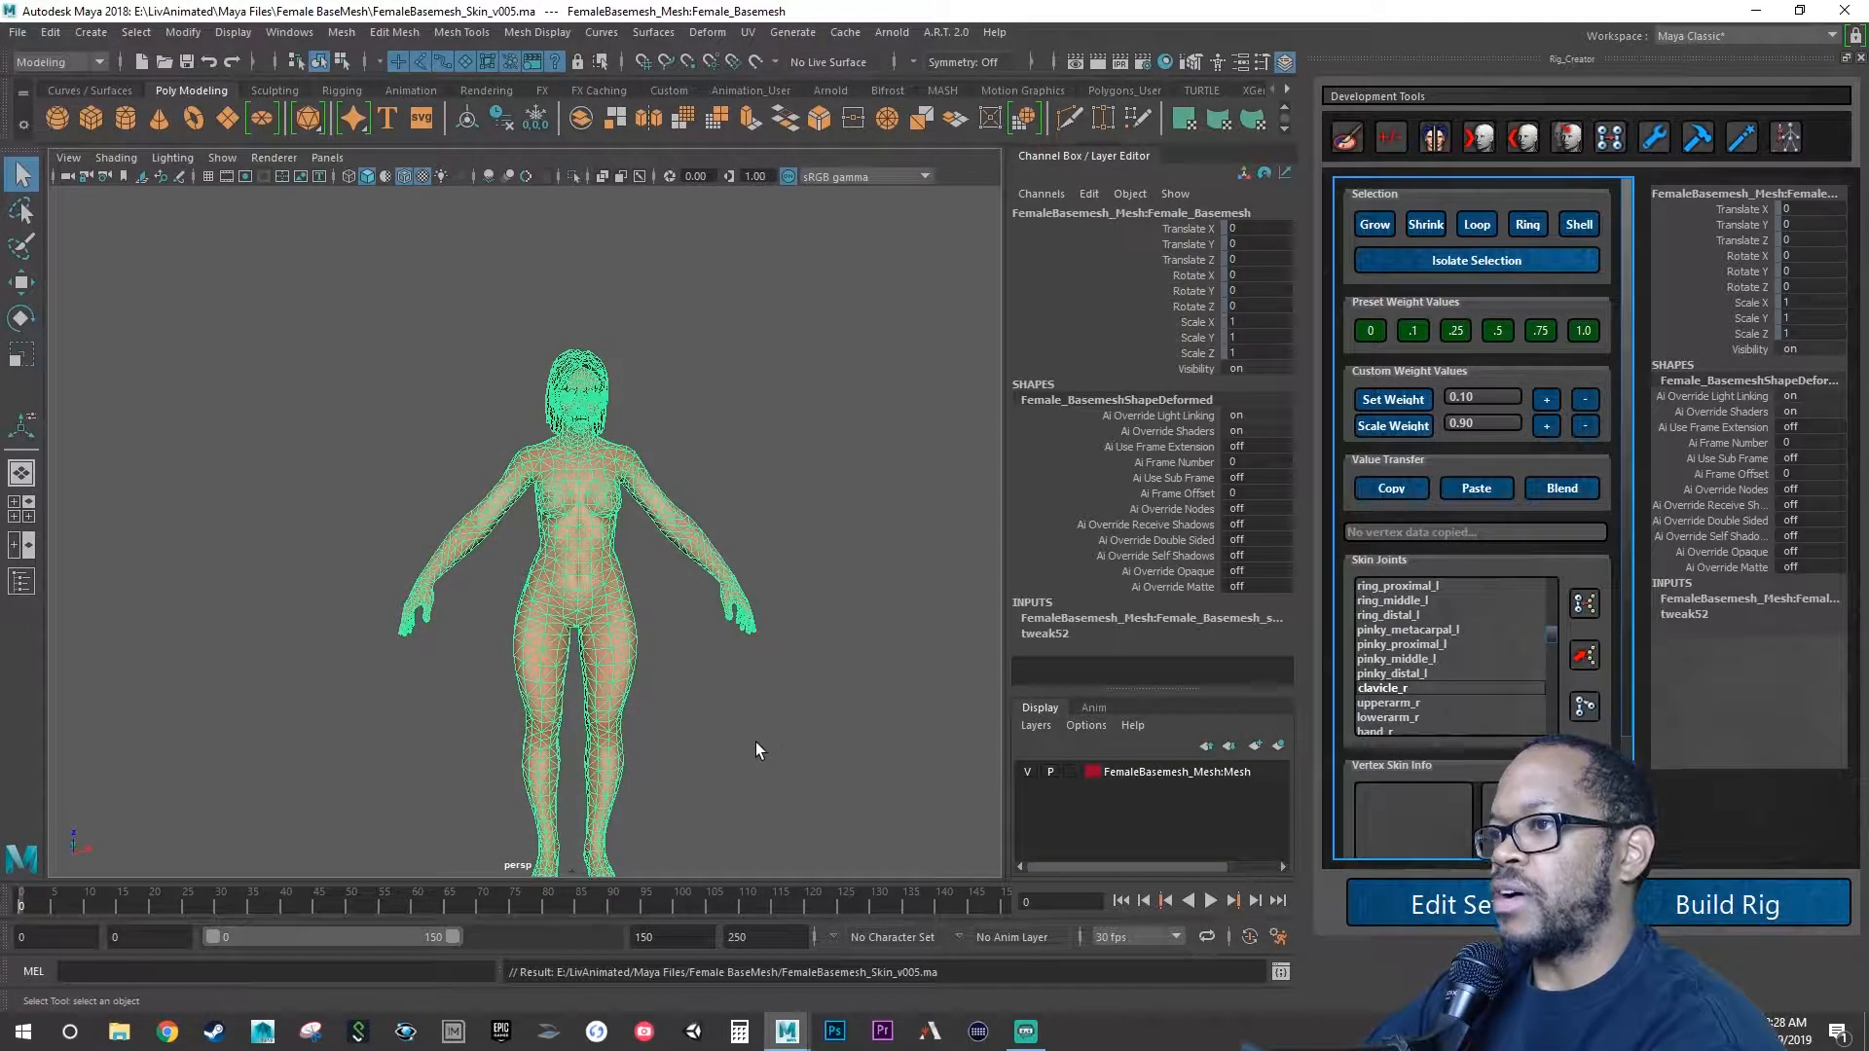
Return the character to rig setup editing and look over the proxy figure's upper body.
left_click_drag(755, 742, 740, 670, "alt")
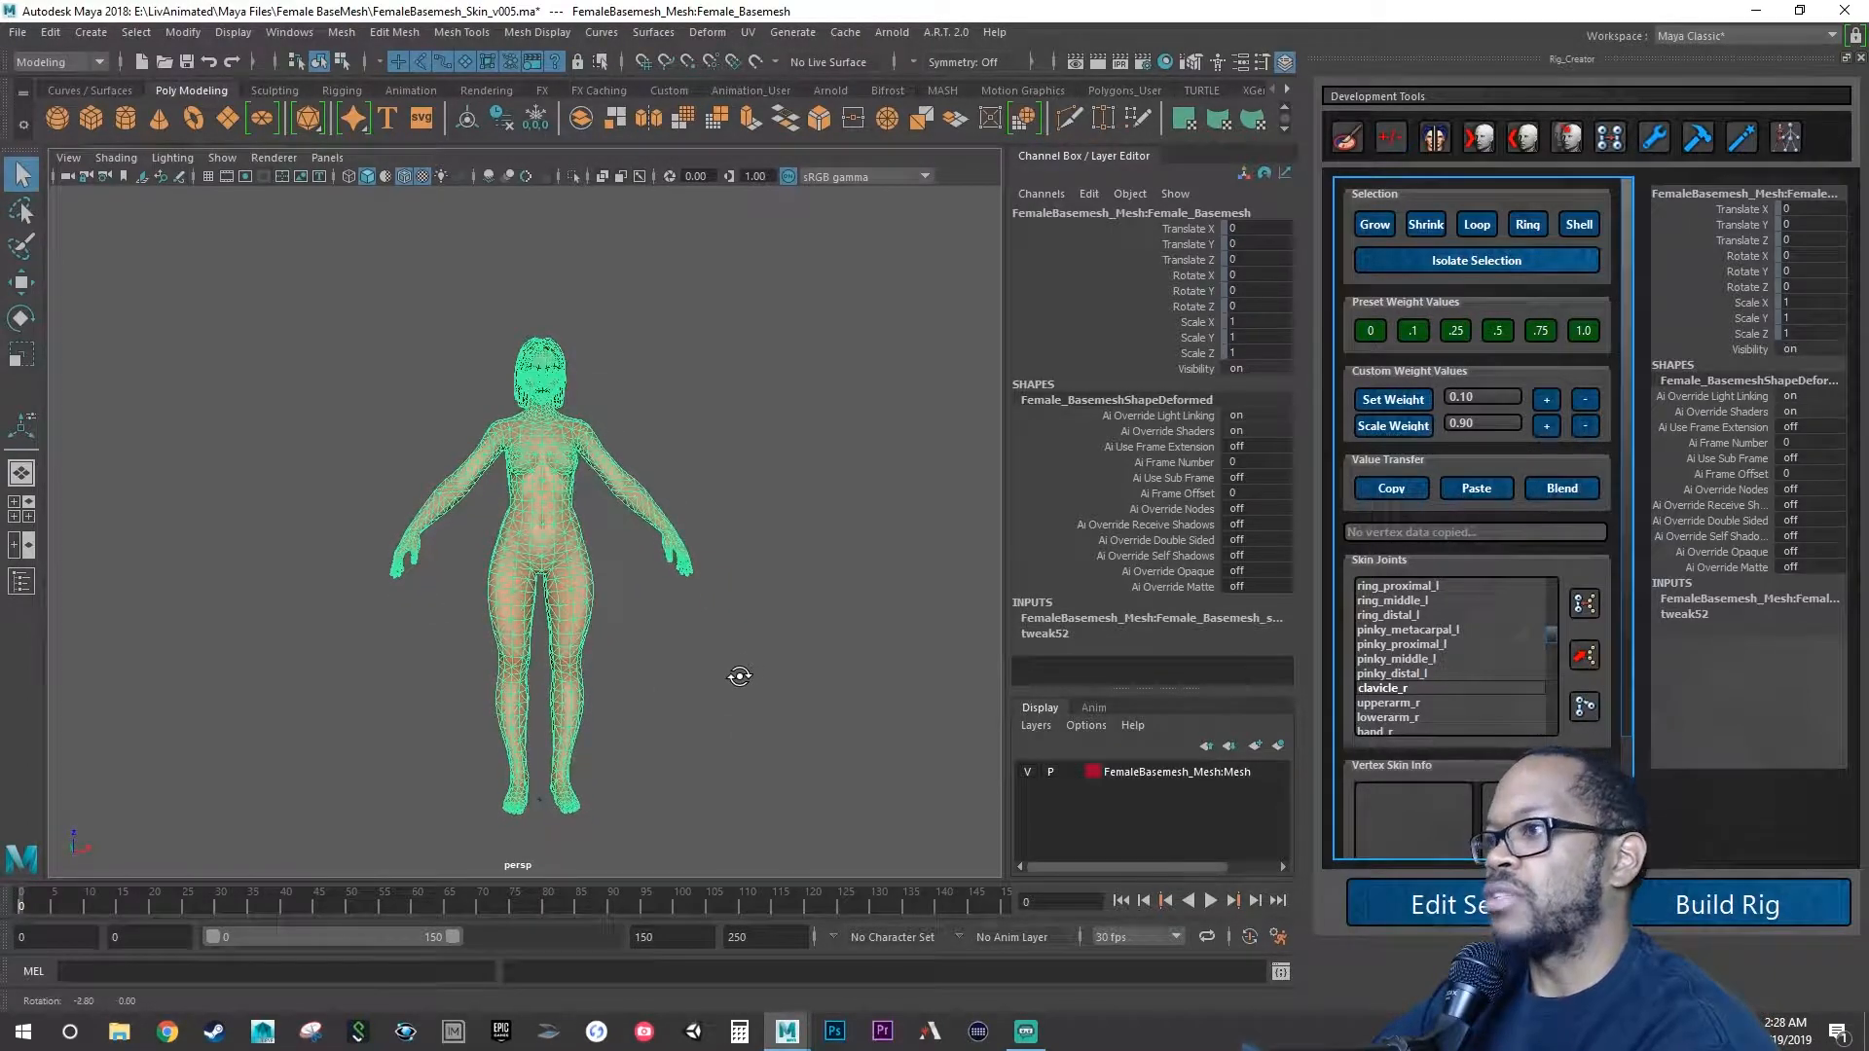
left_click(1445, 905)
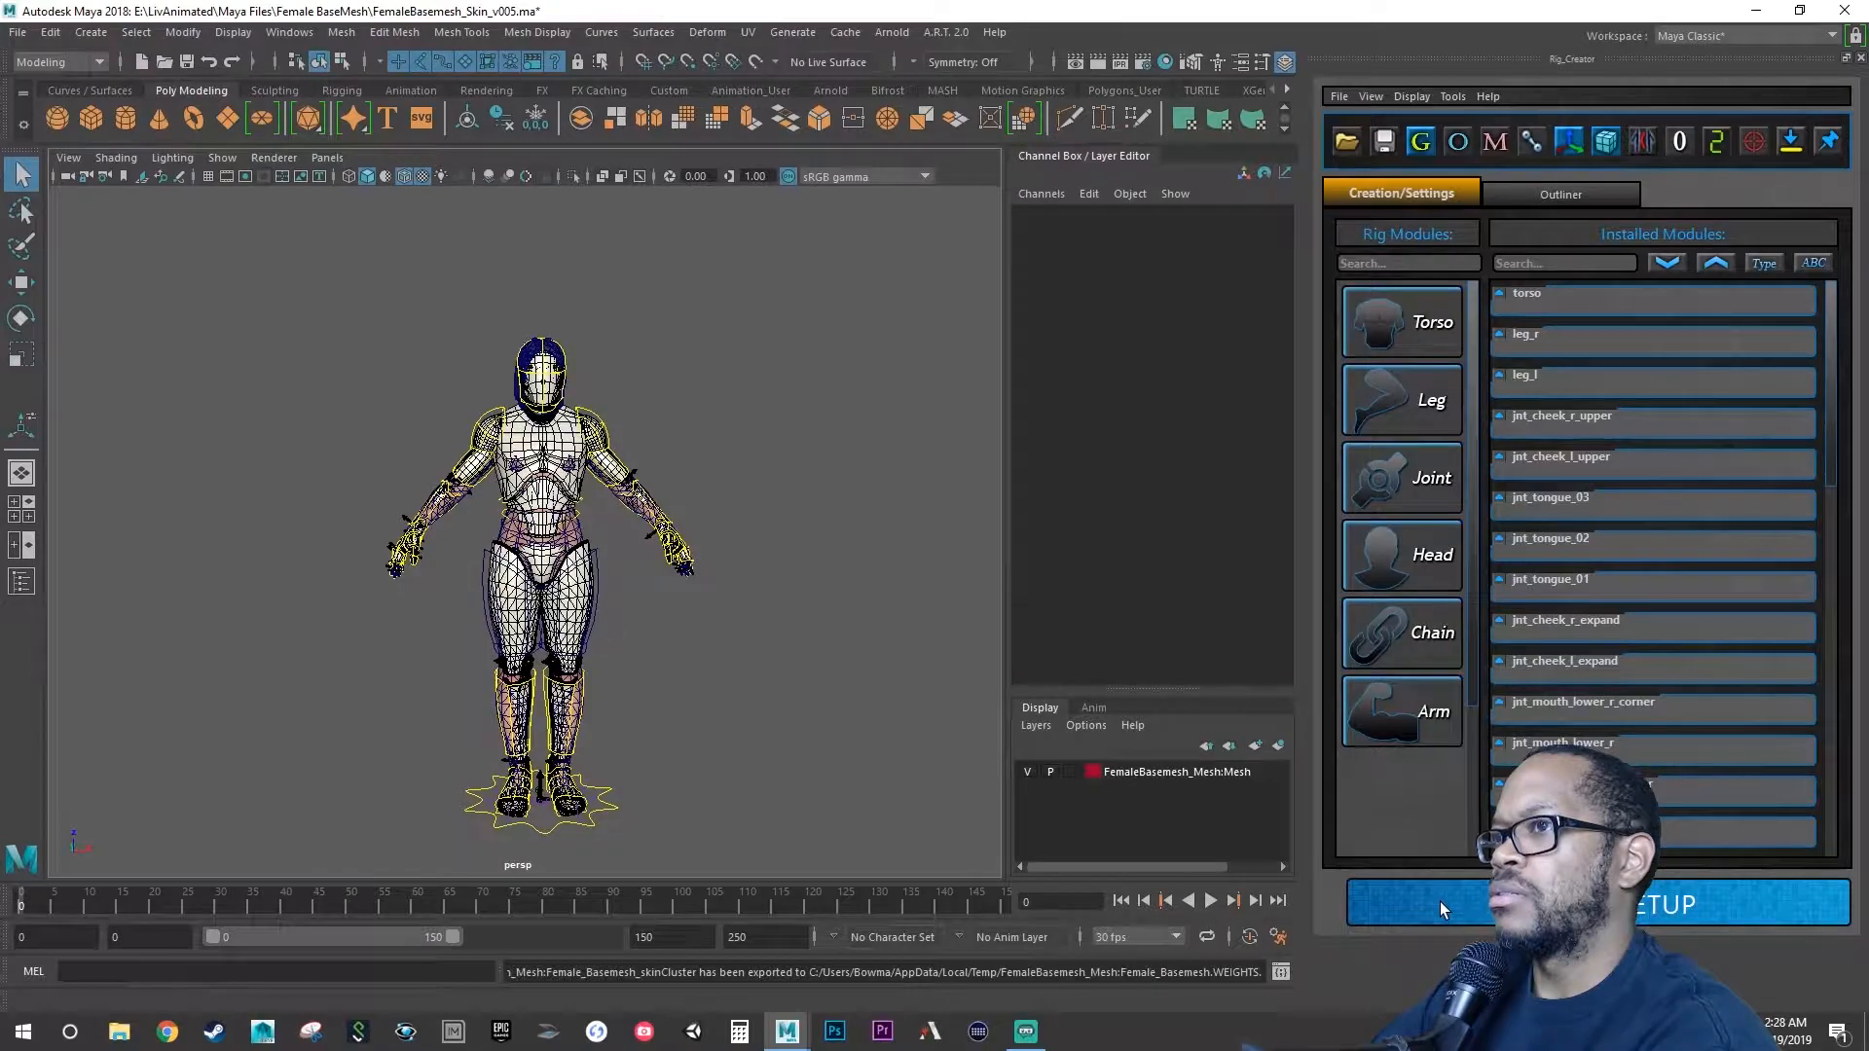
left_click_drag(760, 641, 705, 628, "alt")
scroll(796, 641, "up", 3)
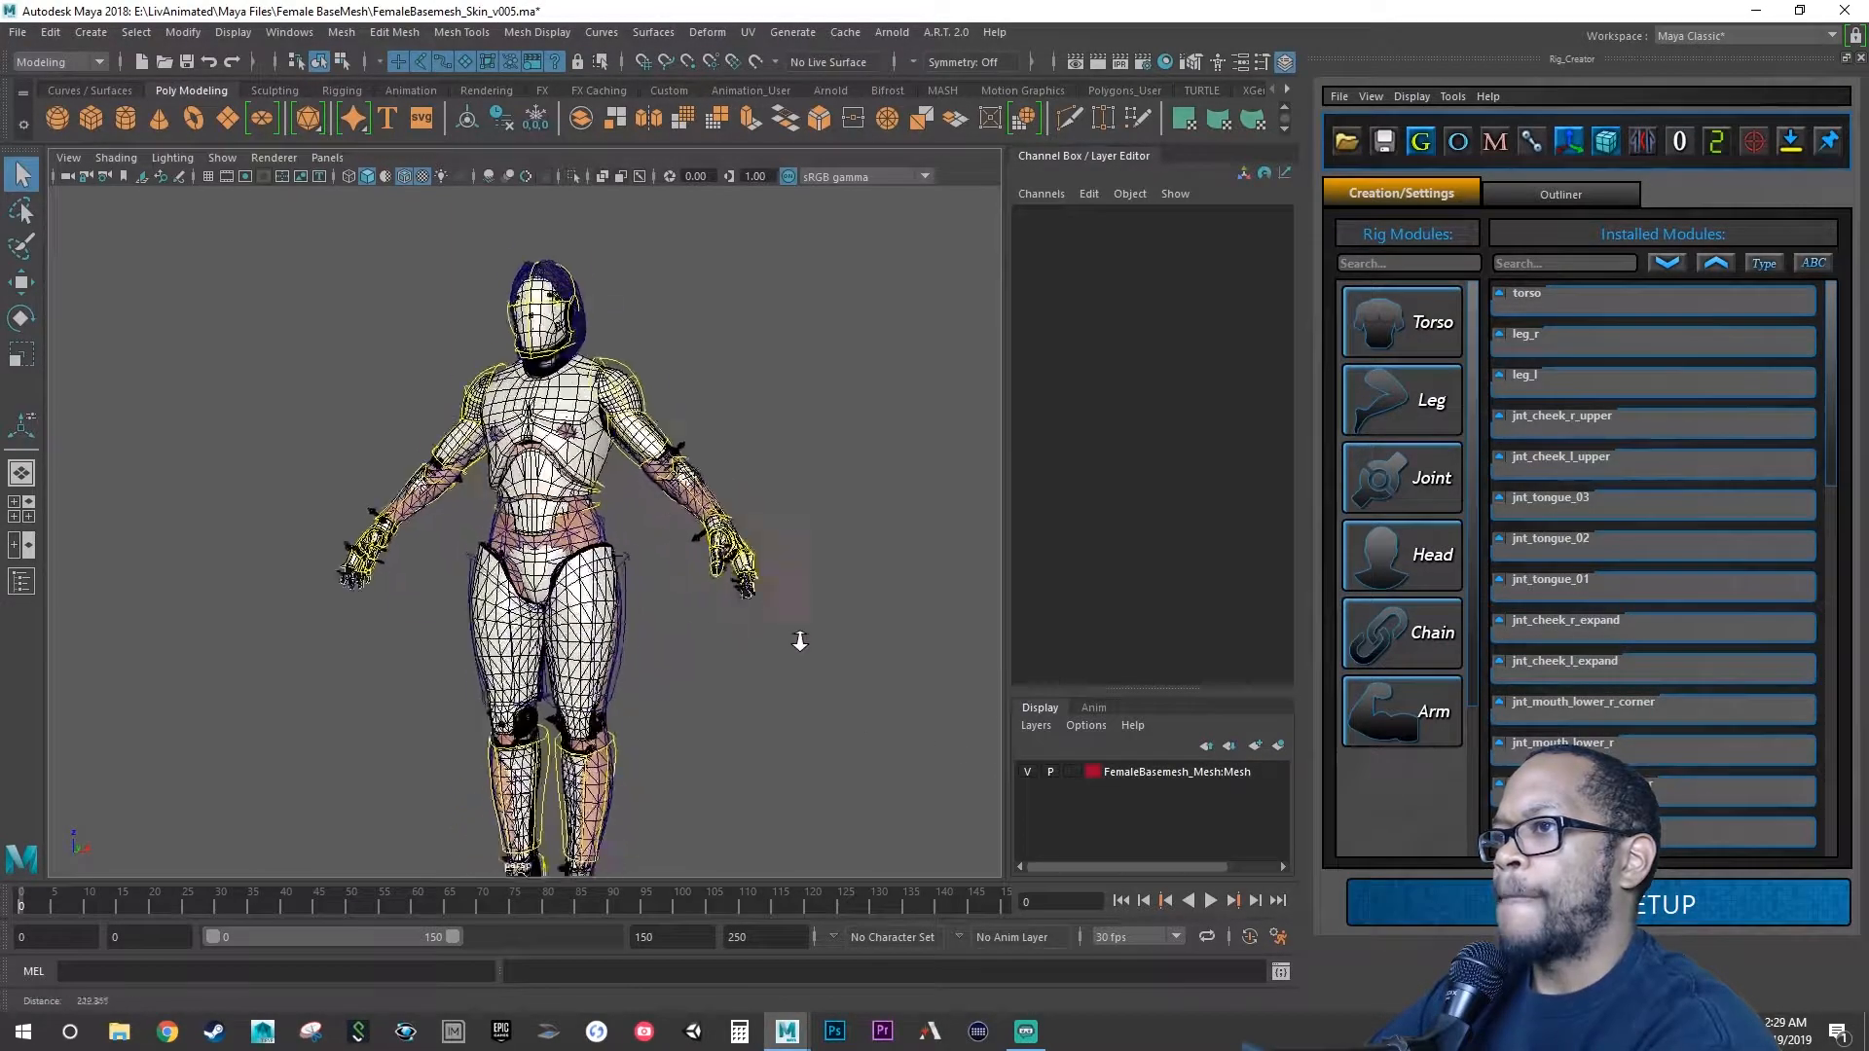
middle_click_drag(797, 642, 791, 724, "alt")
left_click_drag(791, 724, 876, 726, "alt")
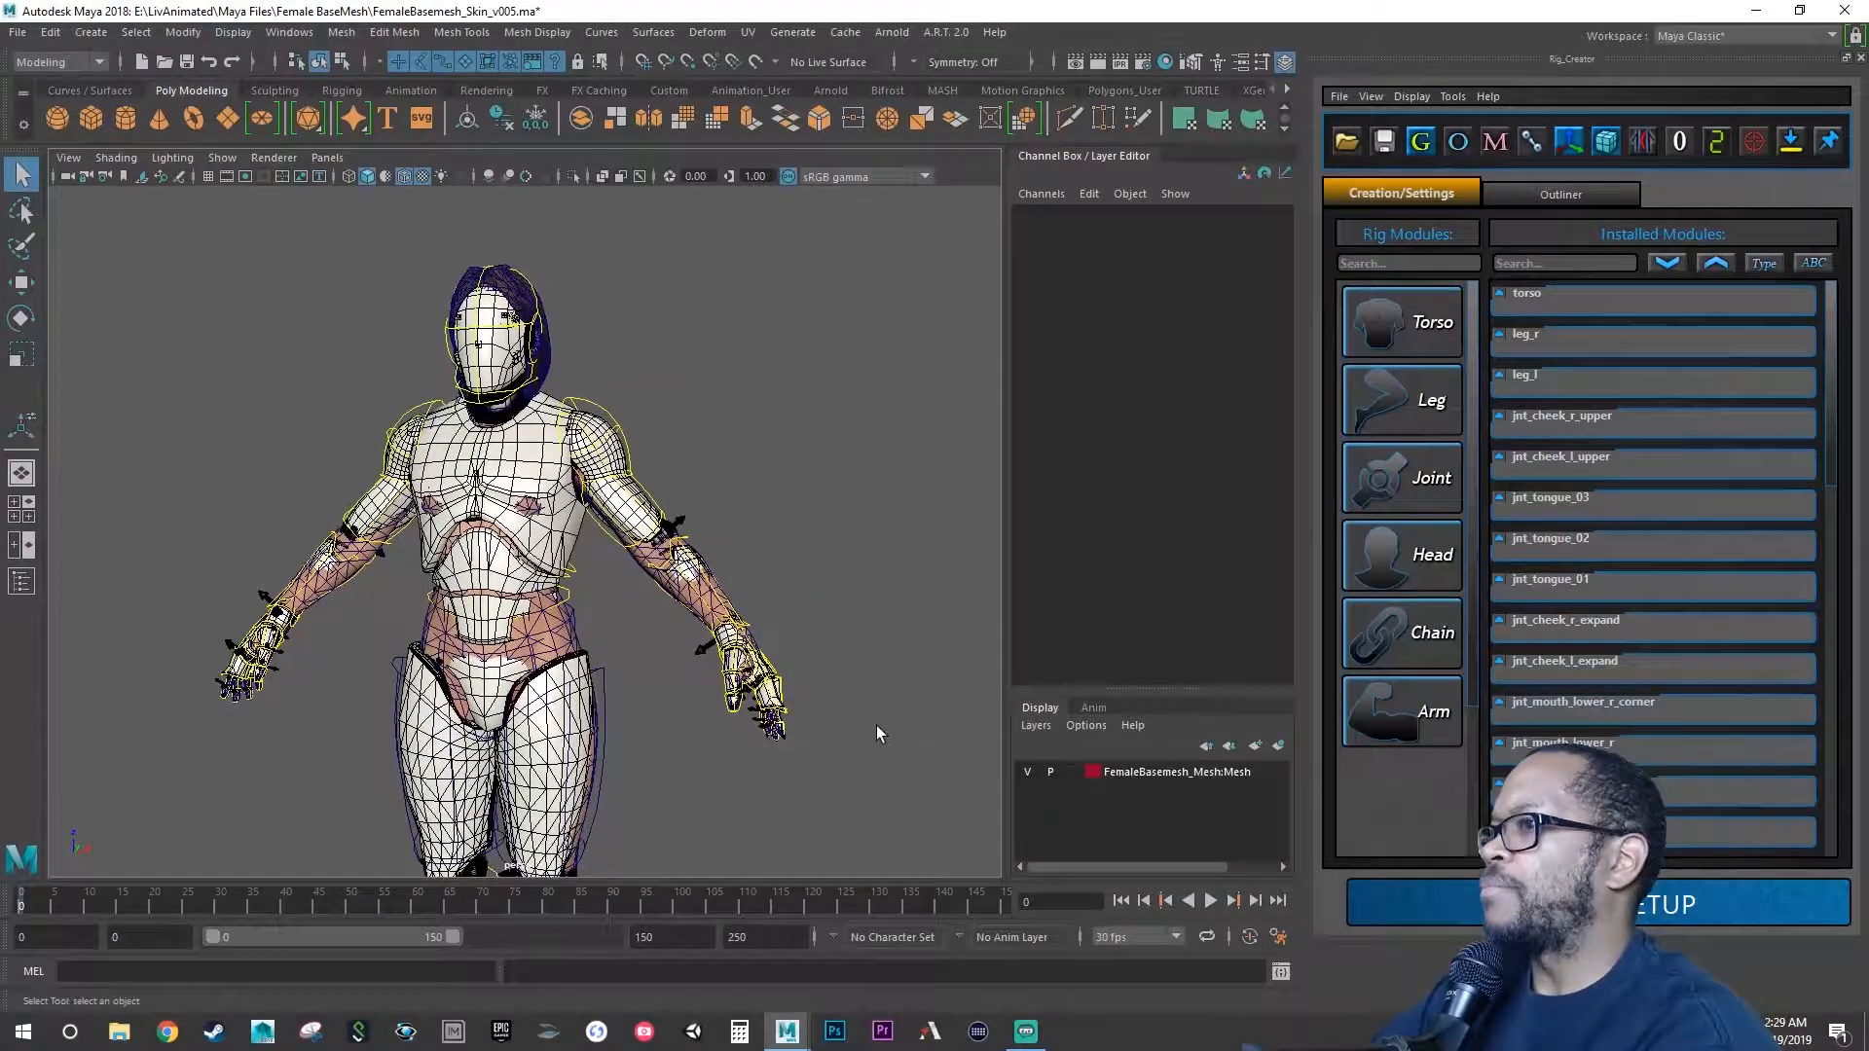
Add a Joint module with the suffix breast_l and spine_03 as its parent bone.
left_click(1394, 482)
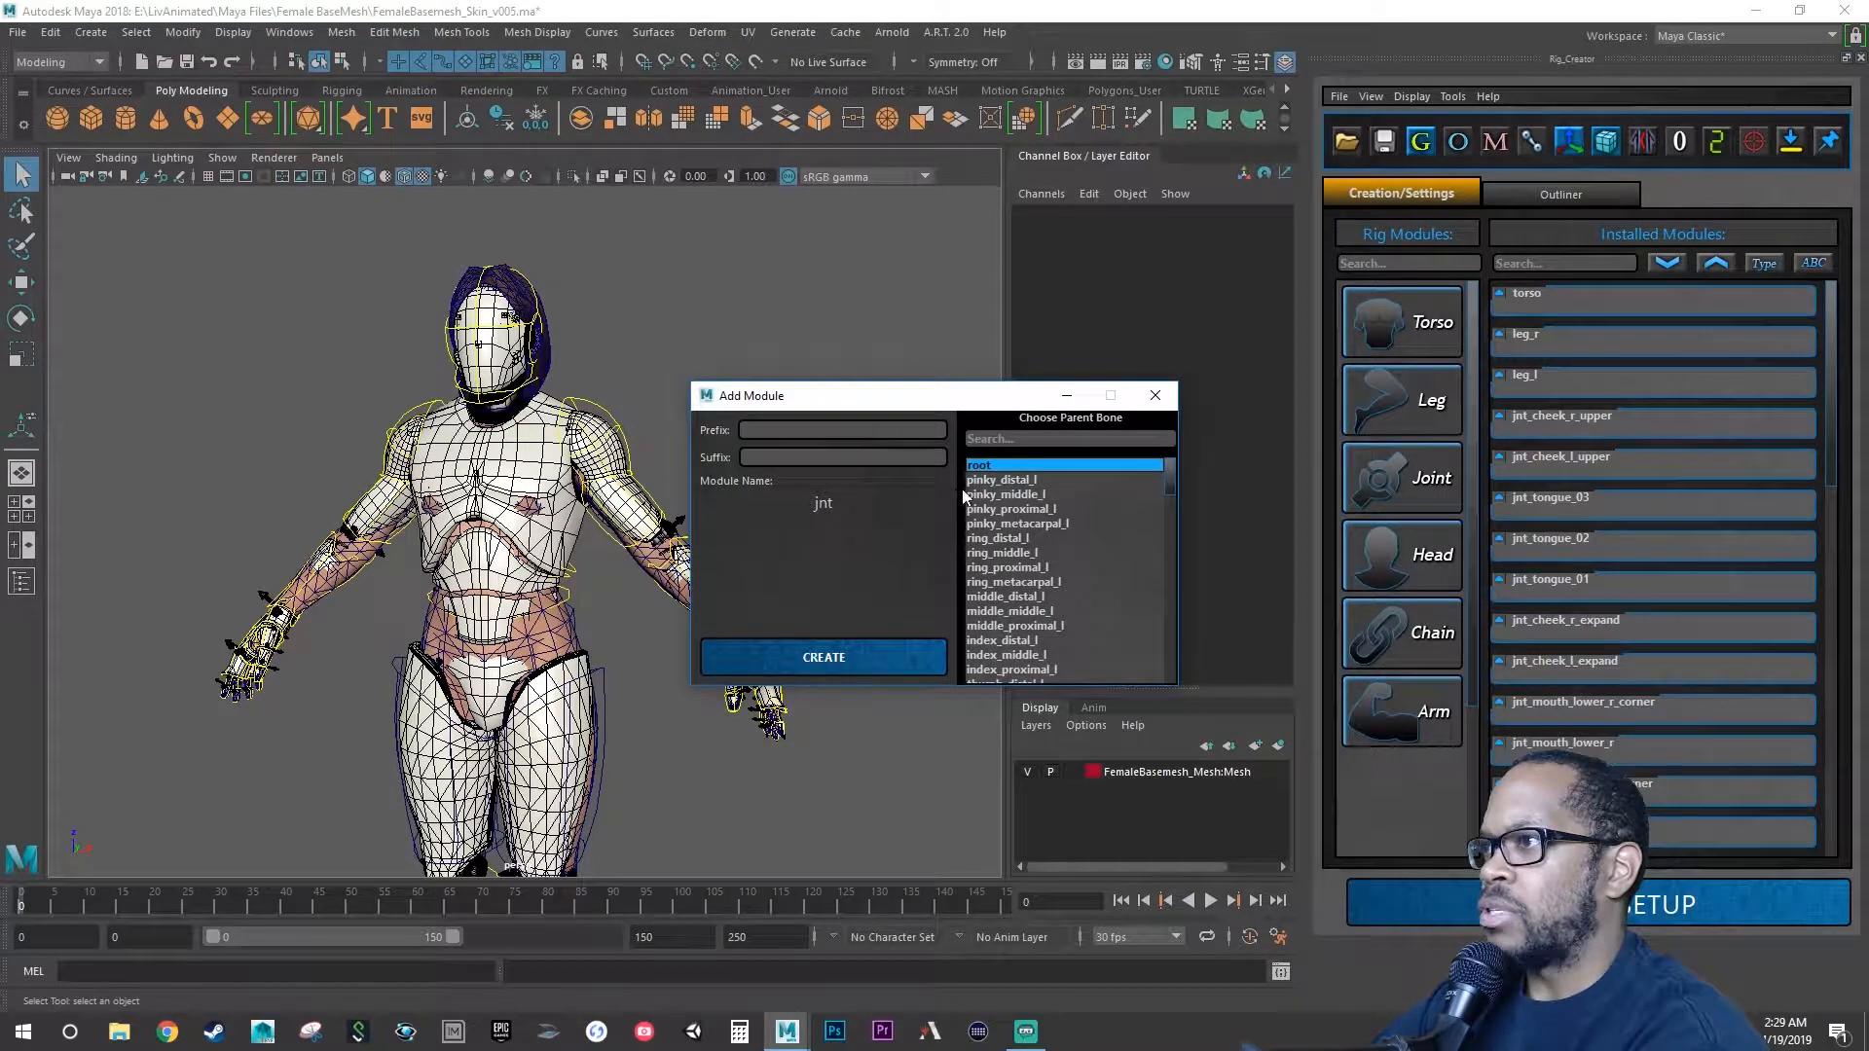
scroll(1057, 546, "down", 3)
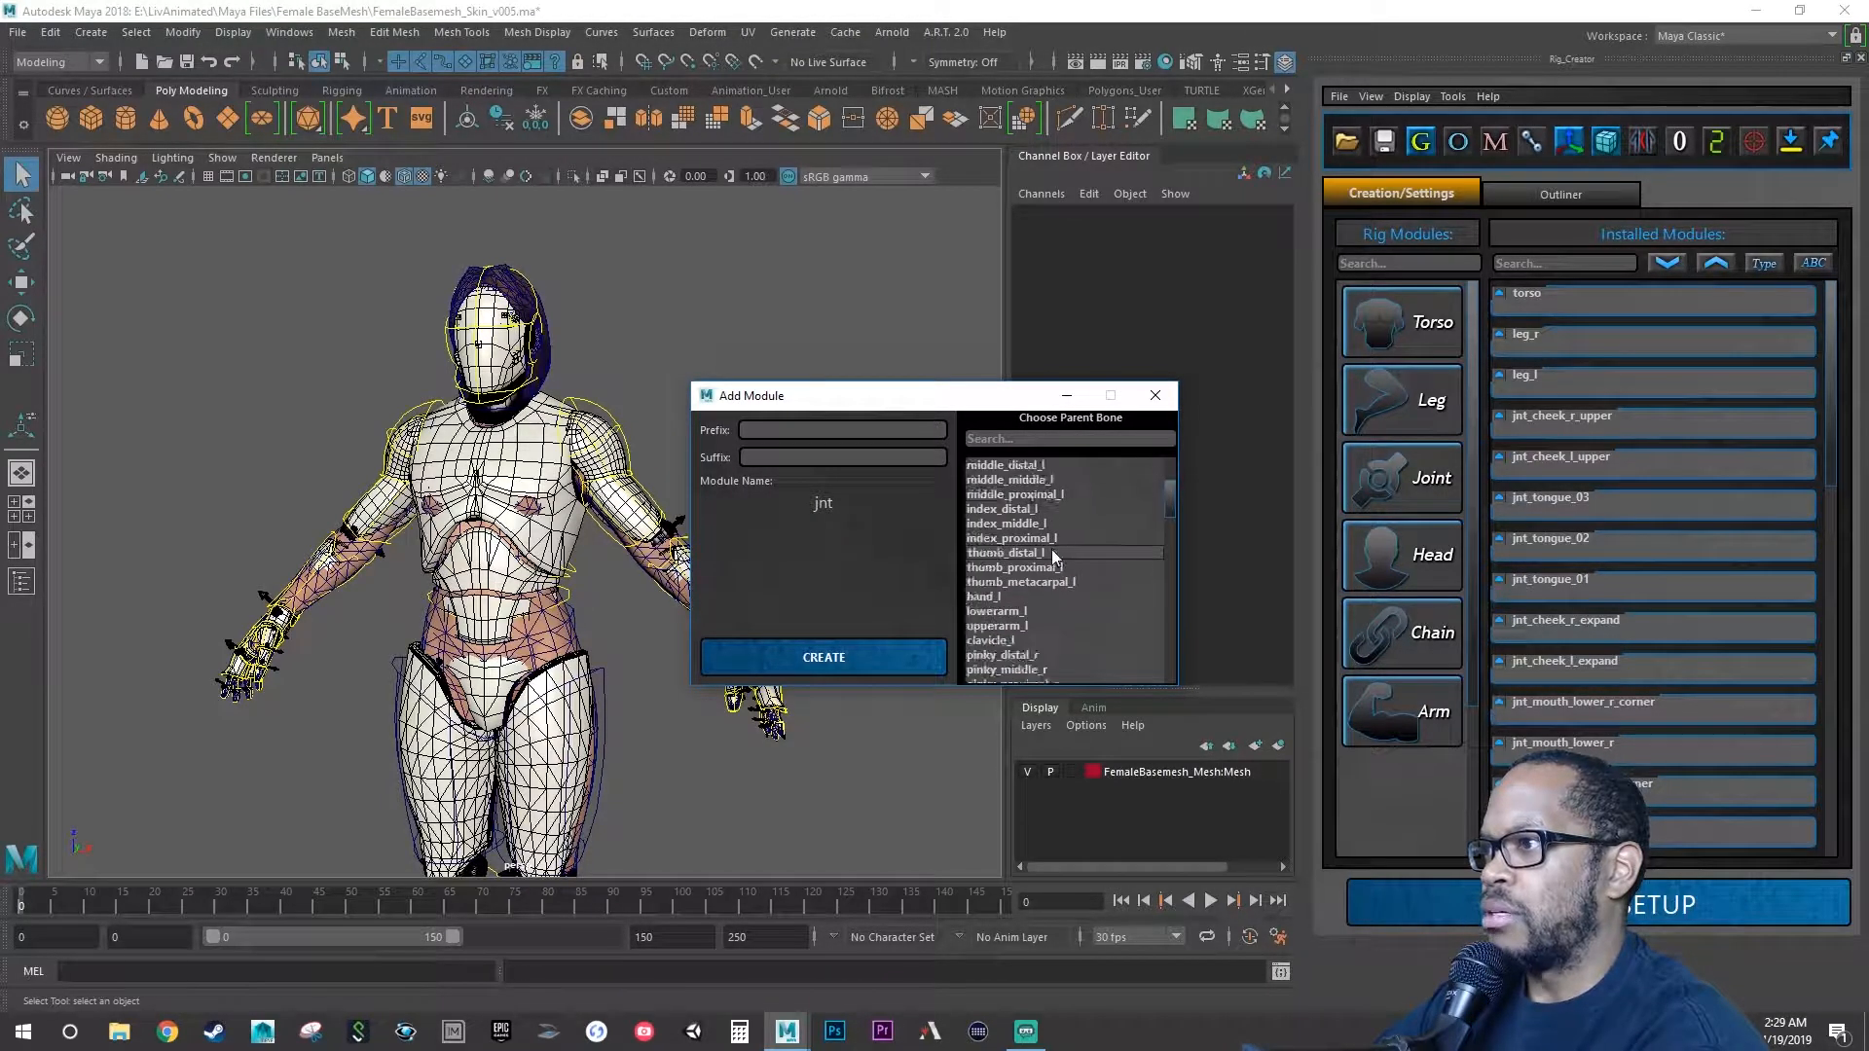
scroll(1050, 550, "down", 4)
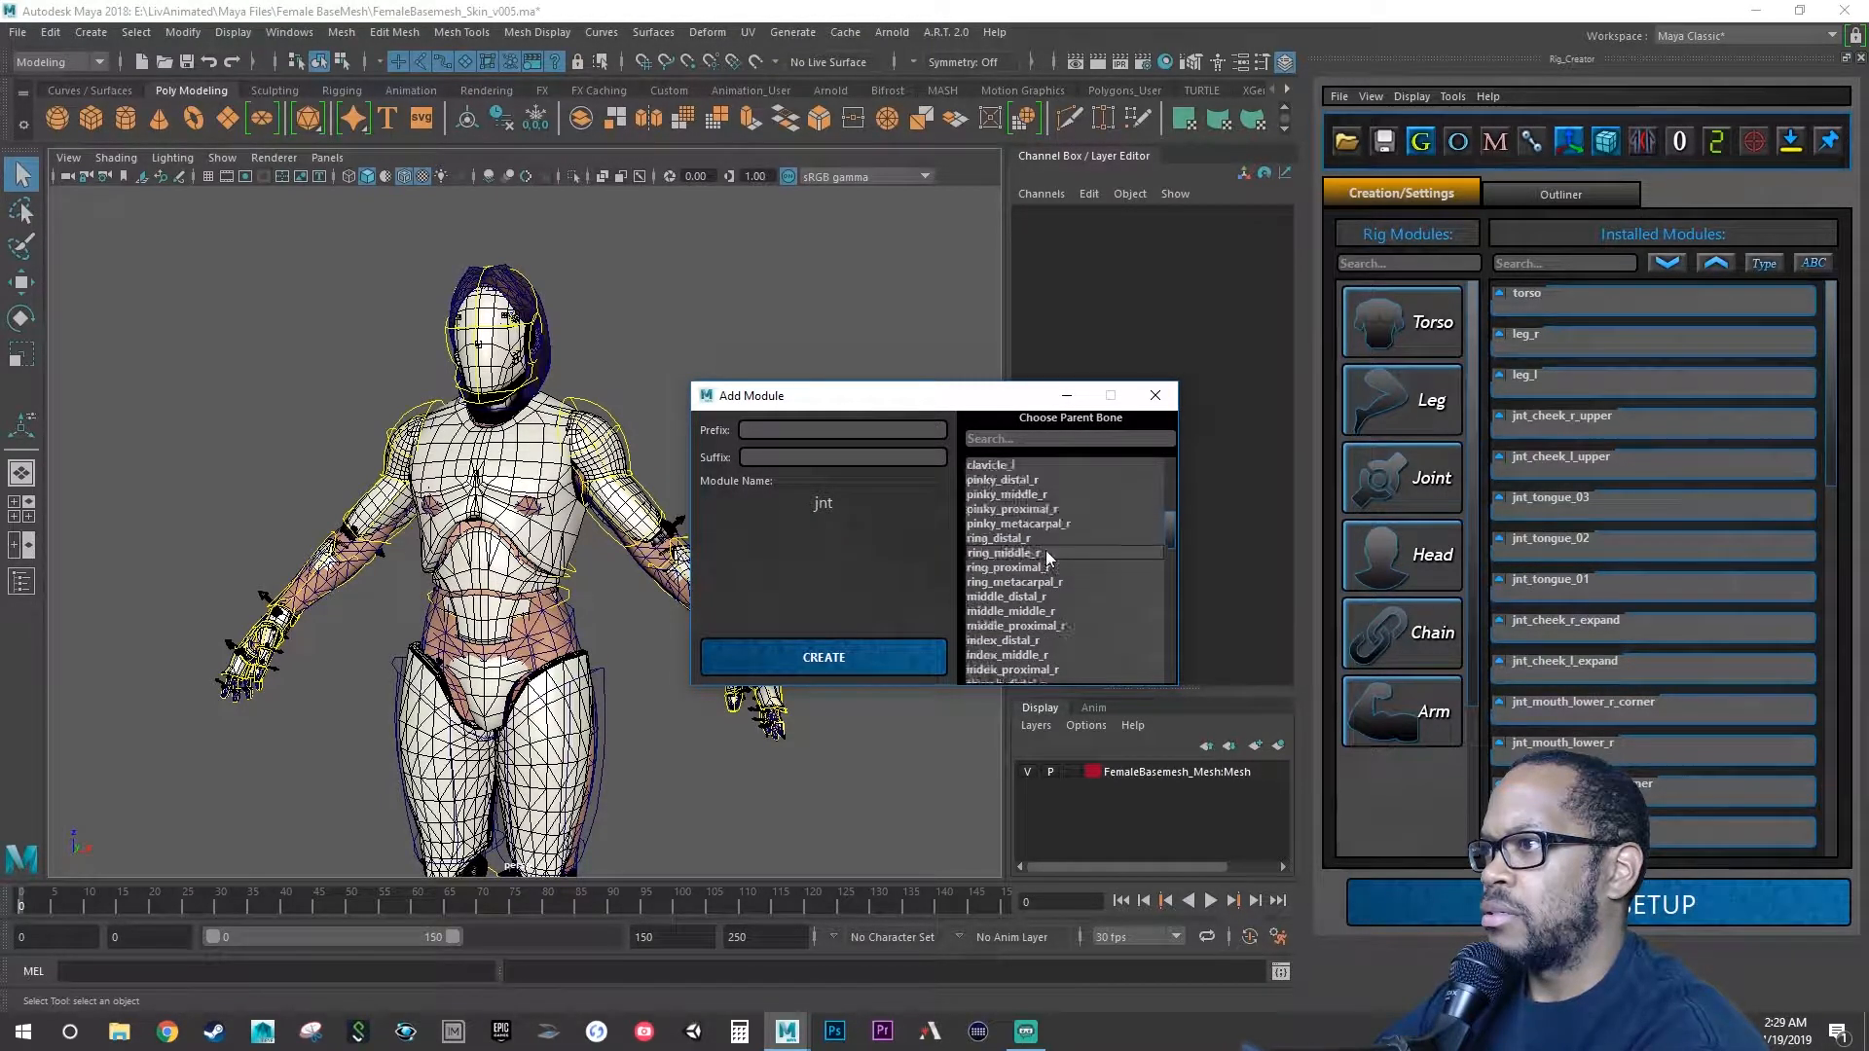
scroll(1045, 551, "down", 6)
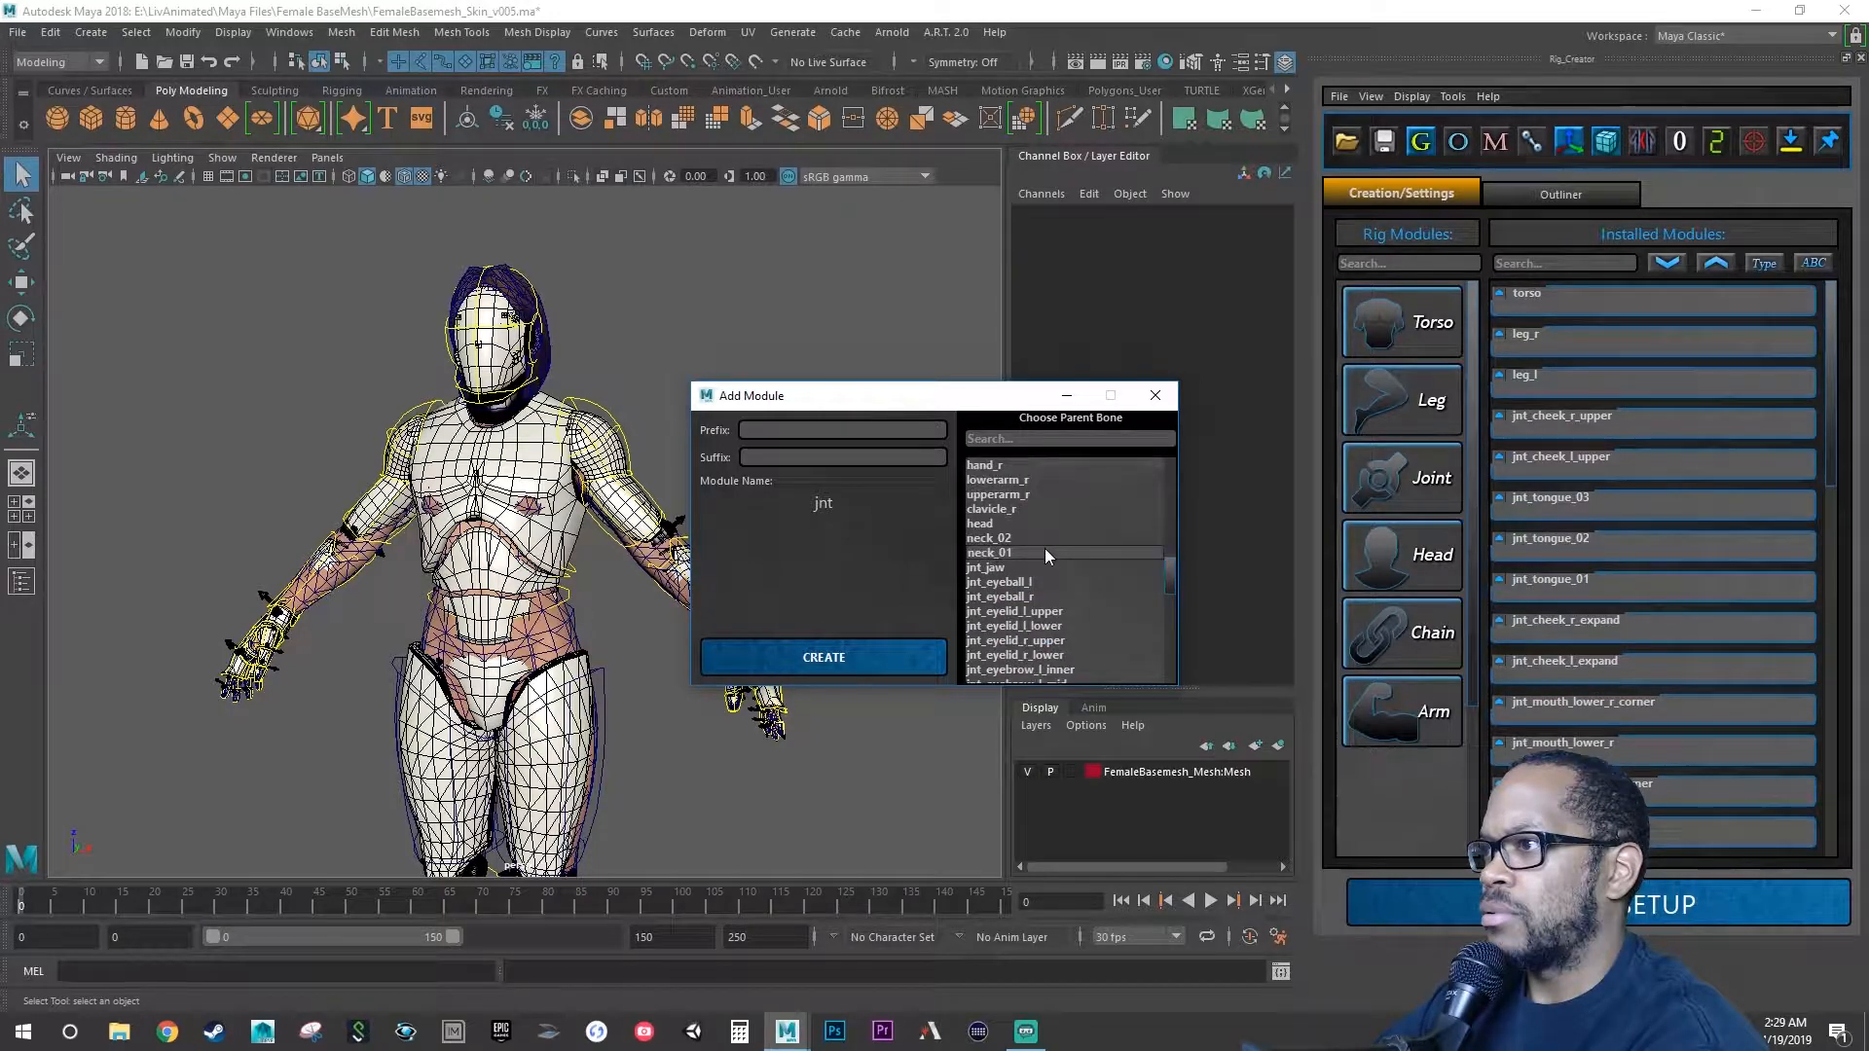
scroll(1045, 551, "down", 6)
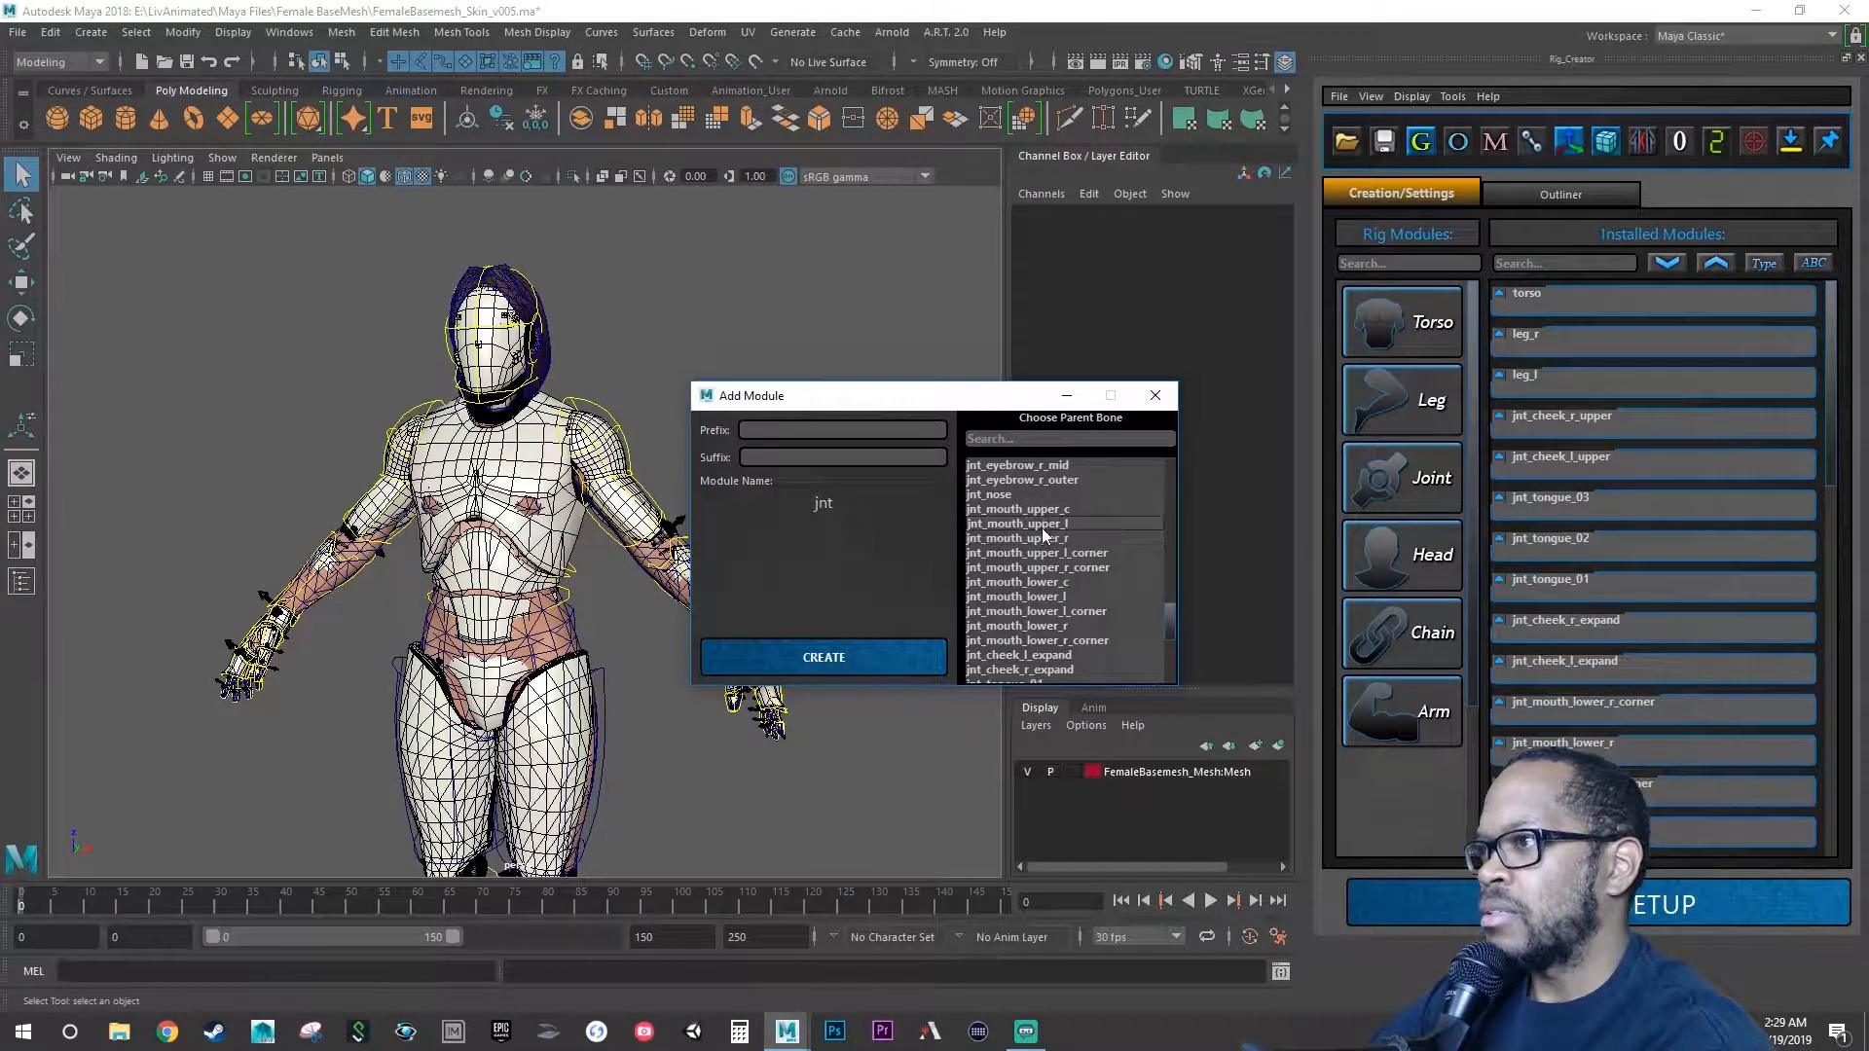
scroll(1041, 528, "down", 4)
scroll(1033, 530, "down", 2)
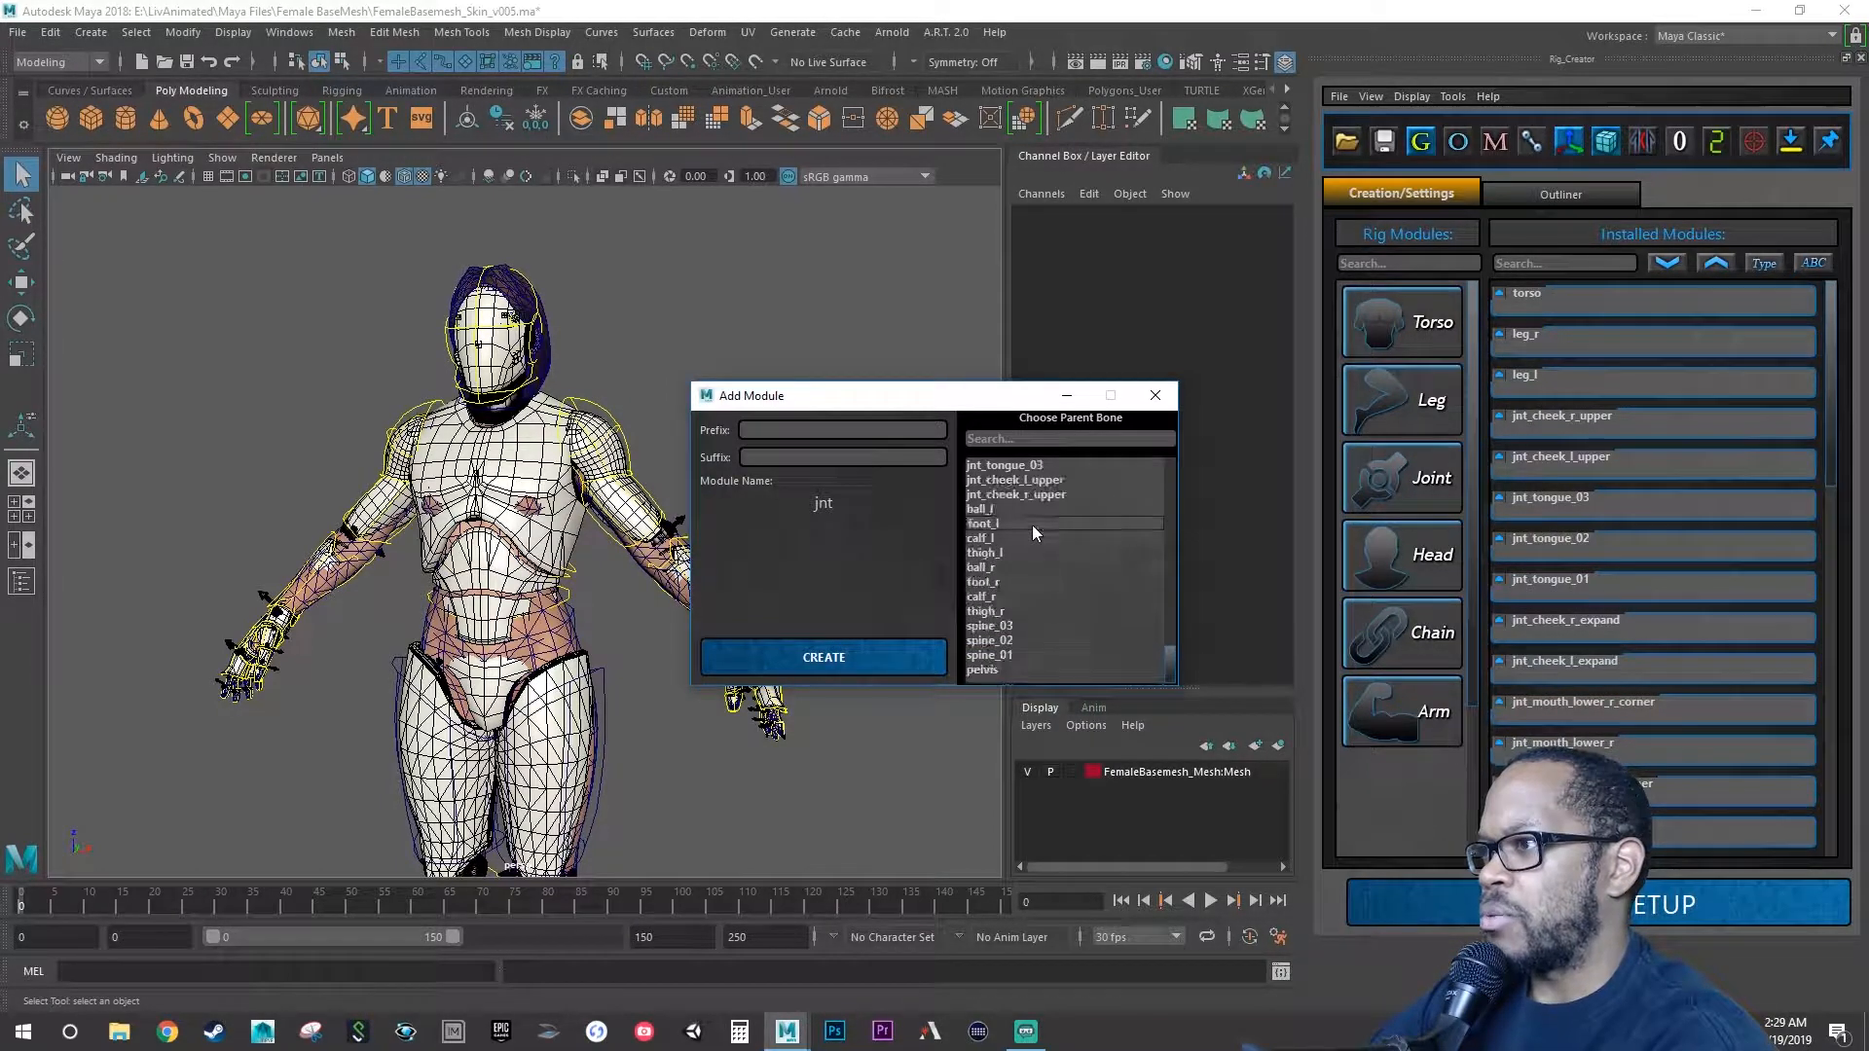
left_click(1003, 626)
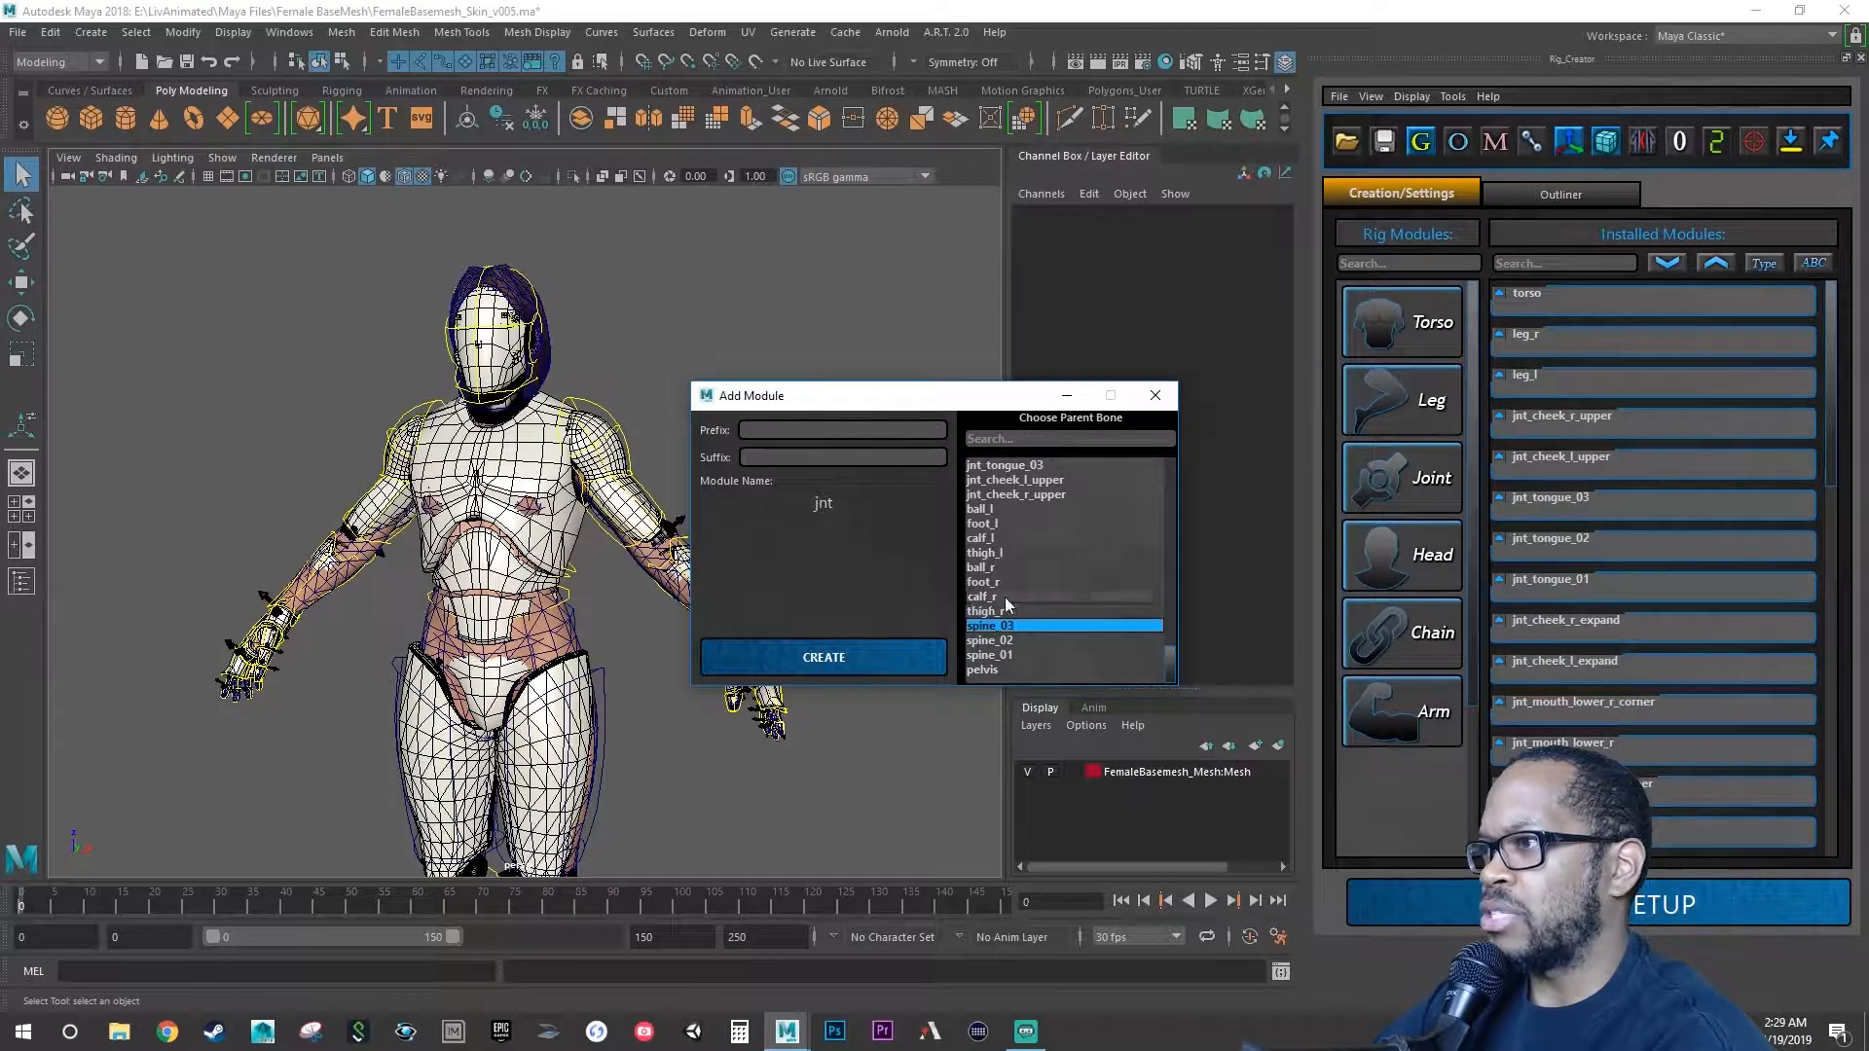
left_click(772, 455)
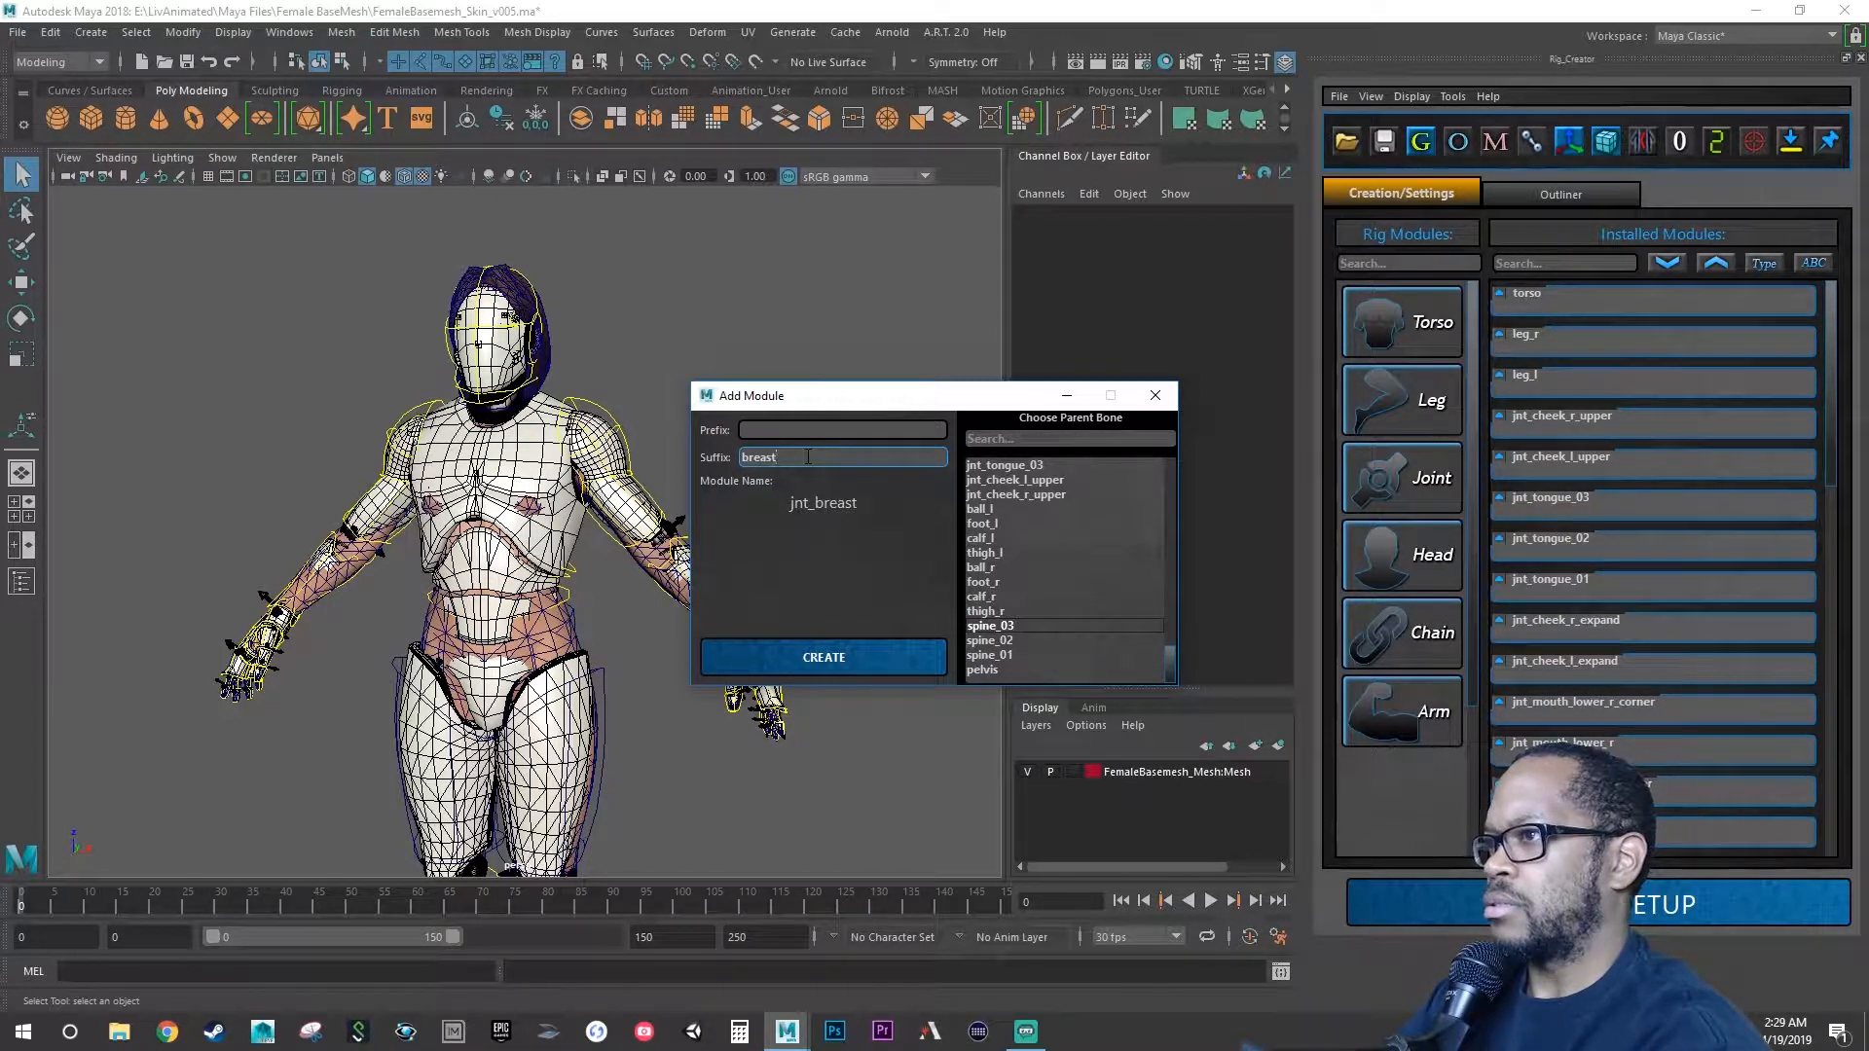
left_click(895, 646)
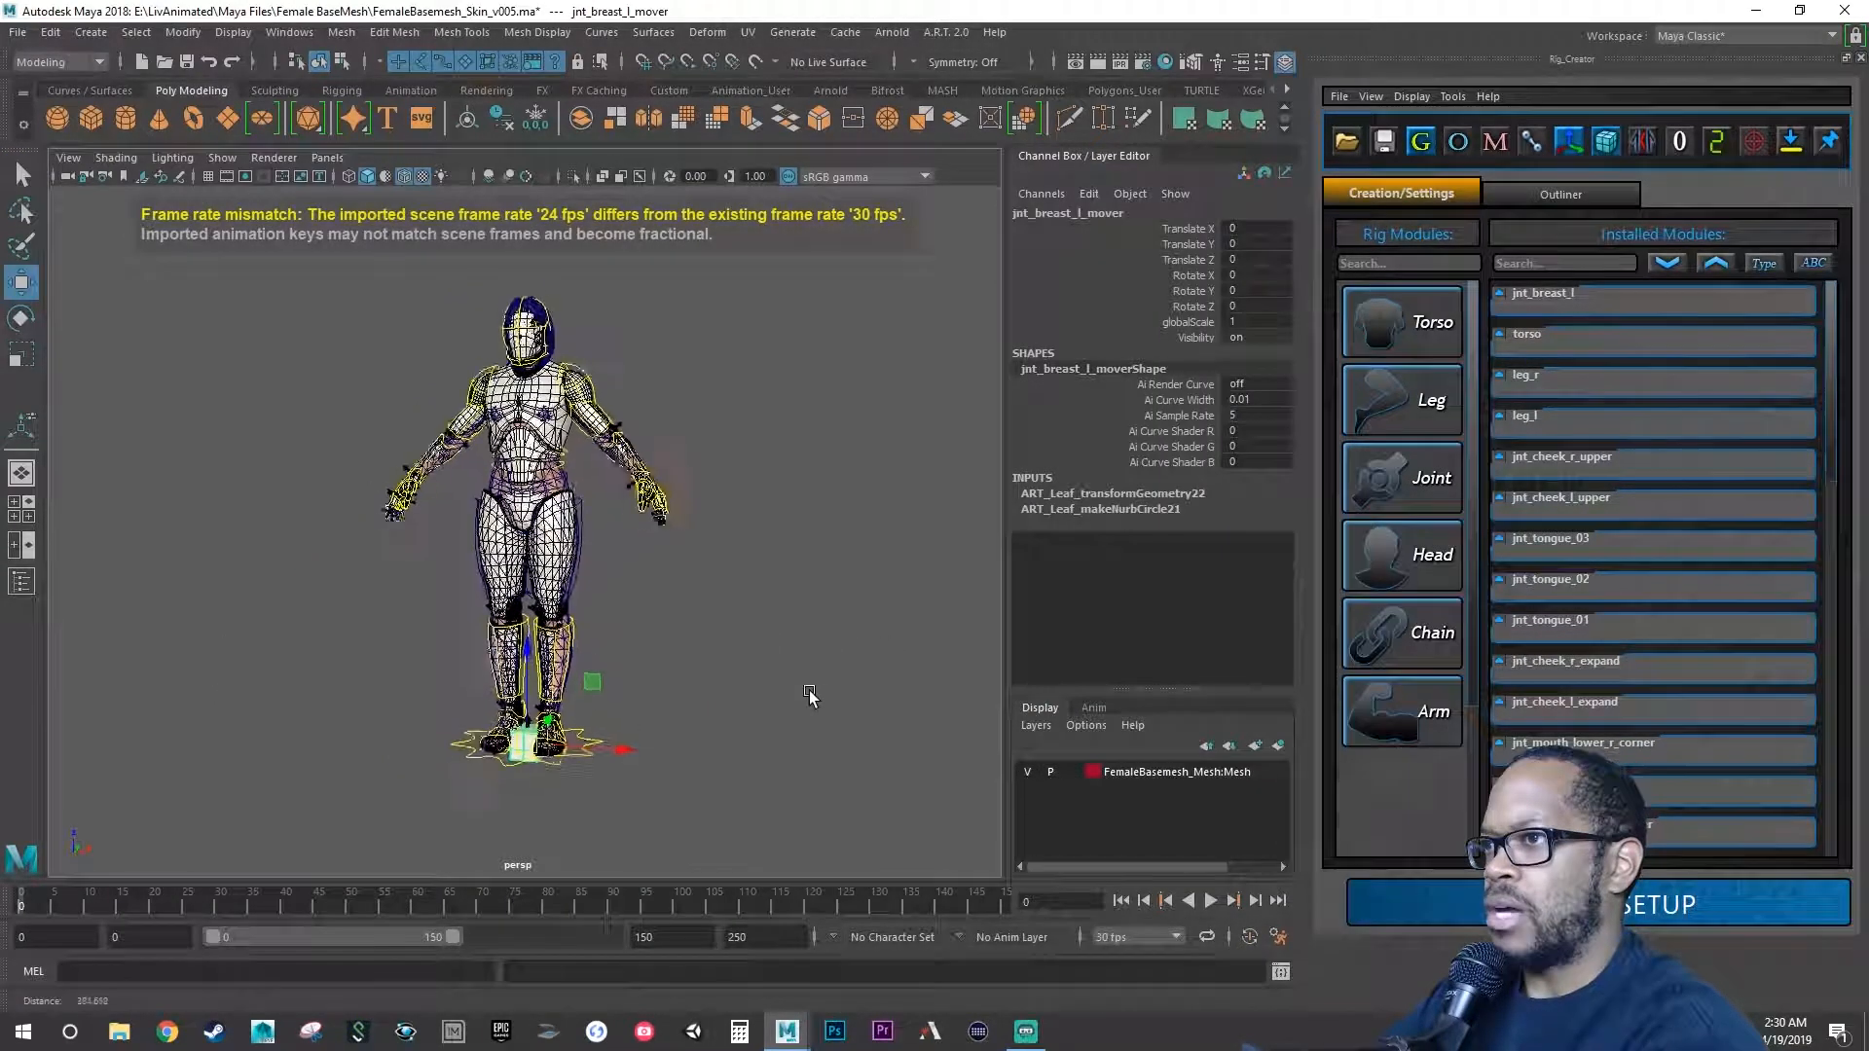
Set both the control type and the proxy shape of the jnt_breast_l module to Sphere.
scroll(808, 696, "up", 3)
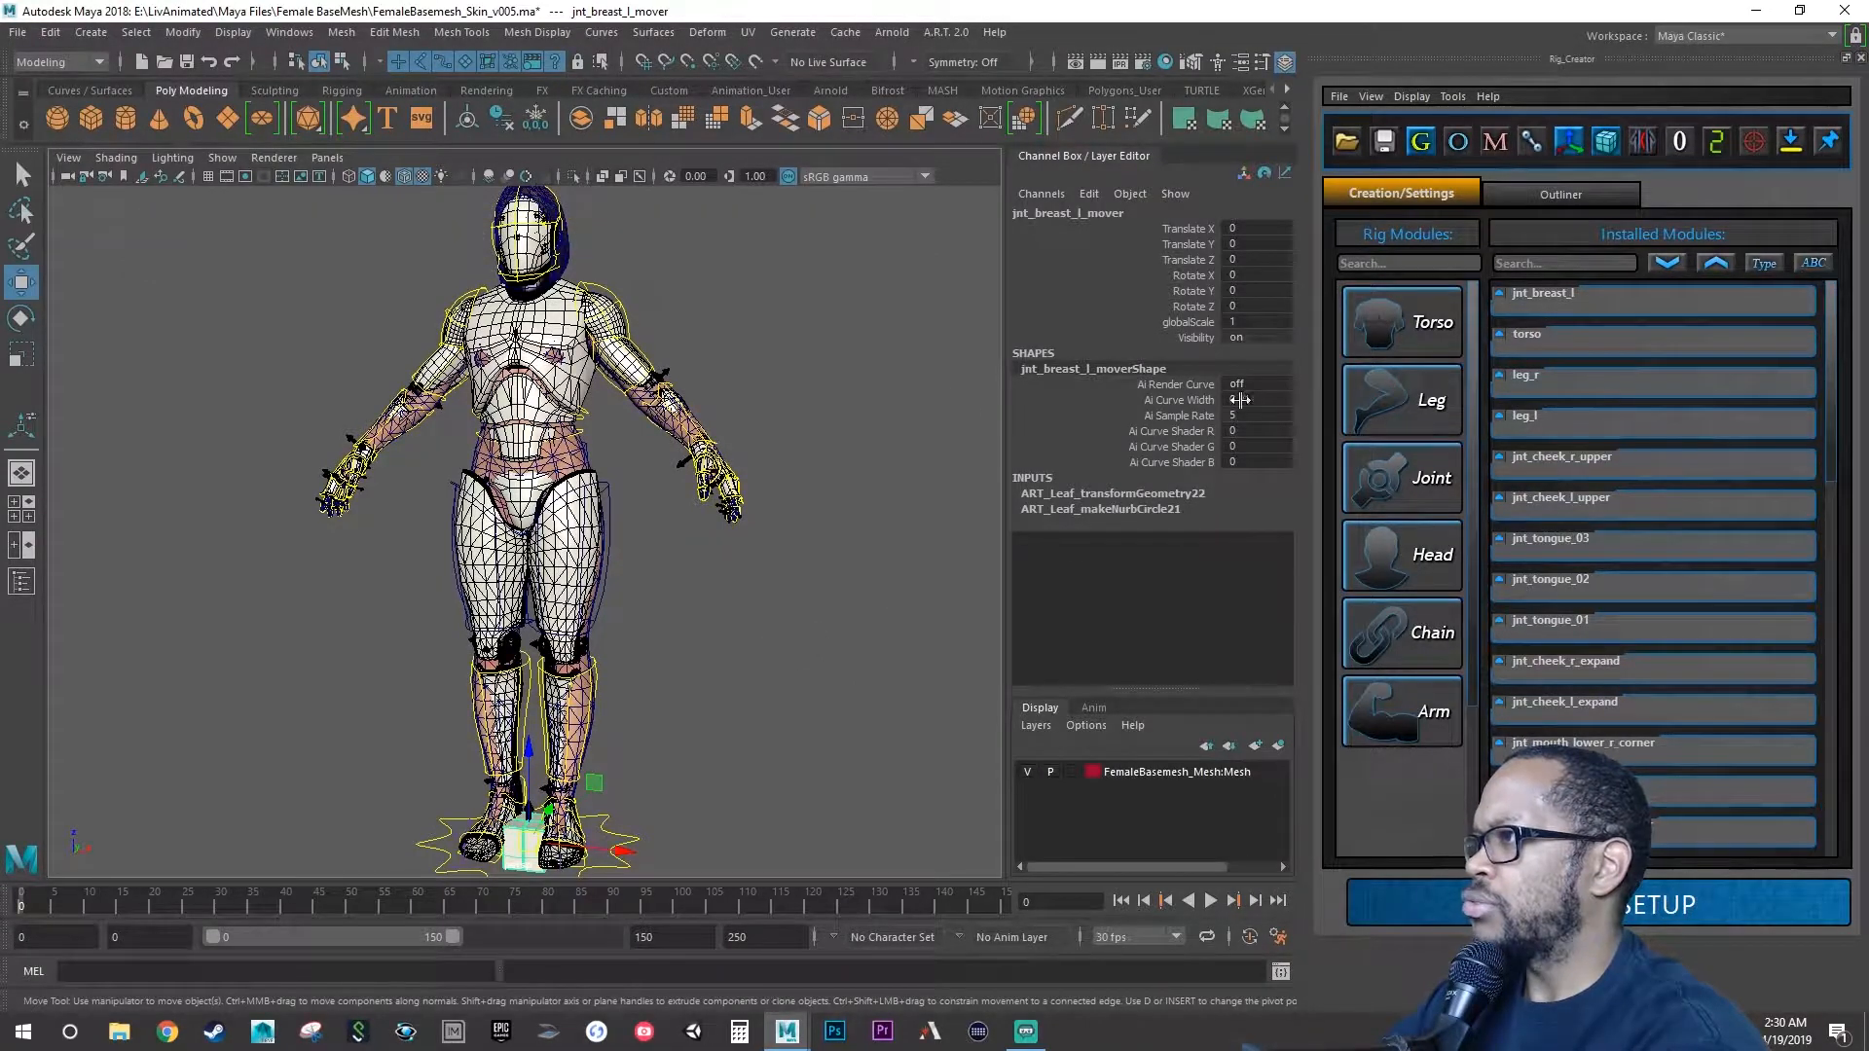
left_click(1497, 294)
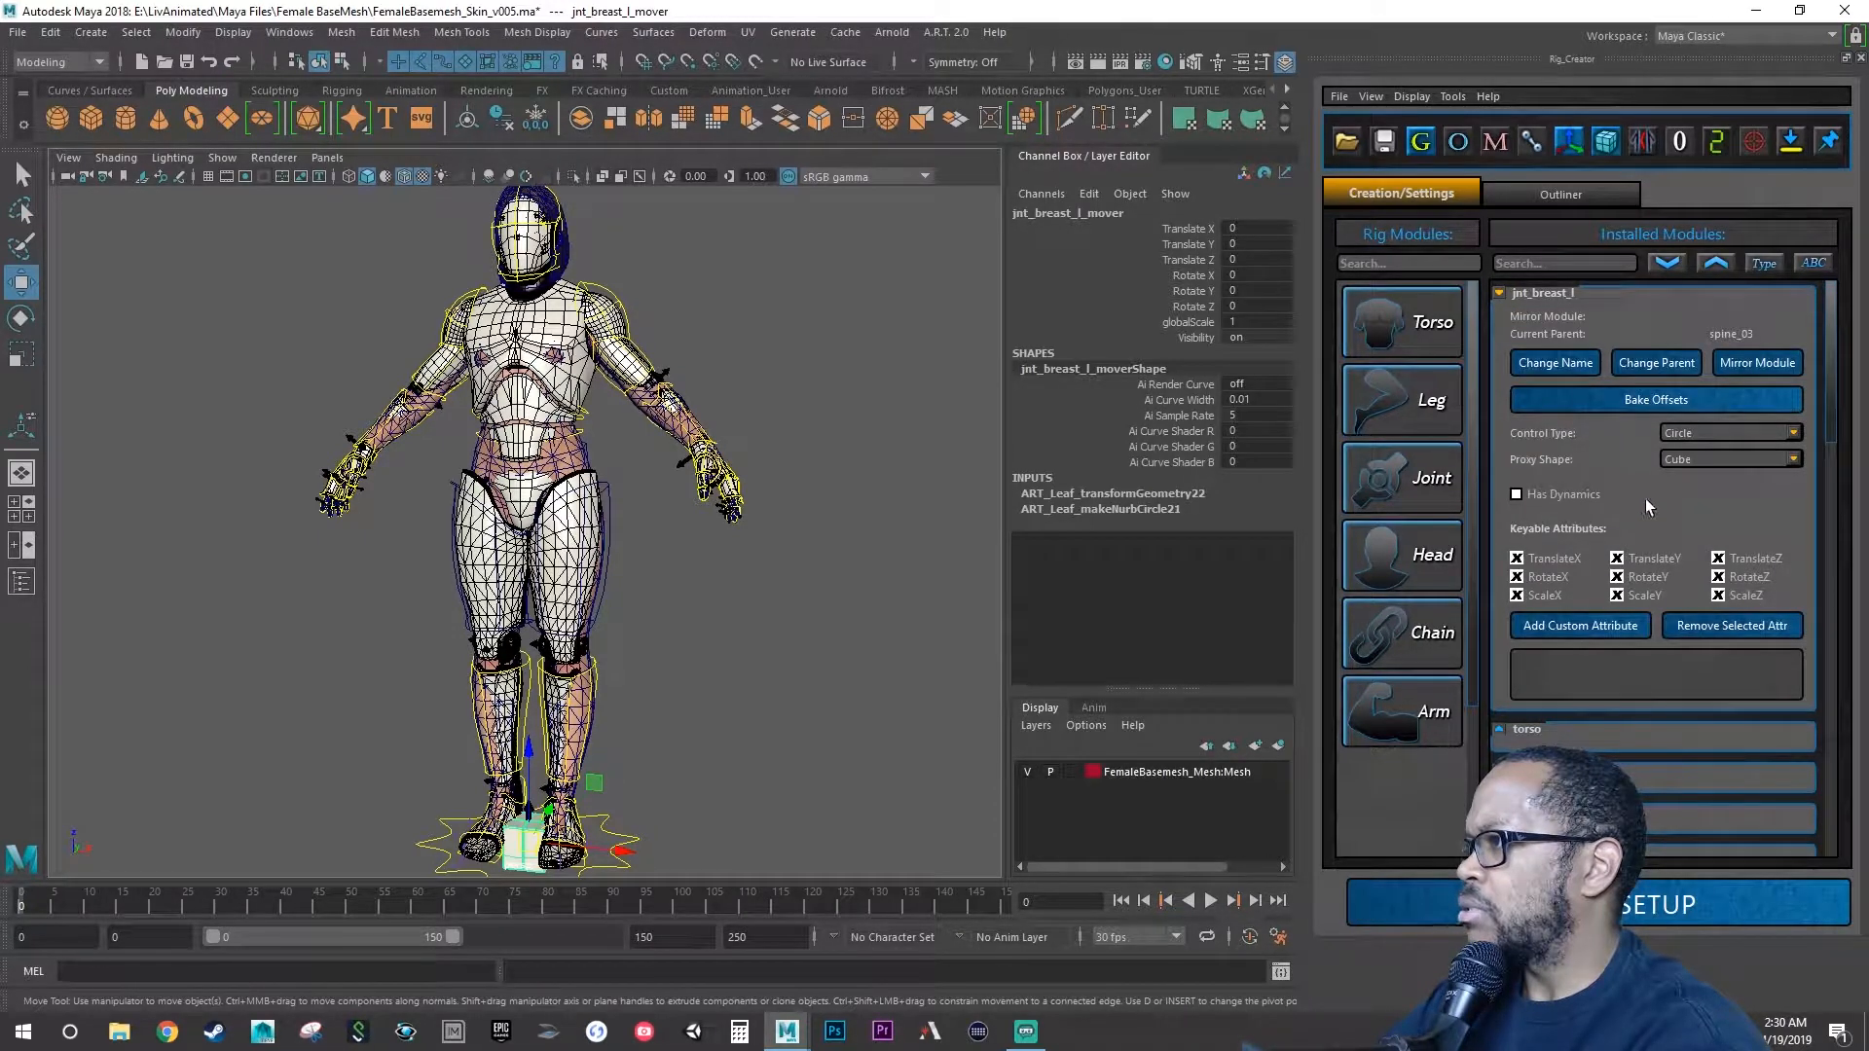
left_click(1703, 434)
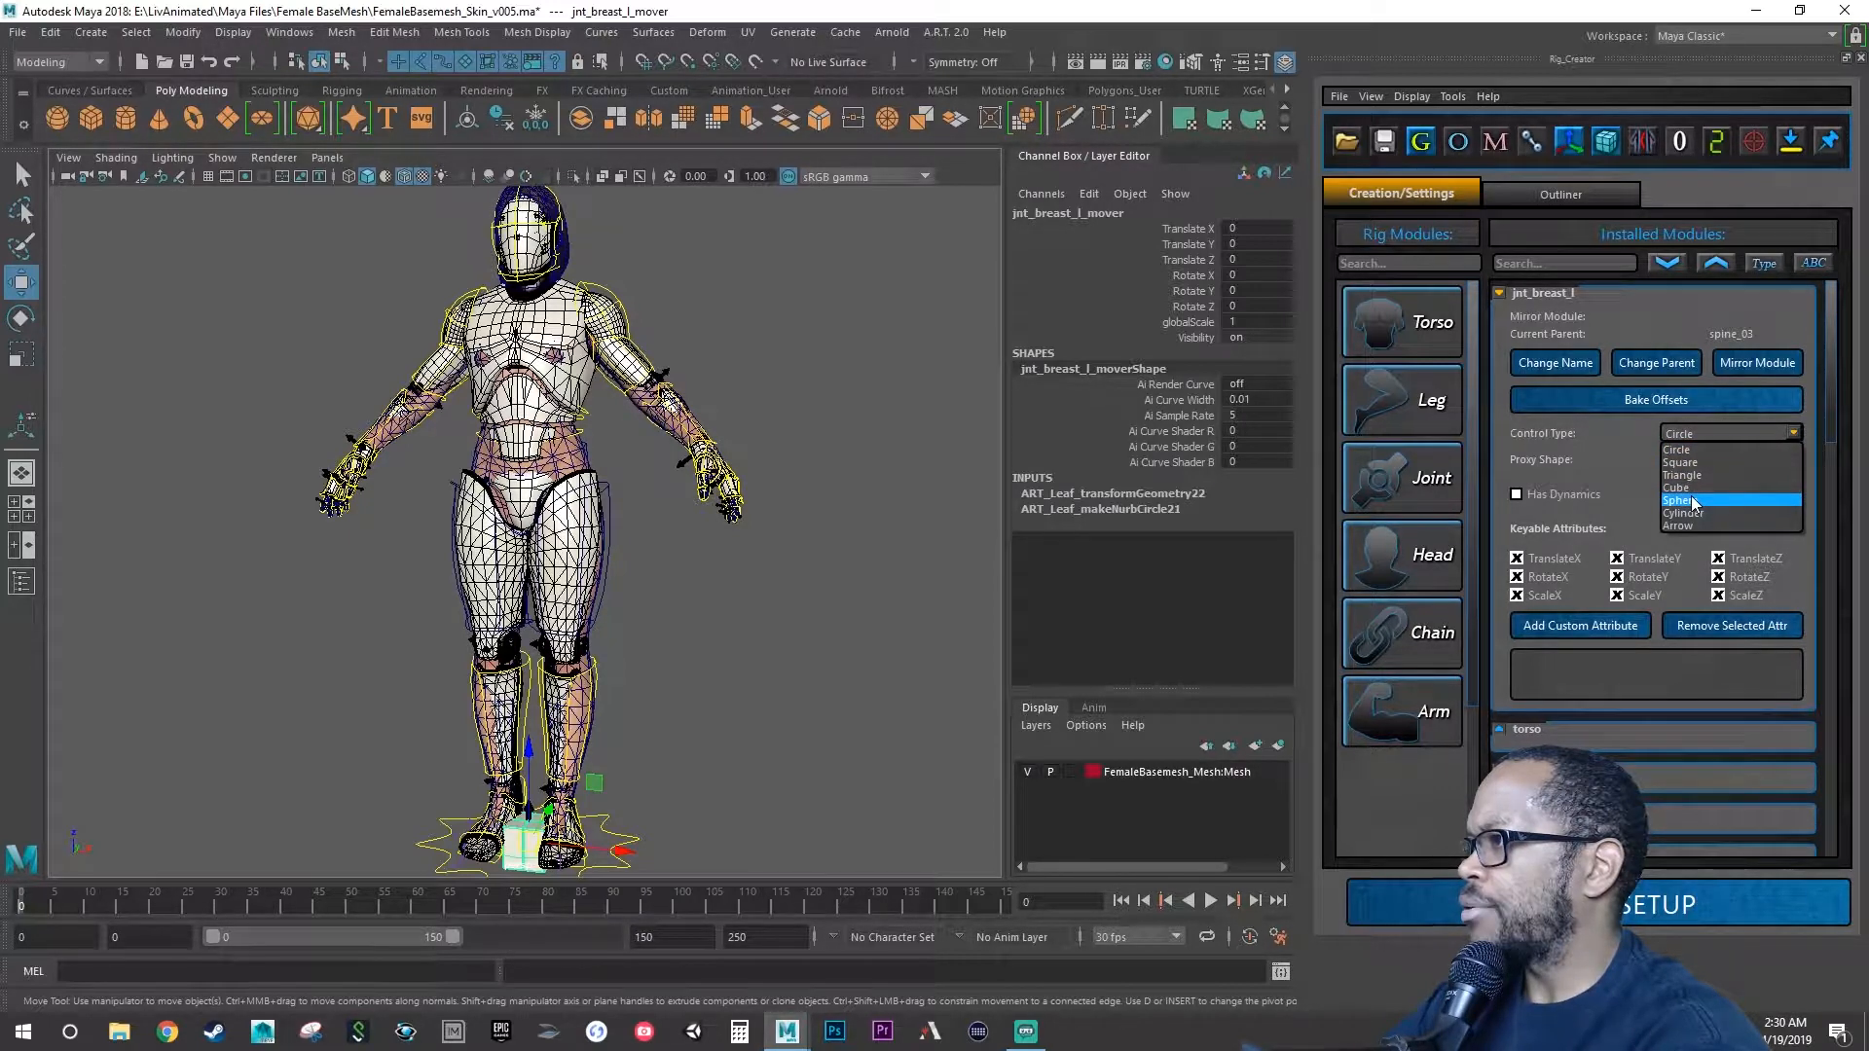
left_click(1694, 501)
left_click(1691, 459)
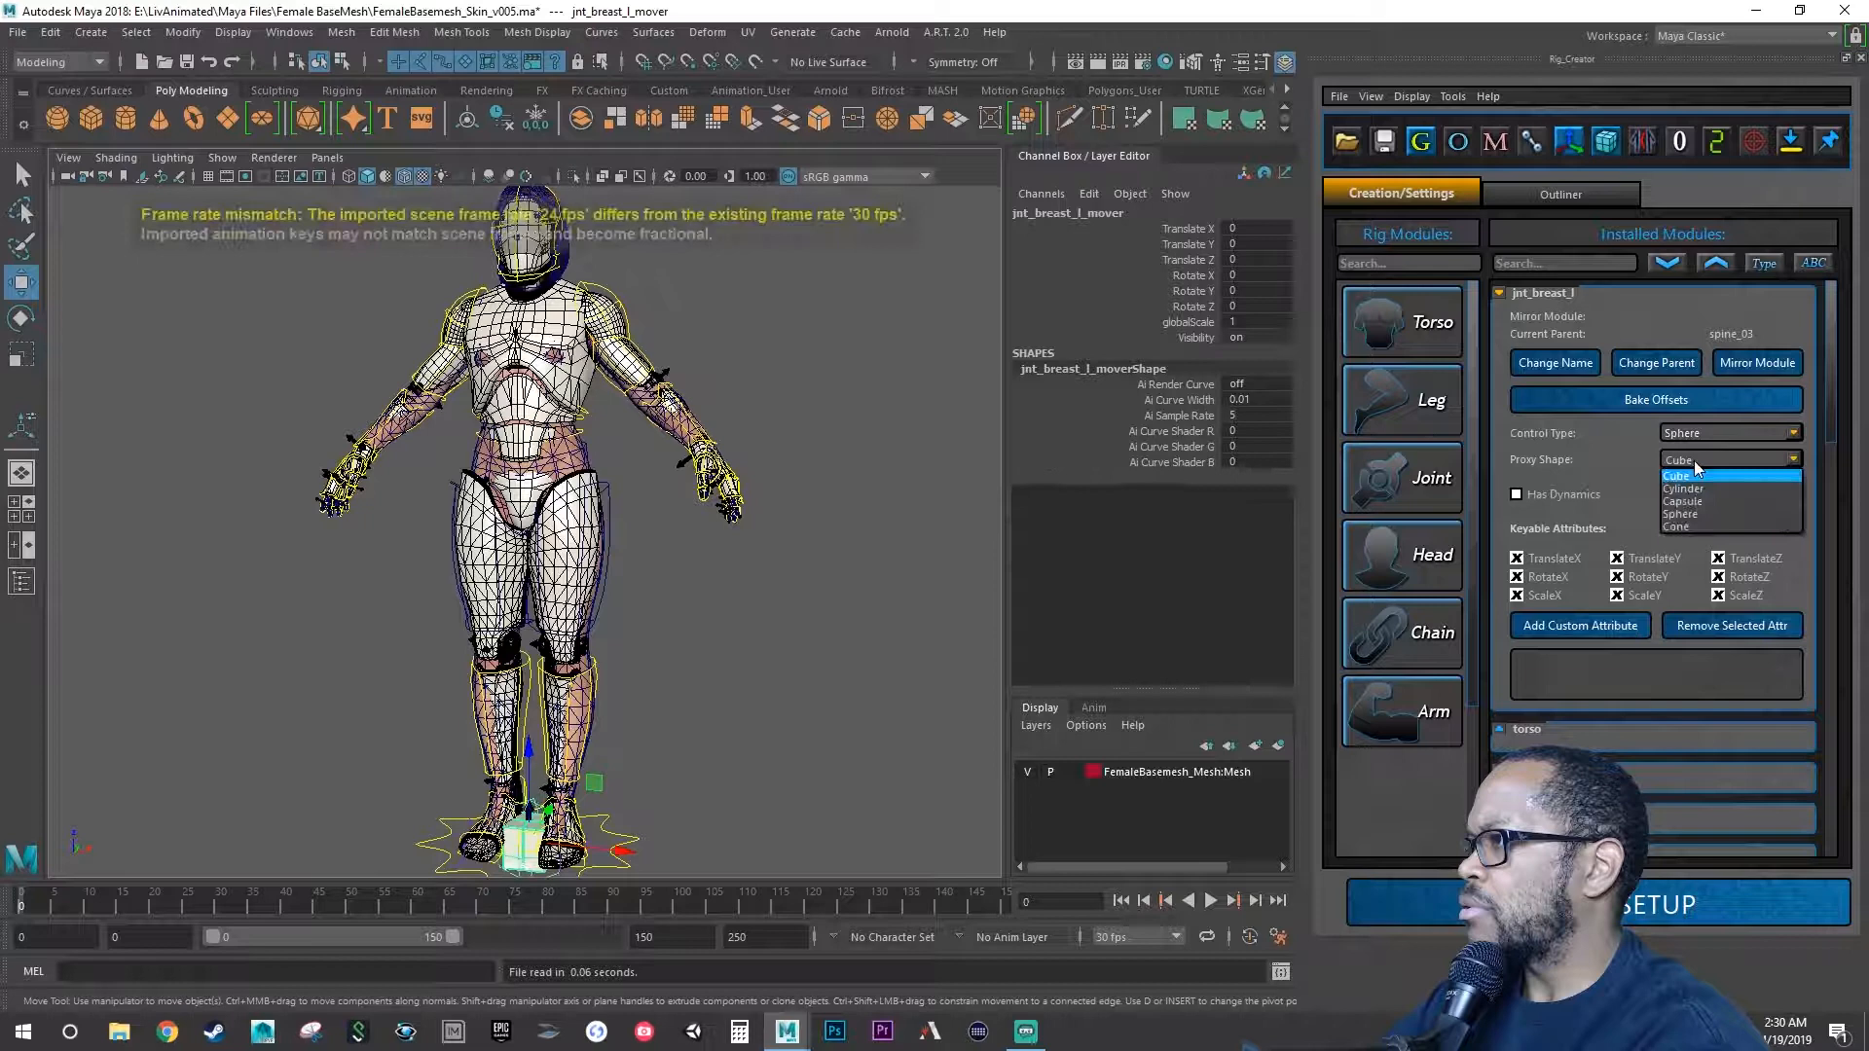
left_click(1702, 512)
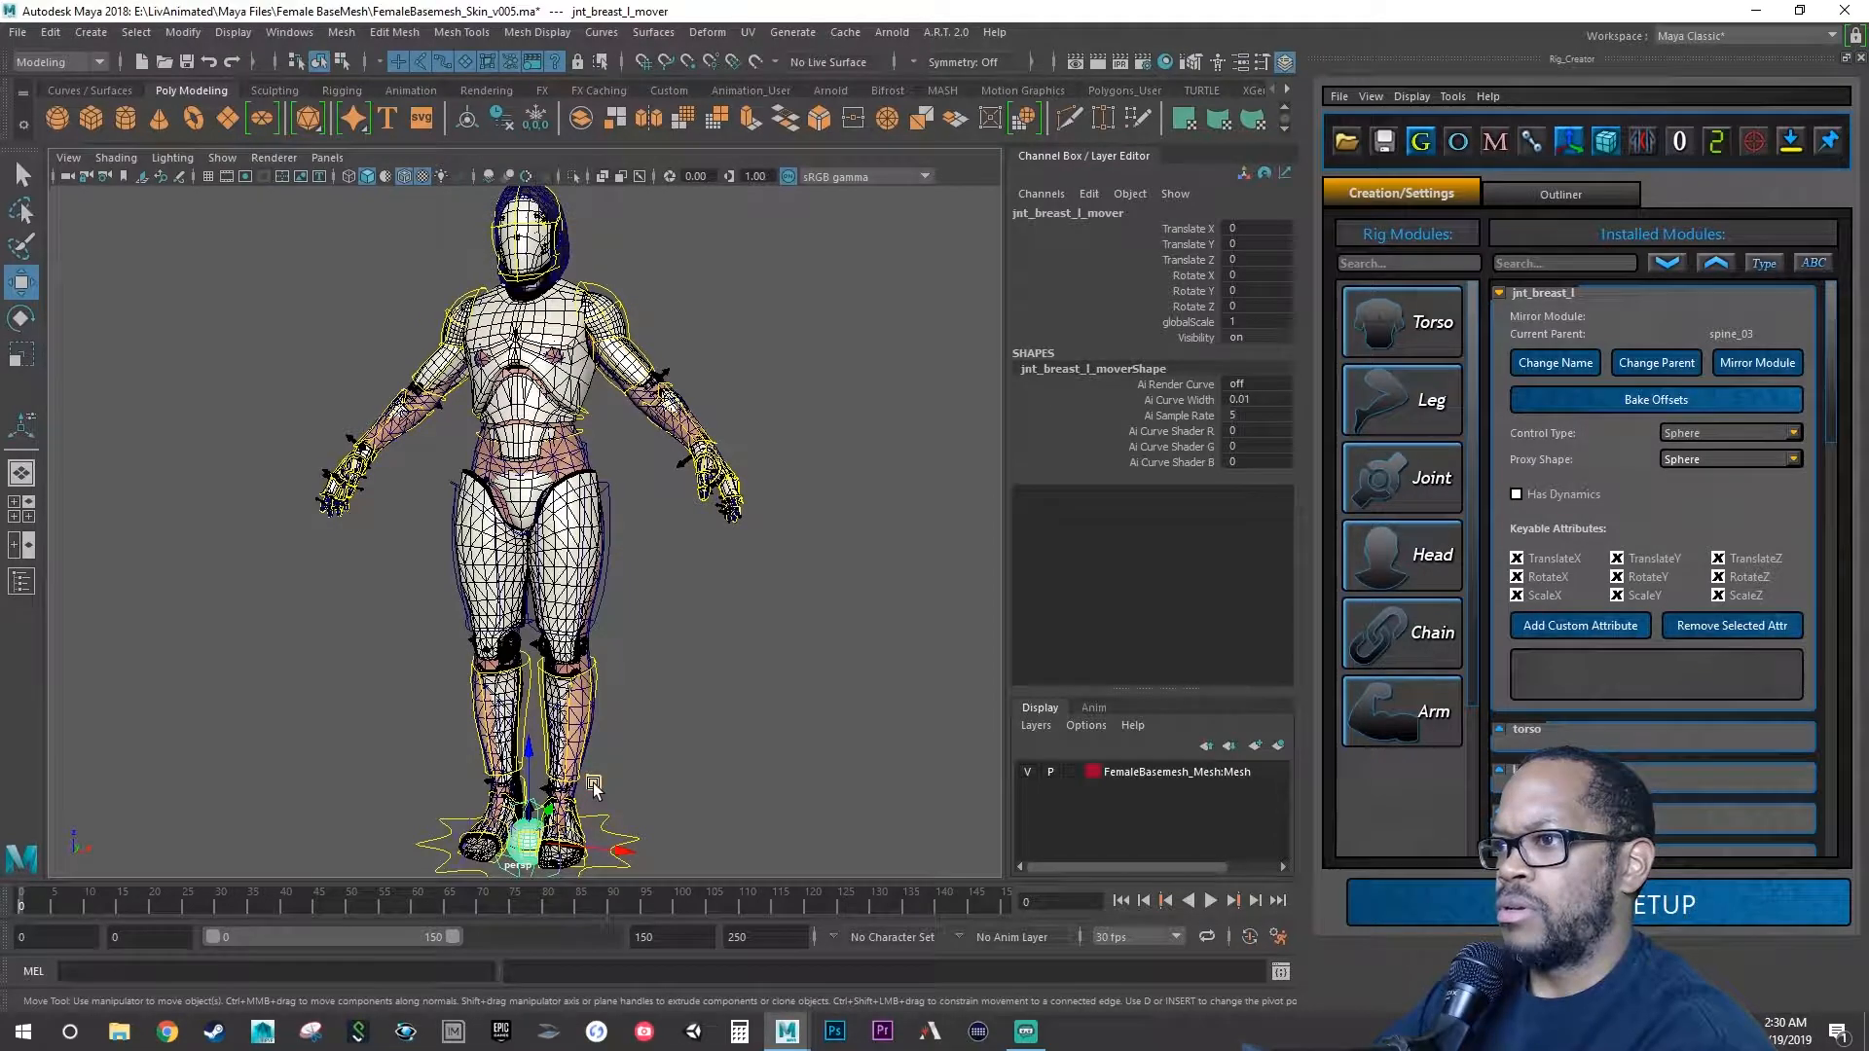
Move the jnt_breast_l mover up from the feet to the character's left chest, about X 6.33 and Z 150.66.
left_click_drag(593, 786, 610, 305)
scroll(618, 292, "up", 5)
middle_click_drag(629, 258, 706, 578, "alt")
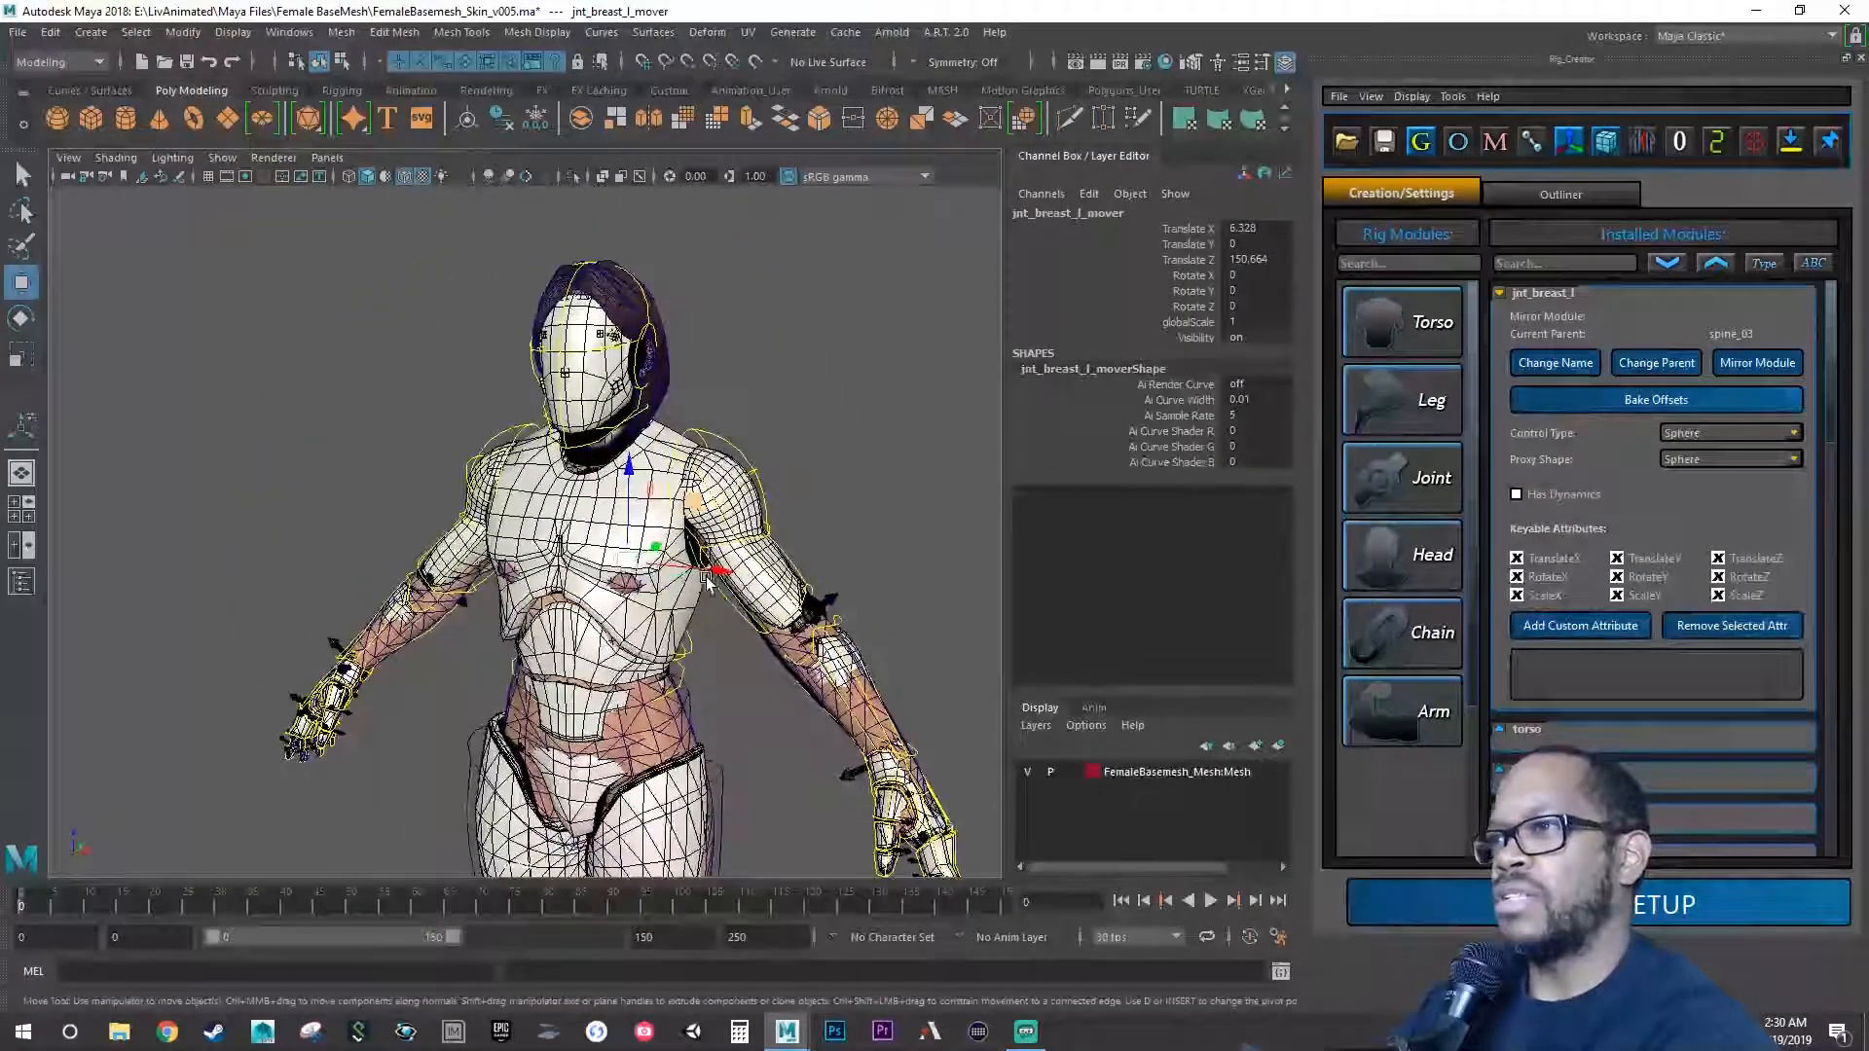
scroll(706, 578, "up", 4)
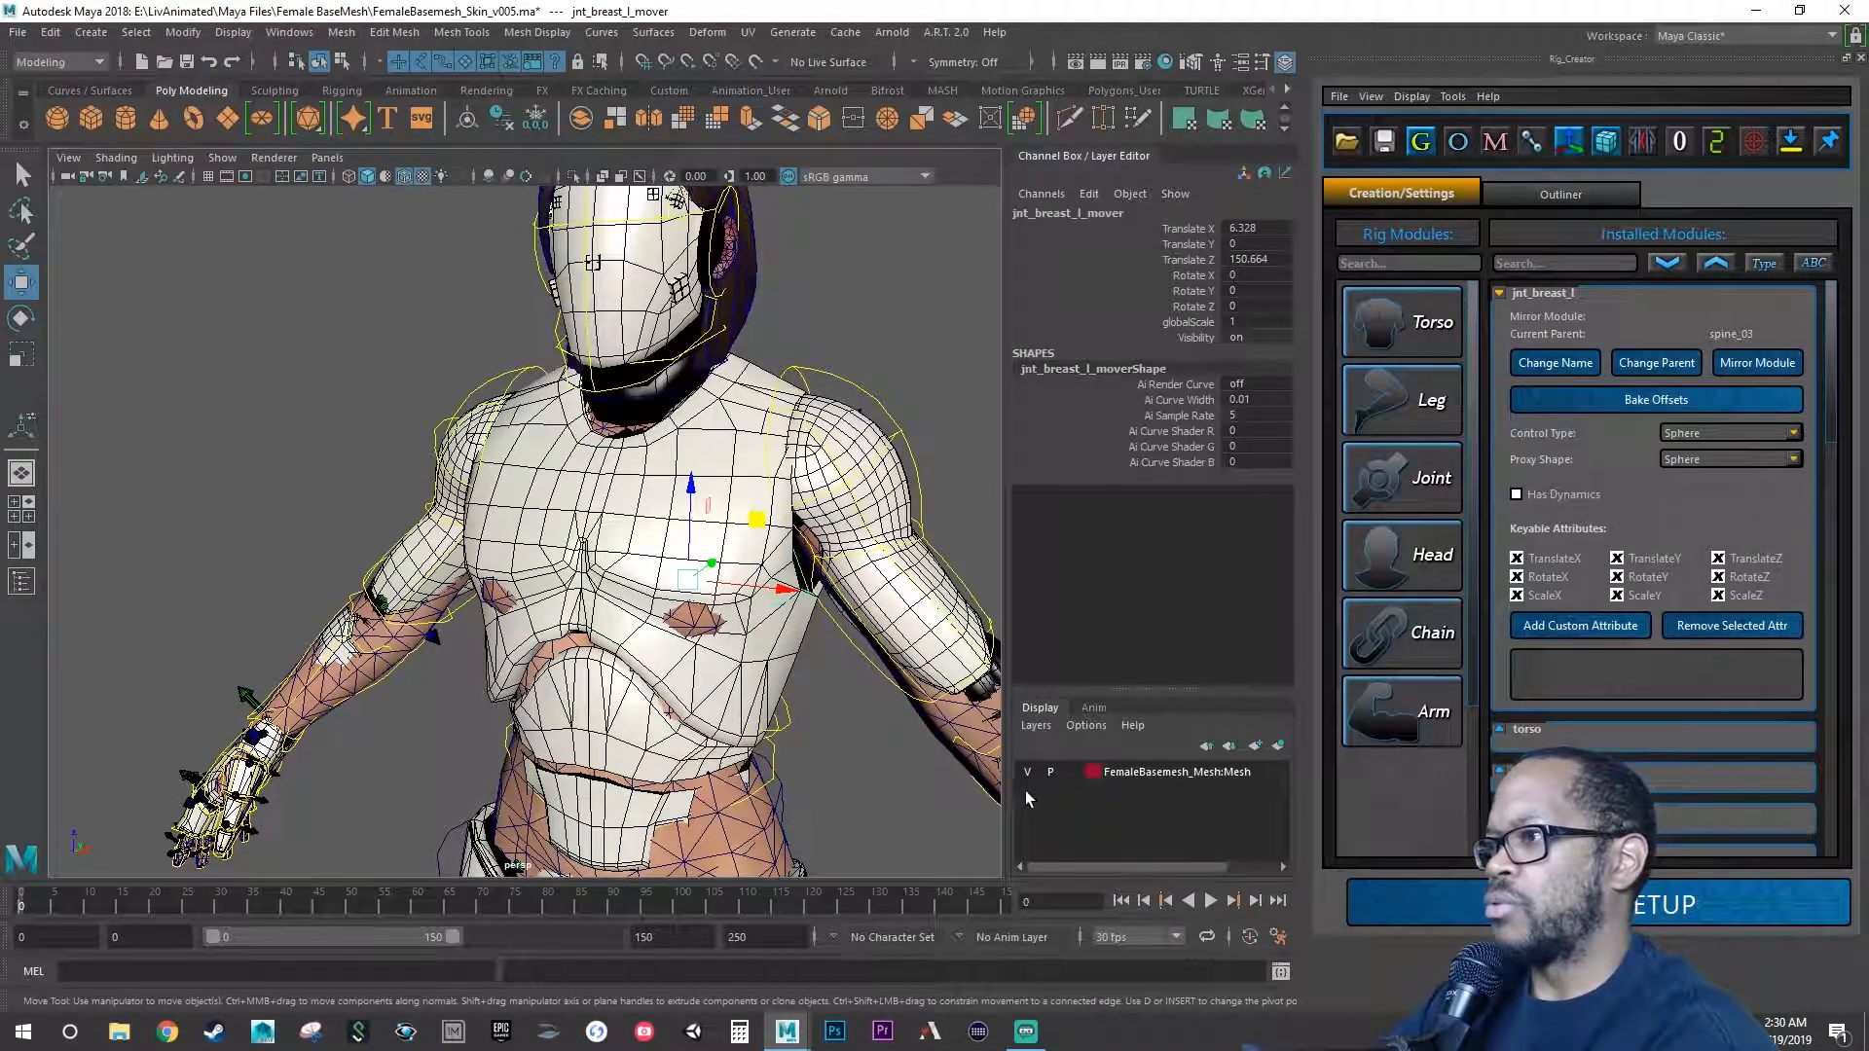
Create a display layer, add the torso's spine_01 mover to it, and hide the layer.
left_click(1255, 747)
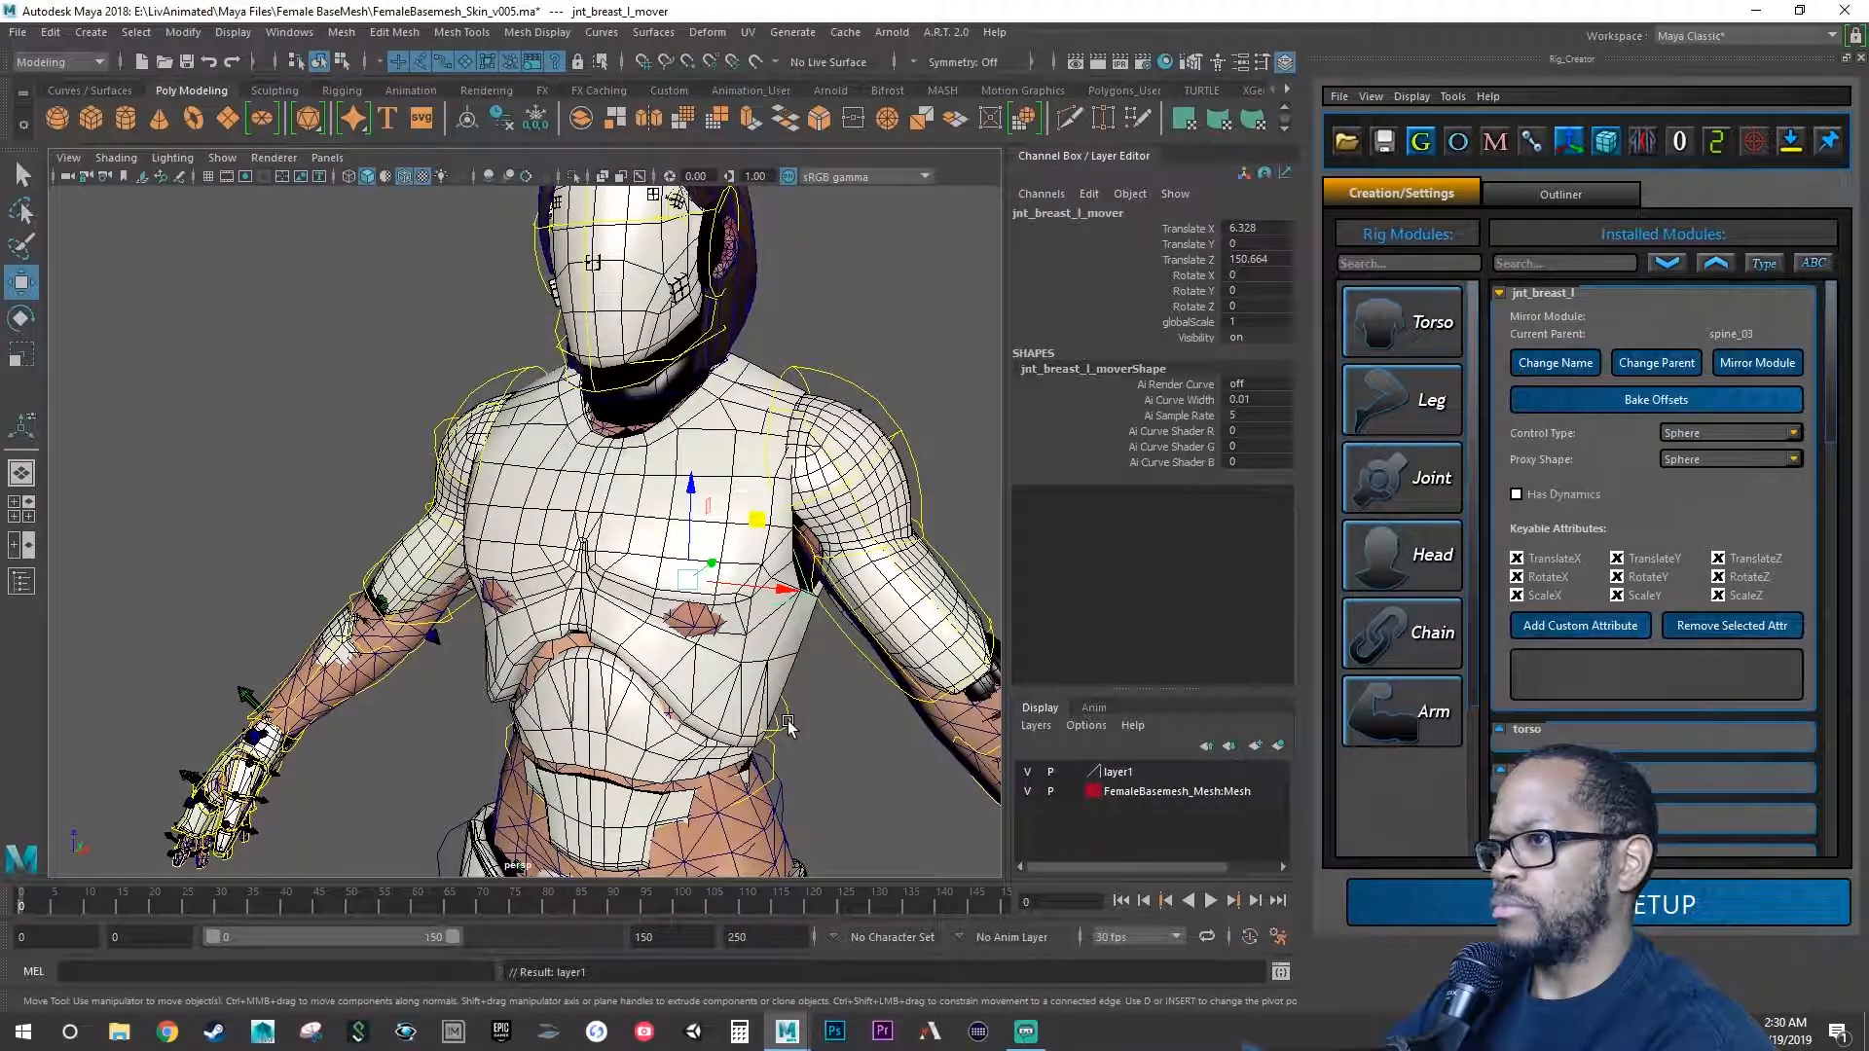
left_click(774, 755)
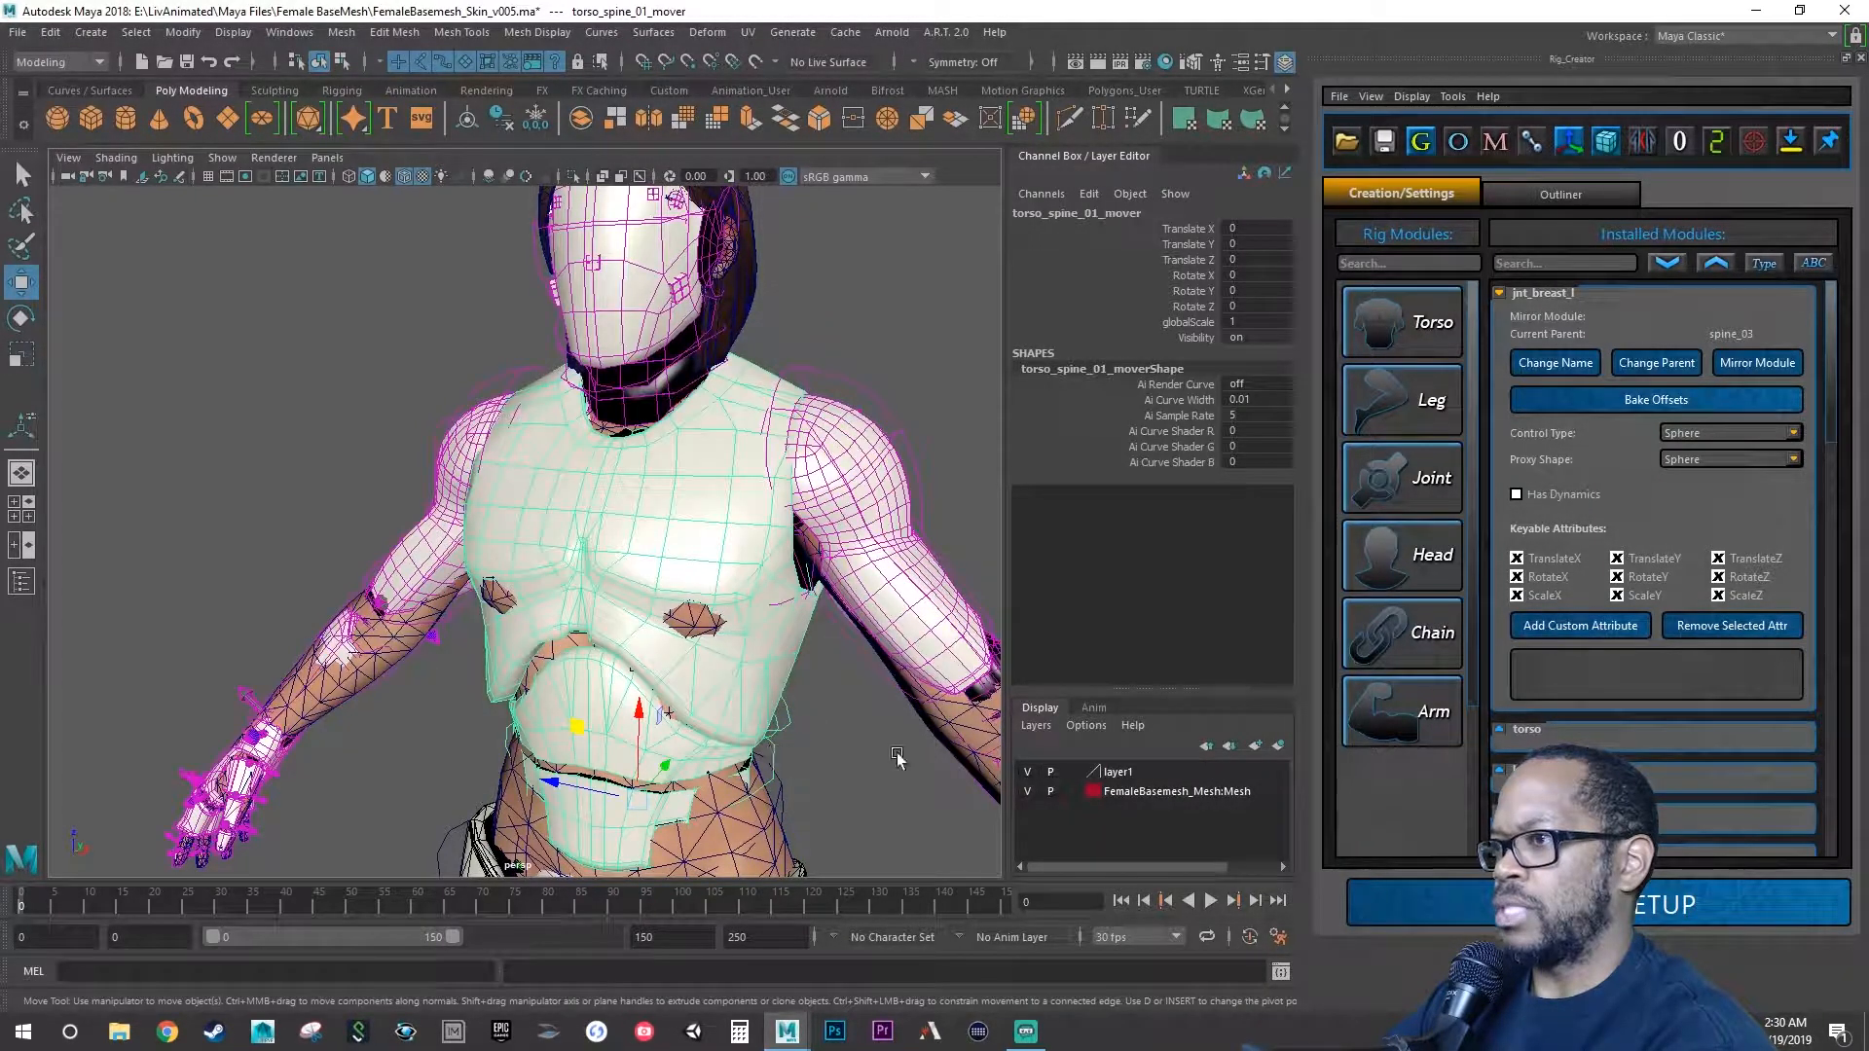
right_click(1118, 774)
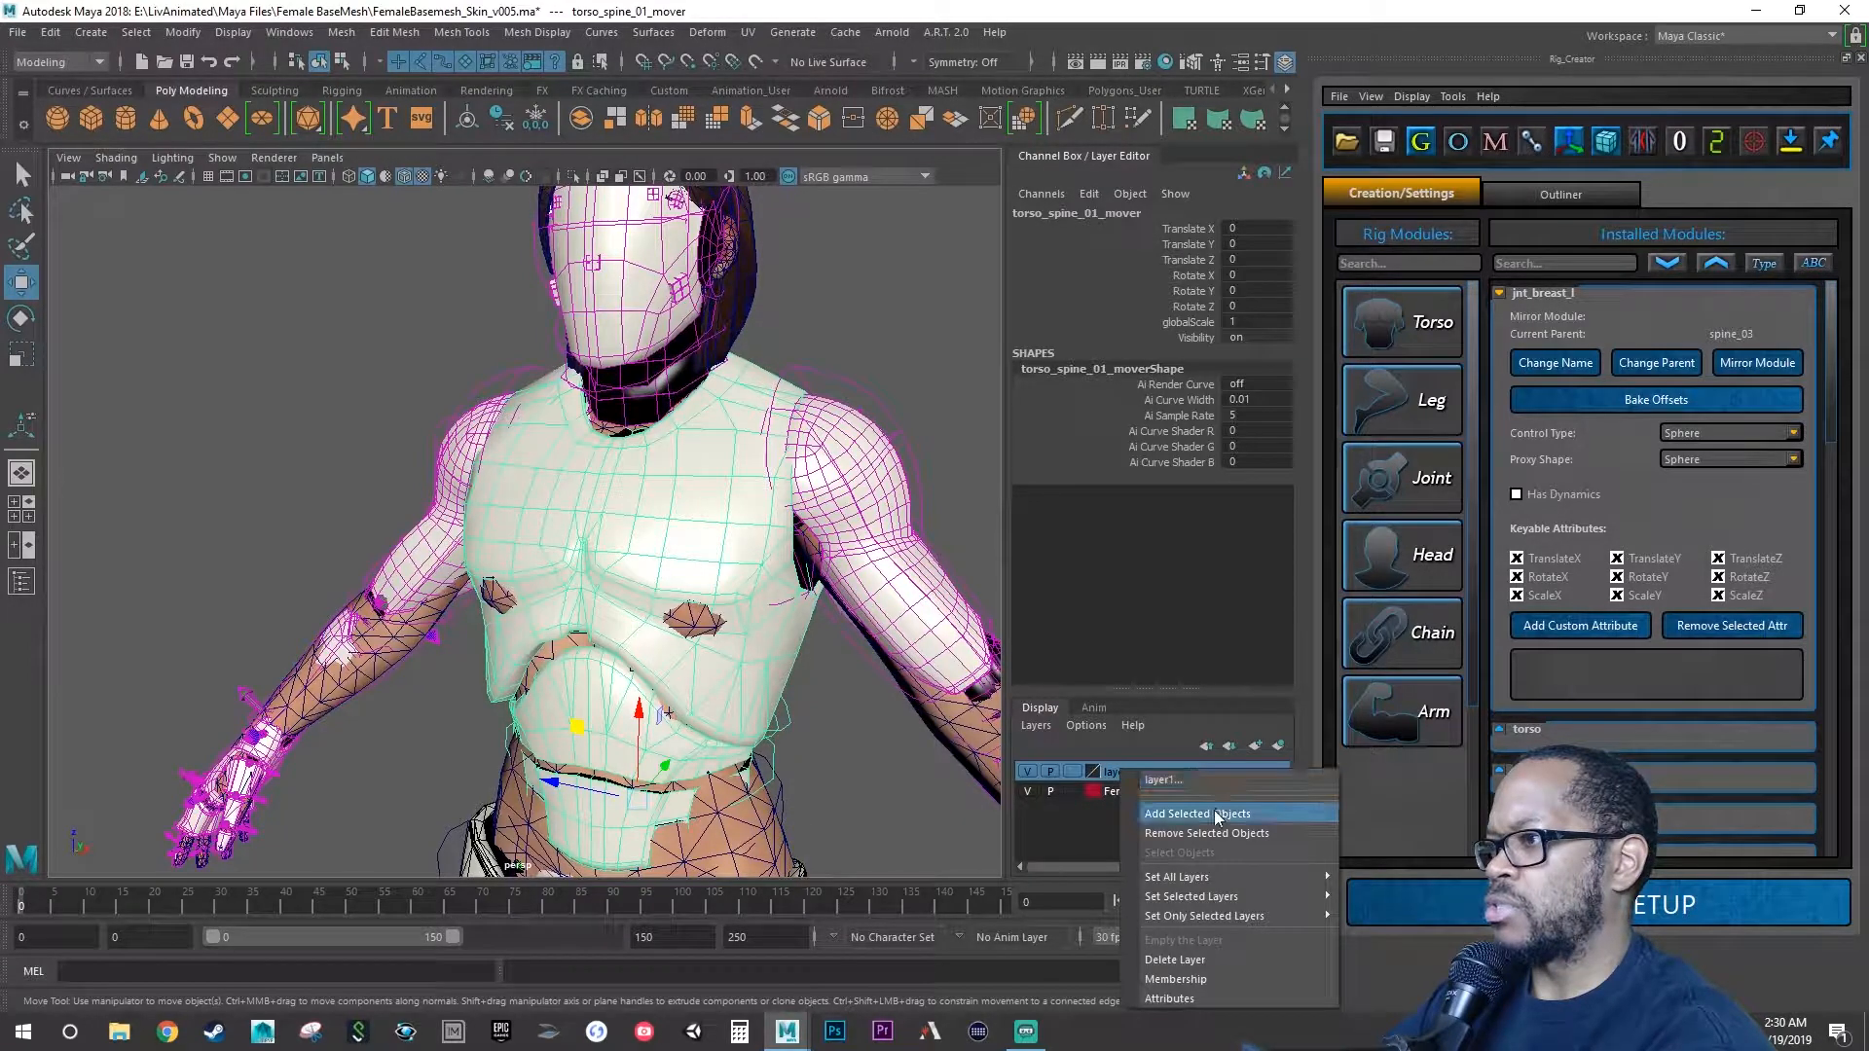
left_click(1213, 810)
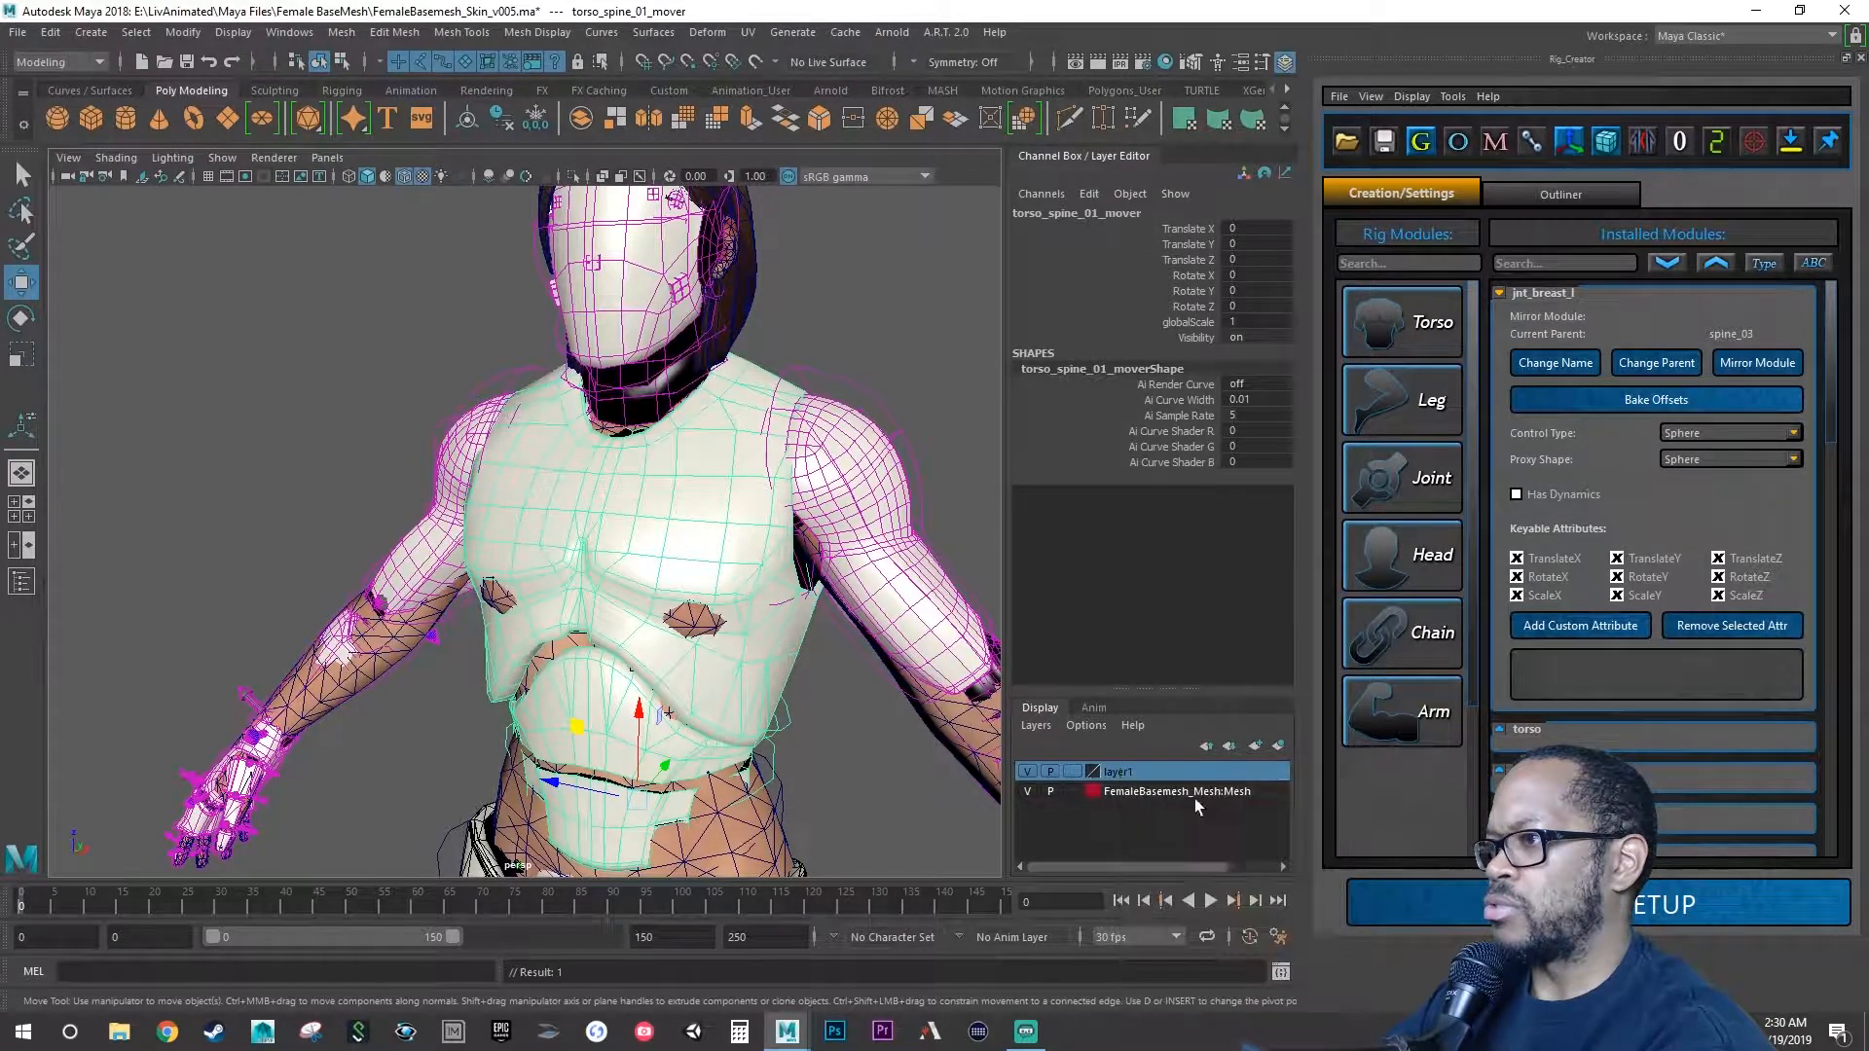
left_click(1028, 771)
Reselect the jnt_breast_l mover and position it inside the left breast at about X 7.96, Y -7.33, Z 152.12.
left_click(813, 606)
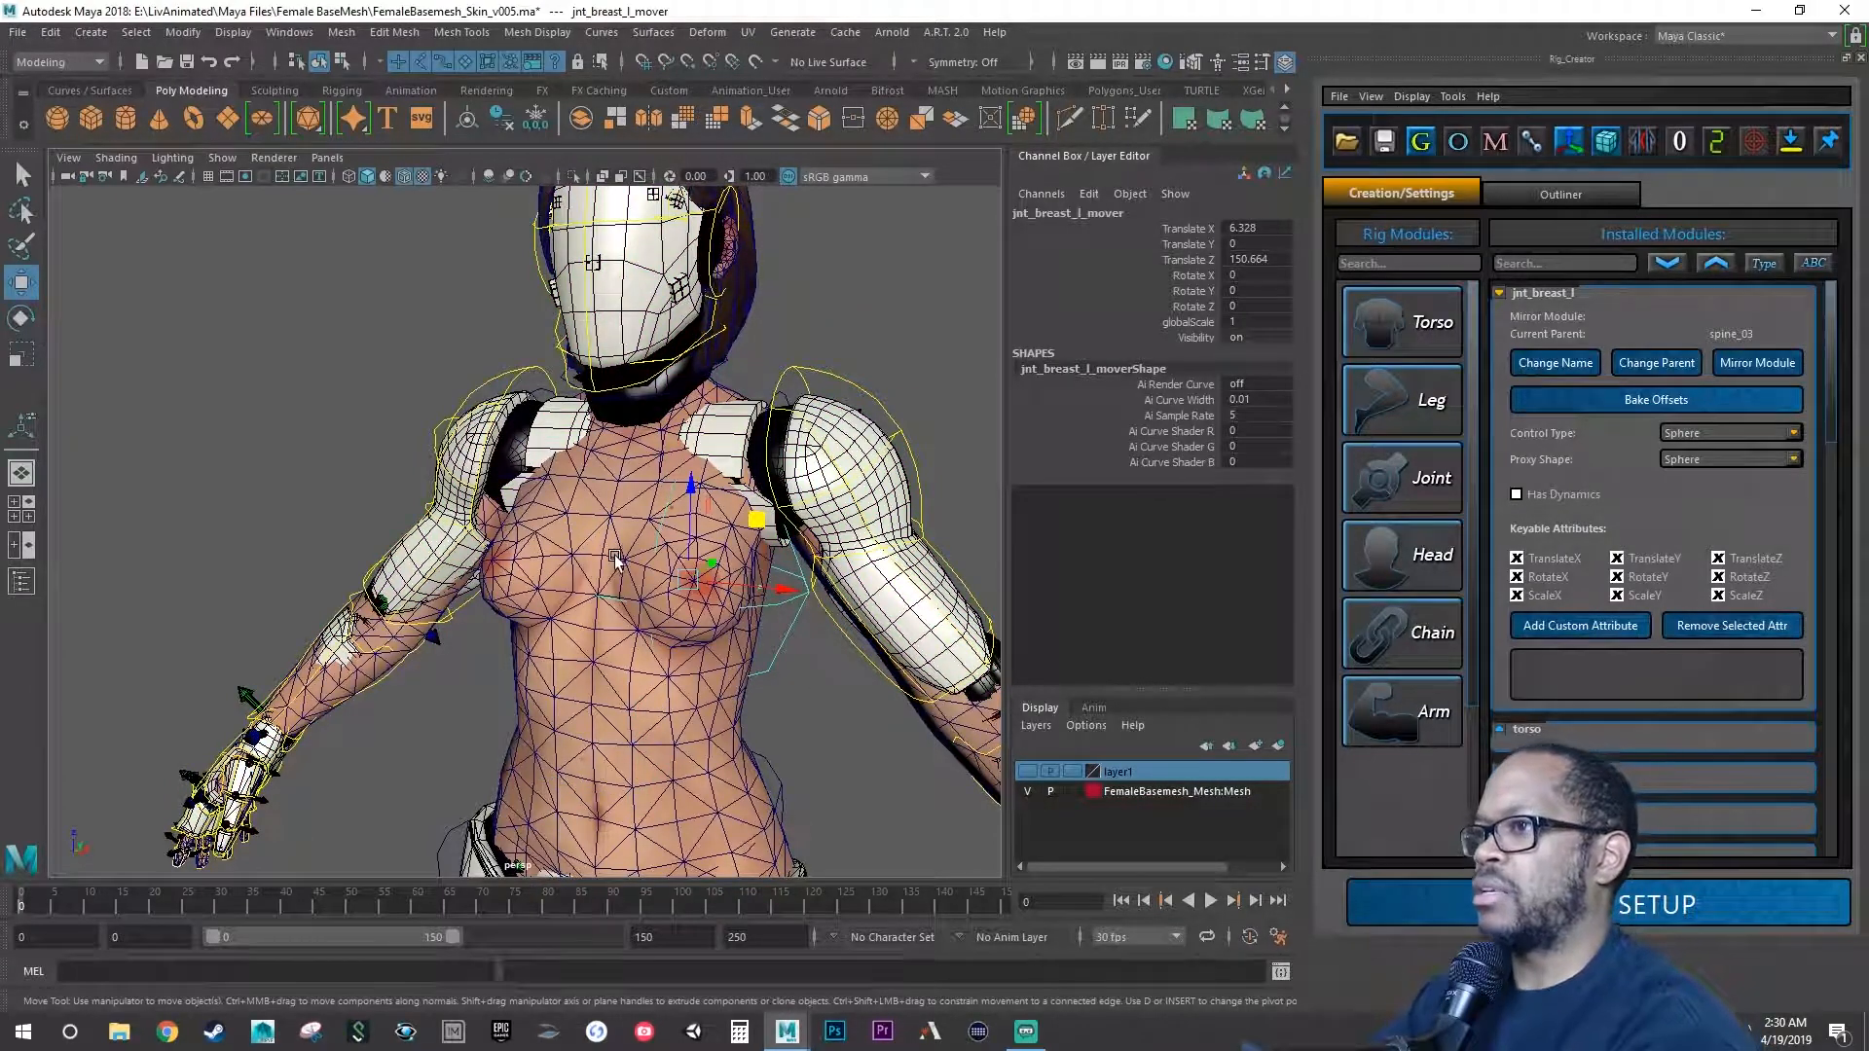
left_click_drag(615, 558, 650, 586, "alt")
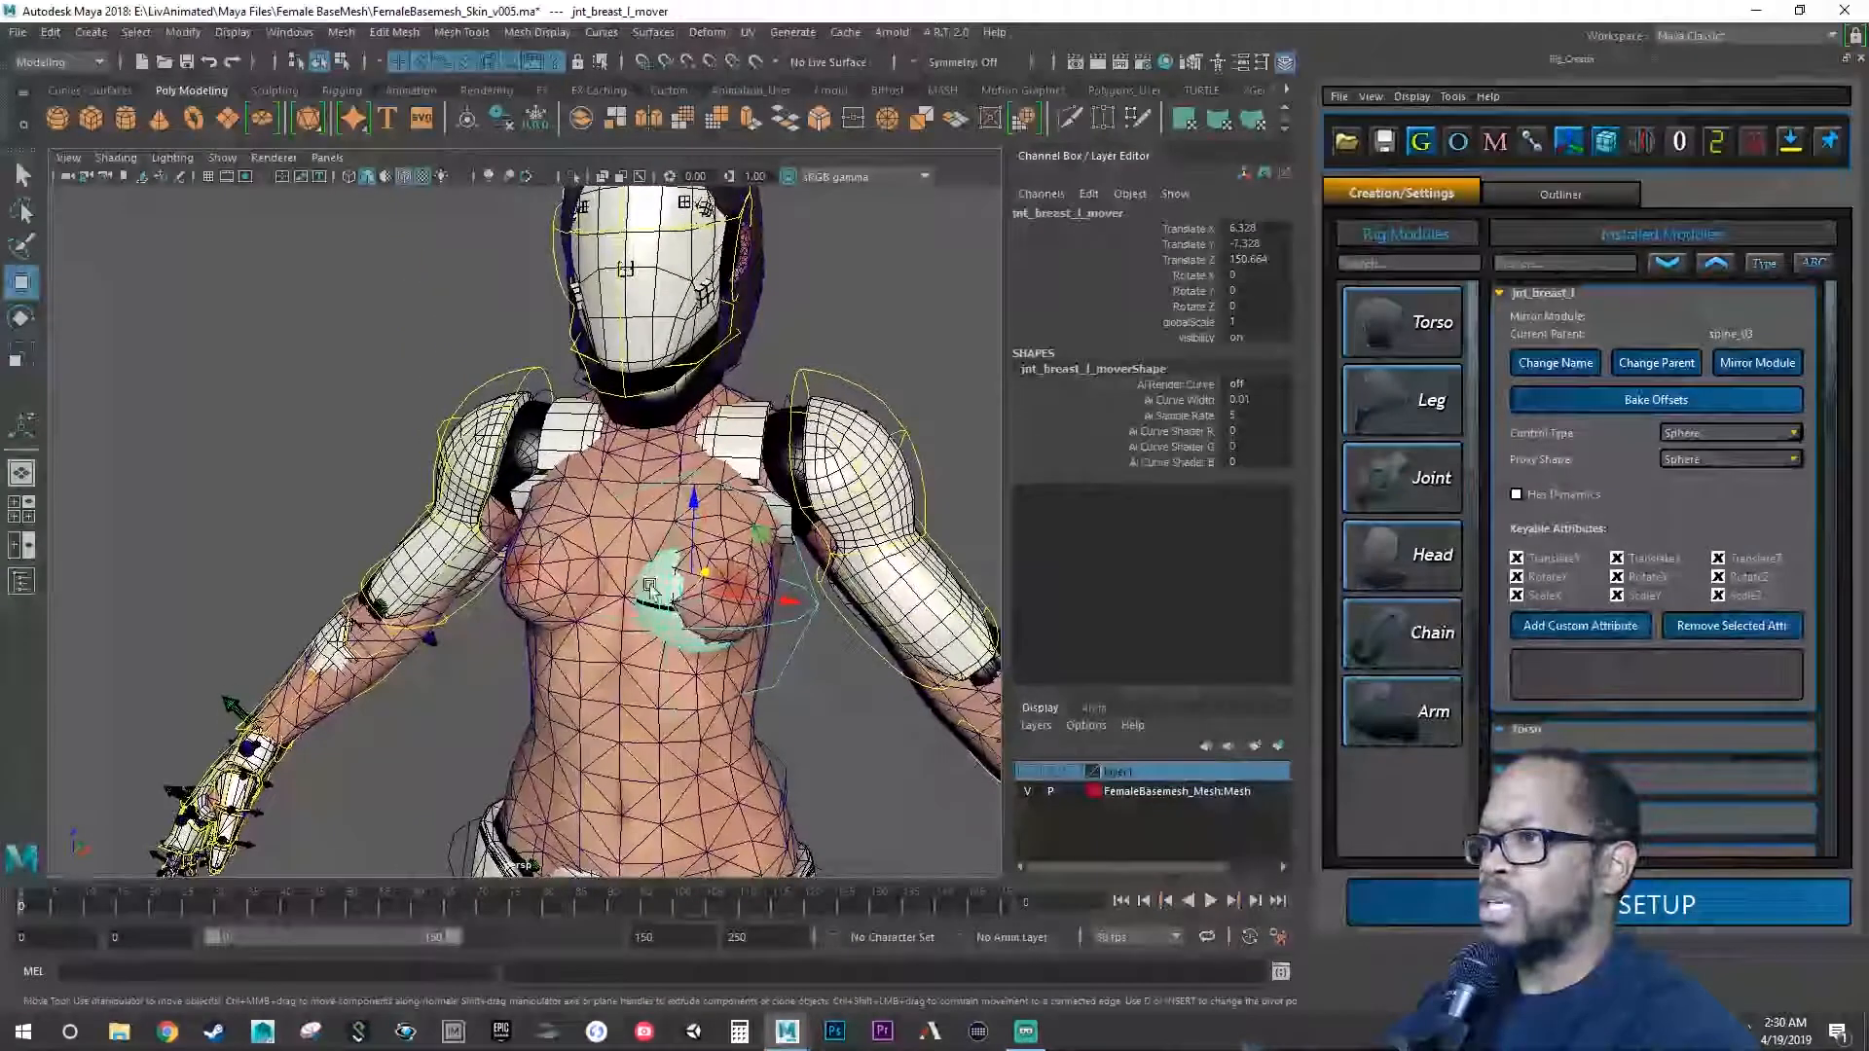
mouse_move(759, 533)
left_mouse_down()
mouse_move(777, 523)
mouse_move(699, 543)
mouse_move(772, 541)
left_mouse_up()
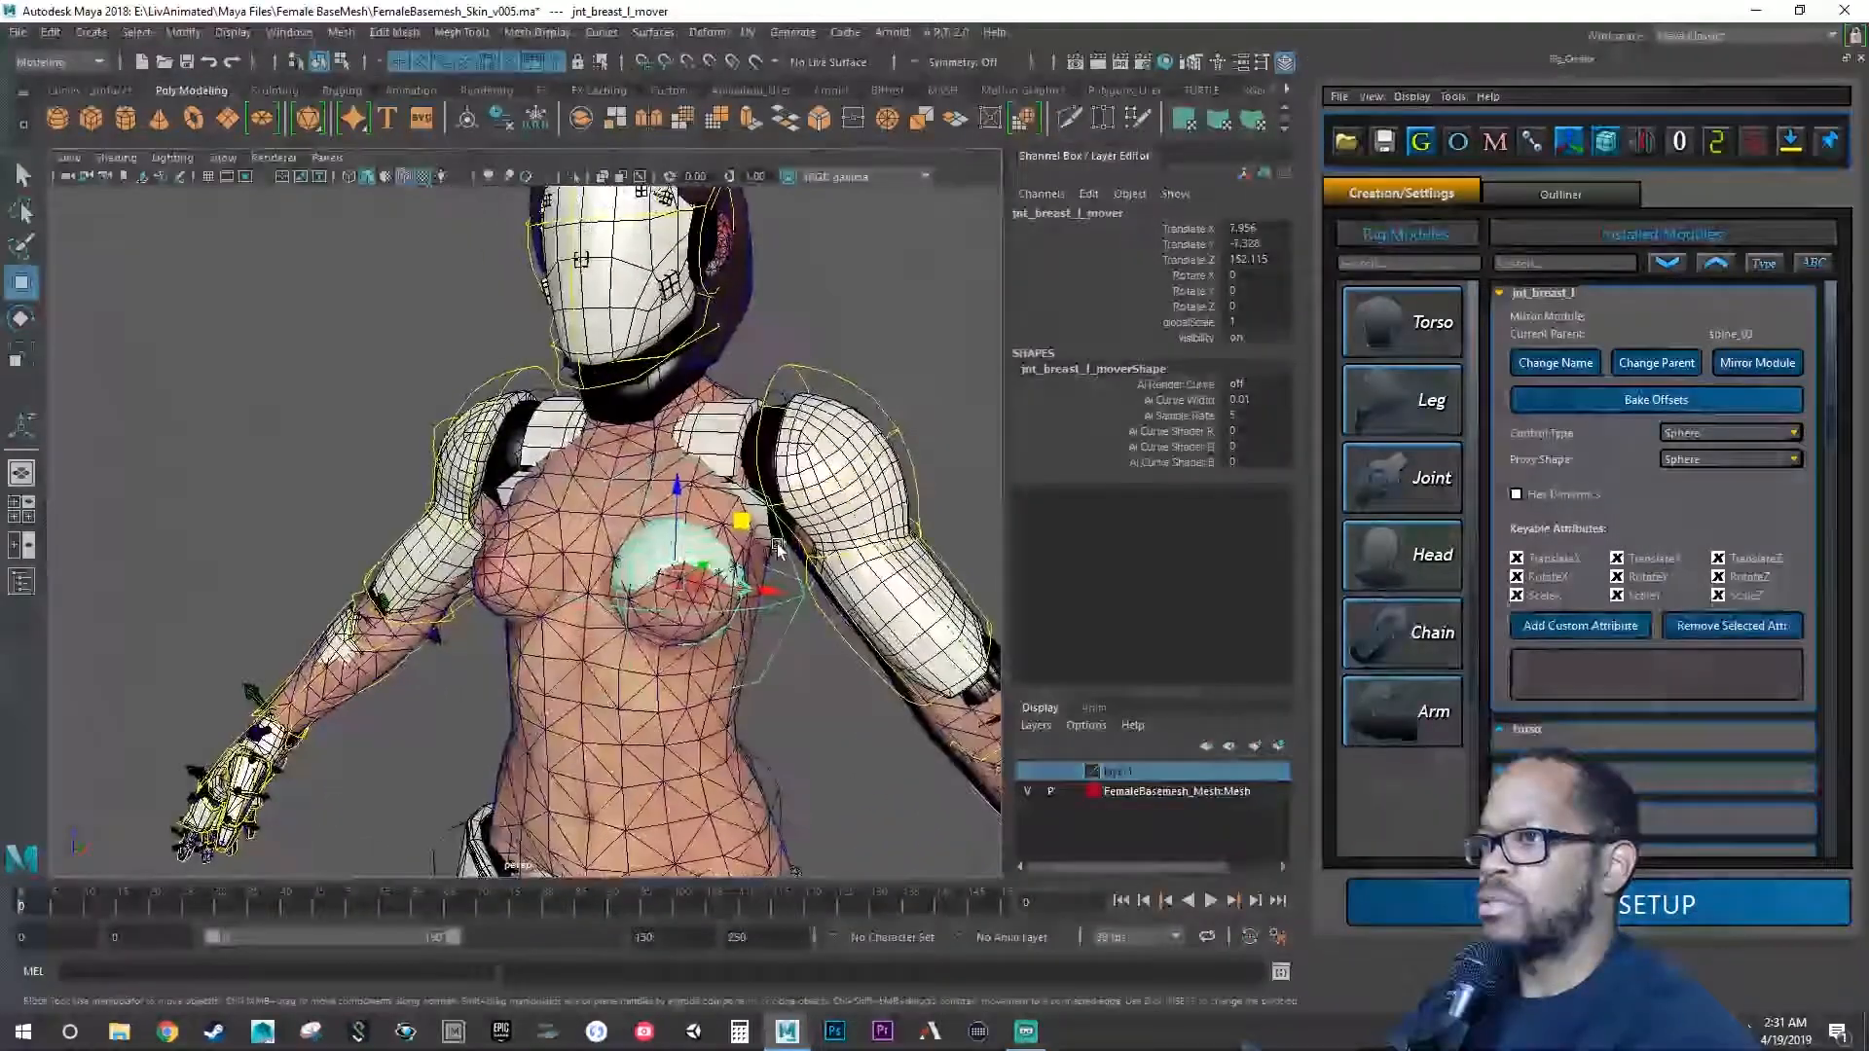
Ready the jnt_breast_l mover for resizing with the Scale tool in a close view of the left breast.
mouse_move(657, 549)
right_mouse_down("alt")
mouse_move(795, 567)
mouse_move(788, 587)
right_mouse_up("alt")
middle_click_drag(788, 588, 726, 584, "alt")
key("e")
key("r")
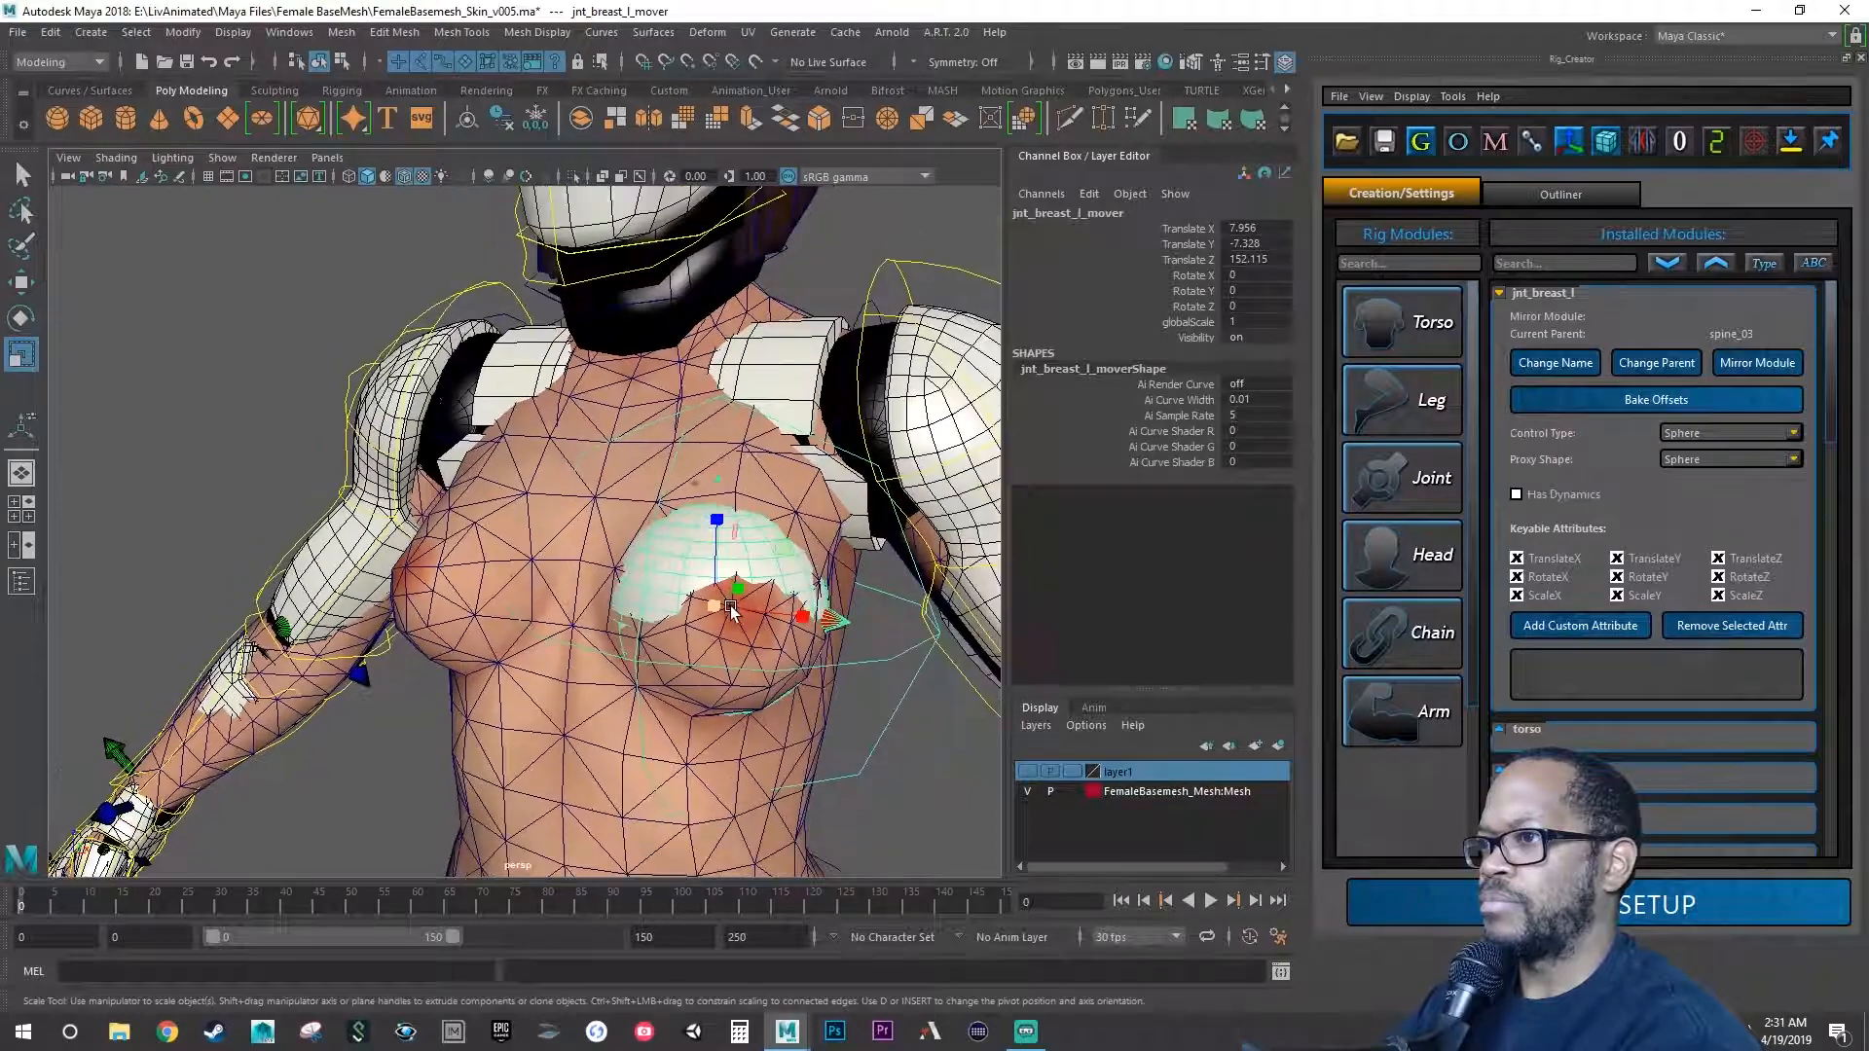